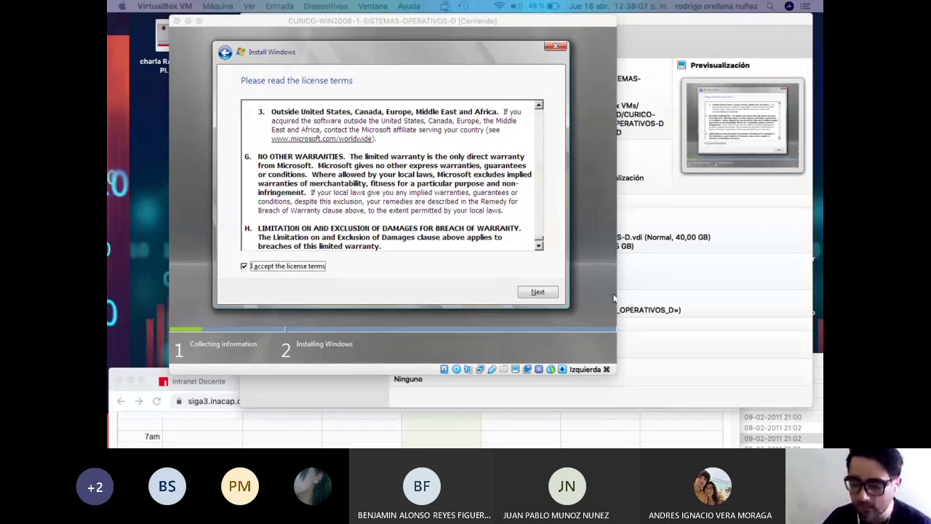
Focus the VM window and continue past the accepted licence terms.
click(535, 295)
click(535, 294)
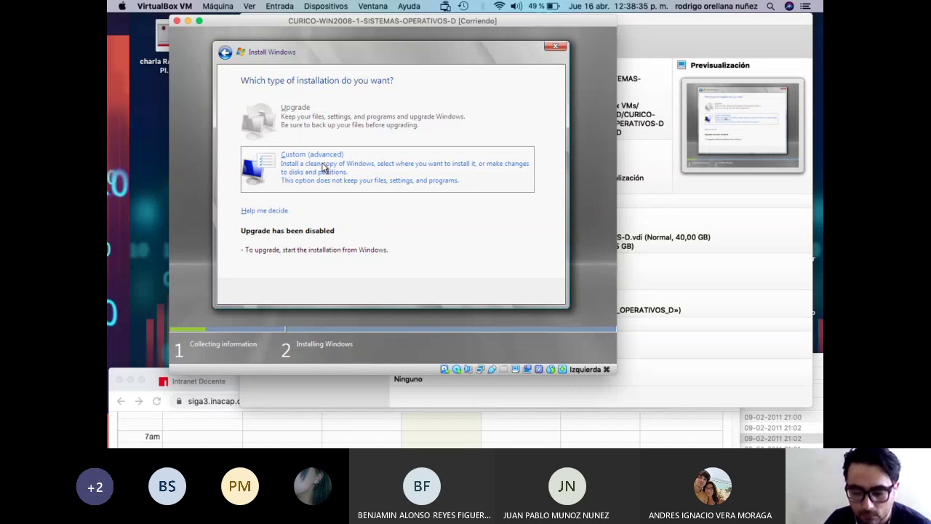
Choose the Custom (advanced) installation type.
click(322, 165)
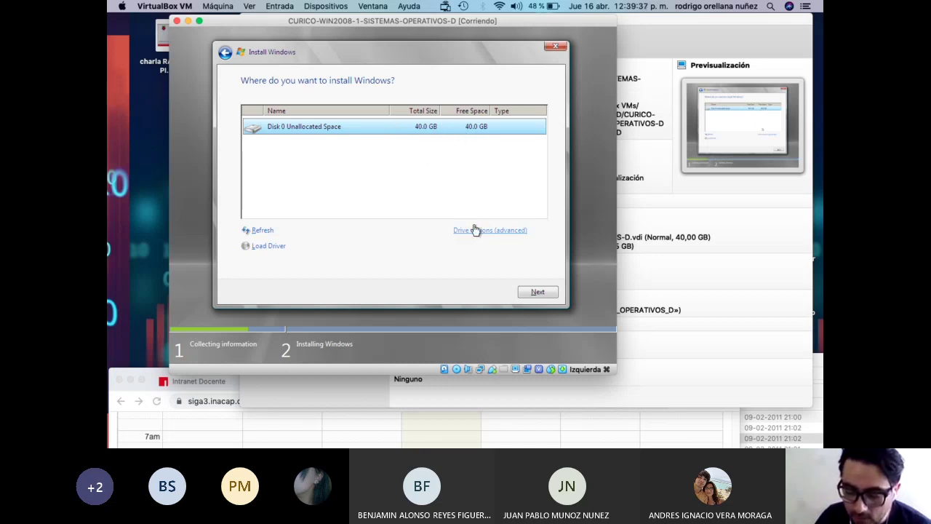
Create a 40960 MB partition on Disk 0 and start installing Windows onto it.
click(475, 230)
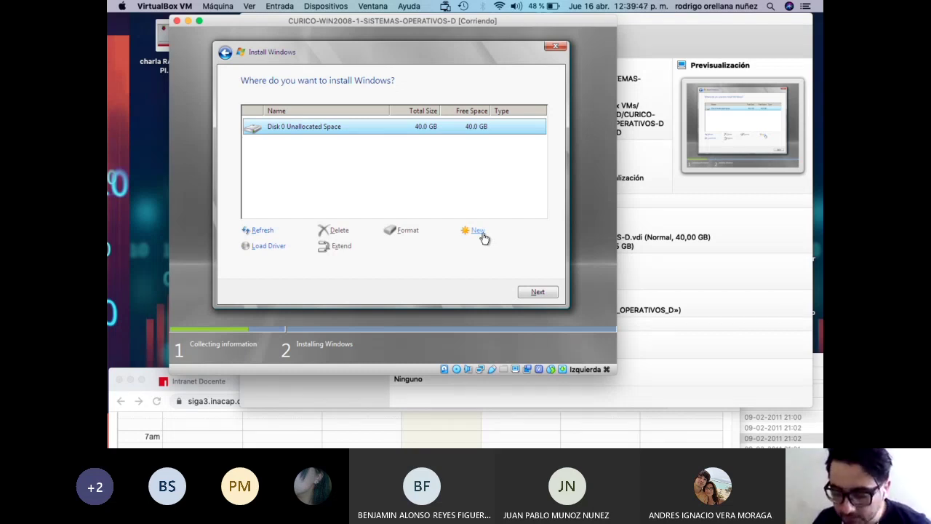
click(482, 237)
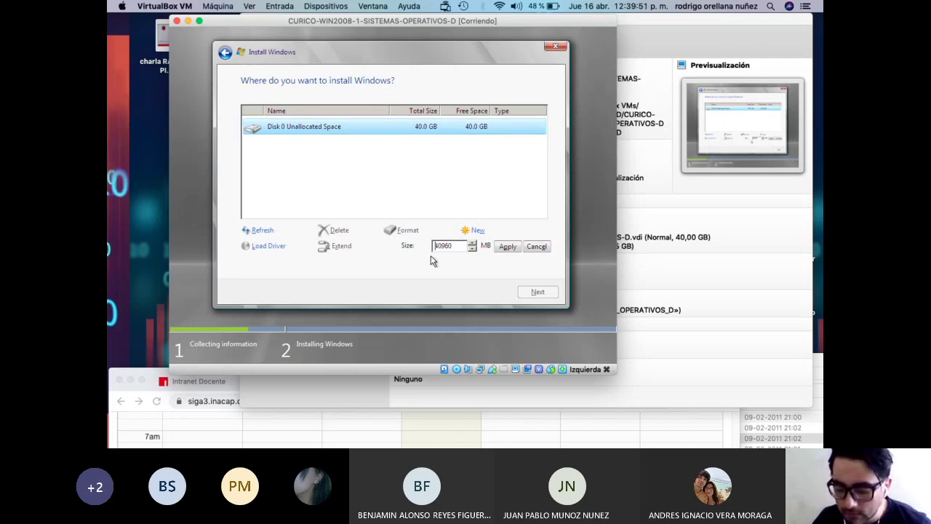
click(472, 247)
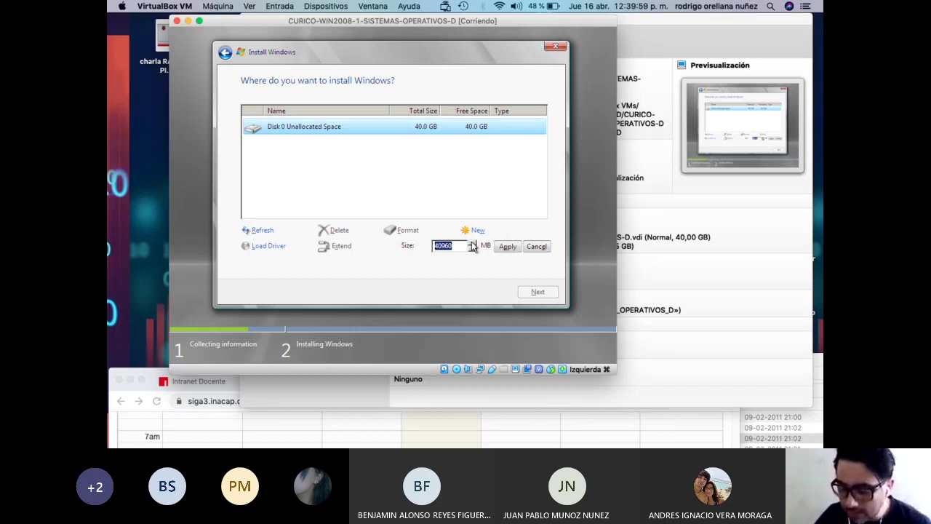
click(508, 246)
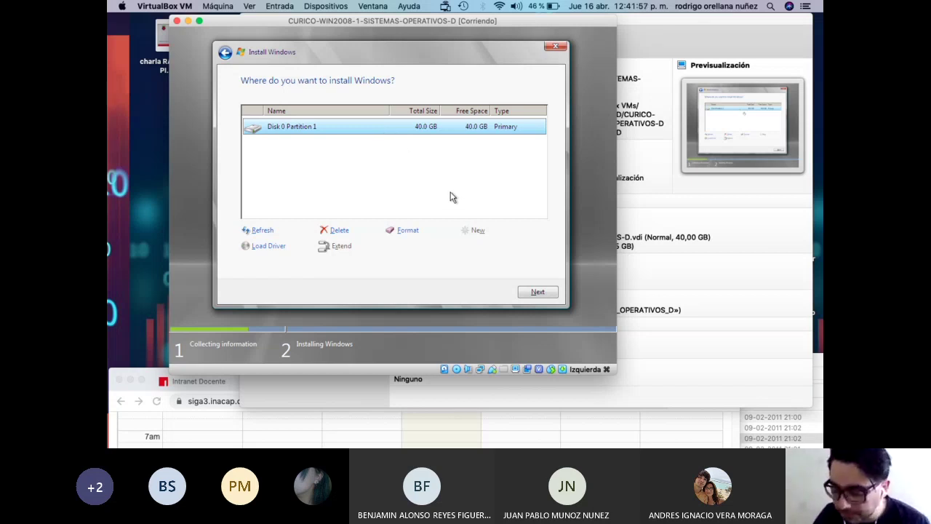
click(540, 293)
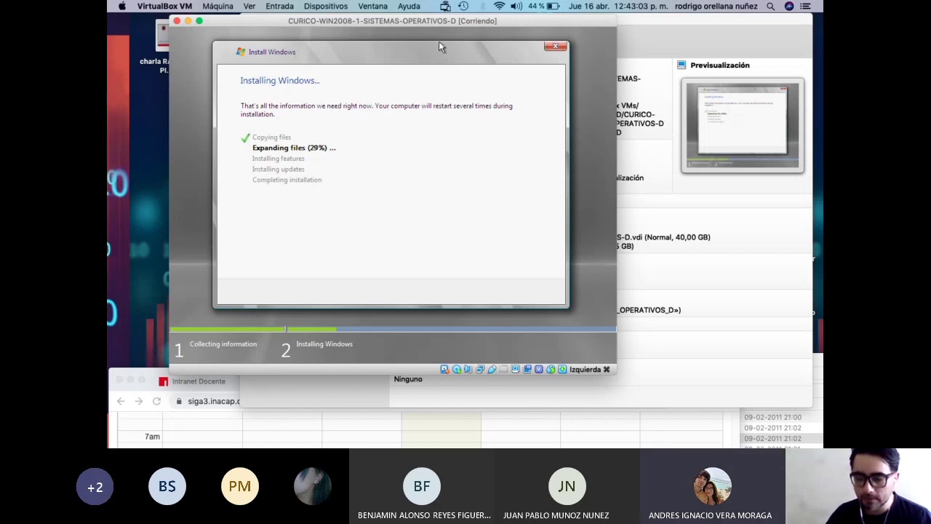
Move the VM window aside and bring the VirtualBox Manager to the front.
drag(416, 29, 491, 32)
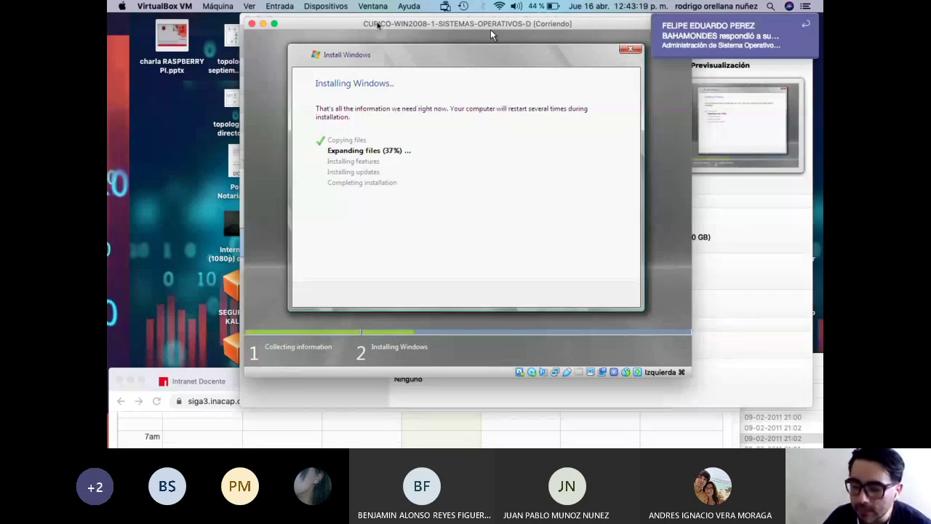
drag(490, 30, 626, 45)
click(313, 243)
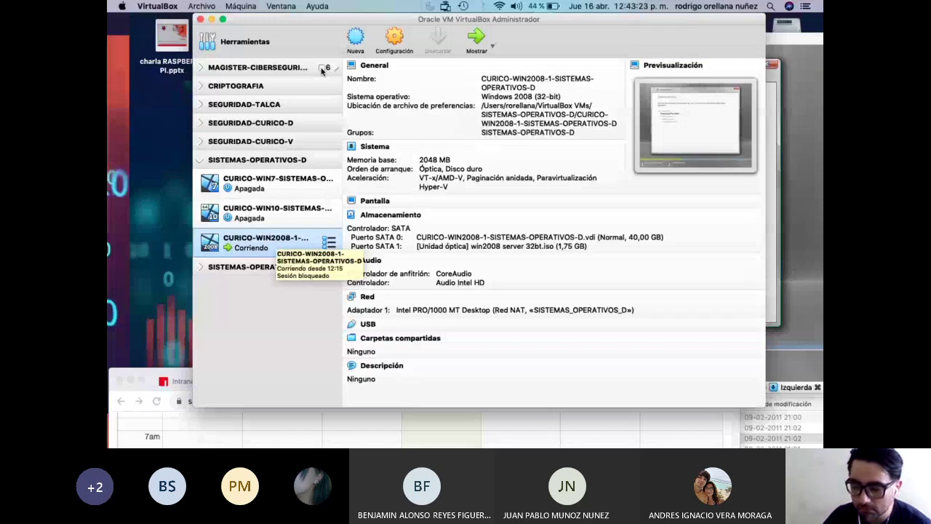
Name a new VM CURICO-WIN2008-2-SISTEMAS-OPERATIVOS-D with Windows 2008 (32-bit) as its OS.
click(358, 39)
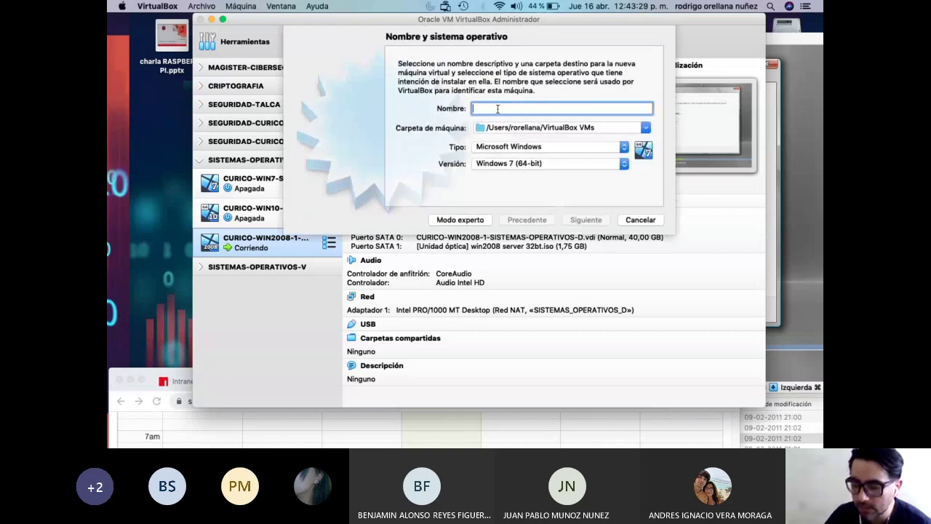
right_click(498, 109)
click(537, 165)
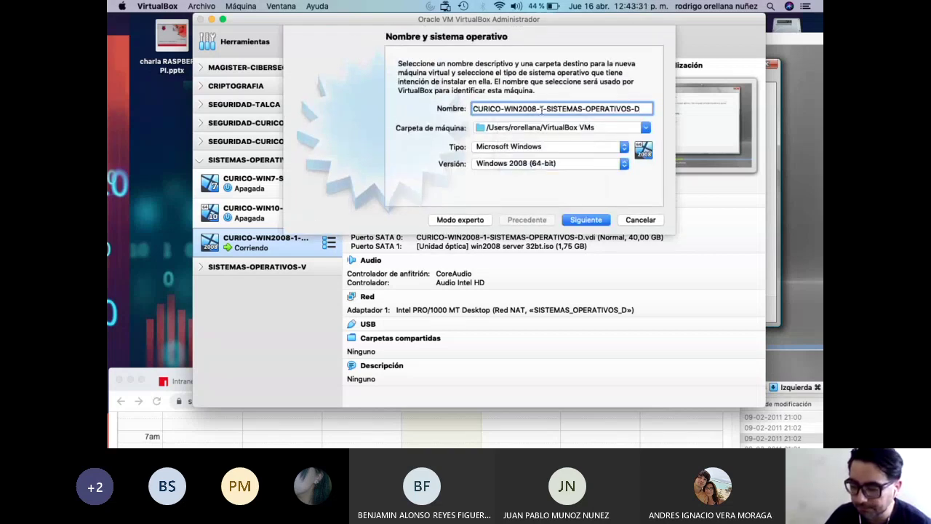
key(BackSpace)
text(2)
click(555, 165)
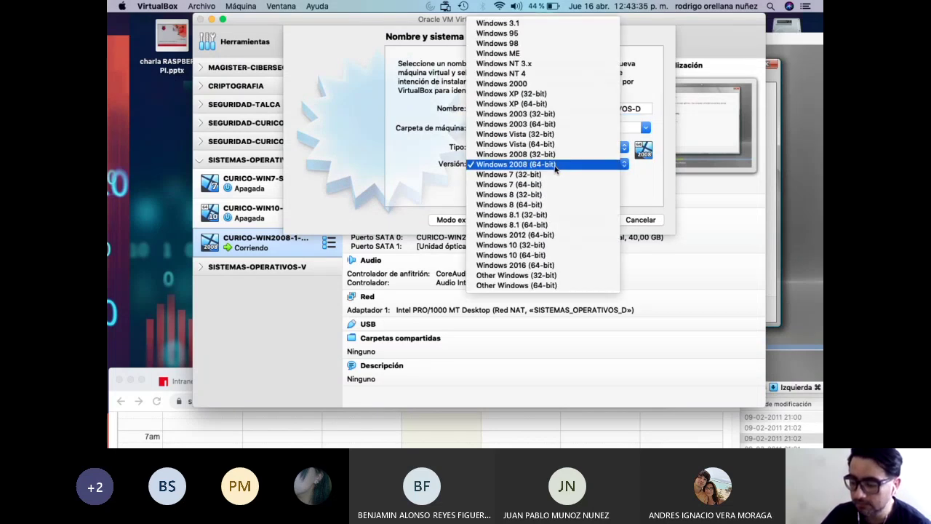
click(555, 154)
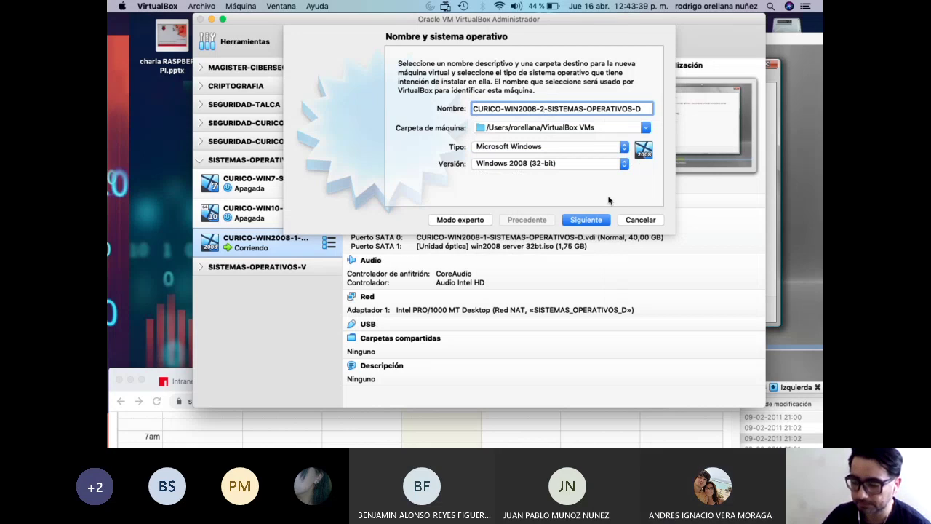
click(600, 220)
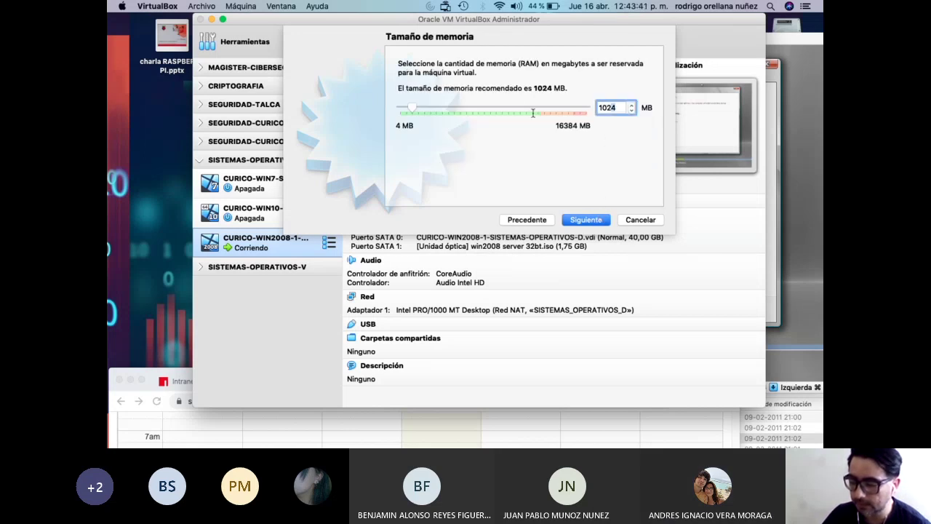
Give it 2048 MB memory and a new dynamically allocated 40 GB VDI disk.
text(2048)
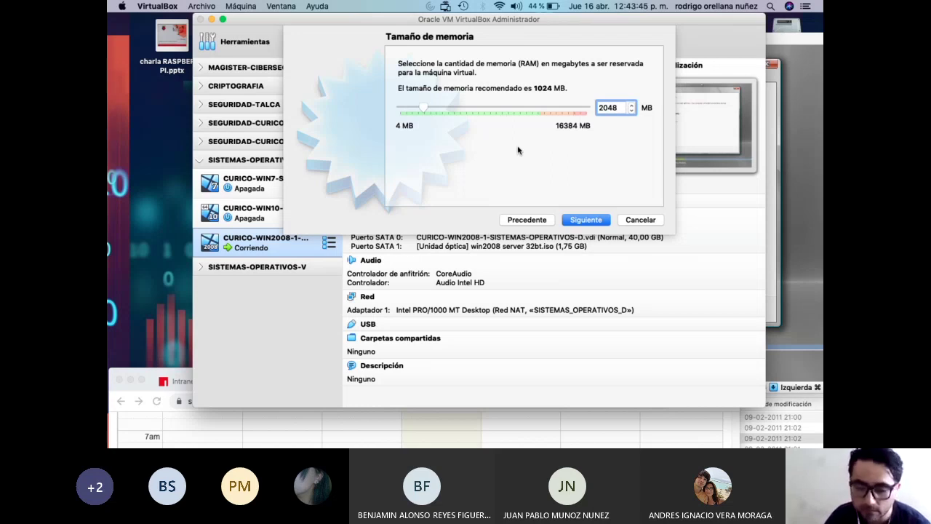
click(592, 222)
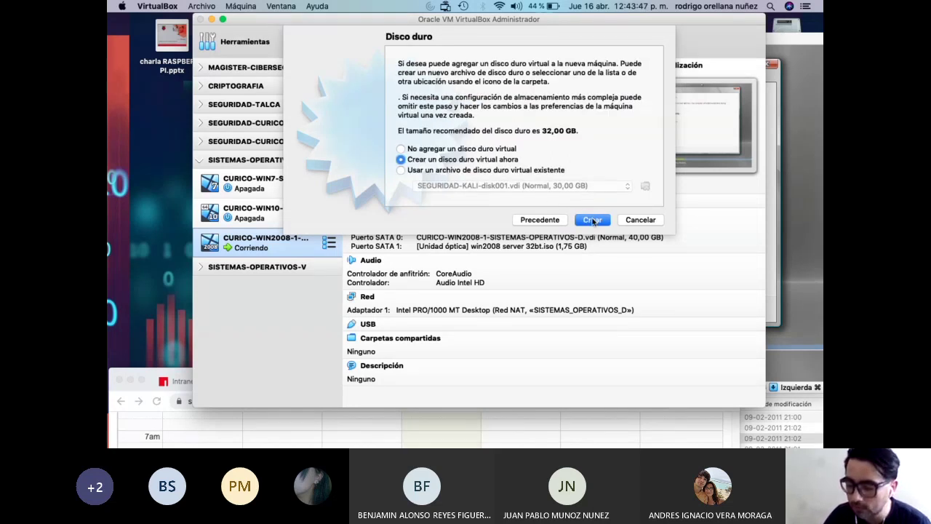
click(594, 220)
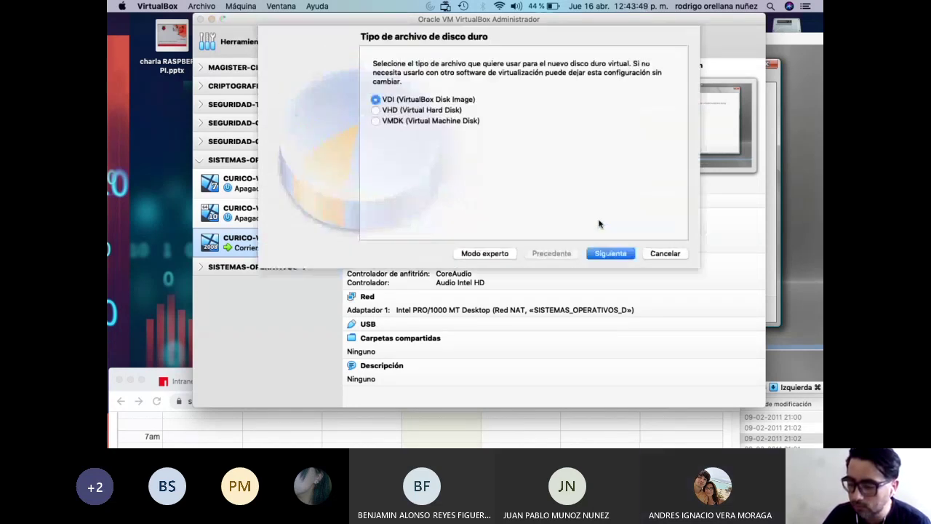
click(623, 255)
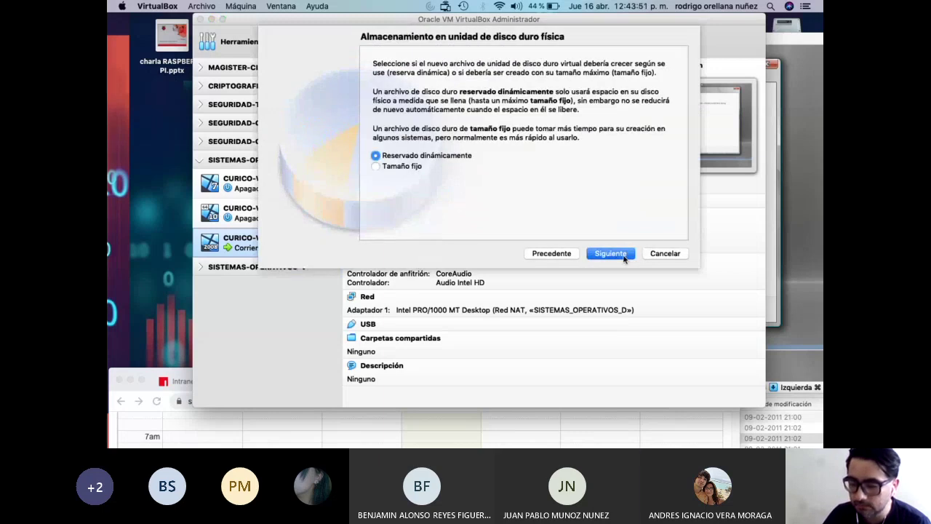
click(615, 255)
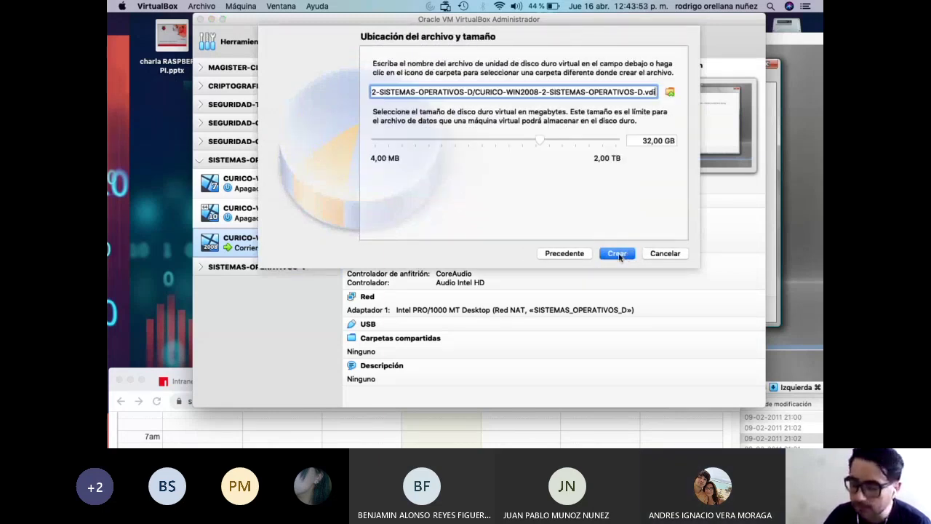
click(651, 142)
key(BackSpace)
key(BackSpace)
text(40)
click(617, 254)
click(592, 213)
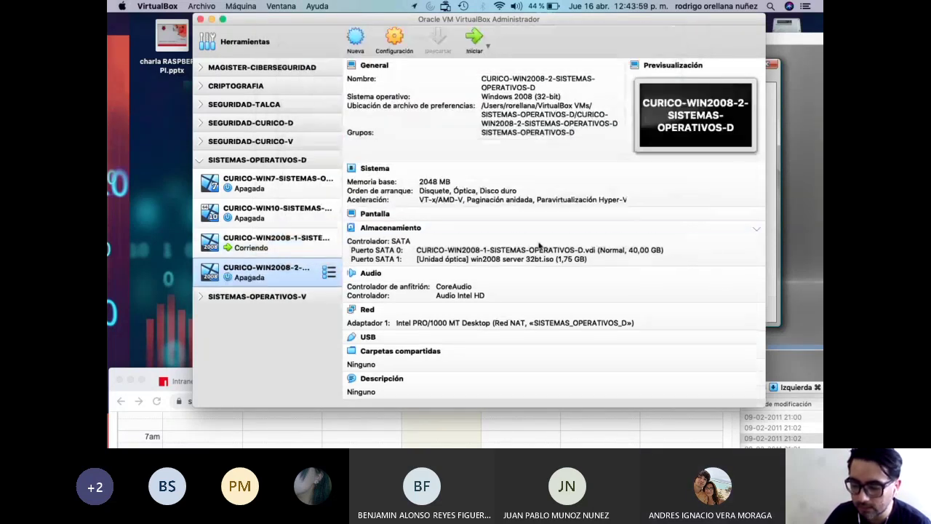
Attach the VM's adapter to NAT network SISTEMAS_OPERATIVOS_D with promiscuous mode Permitir todo.
key(Up)
right_click(300, 271)
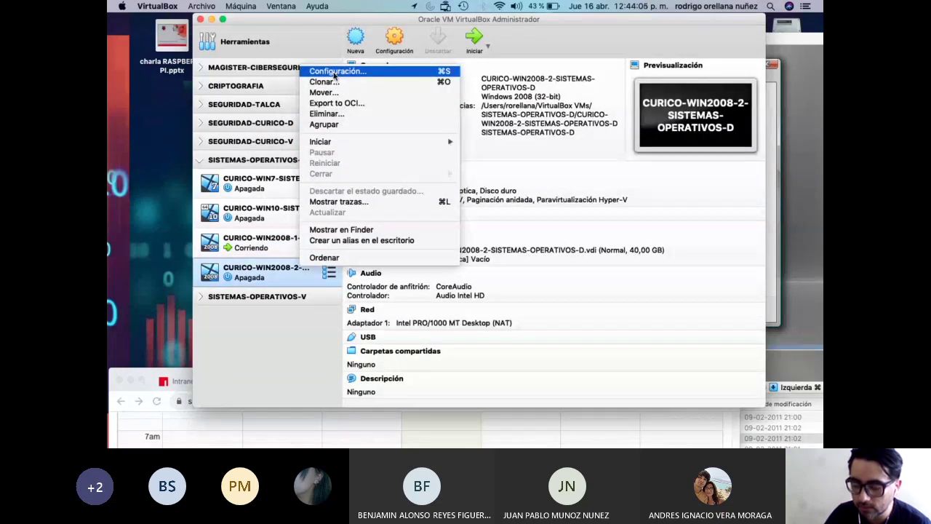
click(342, 73)
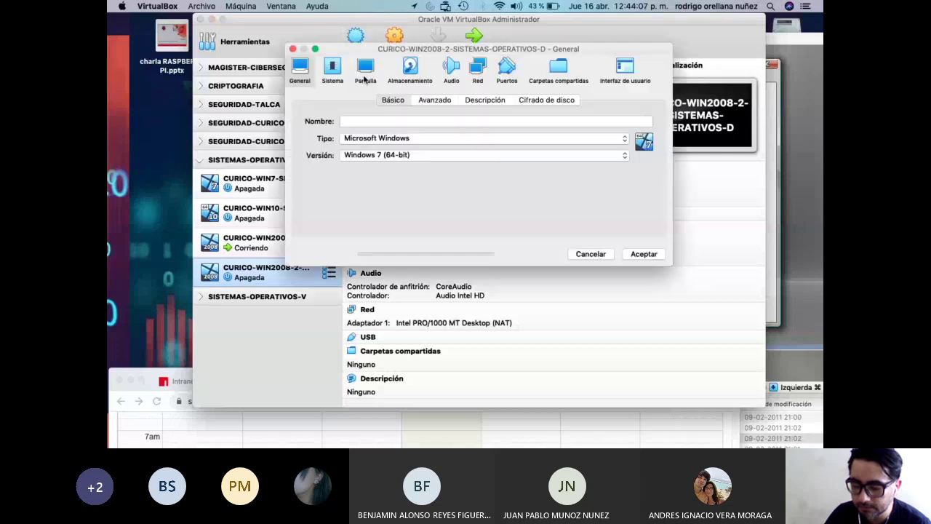
click(478, 69)
click(453, 135)
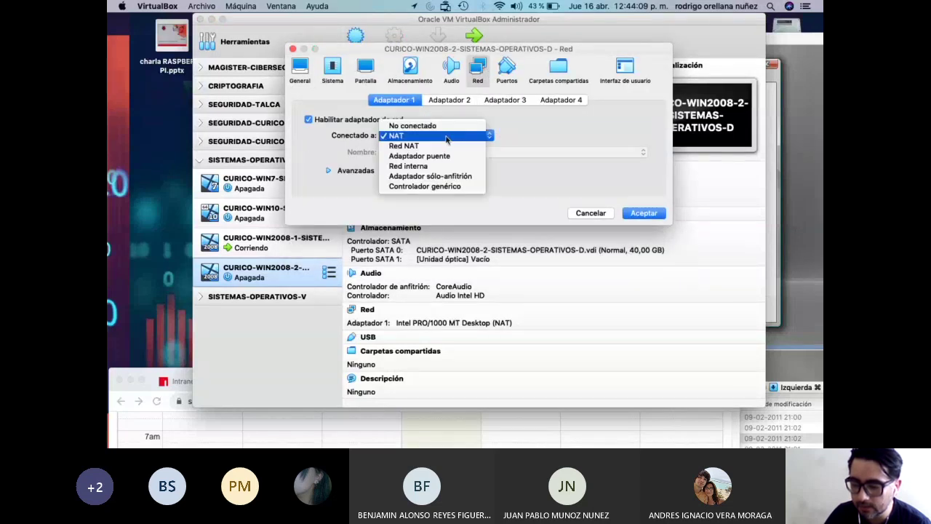
click(440, 148)
click(452, 152)
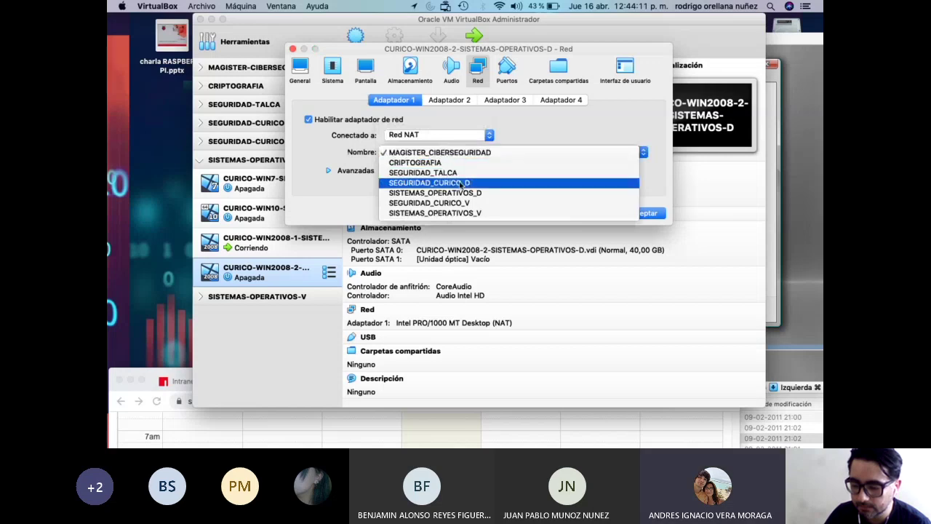
click(461, 196)
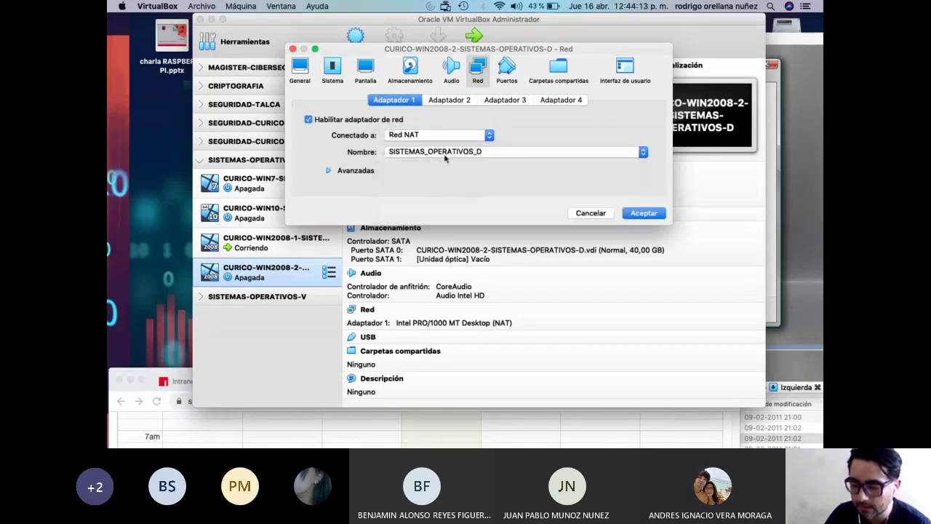
click(370, 174)
click(409, 206)
click(452, 230)
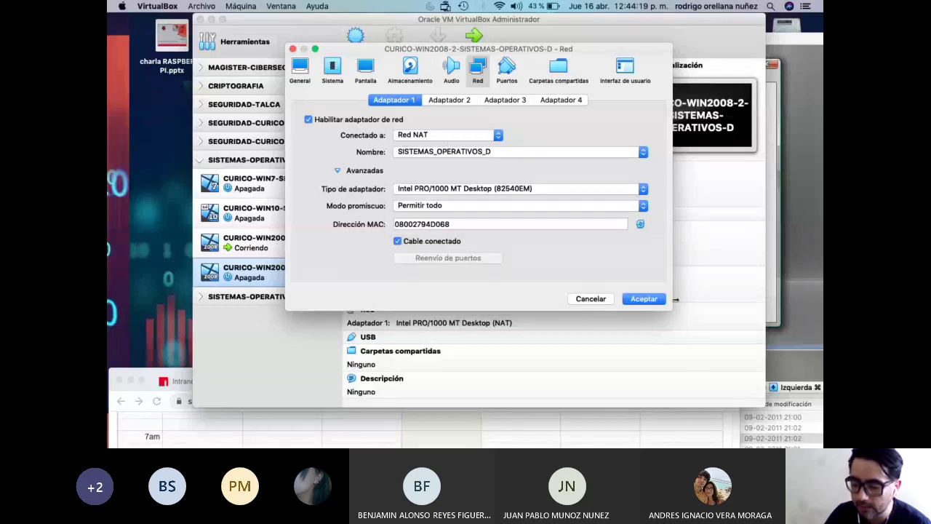
click(338, 171)
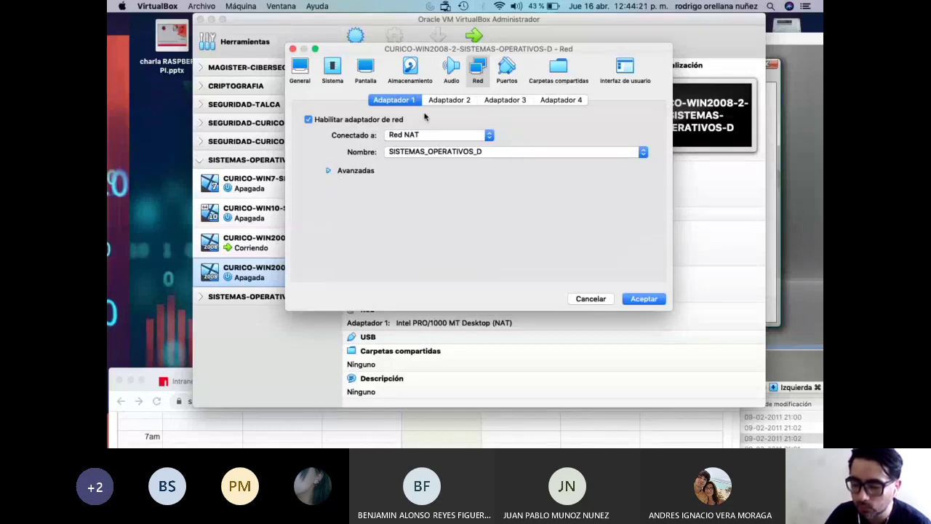
click(445, 101)
click(399, 102)
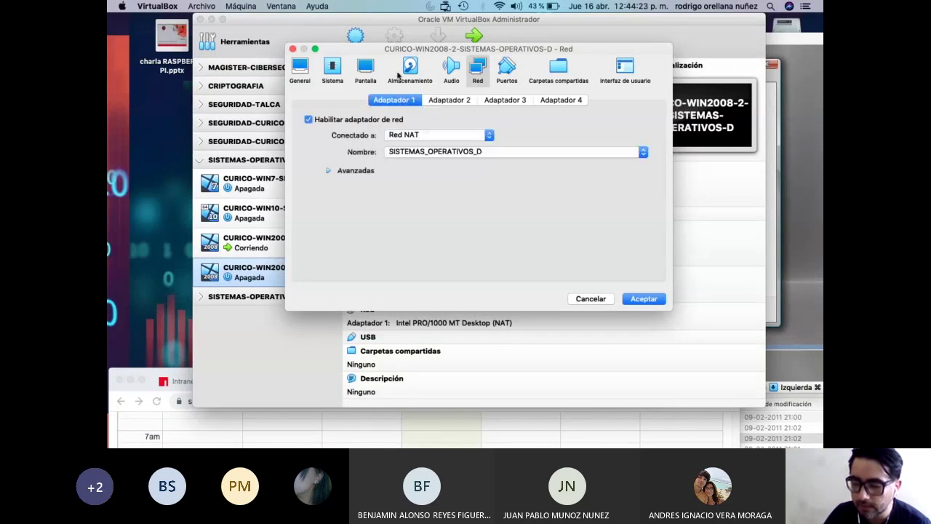
Disable floppy boot and order the boot devices Óptica first, then Disco duro.
click(335, 71)
click(416, 154)
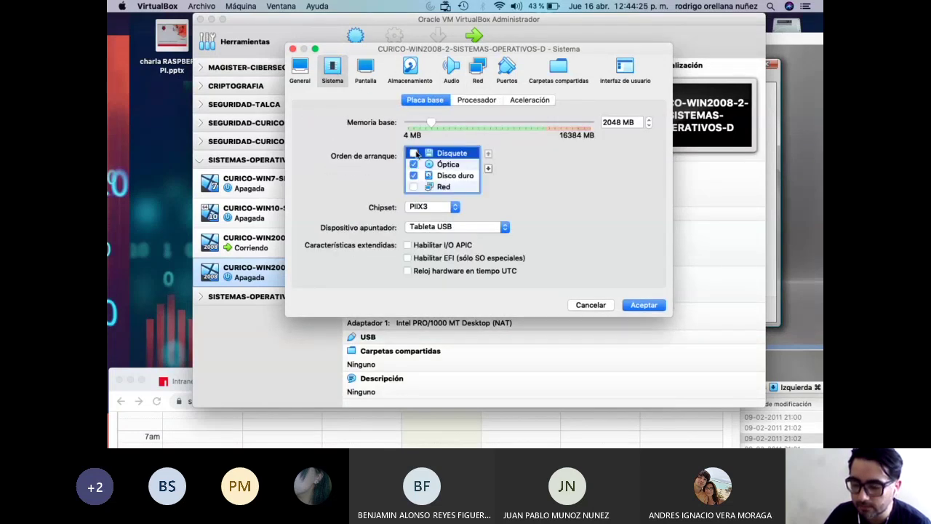
click(443, 165)
click(488, 153)
click(461, 179)
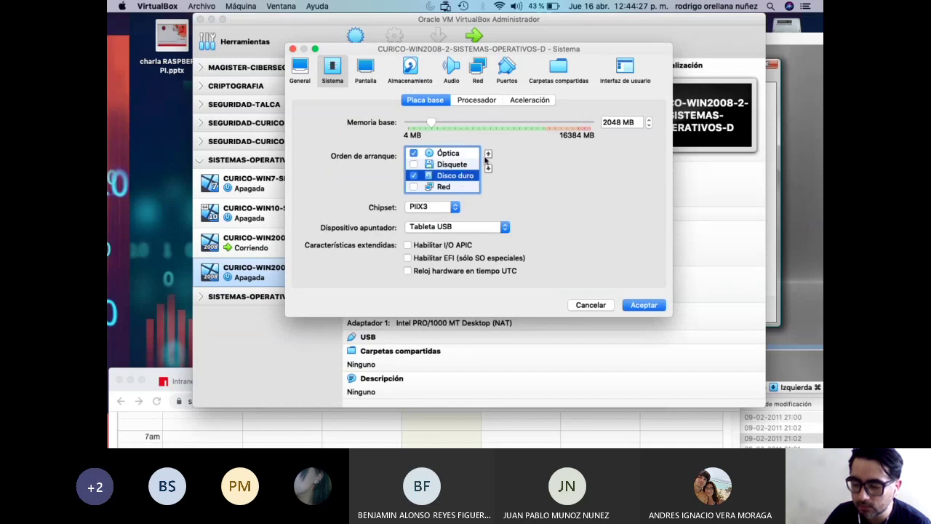
click(488, 168)
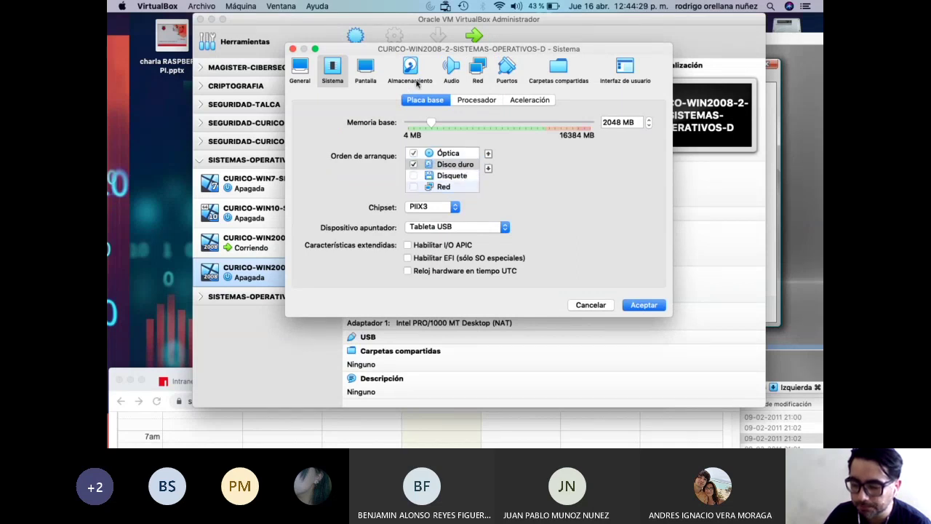
Mount win2008 server 32bt.iso in the empty optical drive and save the settings.
click(415, 68)
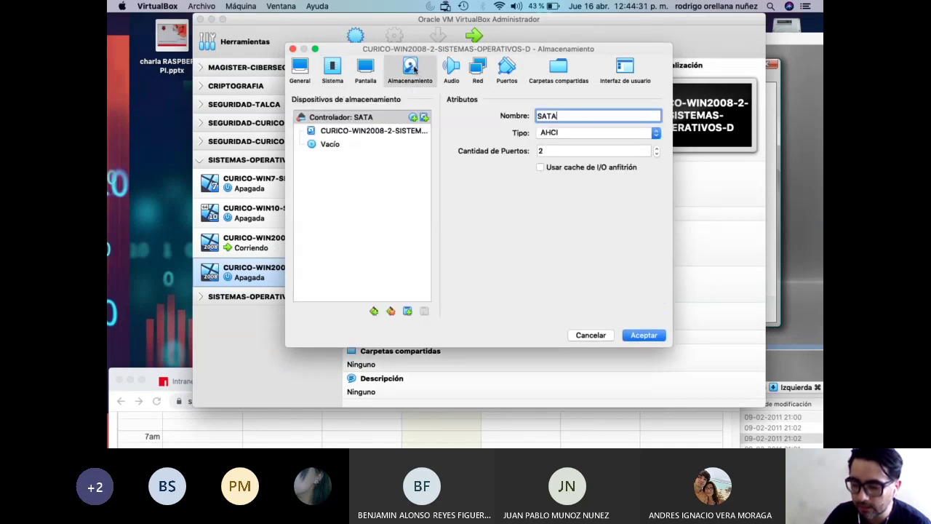
click(365, 132)
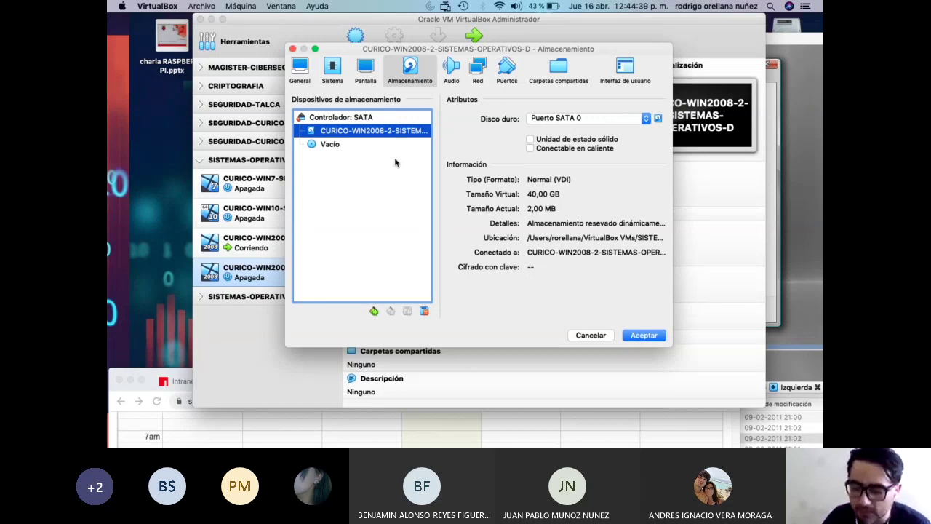
click(335, 144)
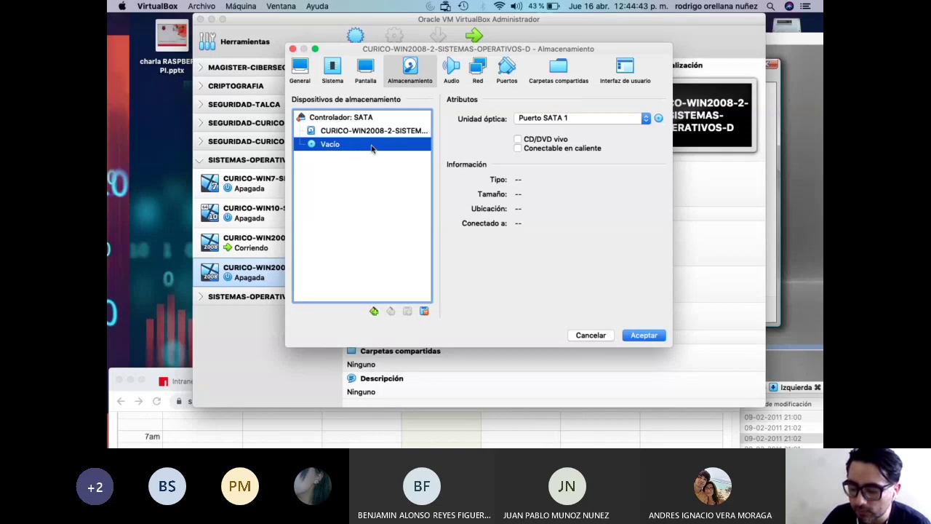
click(658, 119)
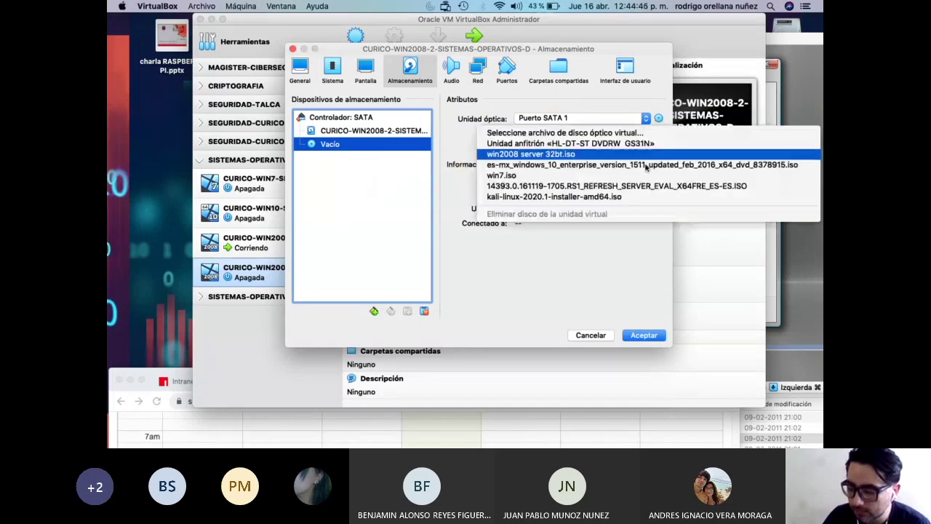
click(609, 154)
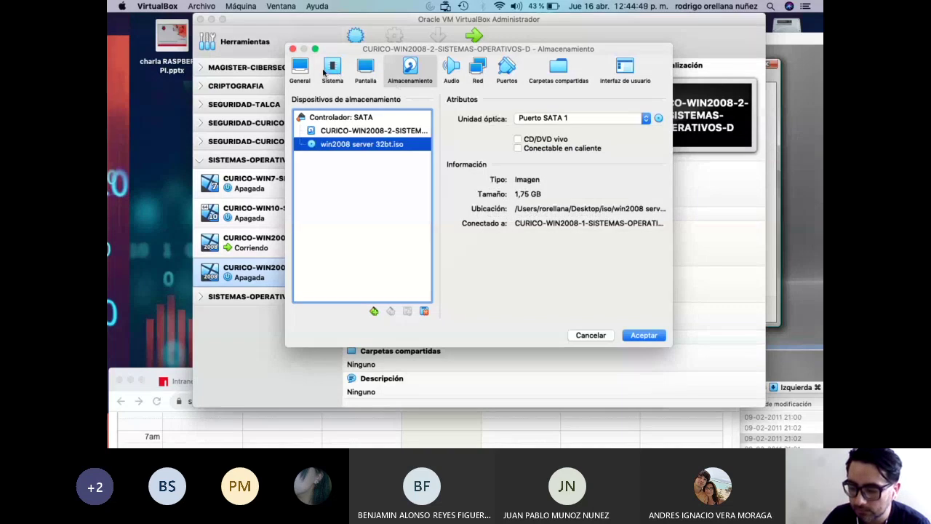
click(312, 73)
click(640, 254)
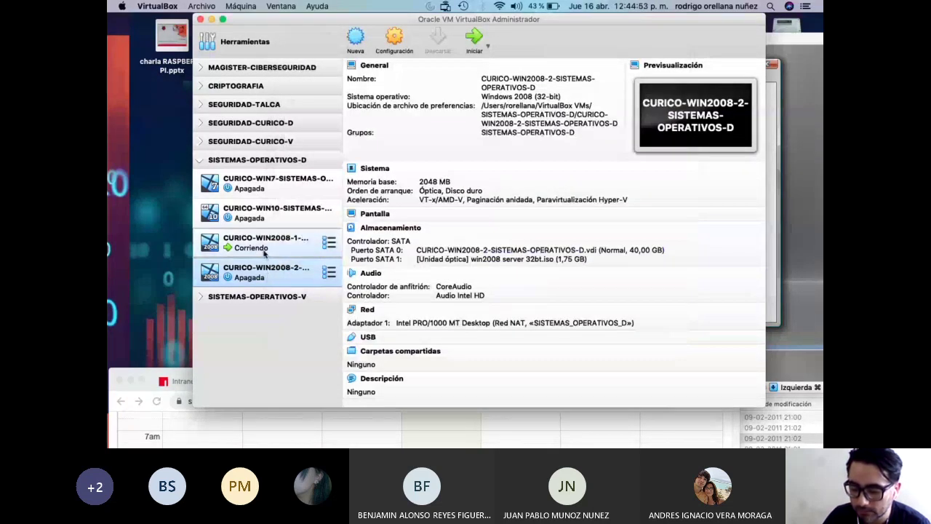
Start CURICO-WIN2008-2, arrange its window beside the first VM, and return to the Manager.
double_click(265, 278)
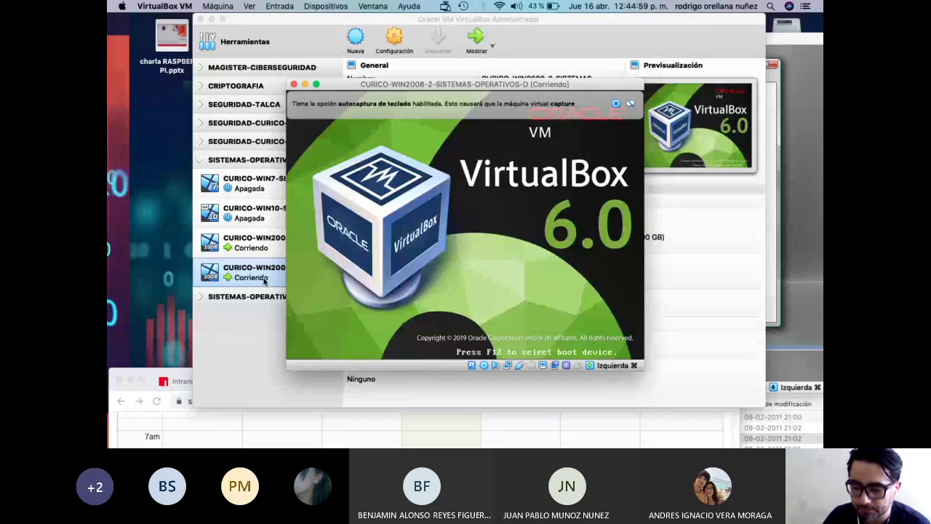
drag(447, 85, 261, 313)
drag(782, 38, 657, 25)
click(327, 20)
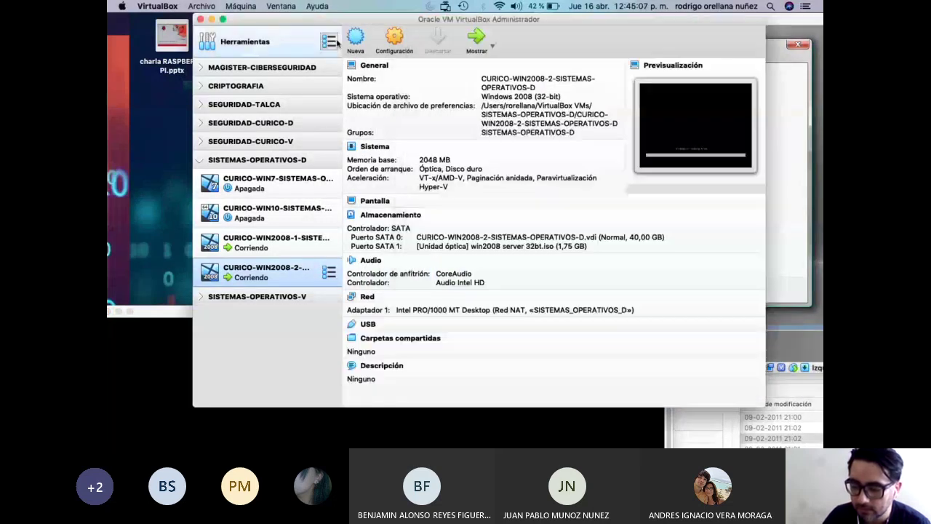
Inspect CURICO-WIN2008-1's advanced network settings, cancel, and return to its installer window.
right_click(259, 250)
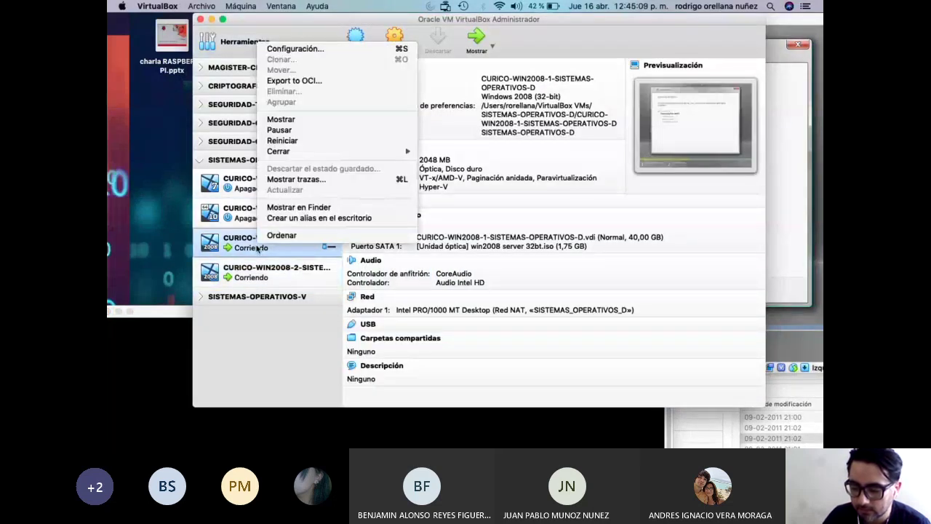
click(303, 51)
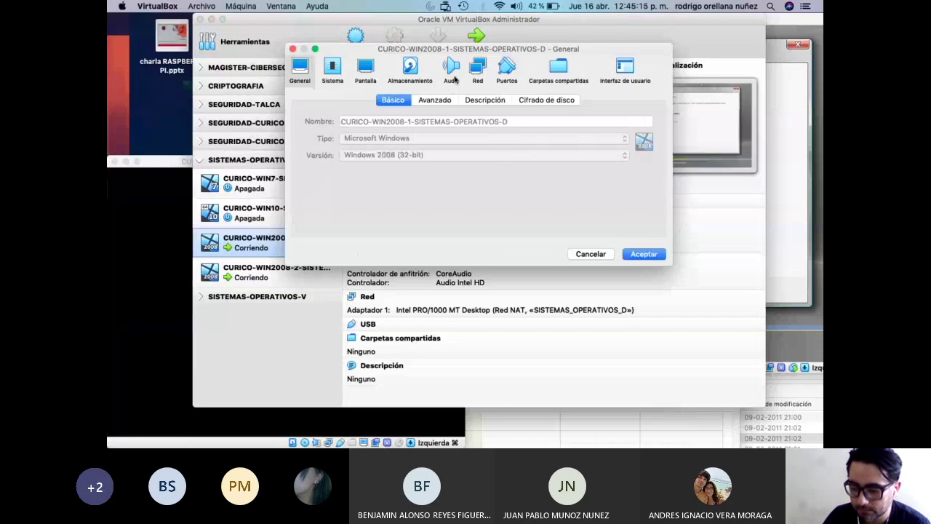
click(477, 69)
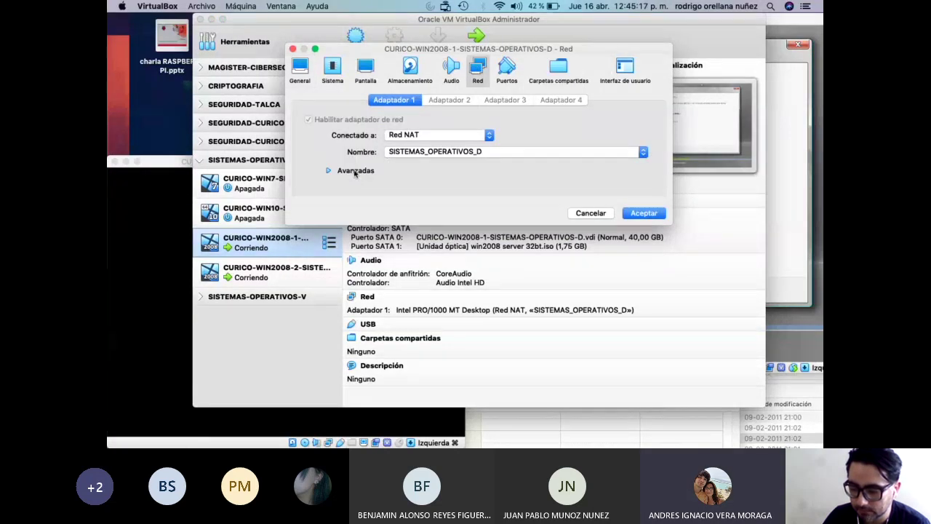
click(355, 170)
click(589, 299)
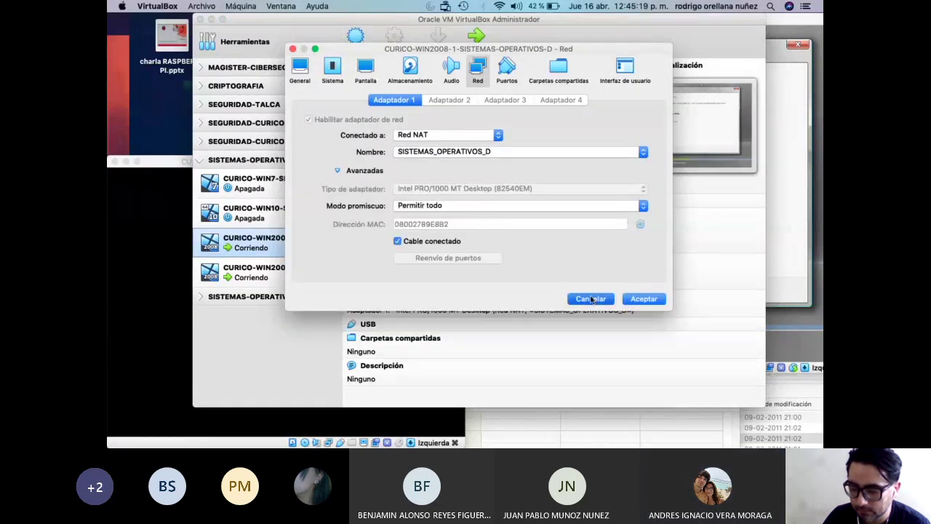
click(477, 40)
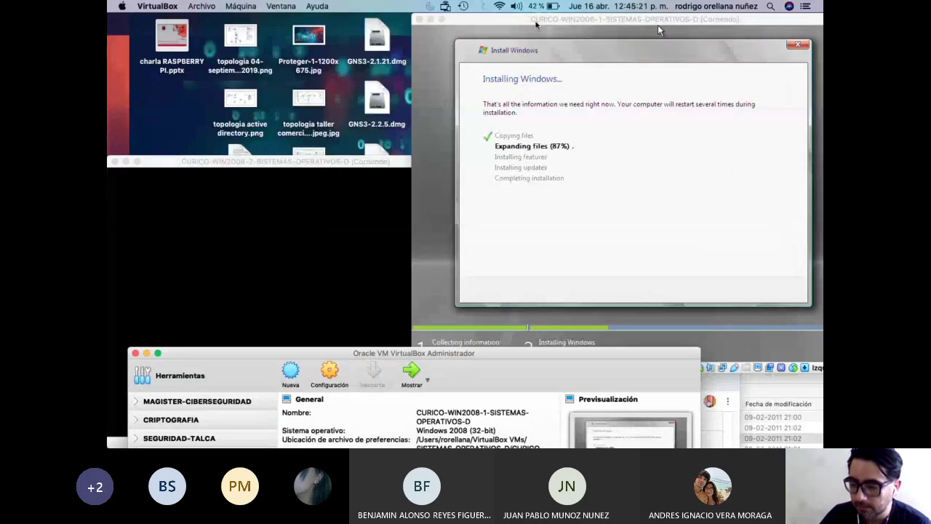
Keep the English language settings on the second VM and choose Install now.
click(255, 173)
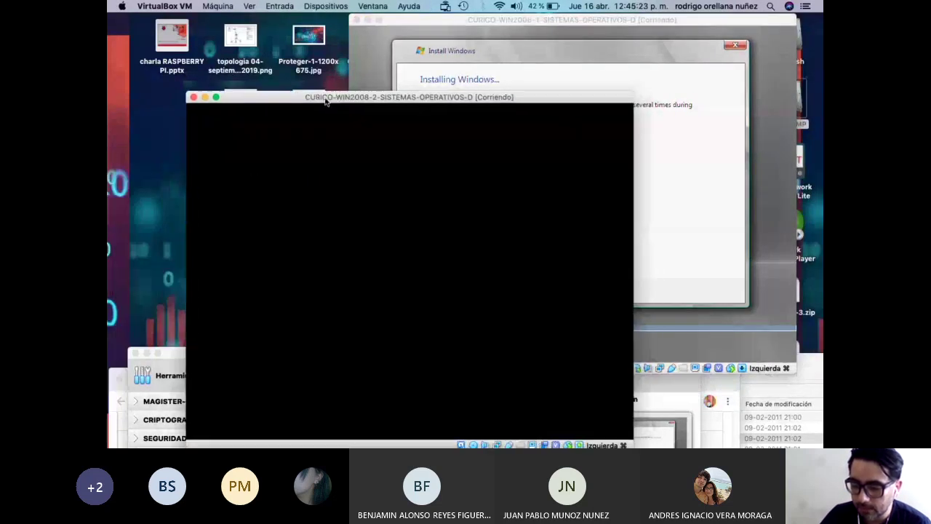
drag(364, 91, 308, 57)
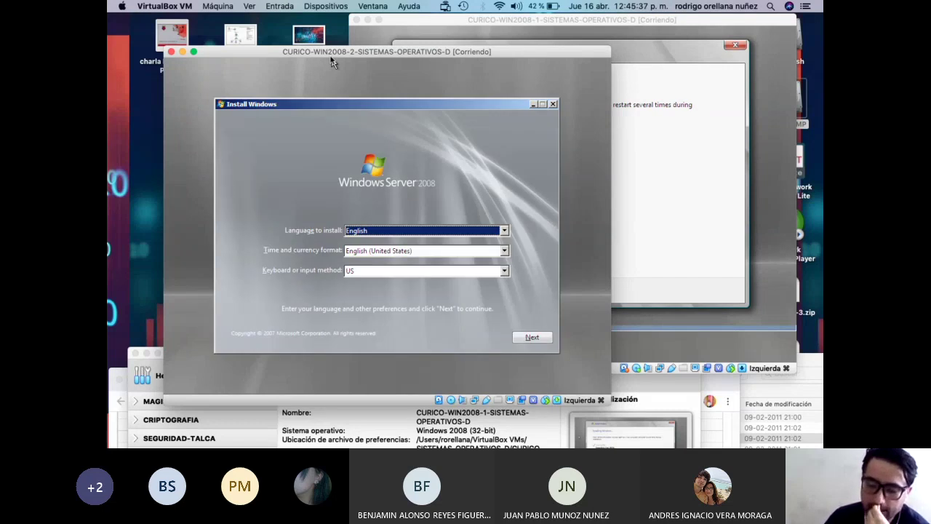
click(541, 338)
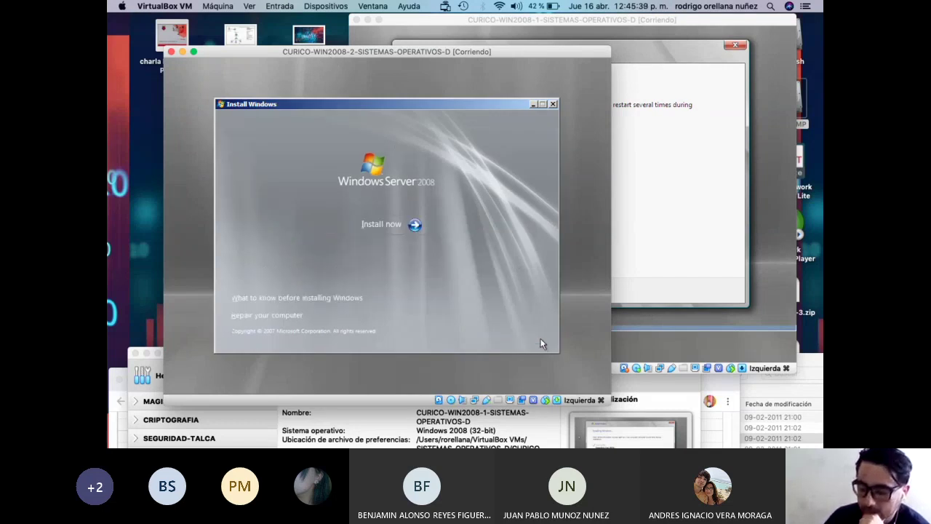
click(386, 224)
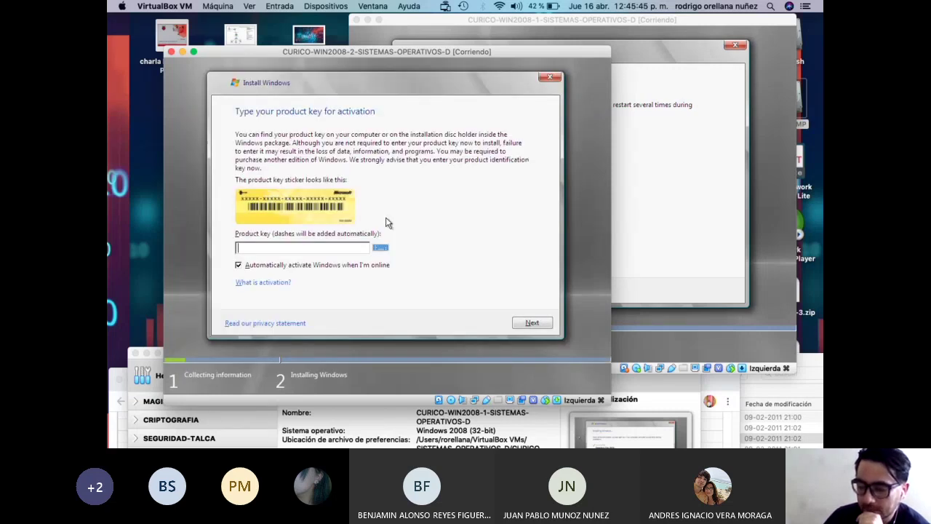
Skip the product key with automatic activation off, then rearrange both VM windows.
click(272, 267)
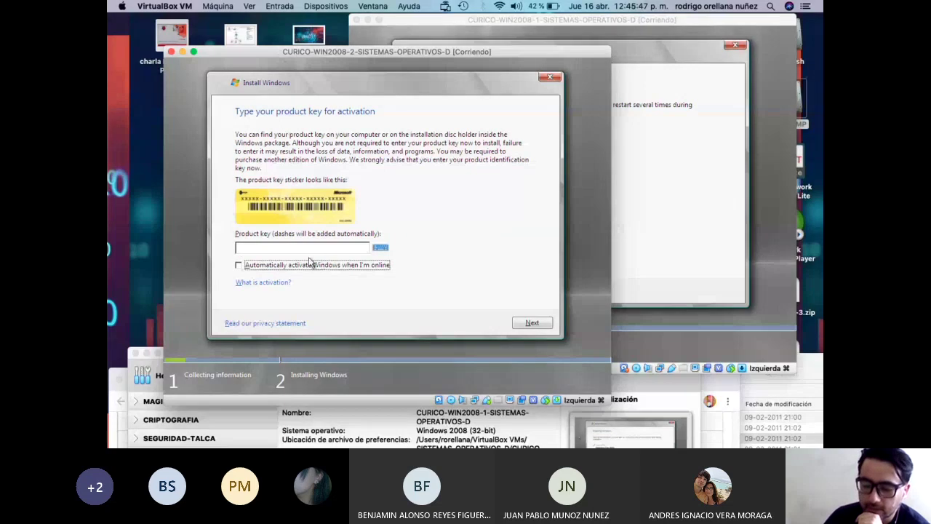
click(531, 325)
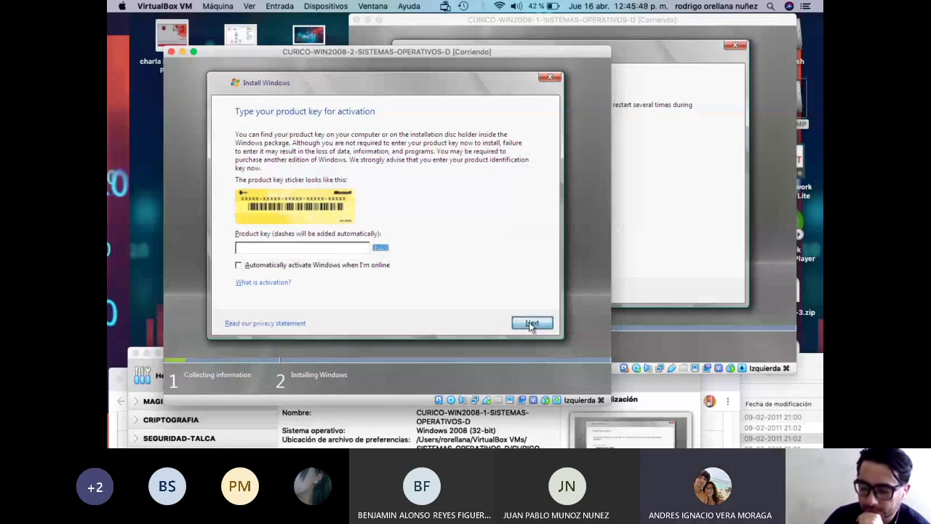
click(508, 271)
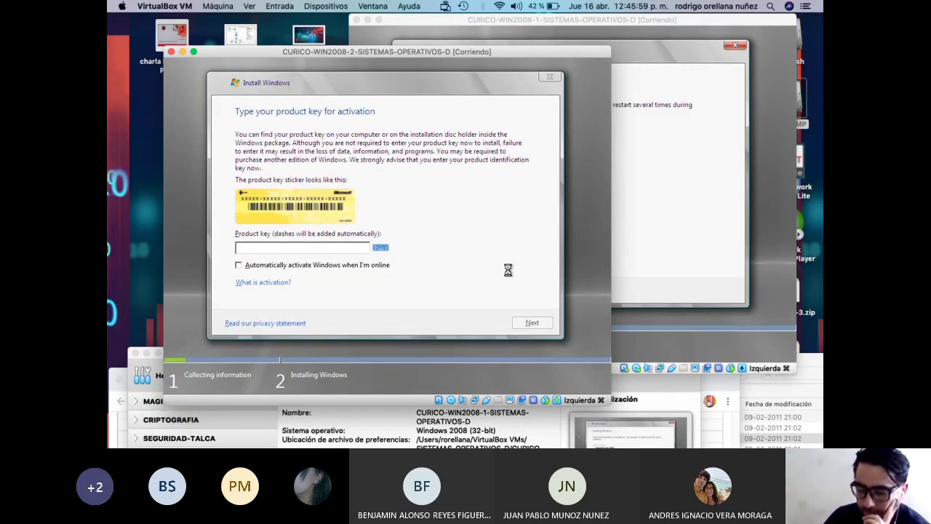
click(497, 24)
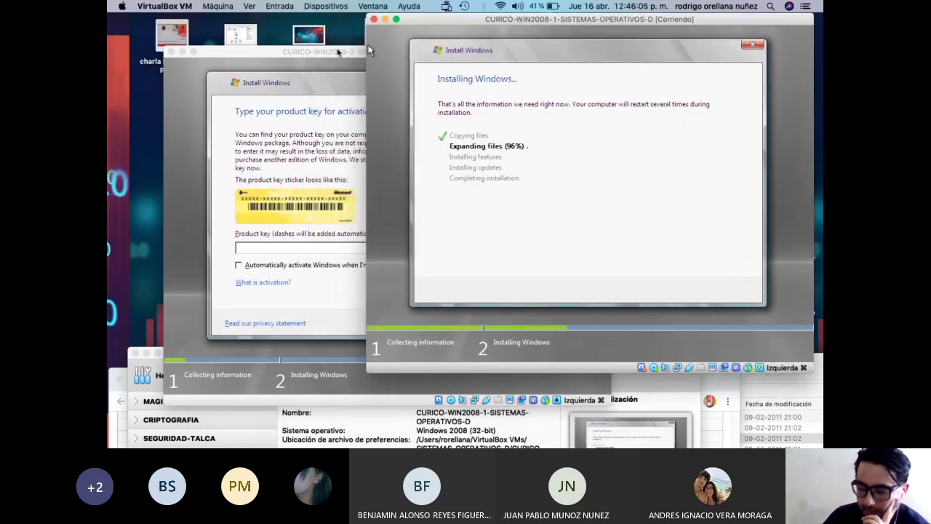
click(337, 51)
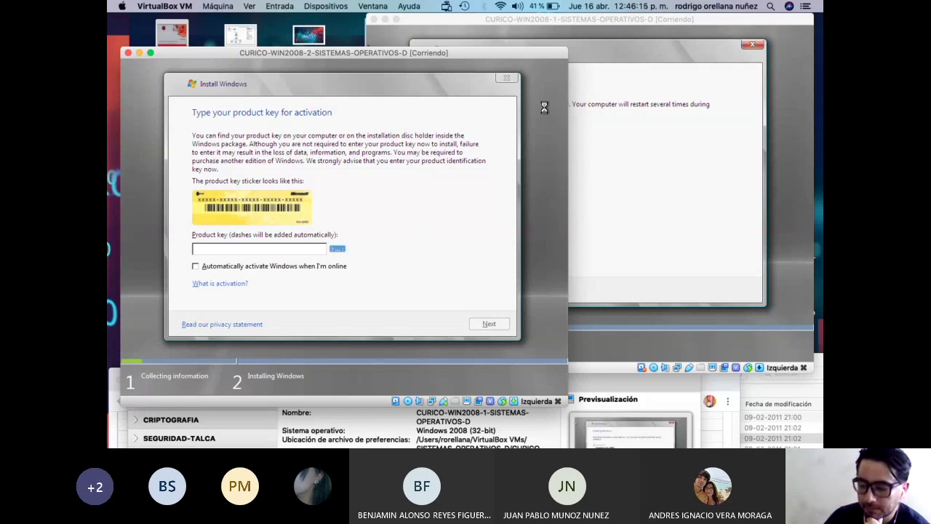
drag(576, 20, 610, 25)
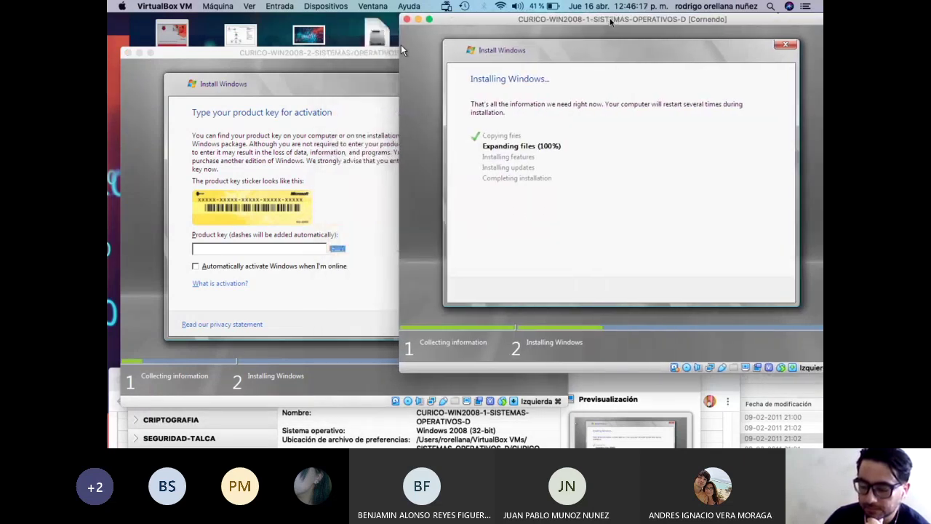
On the second VM, choose Windows Server 2008 Standard (Full Installation) and accept the license terms.
click(400, 88)
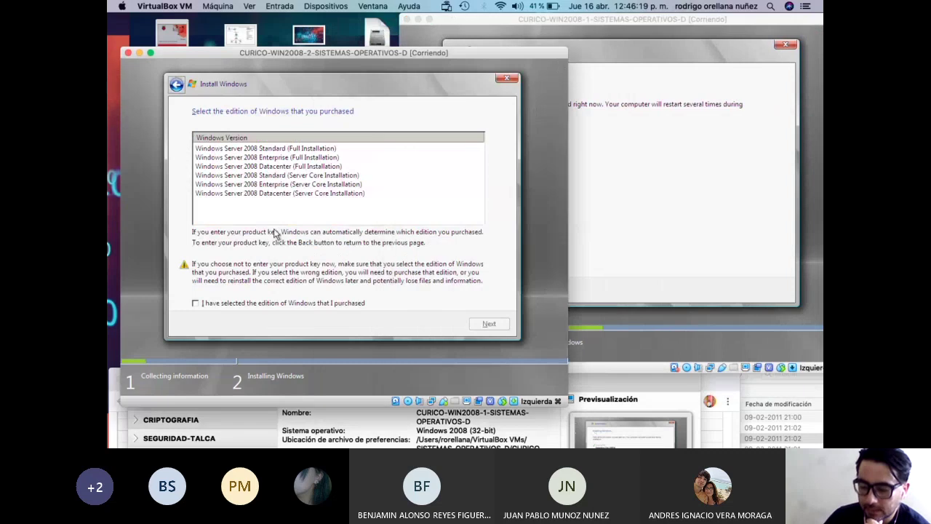
click(195, 307)
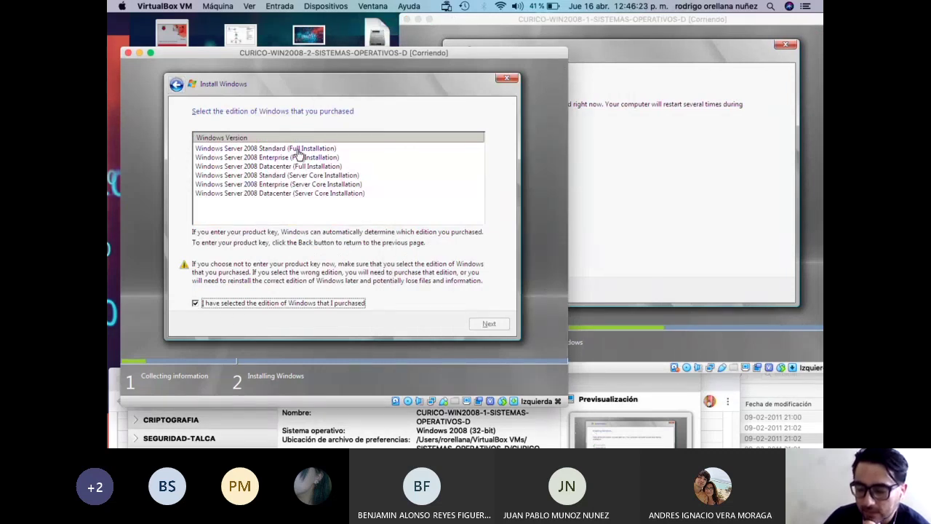
click(301, 149)
click(230, 303)
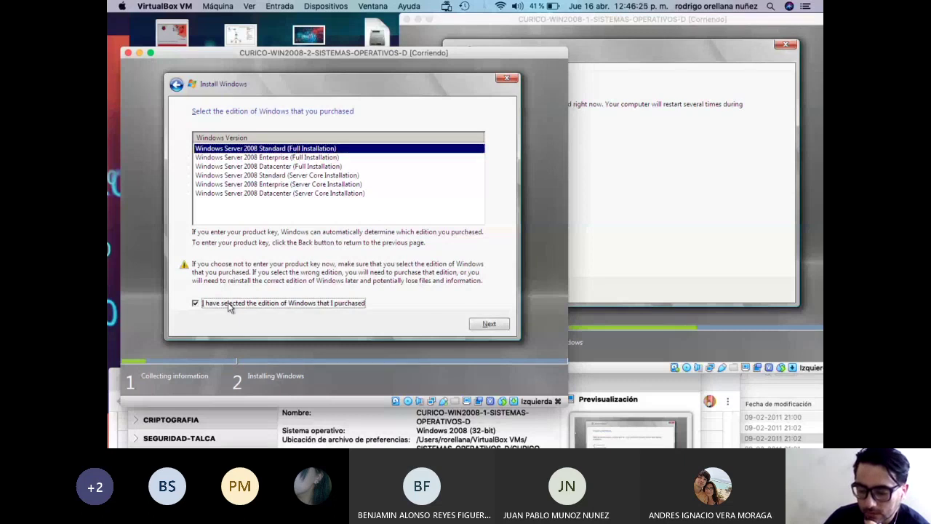
click(487, 324)
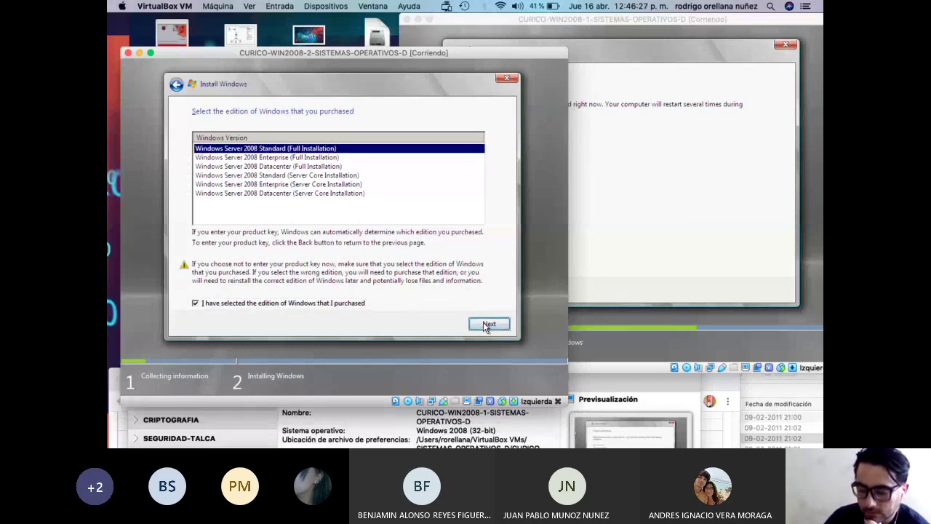
click(271, 304)
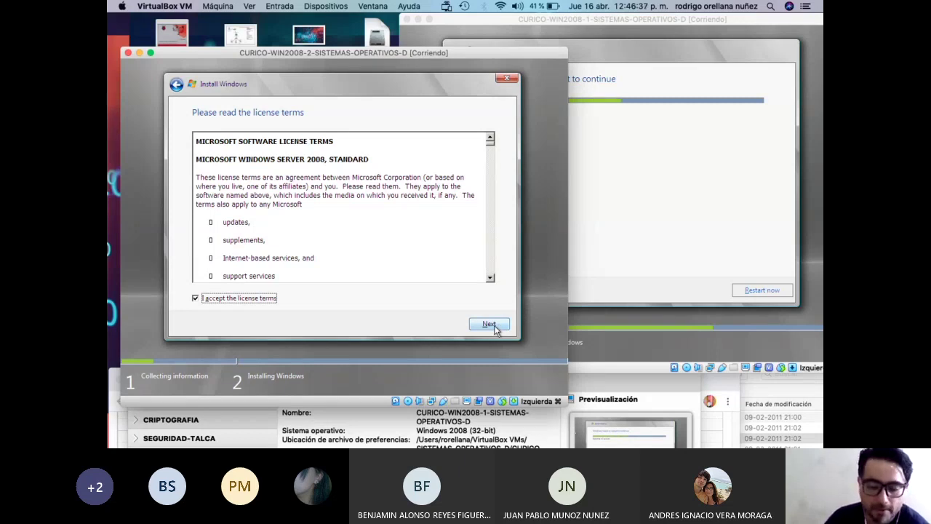
click(489, 325)
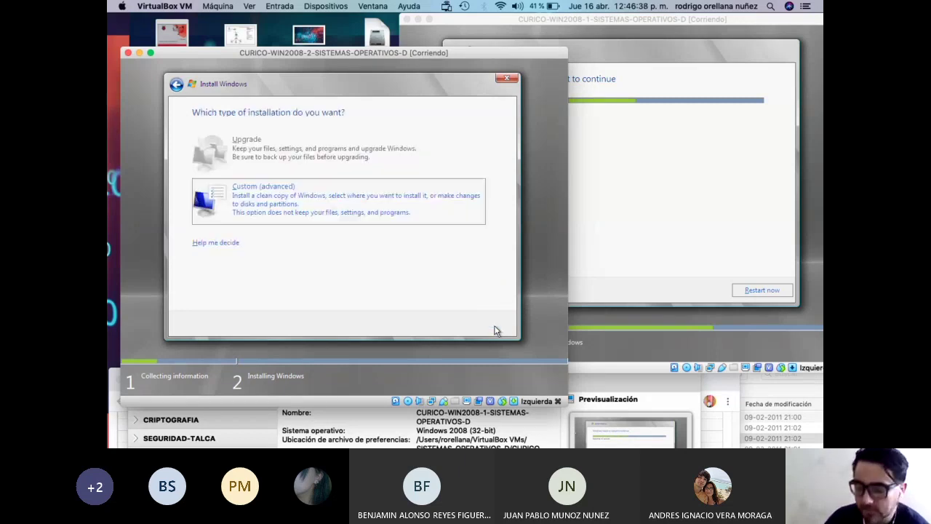
Choose a Custom install, create a 40960 MB partition on Disk 0, and start installing onto it.
click(326, 196)
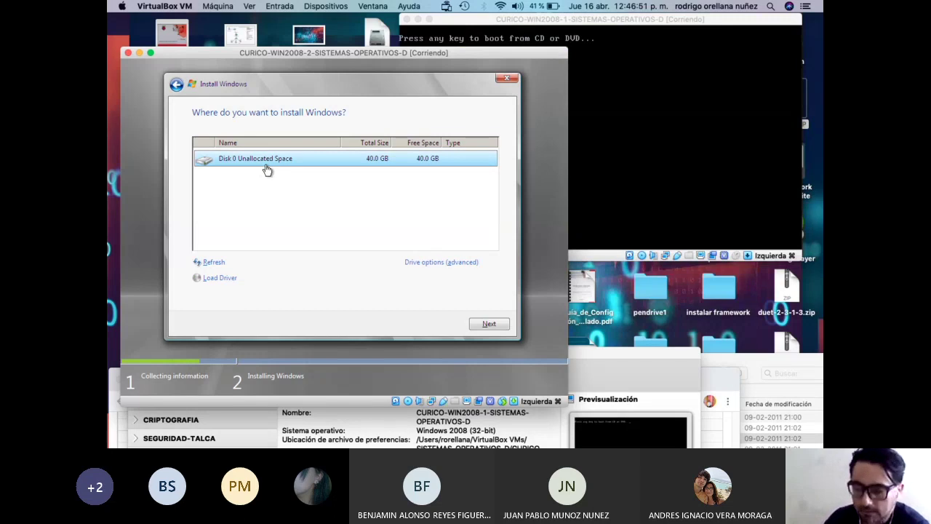
click(433, 263)
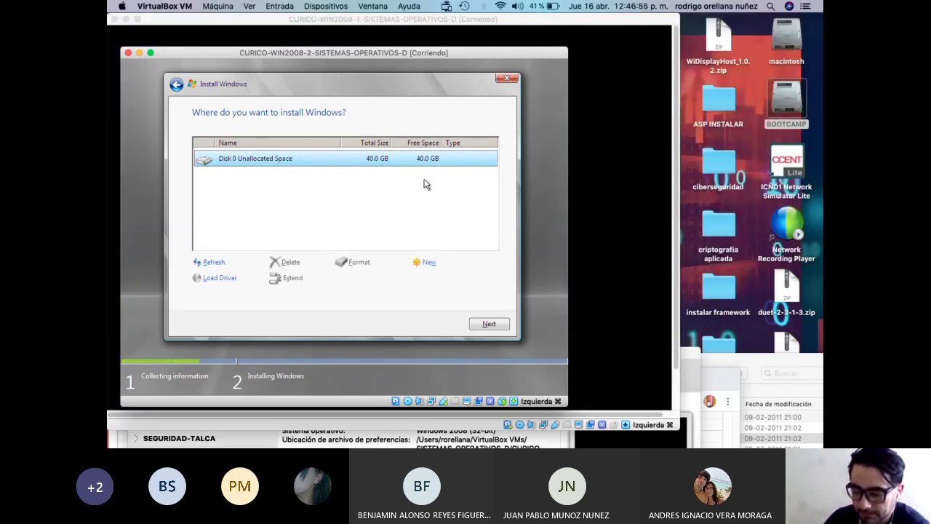
click(425, 264)
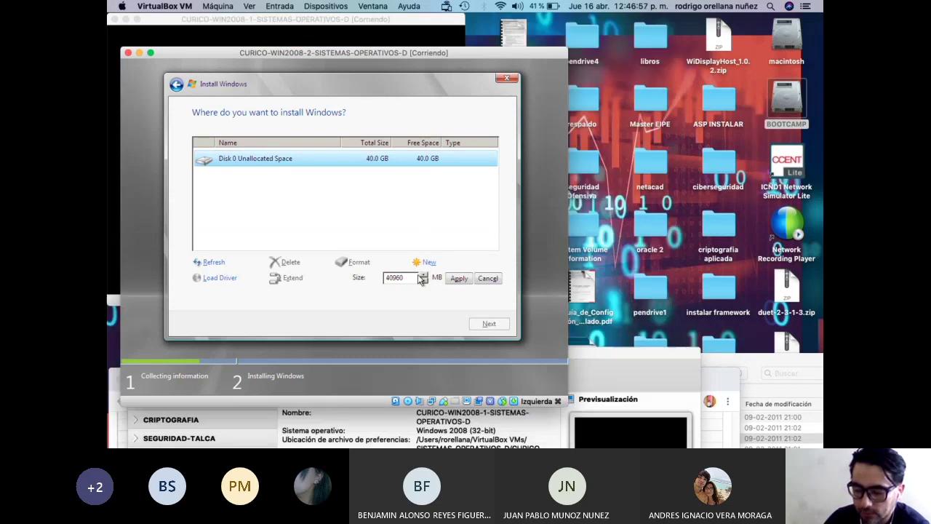
click(448, 278)
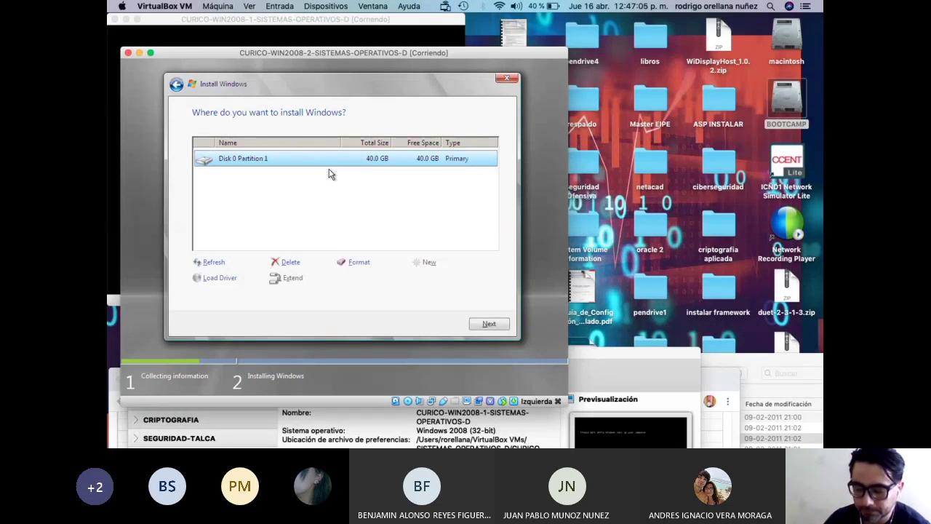
click(487, 325)
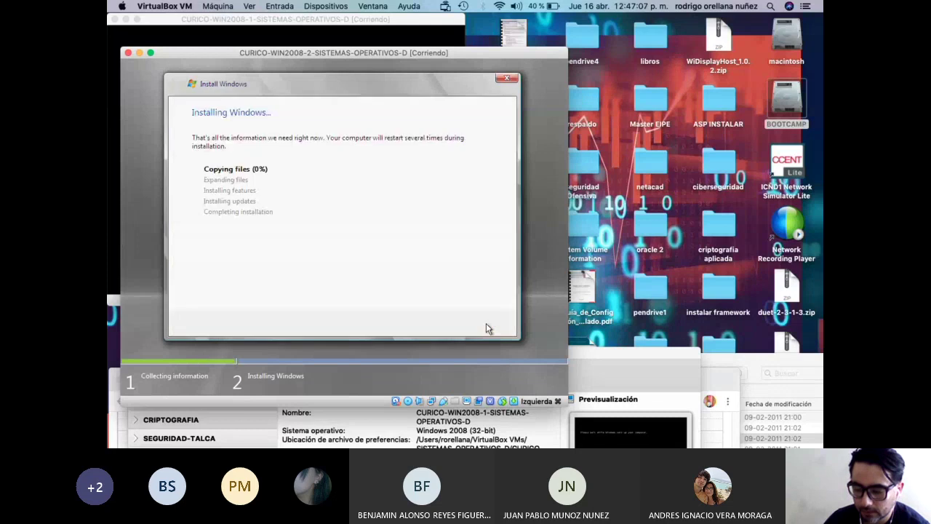
Drag the WIN2008-1 and WIN2008-2 windows so both installer screens are visible side by side.
drag(361, 57, 385, 228)
click(280, 19)
drag(280, 19, 559, 20)
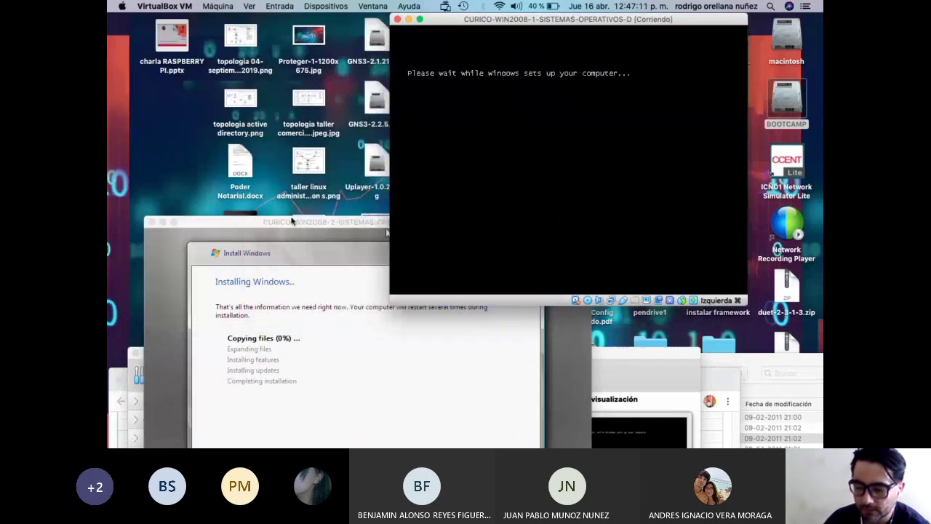
drag(381, 226, 381, 107)
drag(476, 21, 453, 27)
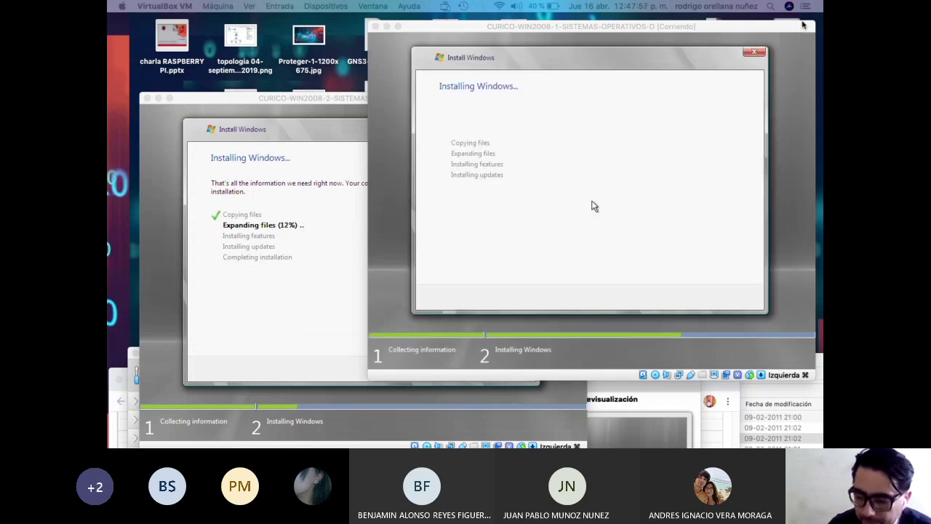
drag(332, 100, 318, 67)
mouse_move(441, 29)
mouse_down()
mouse_move(482, 16)
mouse_move(444, 24)
mouse_up()
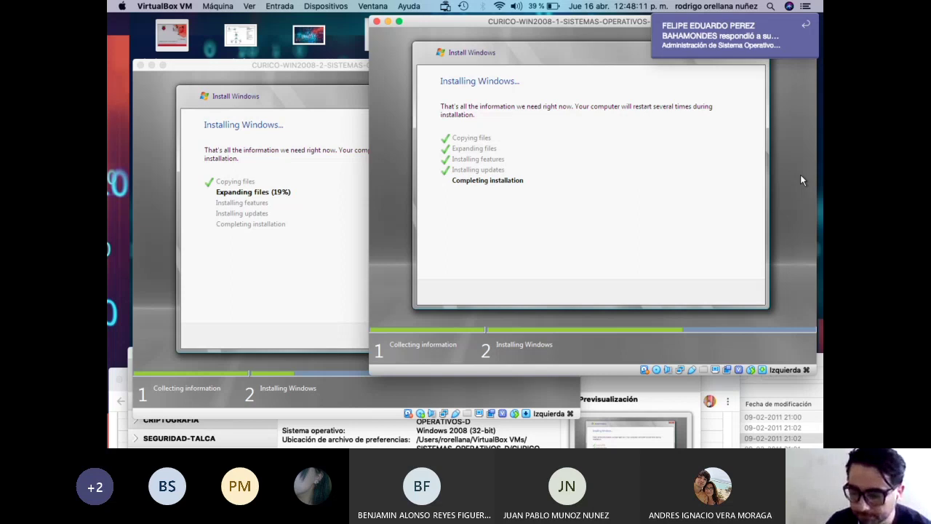
Nudge the WIN2008-1 window slightly right while its installation finishes.
drag(373, 29, 397, 27)
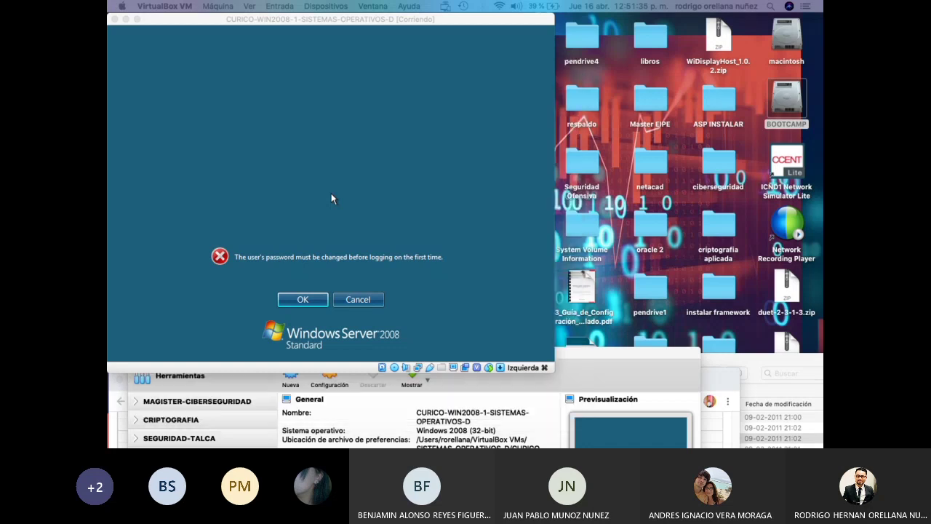
Reposition both VM windows, ending with WIN2008-1 moved down-left in front of WIN2008-2.
drag(230, 21, 556, 21)
drag(341, 67, 322, 41)
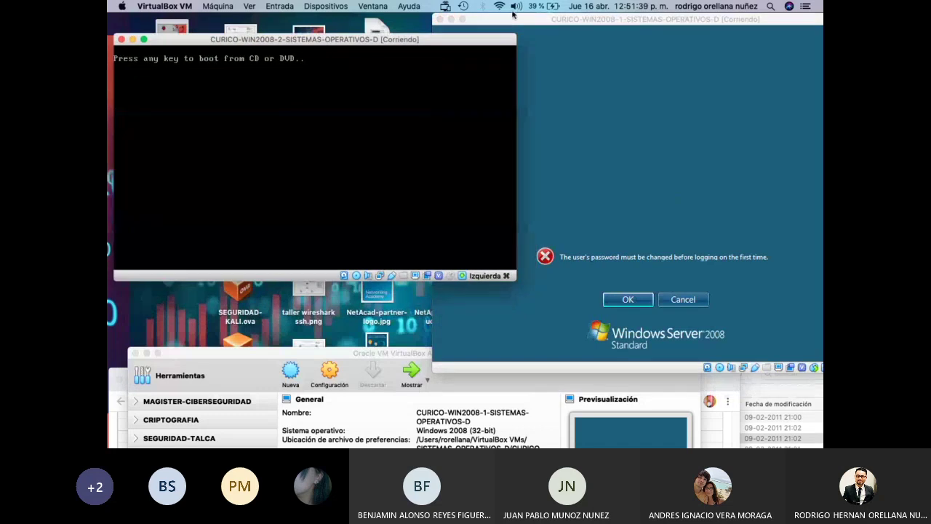
drag(544, 20, 507, 31)
drag(322, 42, 347, 59)
drag(361, 23, 374, 42)
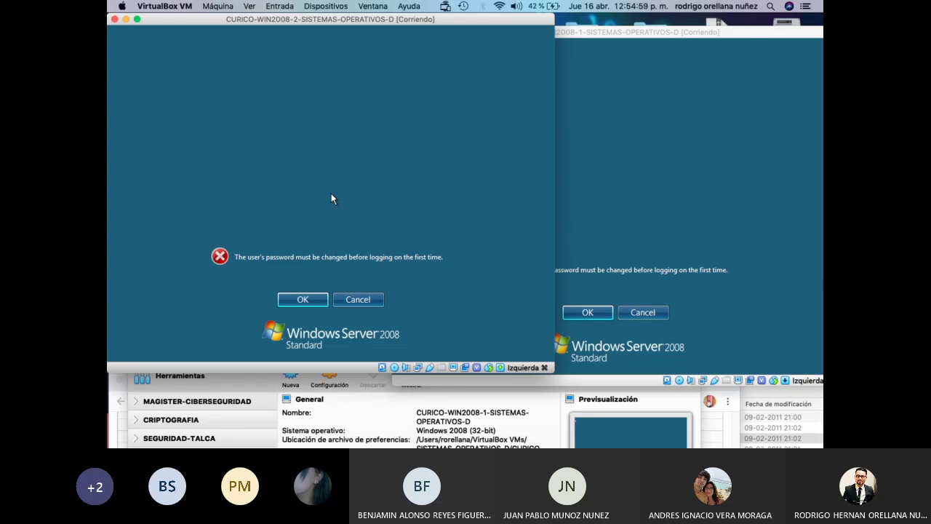
drag(618, 36, 404, 85)
Browse from the BOOTCAMP drive through Users and the user's folder to Desktop, scrolling its files.
double_click(792, 104)
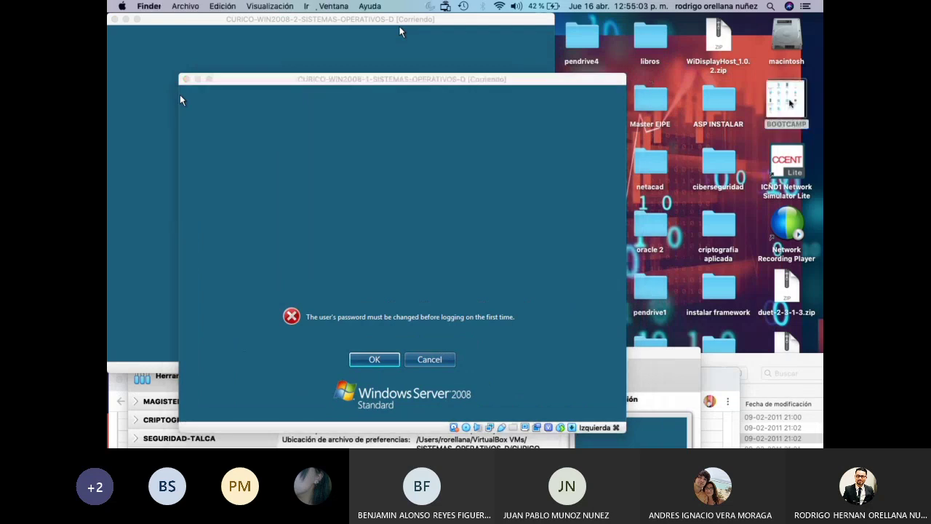
click(298, 244)
double_click(298, 244)
click(302, 121)
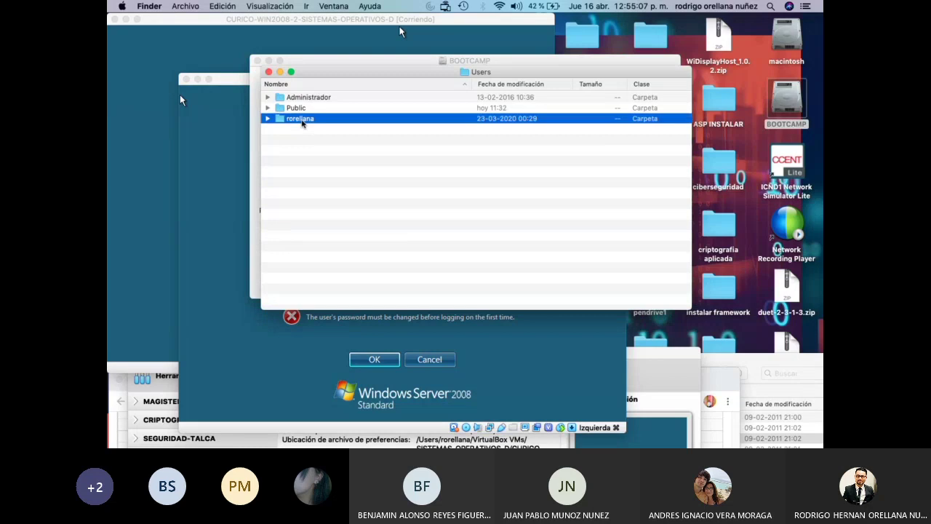
double_click(302, 121)
click(317, 172)
double_click(317, 172)
scroll(389, 240, down, 2)
scroll(390, 240, down, 5)
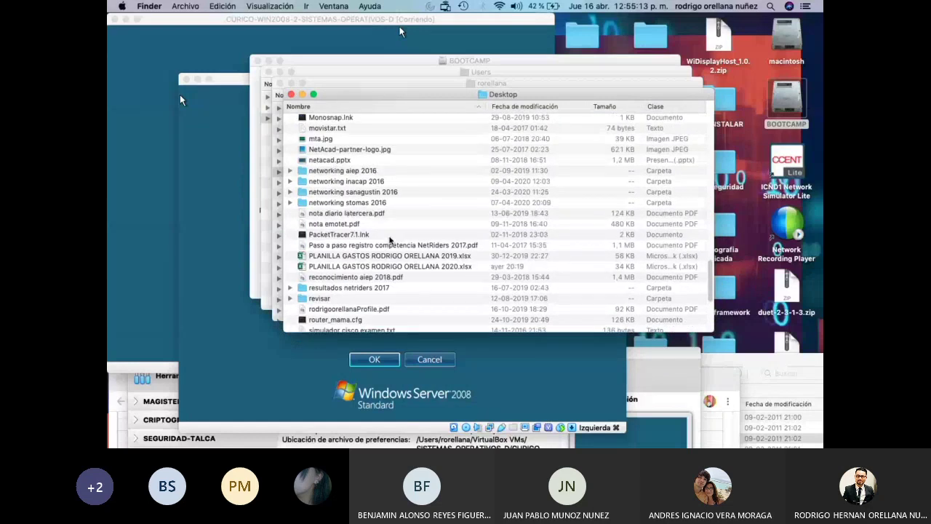
scroll(389, 240, down, 5)
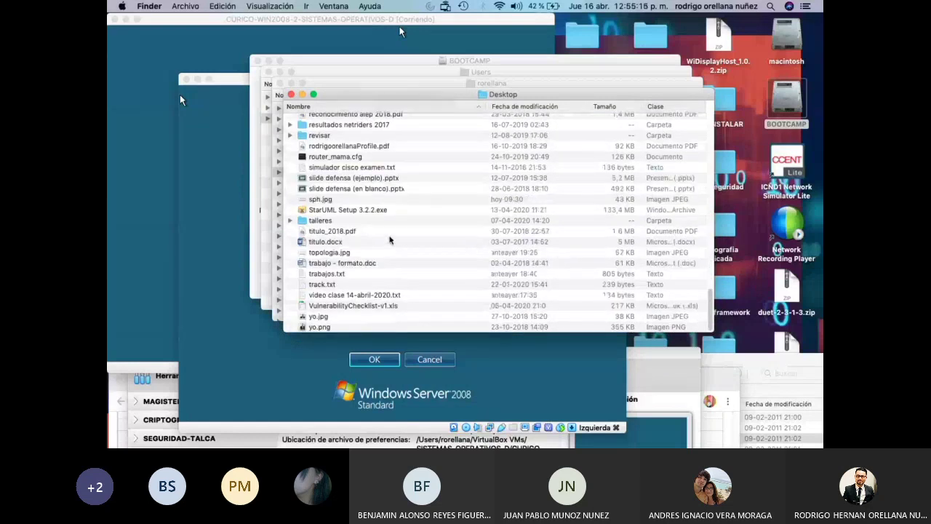
scroll(390, 241, up, 10)
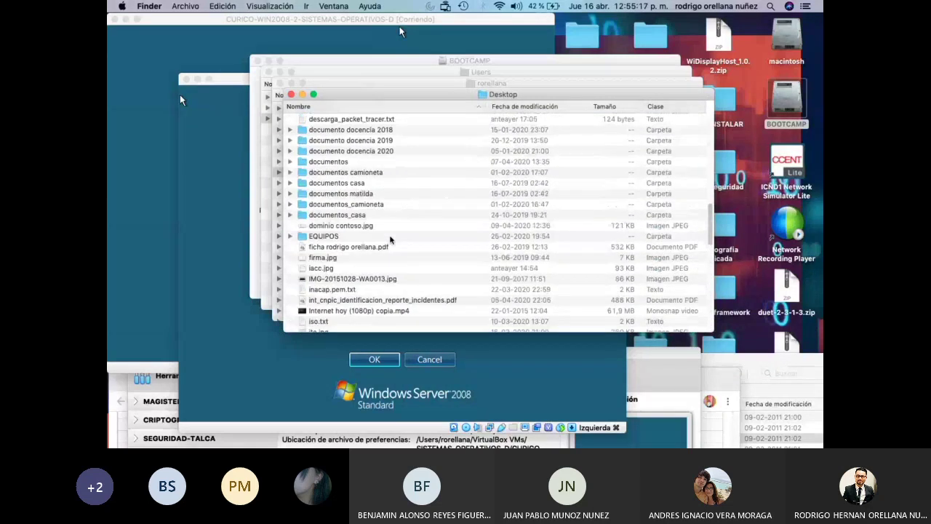
scroll(390, 240, down, 5)
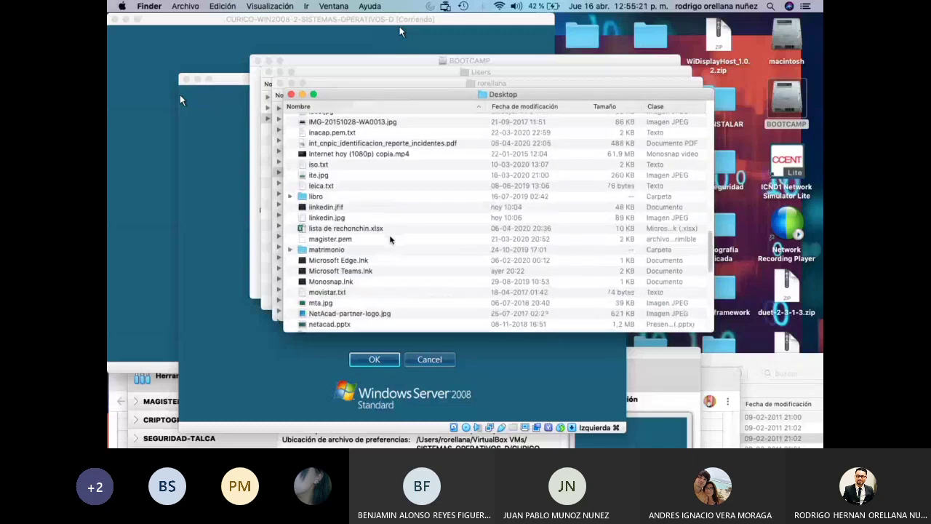
scroll(439, 156, up, 6)
scroll(439, 156, up, 8)
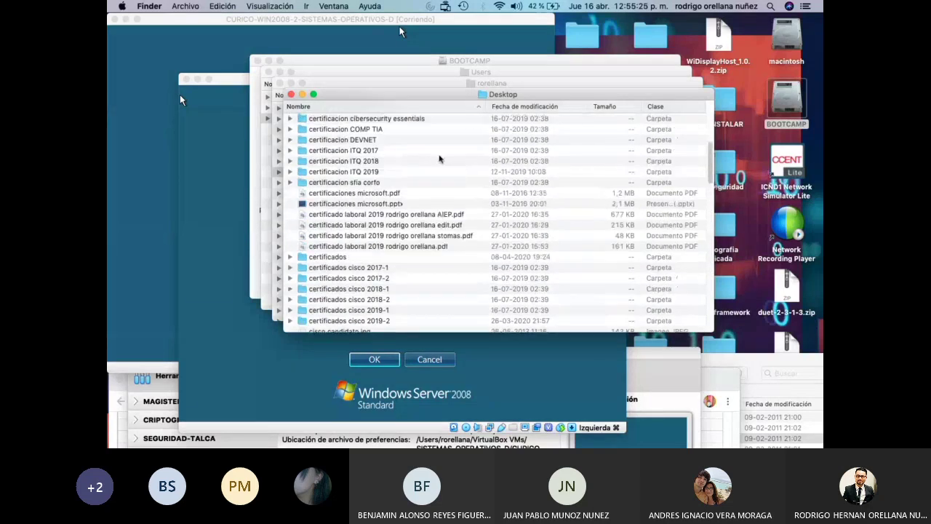
scroll(439, 159, up, 5)
scroll(440, 158, down, 2)
scroll(439, 159, down, 2)
scroll(439, 159, down, 5)
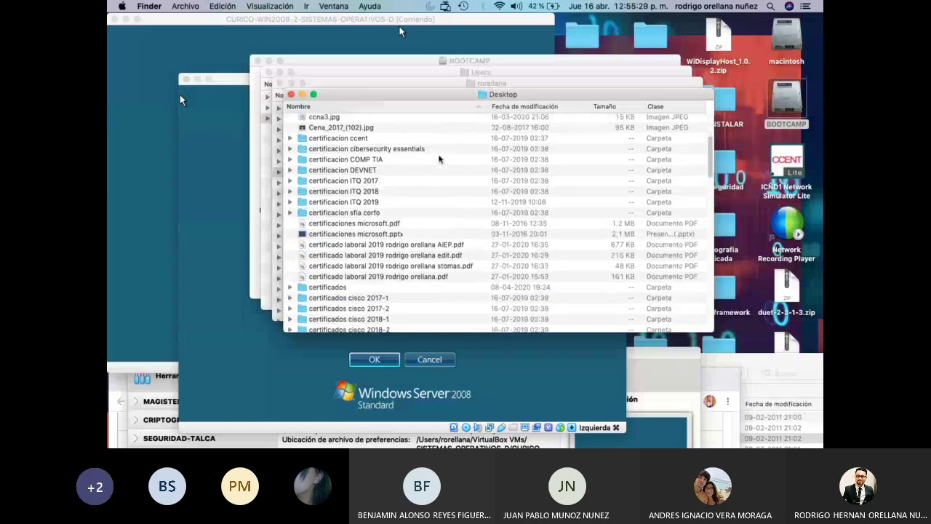
scroll(439, 159, down, 1)
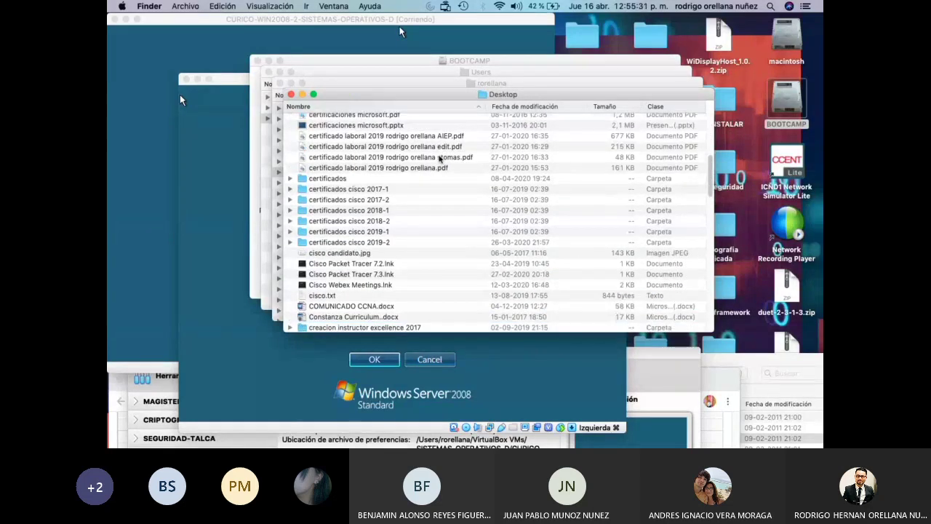
scroll(440, 159, down, 1)
scroll(440, 159, down, 2)
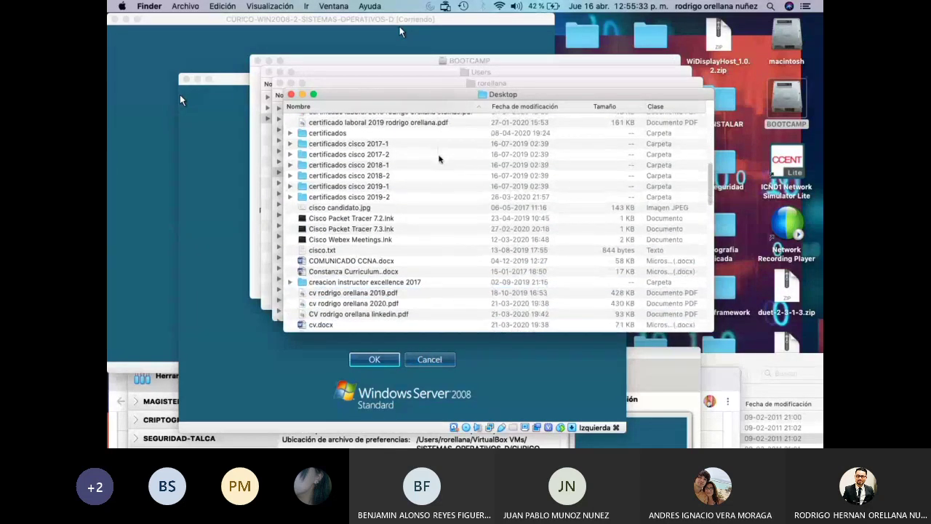
scroll(440, 159, down, 2)
scroll(440, 159, down, 1)
scroll(439, 159, down, 1)
scroll(439, 158, down, 2)
scroll(440, 159, down, 3)
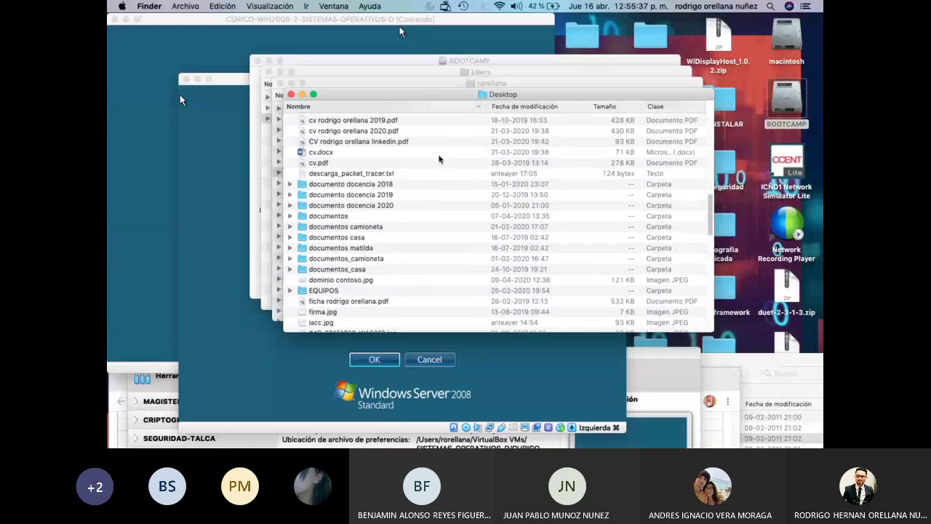
scroll(440, 158, down, 3)
scroll(440, 159, down, 2)
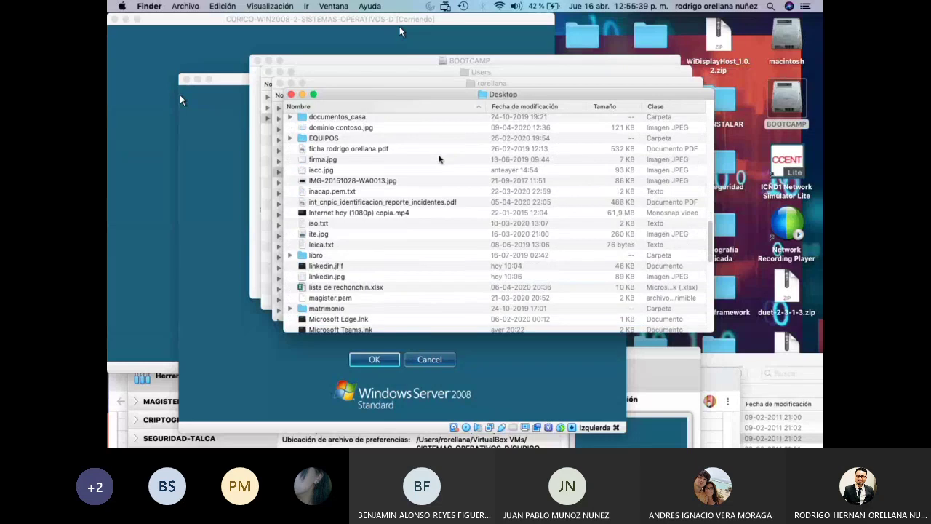
scroll(439, 159, down, 6)
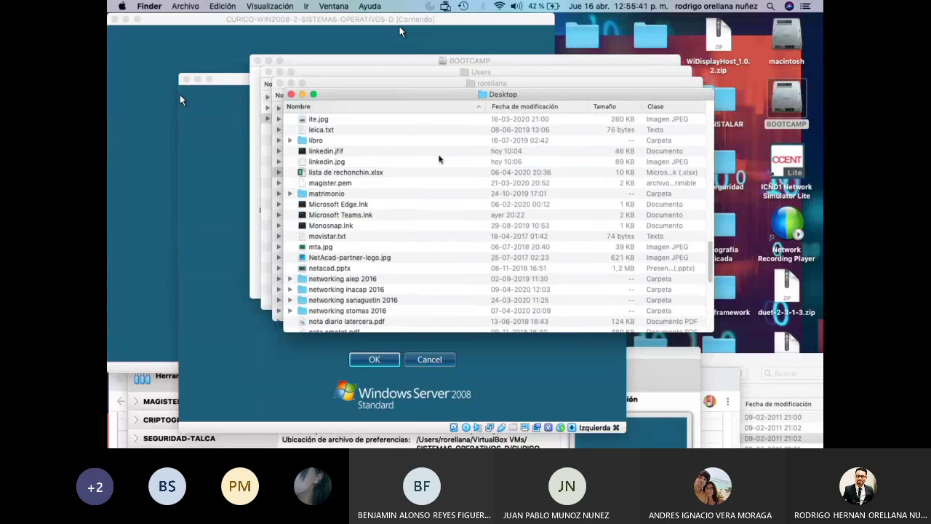
scroll(439, 159, down, 2)
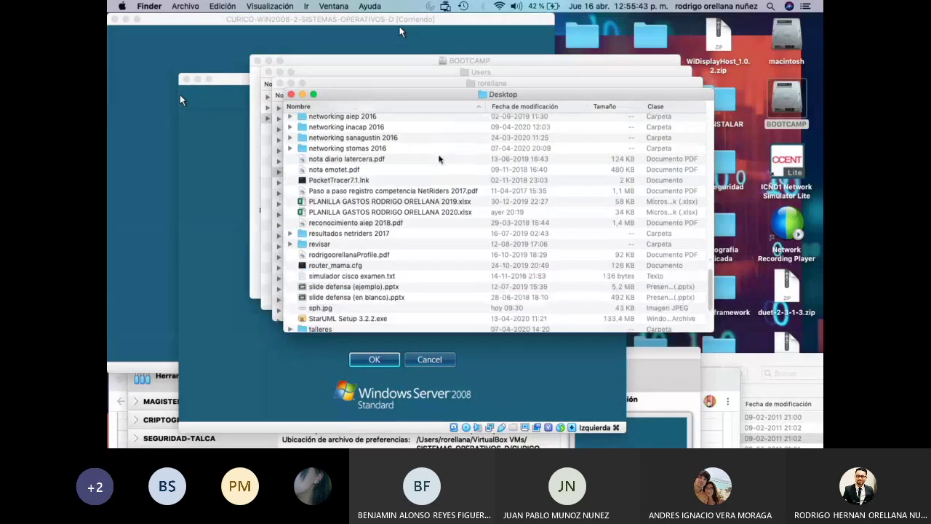
scroll(439, 159, down, 3)
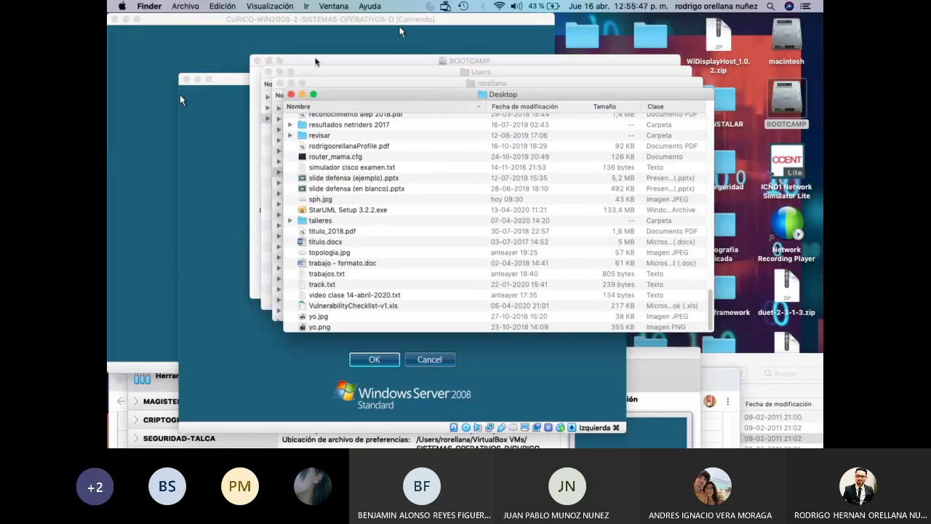
Bring the BOOTCAMP window forward, close the Users window, and return to Chrome.
drag(313, 64, 567, 158)
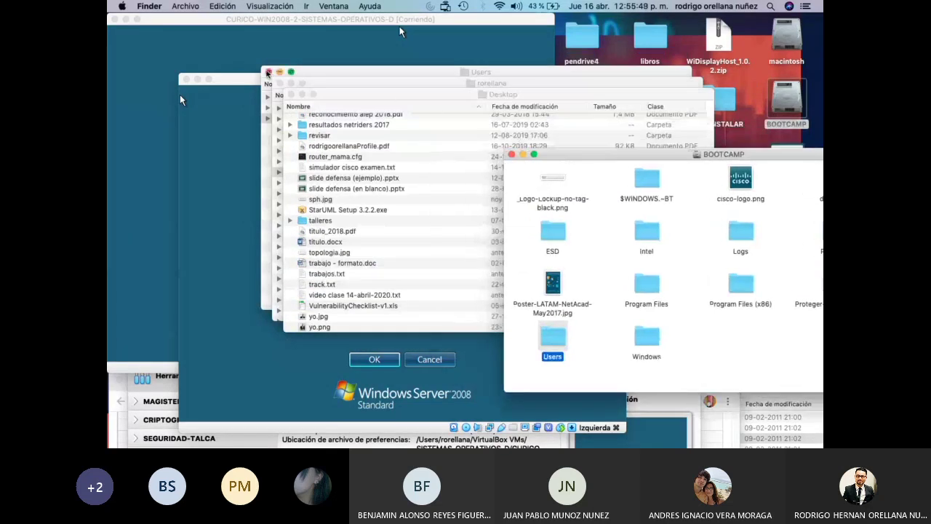
click(268, 72)
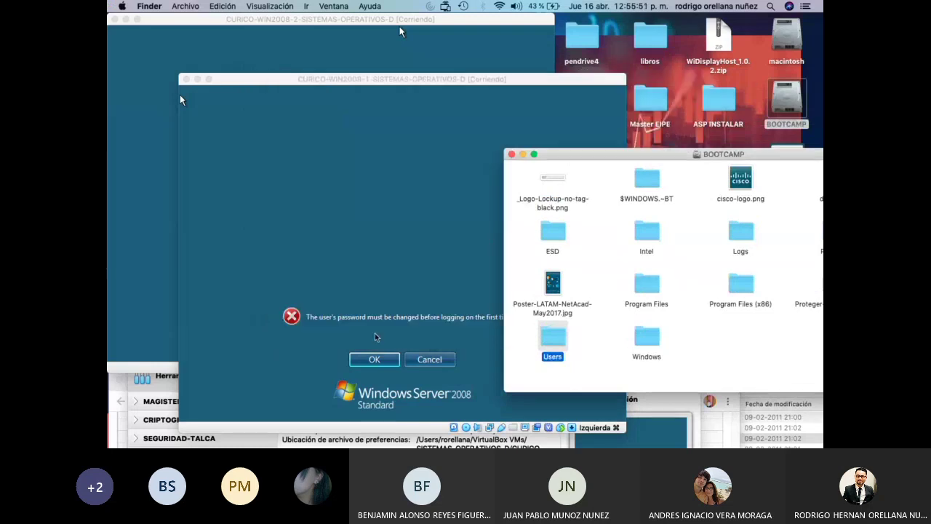
click(121, 393)
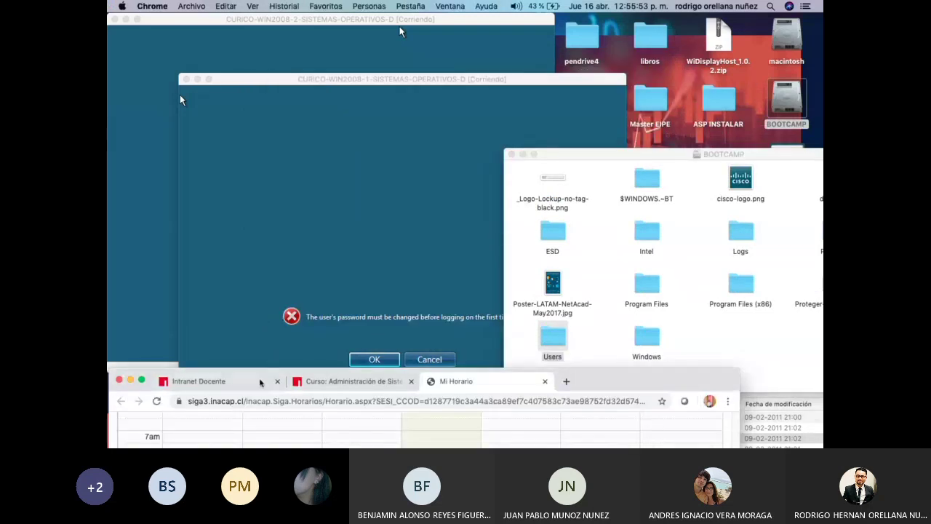
Move the Chrome window up and switch to the dominio contoso.jpg diagram tab.
drag(593, 385, 679, 143)
click(436, 146)
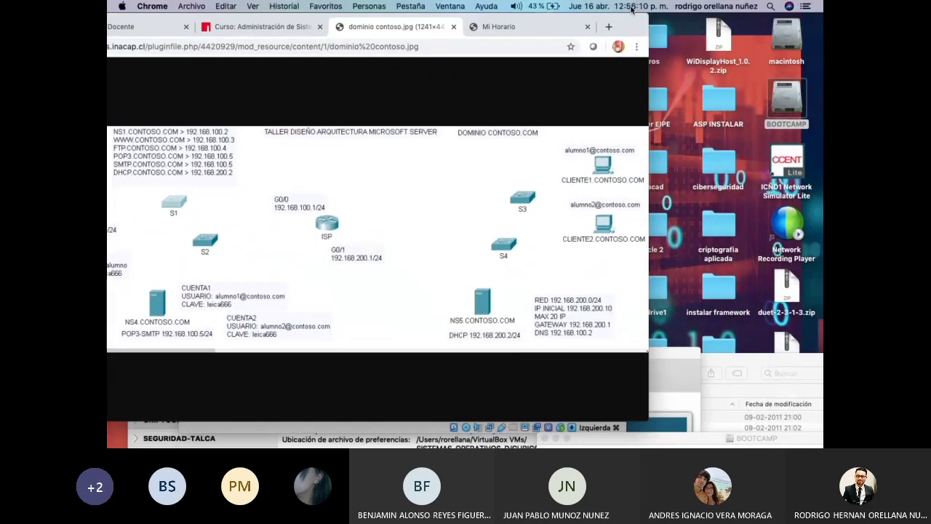
Shift the Chrome diagram window right and drag WIN2008-1 forward, up and to the right.
drag(632, 8, 664, 413)
drag(461, 81, 633, 29)
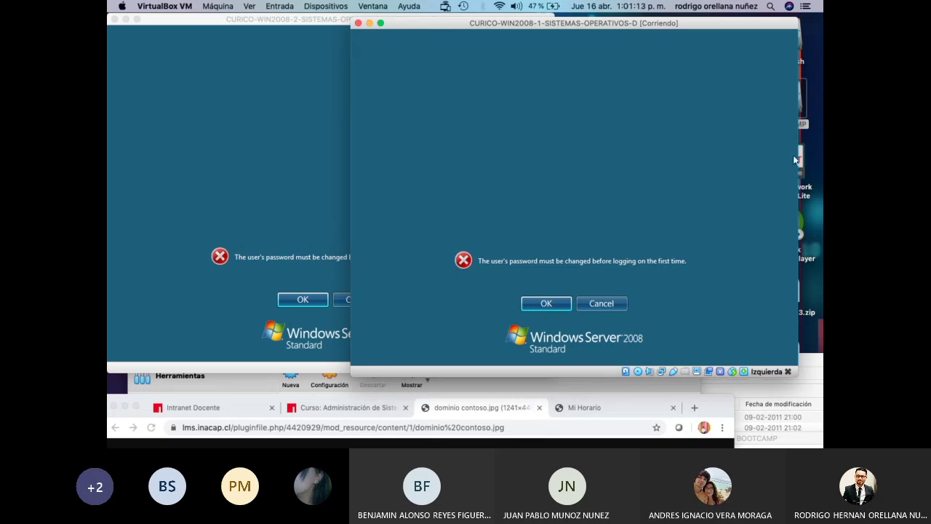
Place WIN2008-2 in front on the left, with WIN2008-1 behind at top centre.
key(super+Tab)
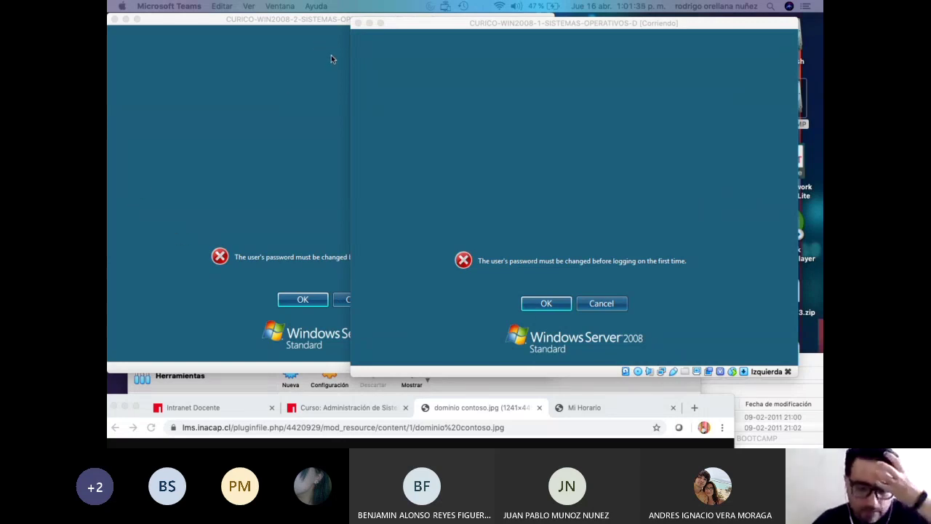
drag(308, 23, 282, 96)
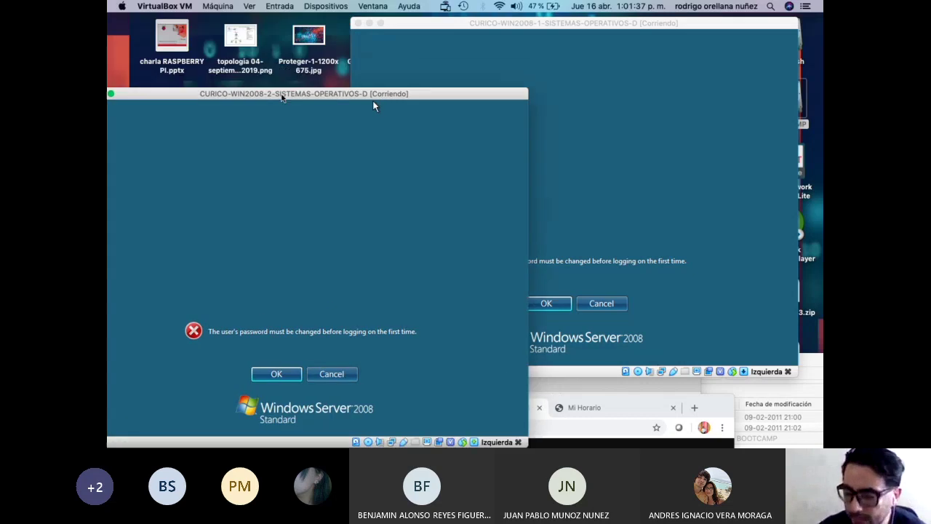
drag(480, 23, 446, 17)
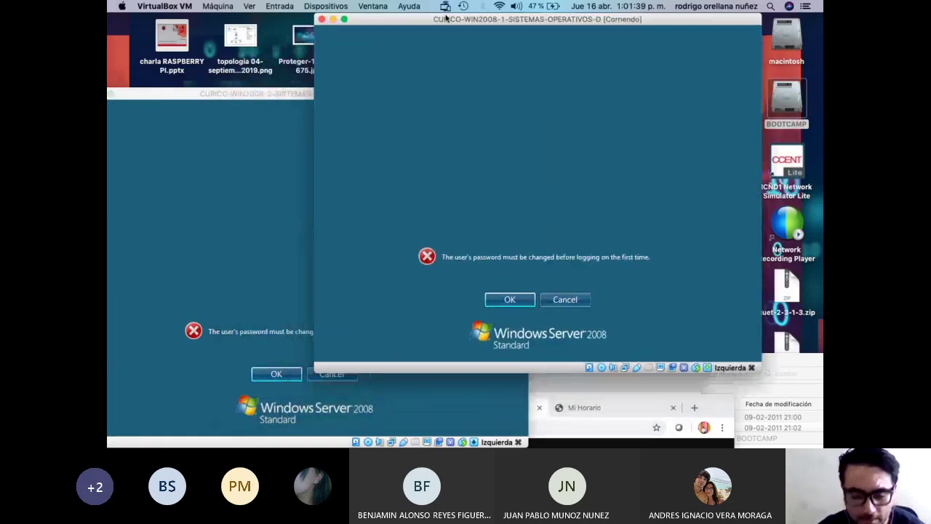
drag(249, 97, 246, 43)
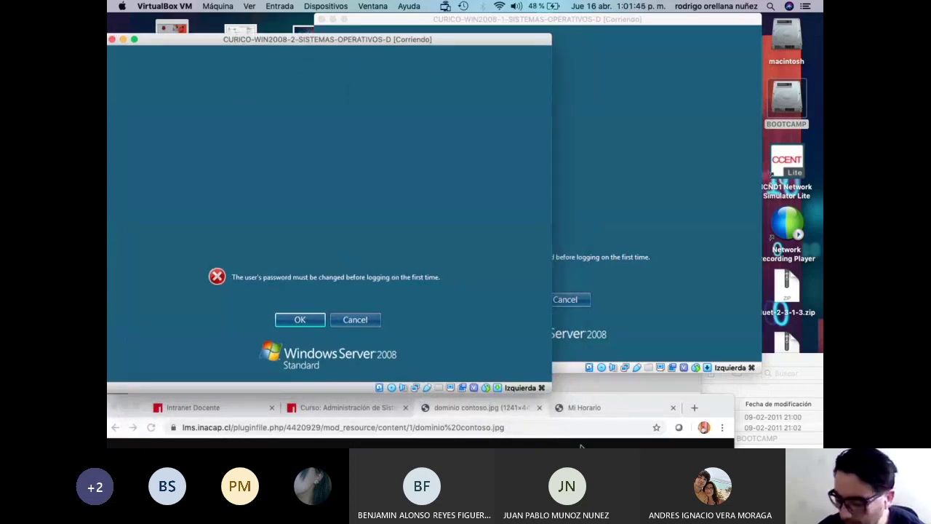
Tear the Mi Horario tab into its own window below, then show the dominio contoso.jpg diagram.
click(568, 427)
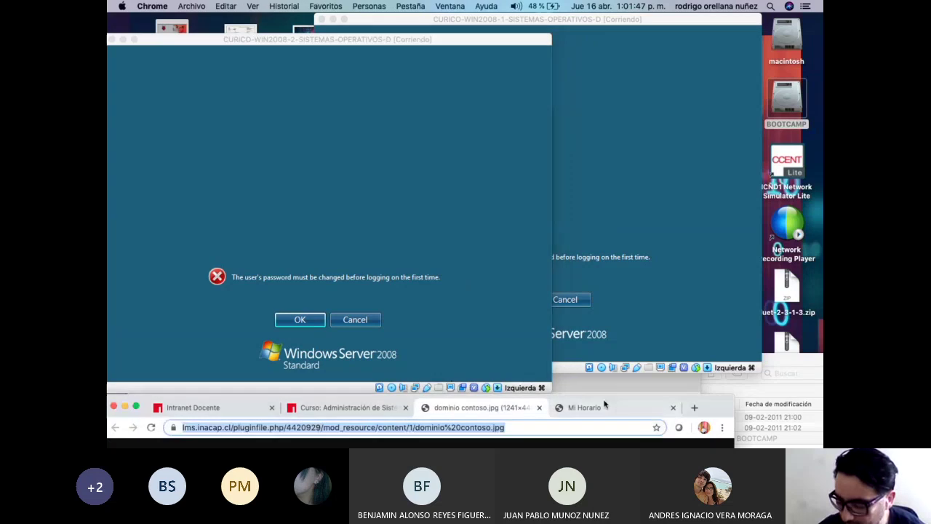
drag(620, 407, 561, 121)
drag(387, 107, 398, 430)
click(462, 409)
drag(576, 399, 610, 67)
click(378, 73)
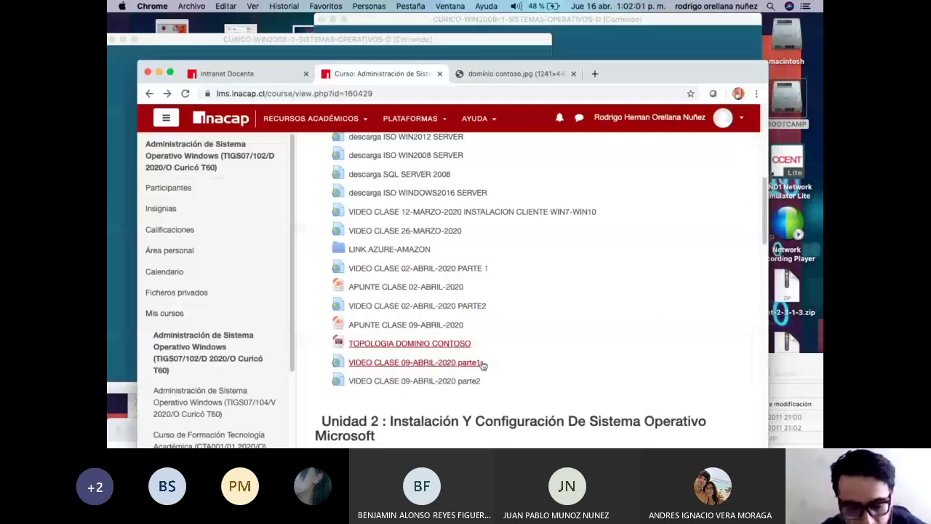
click(521, 76)
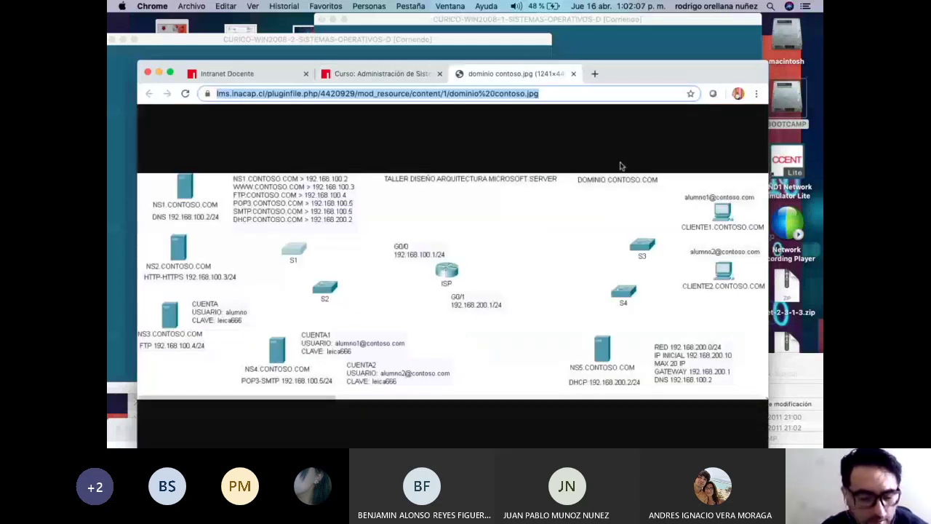
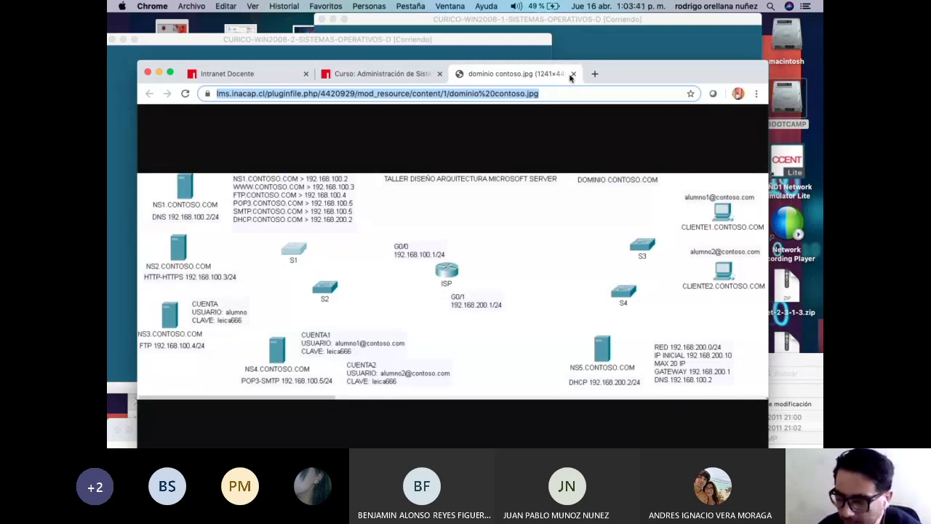
Move the Chrome network-diagram window aside and bring the server VMs forward.
drag(618, 79, 563, 332)
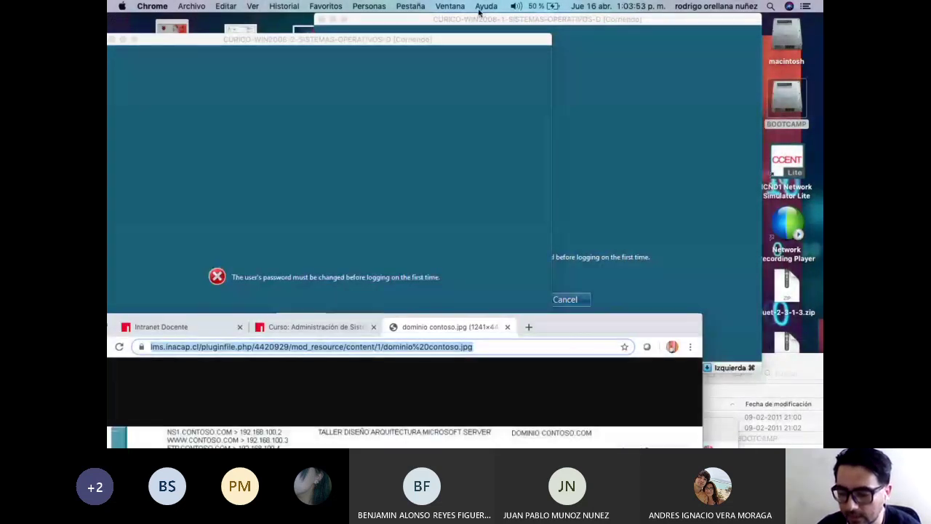
click(397, 37)
Raise the WIN2008-1 VM window and acknowledge the 'password must be changed' notice.
drag(509, 19, 457, 18)
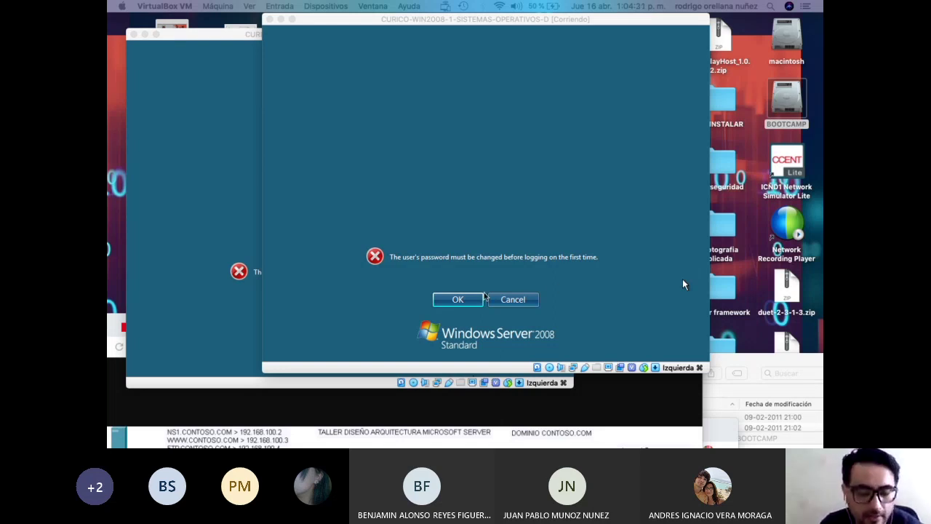
click(448, 299)
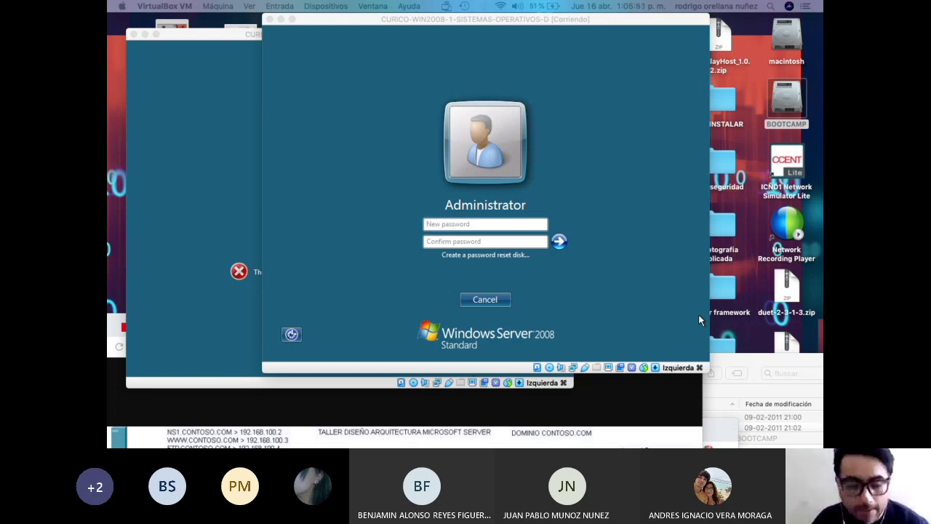
Type the new Administrator password into the New password and Confirm password fields.
click(483, 224)
text(Pa$$w0rd)
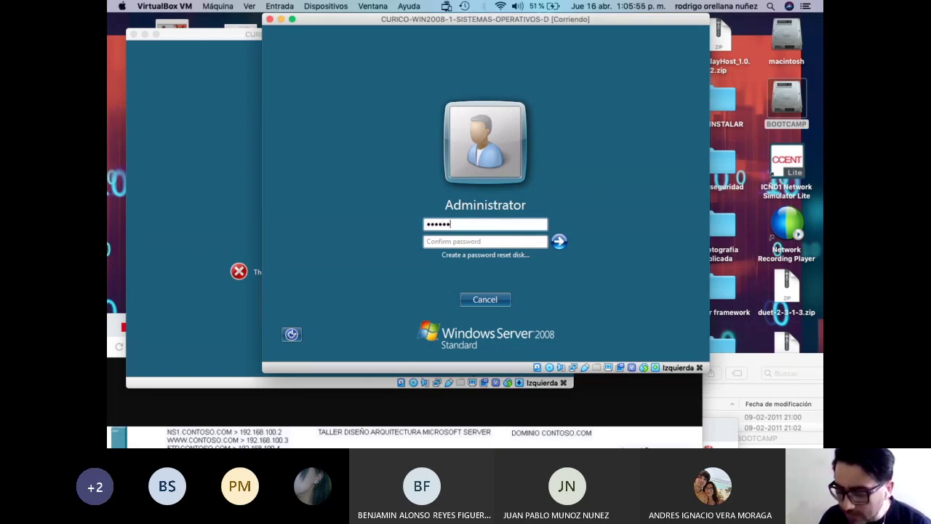
key(Caps_Lock)
text(Pa$$w0rd)
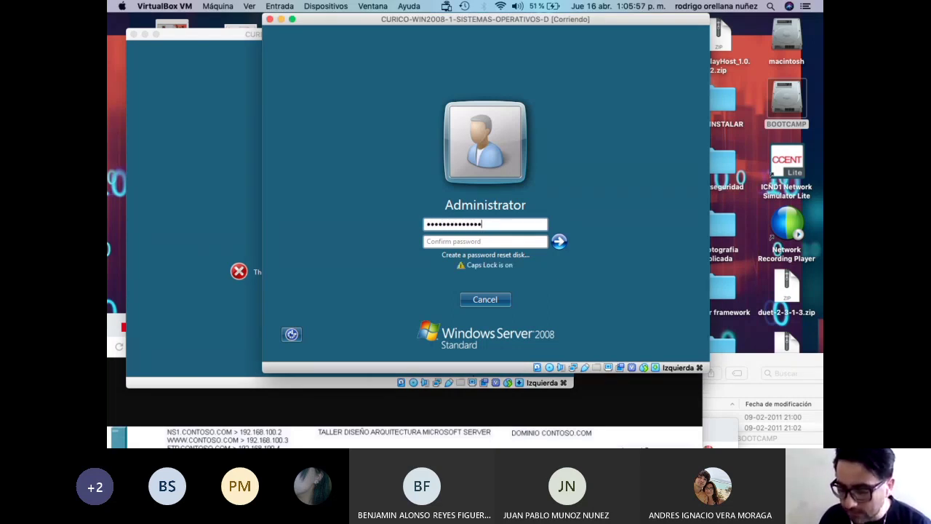
key(Tab)
text(Pa$$w0r)
key(BackSpace)
key(BackSpace)
key(BackSpace)
key(BackSpace)
key(BackSpace)
key(BackSpace)
key(BackSpace)
text(Pa$$w0rd)
key(Caps_Lock)
text(SERVER)
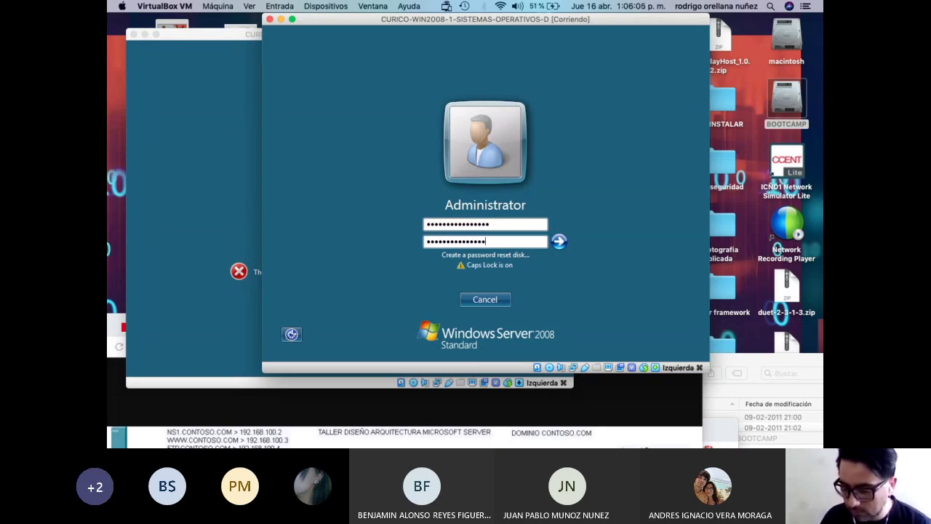
Retype the password correctly, submit it, and dismiss the 'password has been changed' message.
drag(504, 223, 373, 225)
key(Caps_Lock)
text(Pa$$w0rd)
key(Caps_Lock)
text(SERVER08)
key(Caps_Lock)
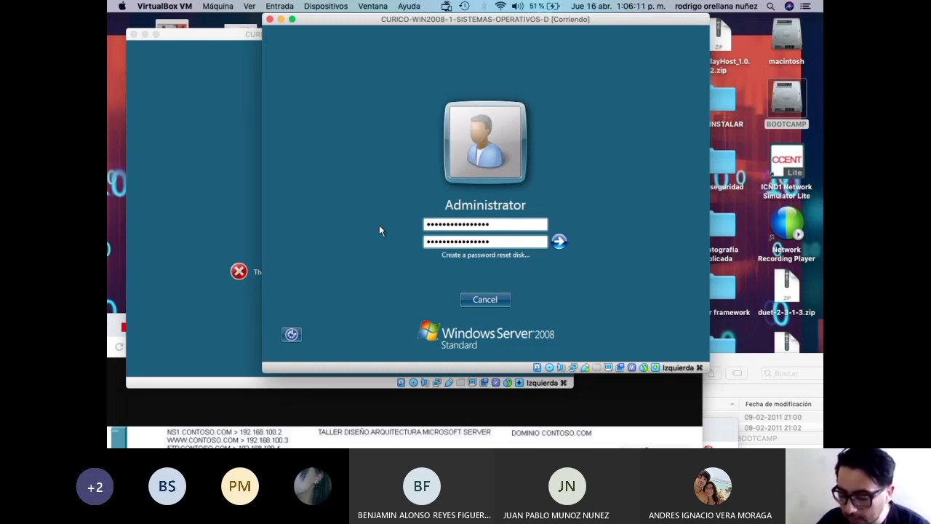
key(Return)
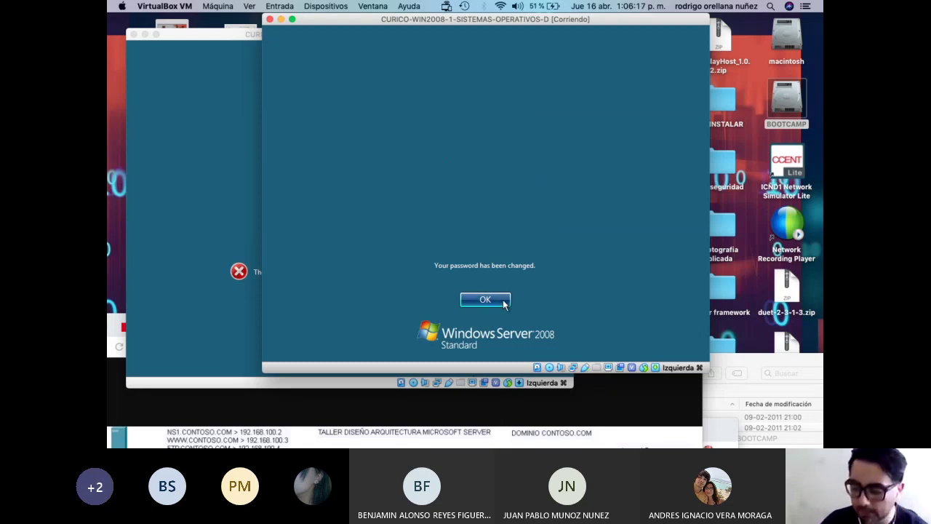
click(502, 300)
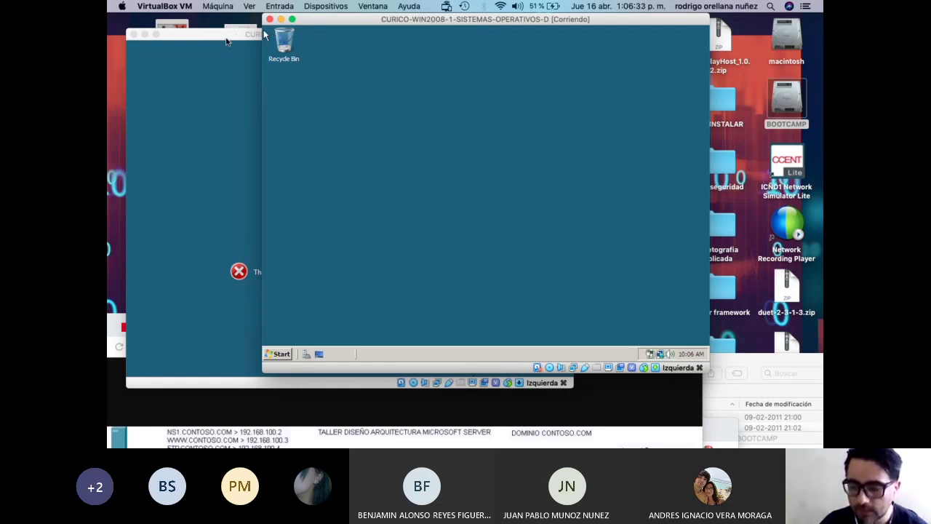
On WIN2008-2, enter a new password and confirmation, then dismiss the passwords-did-not-match error.
drag(235, 38, 266, 24)
click(347, 305)
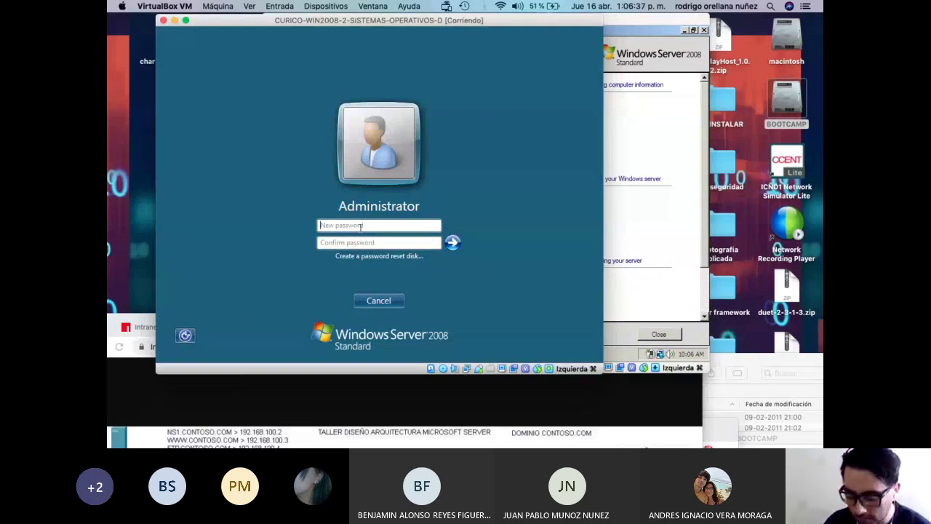
text(123456)
key(BackSpace)
key(BackSpace)
key(BackSpace)
key(BackSpace)
key(BackSpace)
key(BackSpace)
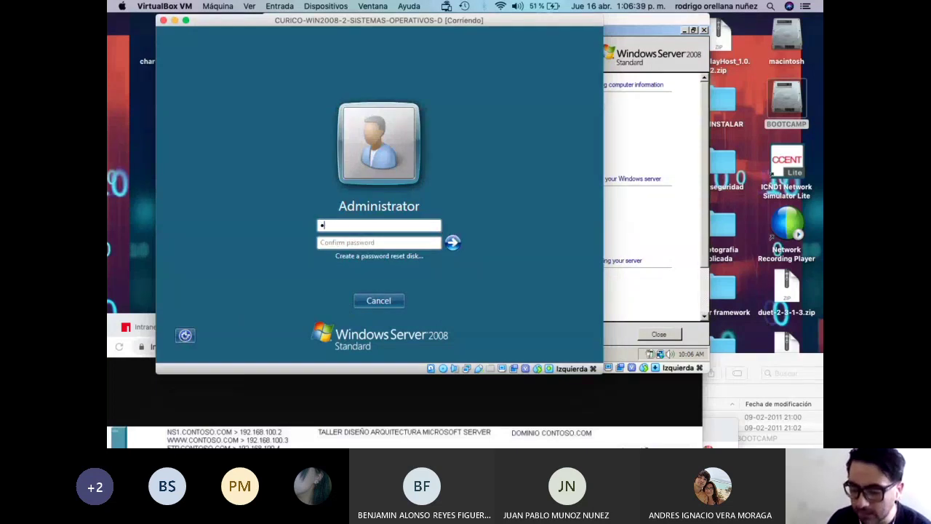
text(123456789)
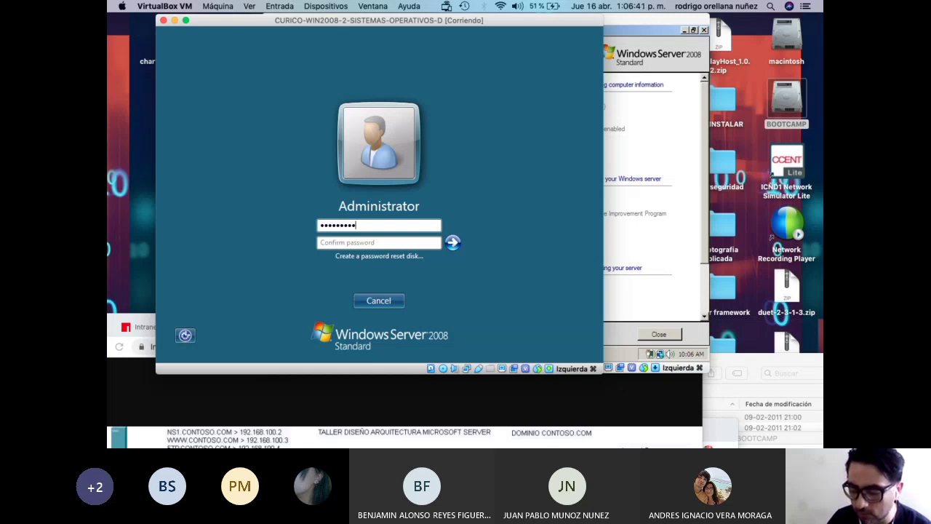
text(12345678)
key(Caps_Lock)
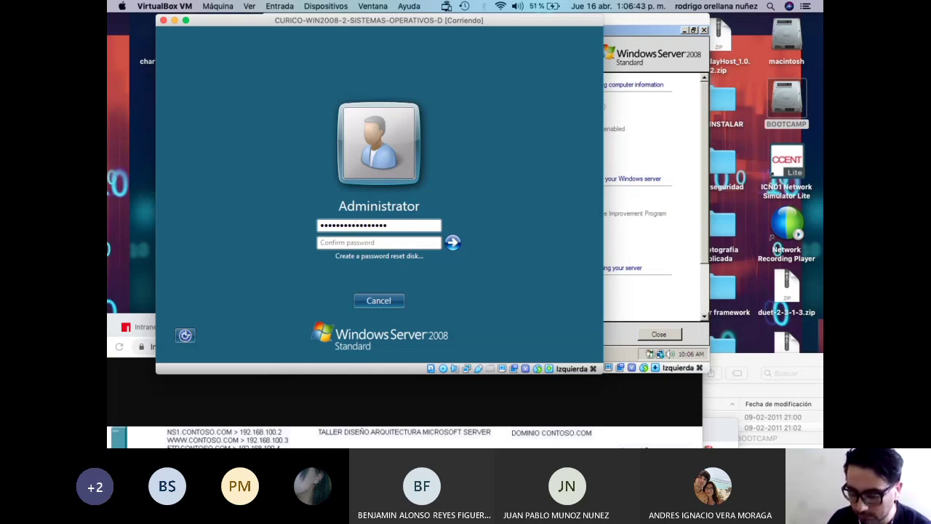
click(361, 244)
text(12345678912345)
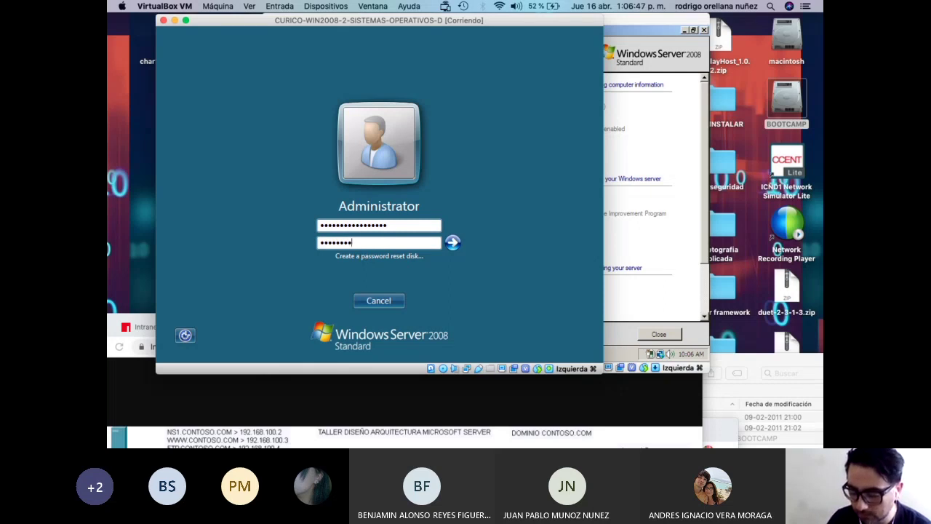
key(Return)
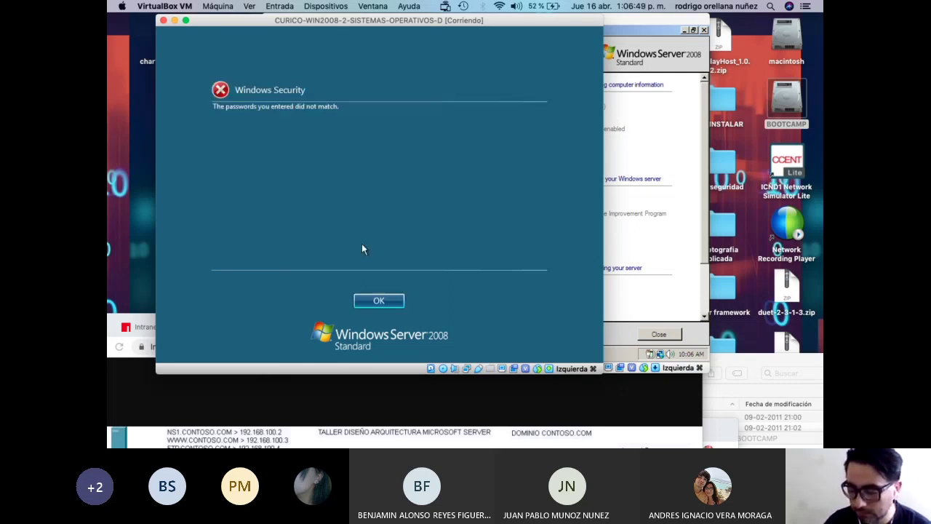
key(Return)
Re-enter matching new password and confirmation, submit, and dismiss the password-changed message.
text(12345678912)
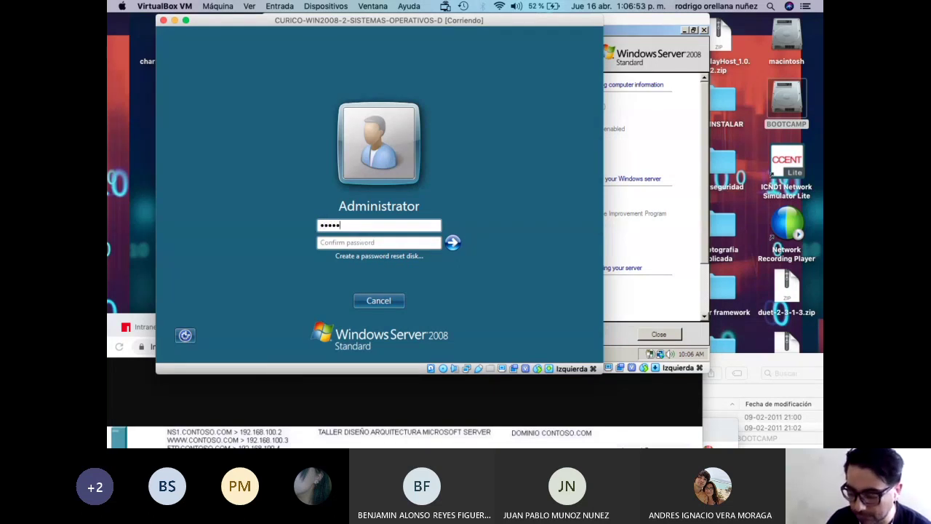
text(345678)
key(Tab)
text(12345678912)
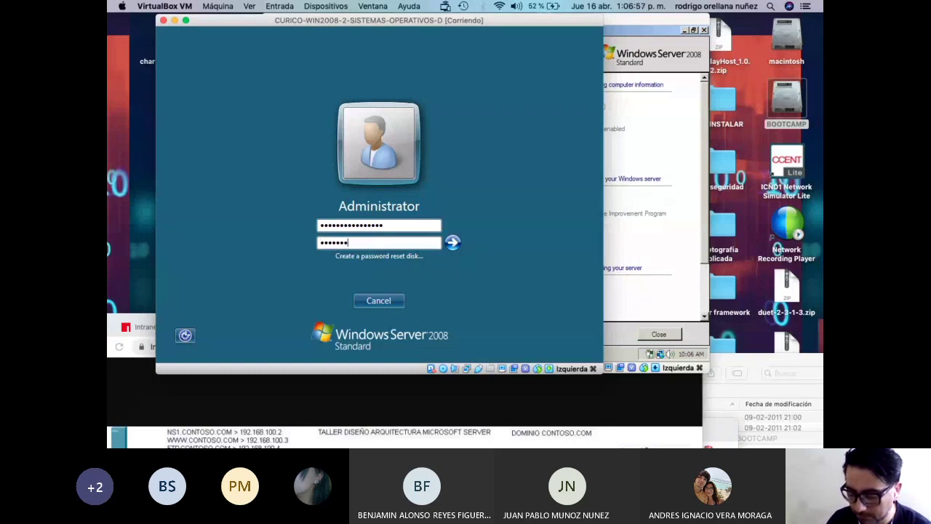
text(345678)
key(Return)
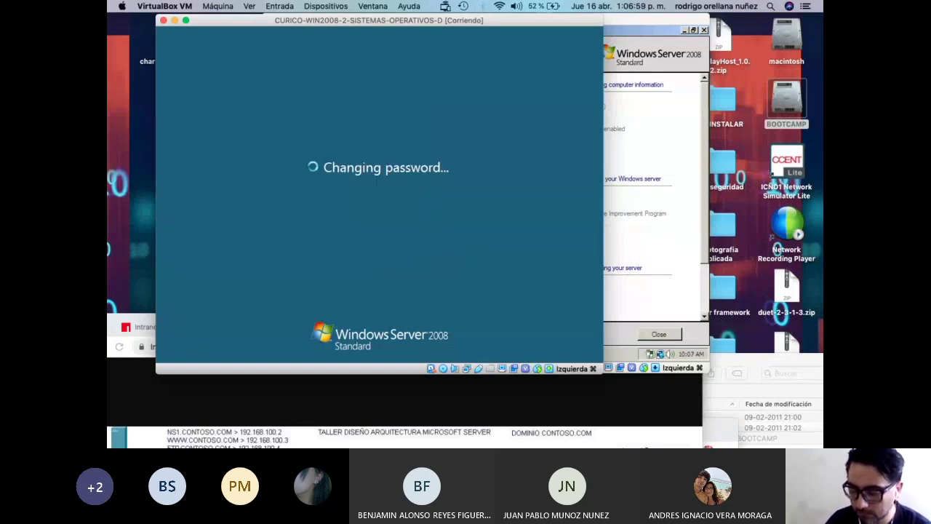
drag(421, 21, 416, 29)
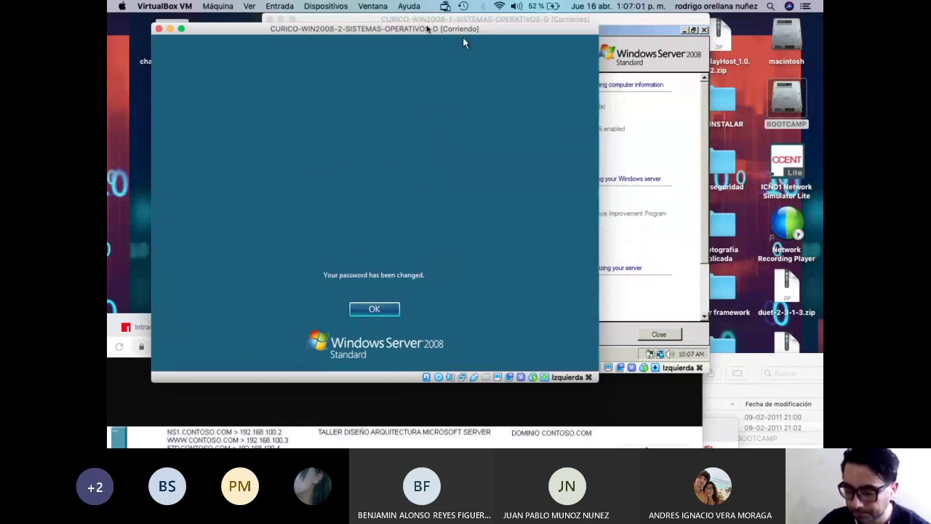
click(385, 309)
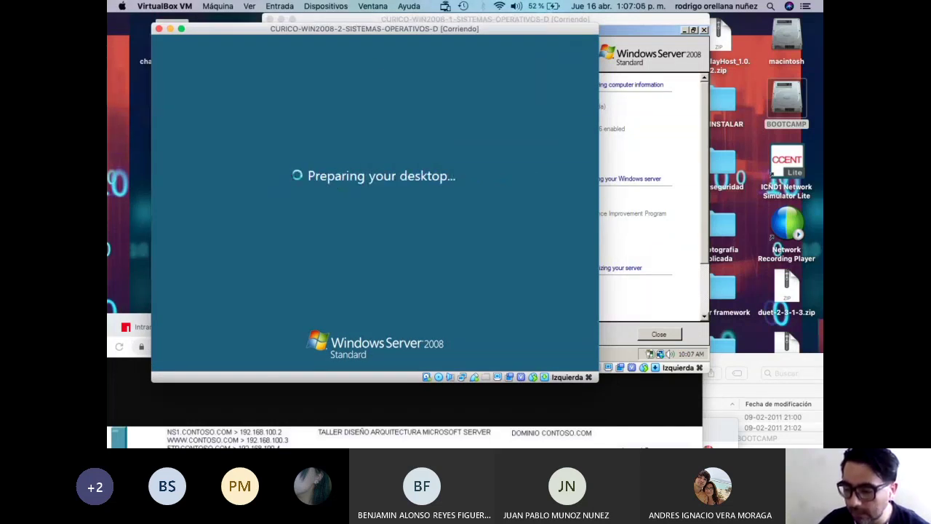
drag(324, 24, 284, 225)
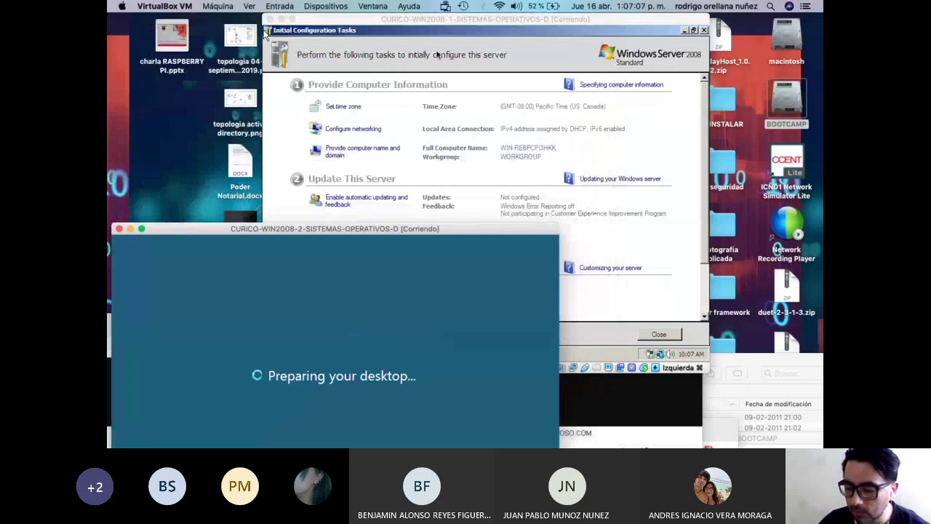
Rearrange the VM windows and open 'Provide computer name and domain' on the first server.
drag(439, 22, 379, 22)
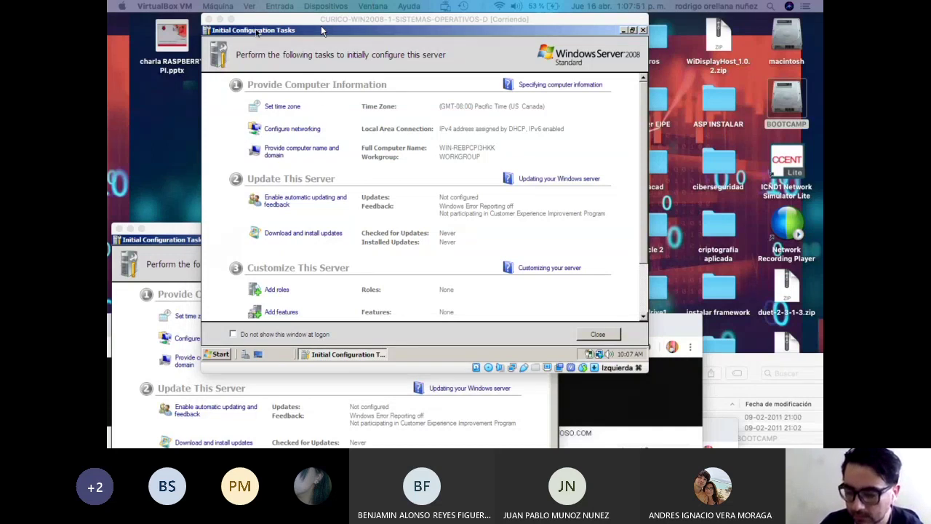
drag(321, 25, 310, 54)
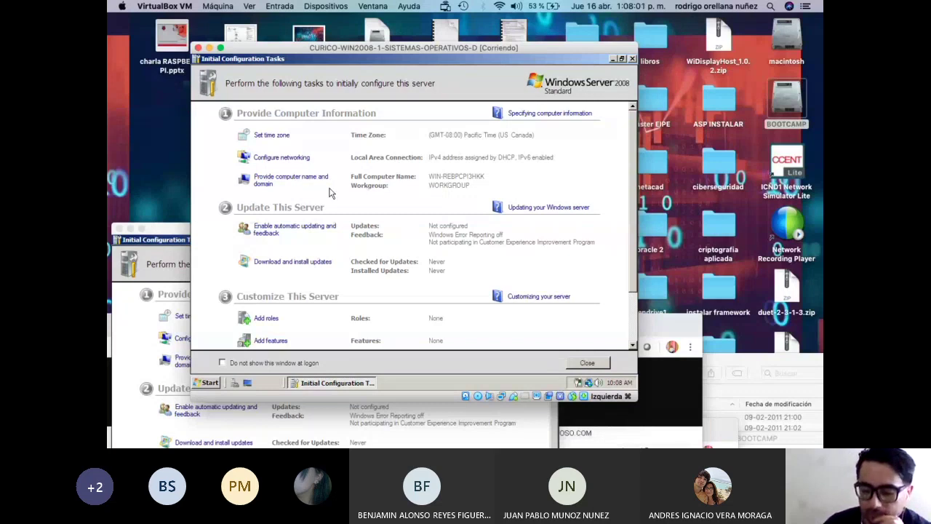
click(295, 180)
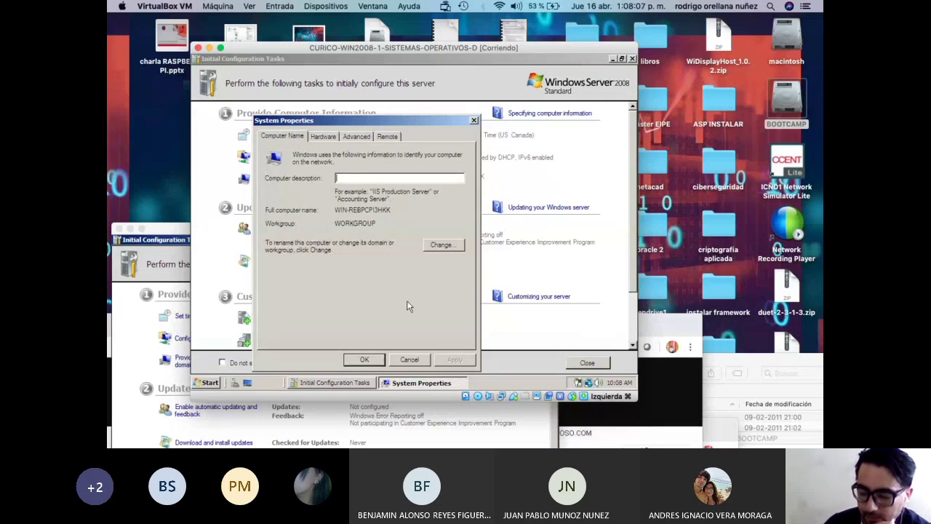
Cancel System Properties and close Initial Configuration Tasks and Server Manager.
click(409, 359)
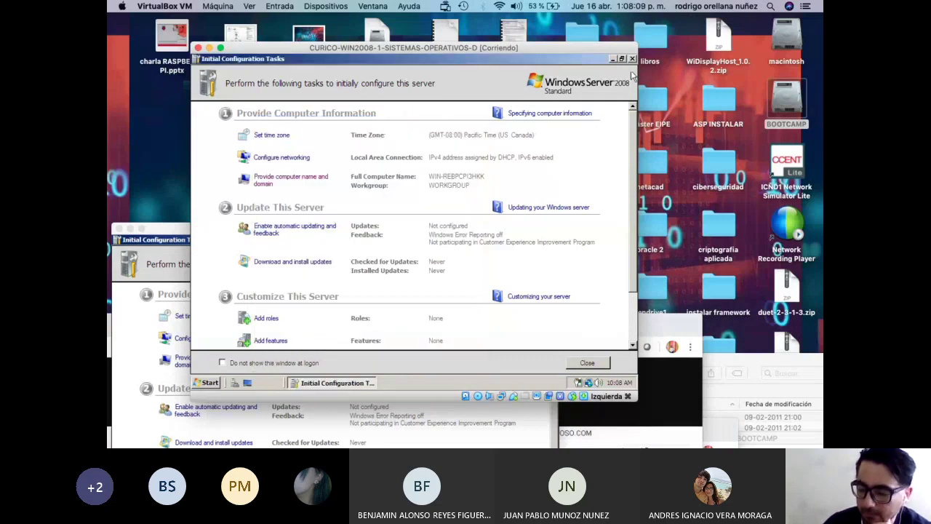
click(632, 60)
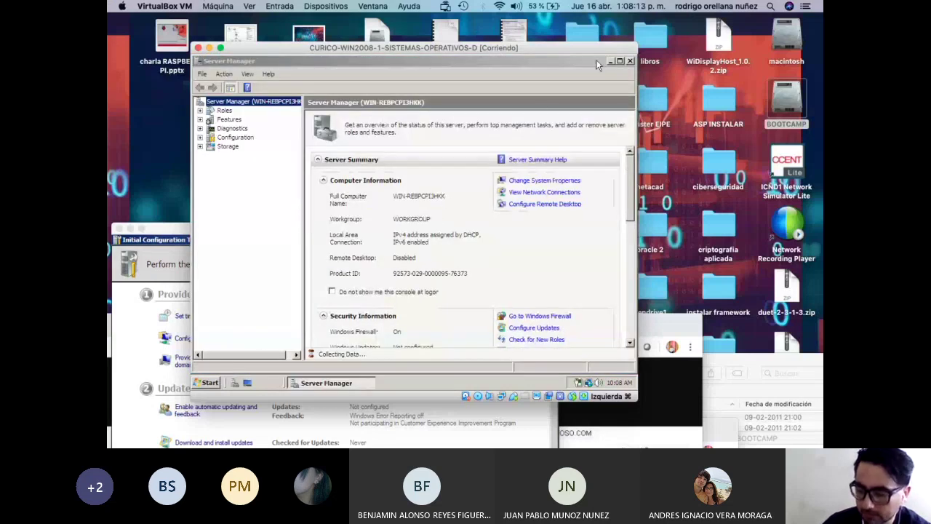
click(630, 60)
Open Computer > Properties from the Start menu to show the System page.
click(206, 383)
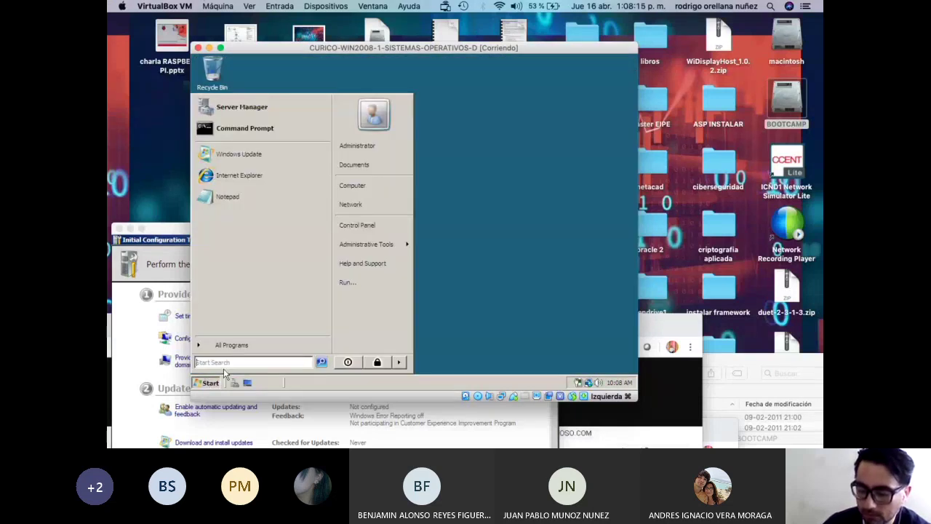
click(212, 383)
click(212, 384)
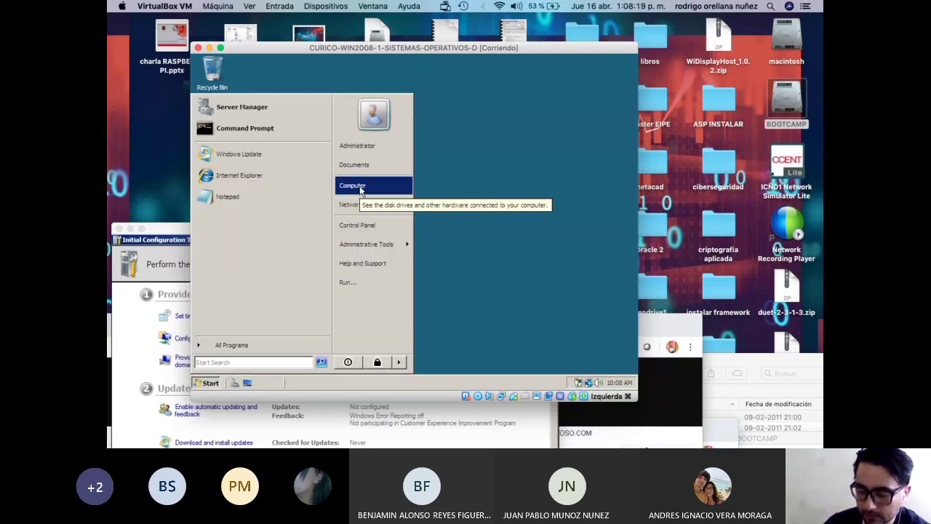
right_click(359, 187)
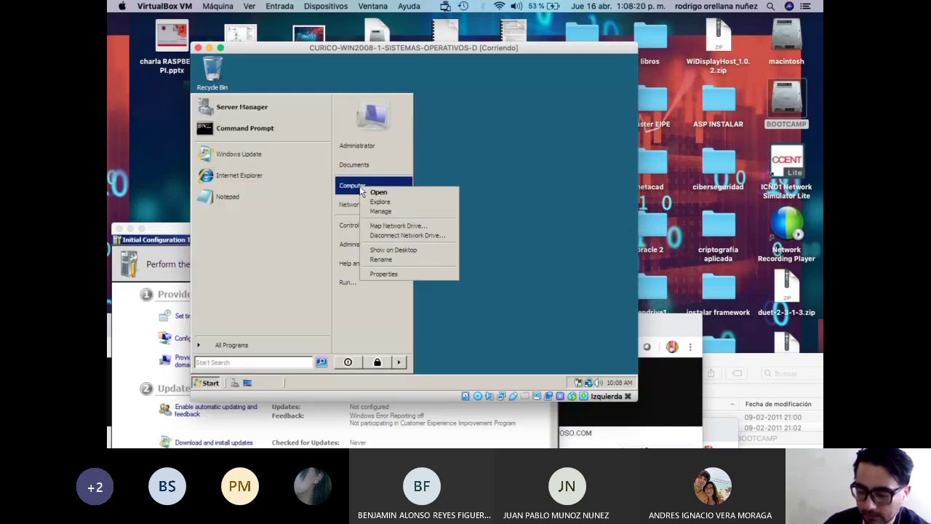
click(412, 275)
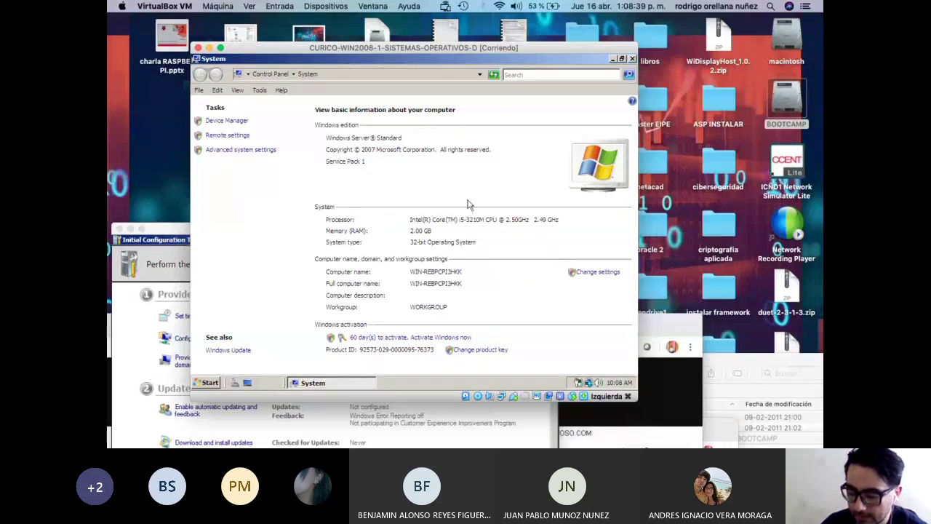
Enter NS1 as the computer description and copy that text.
click(593, 275)
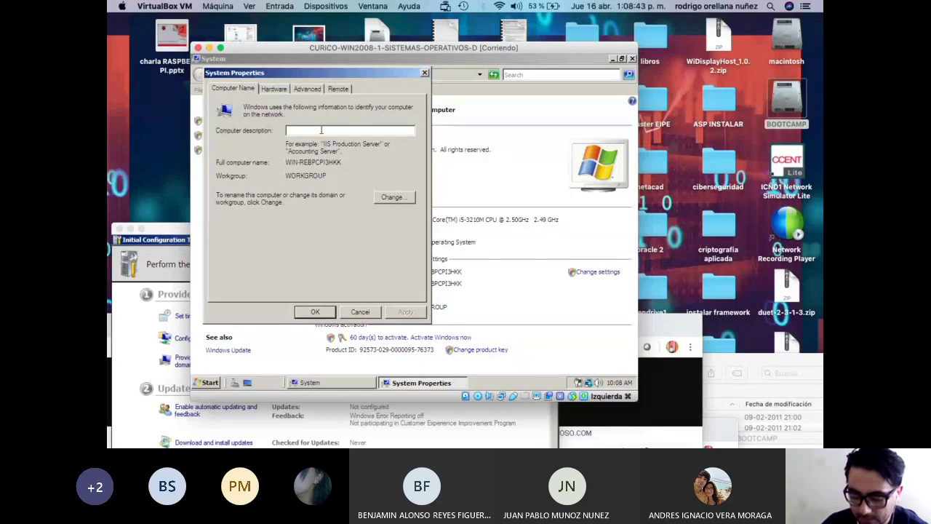
text(NS1)
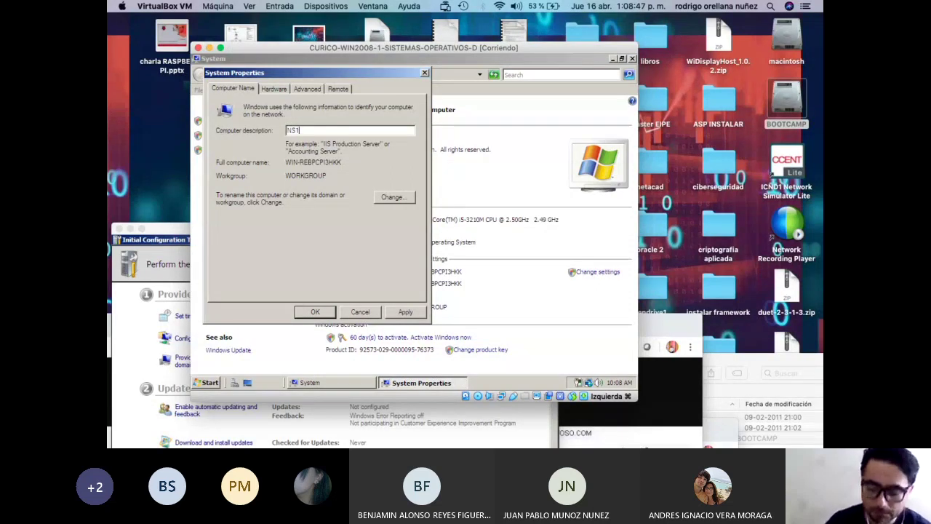
drag(304, 130, 264, 131)
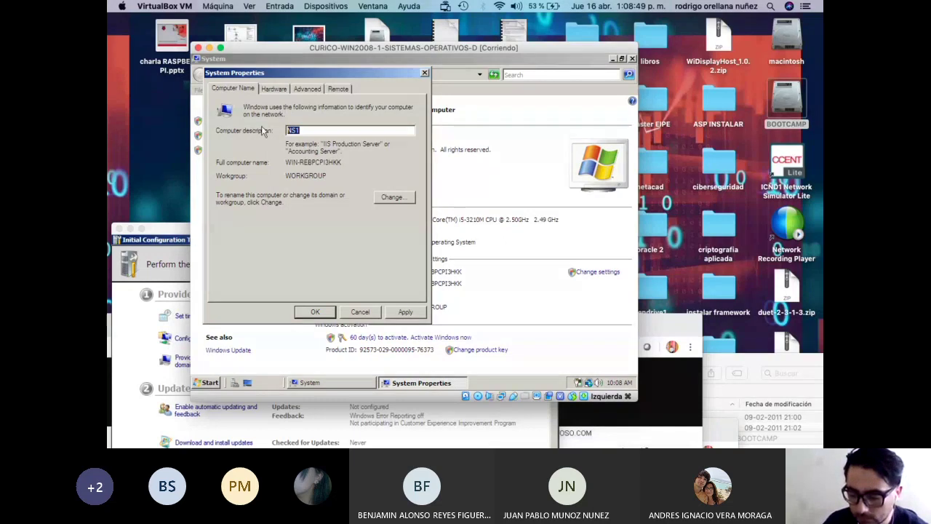
right_click(295, 128)
click(323, 156)
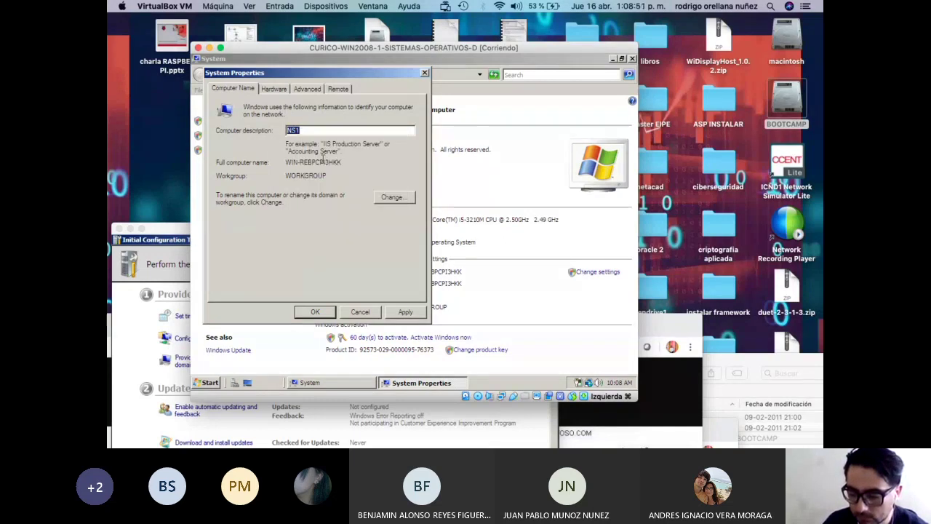
Set the computer name to NS1 and the workgroup to CONTOSO, then apply.
click(386, 198)
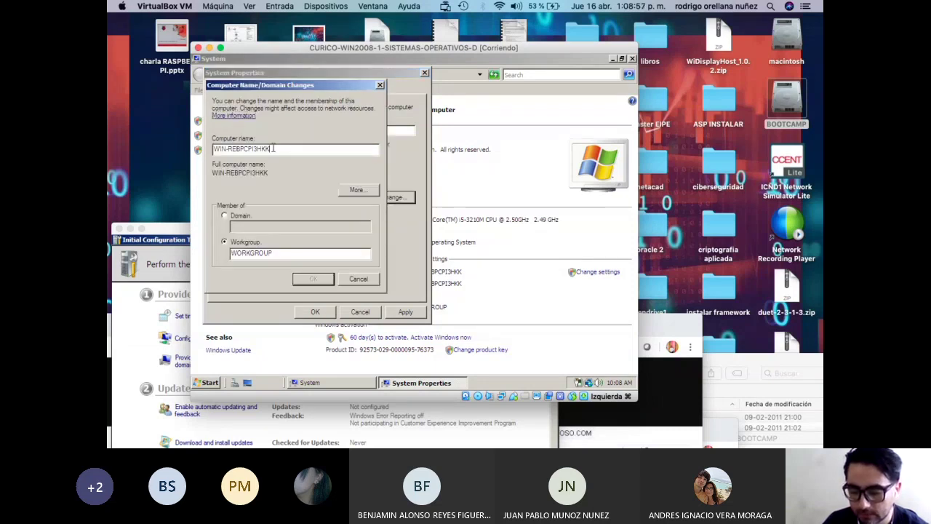
text(NS1)
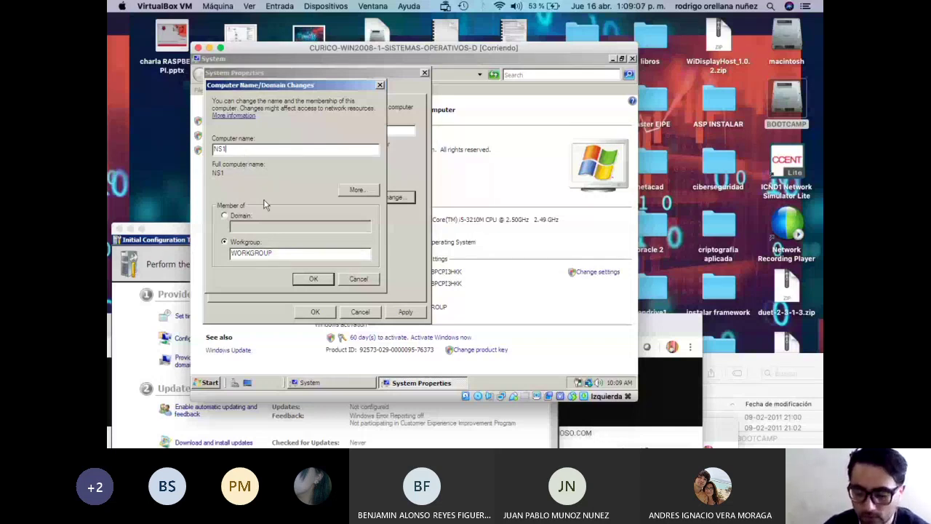
drag(284, 254, 193, 256)
text(CON)
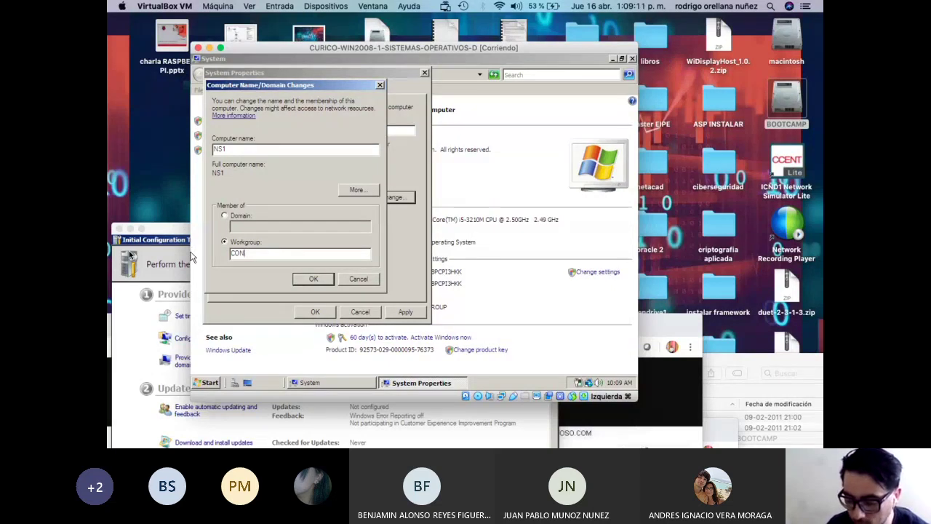
text(TOSO)
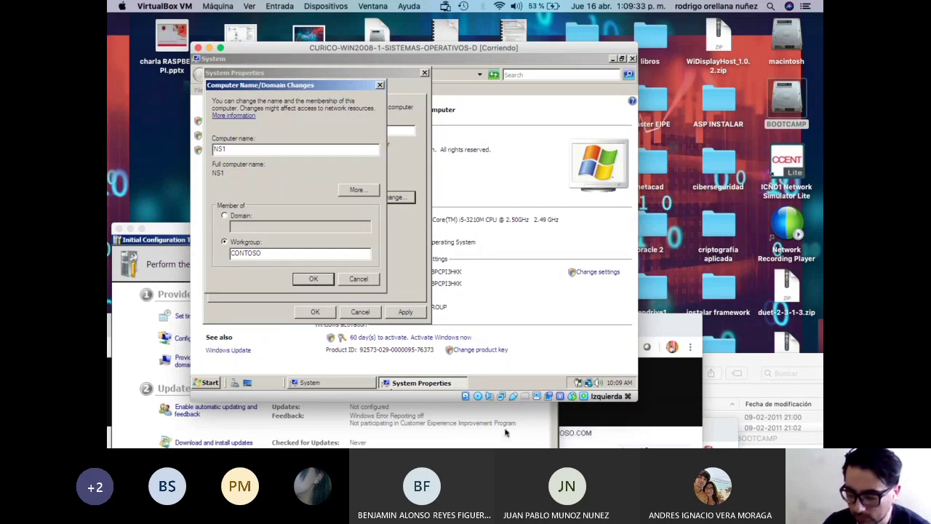
click(313, 280)
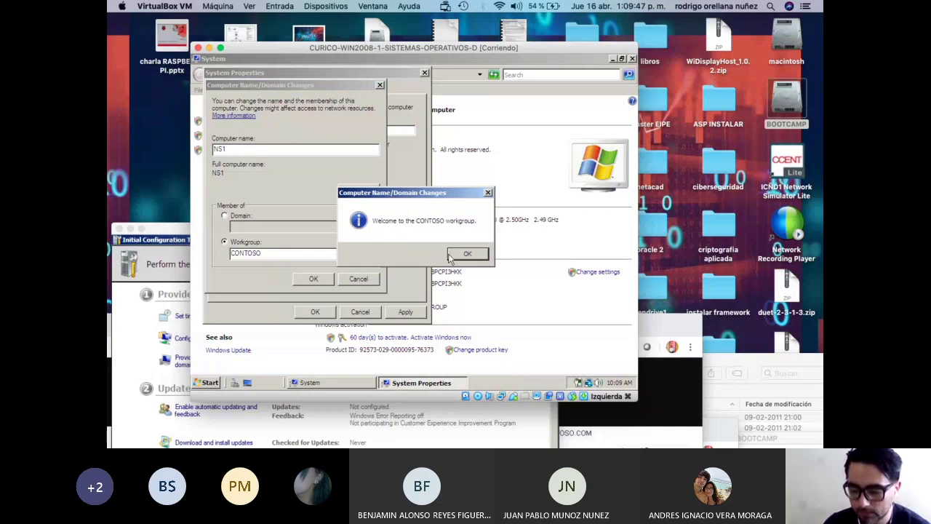
Confirm the welcome and restart notices, restart NS1, and bring the second server forward.
click(466, 256)
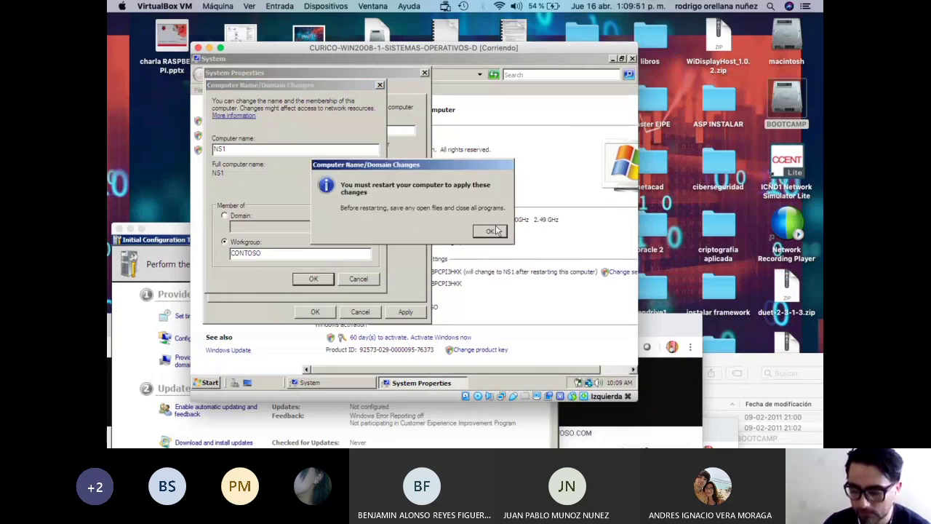
click(495, 231)
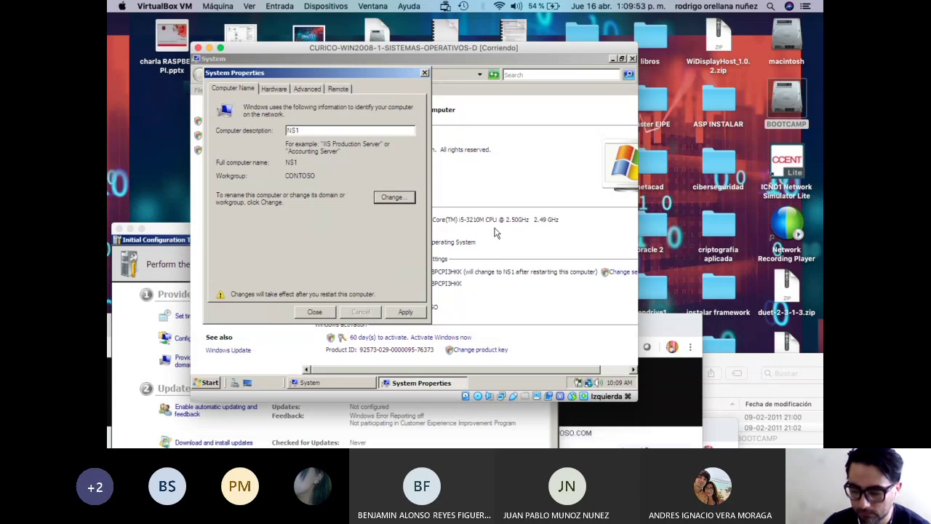
click(419, 311)
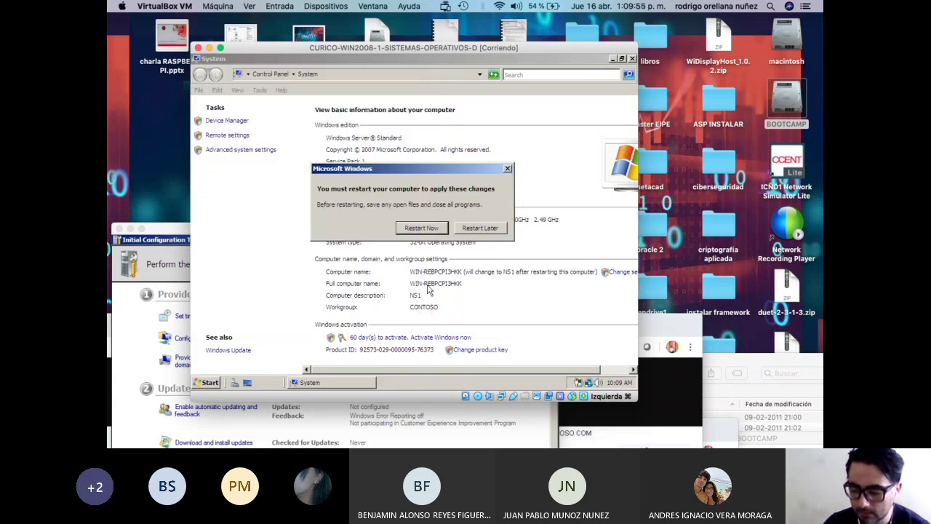
click(429, 229)
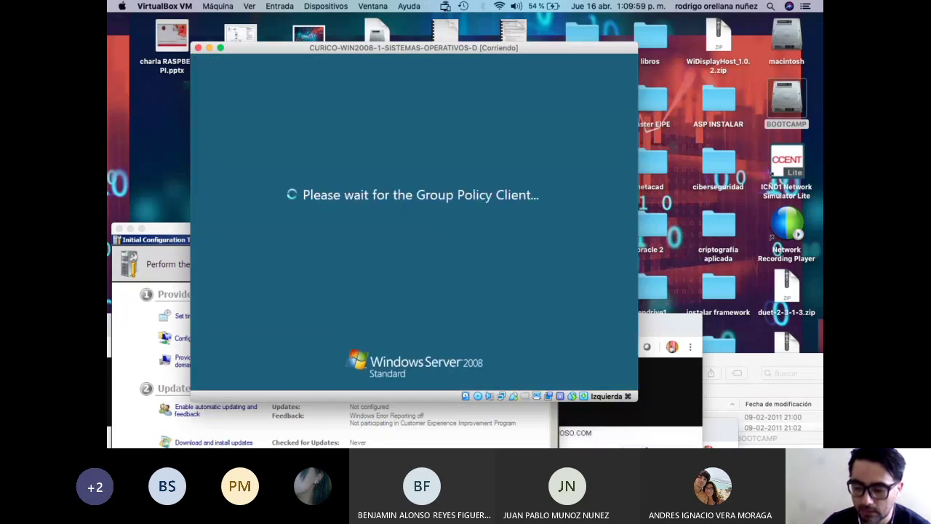
drag(171, 228, 185, 157)
drag(286, 169, 304, 83)
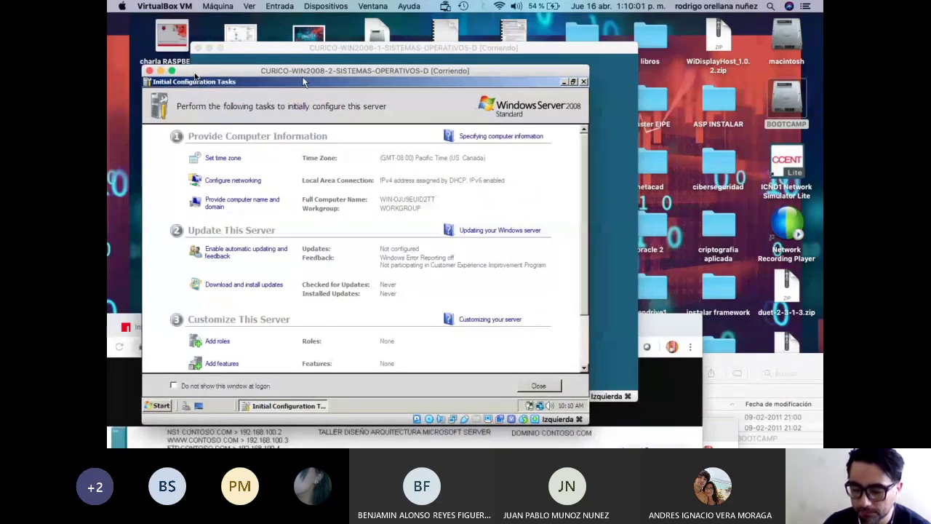
Close Initial Configuration Tasks and Server Manager, then open the second server's System Properties.
click(584, 82)
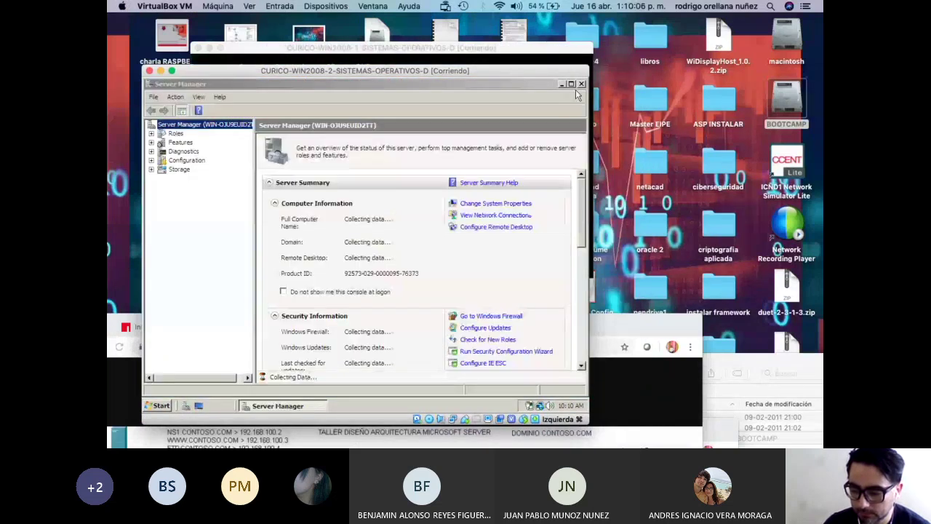
click(581, 84)
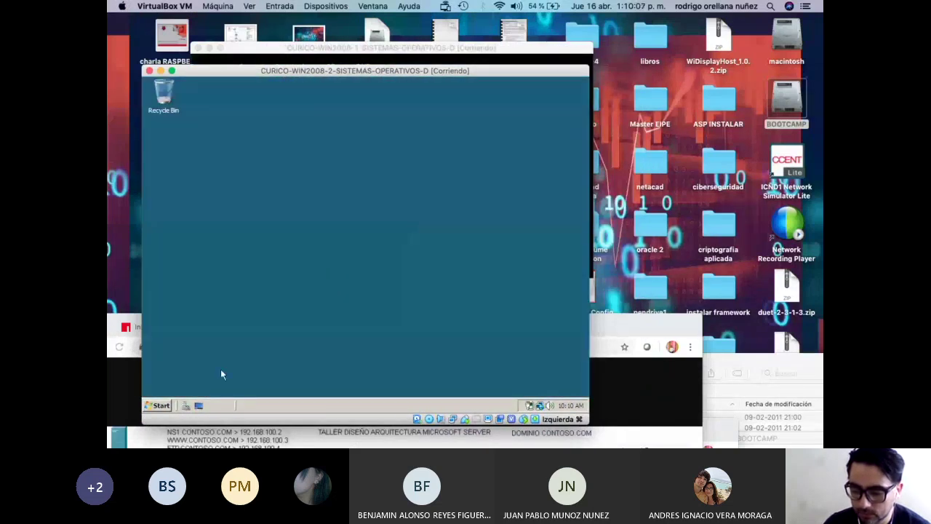
click(159, 405)
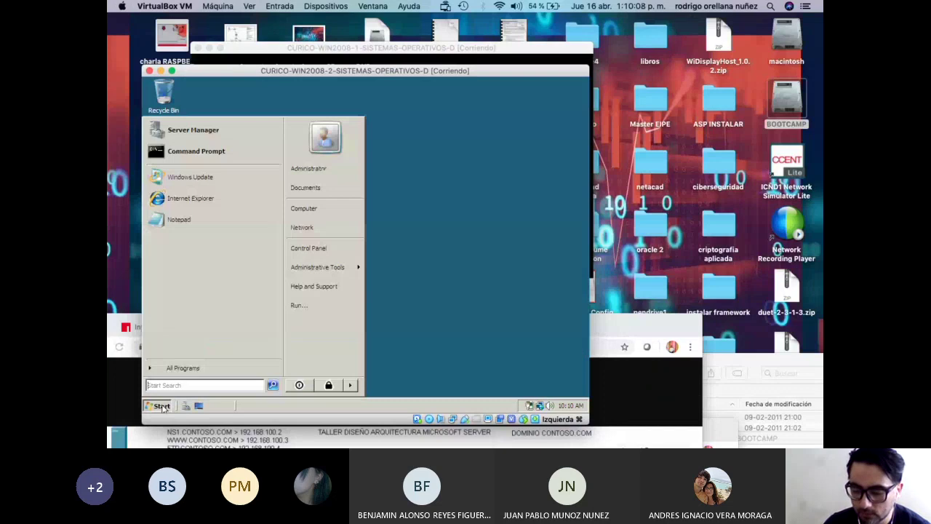
right_click(317, 215)
click(354, 298)
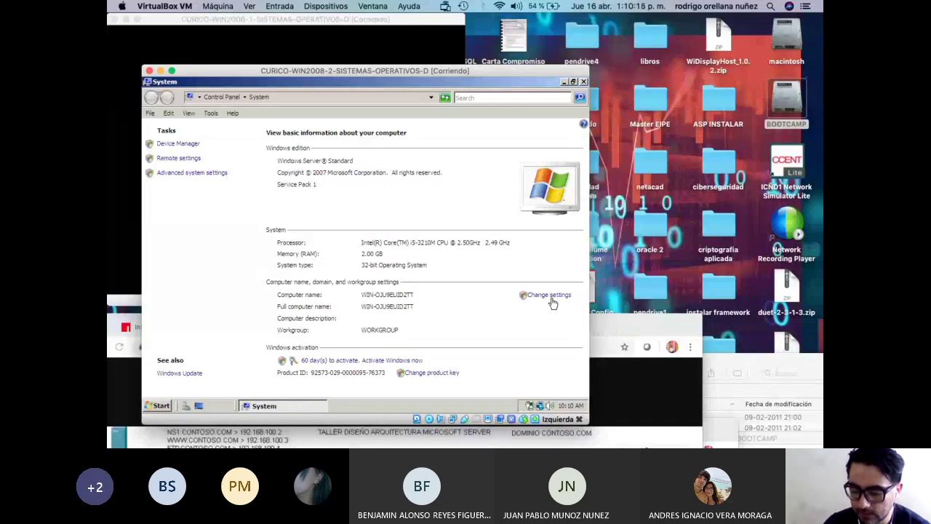
click(551, 298)
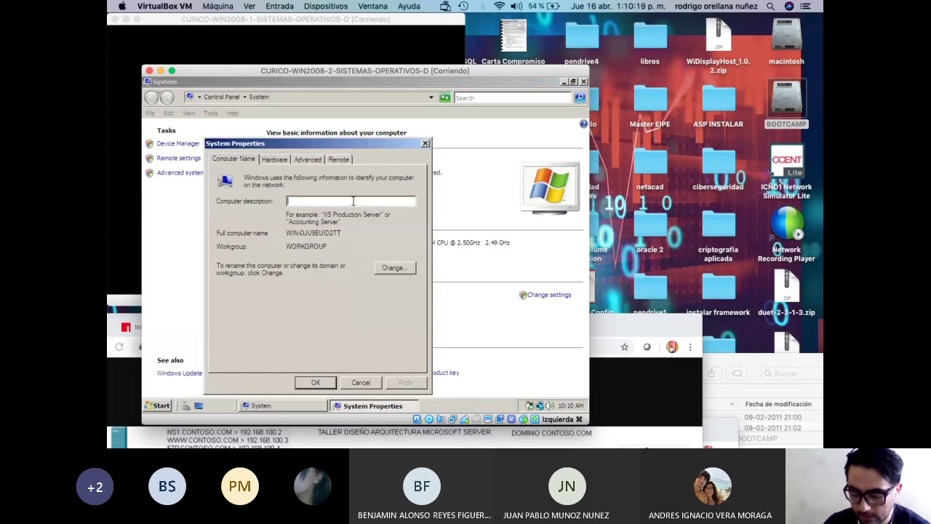
Set description NS2, computer name NS2, and workgroup CONTOSO, then apply.
click(353, 201)
text(NS2)
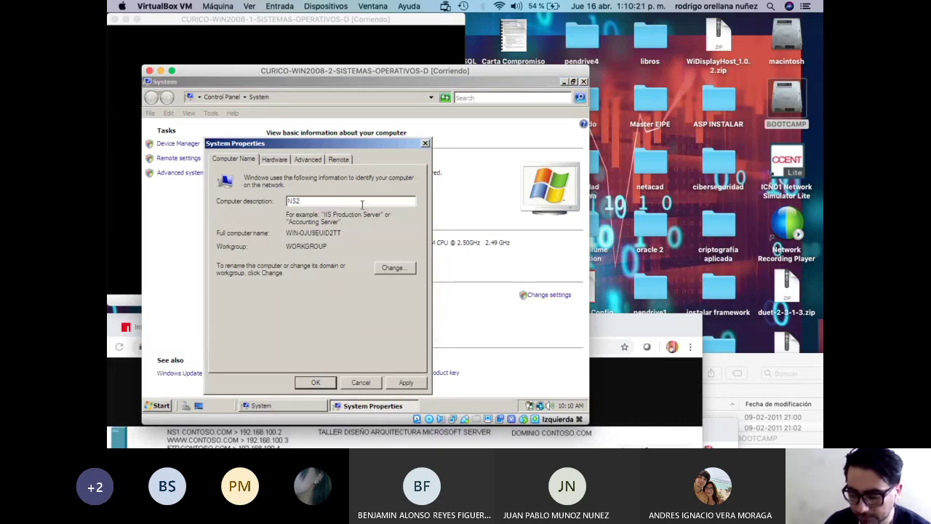
click(396, 266)
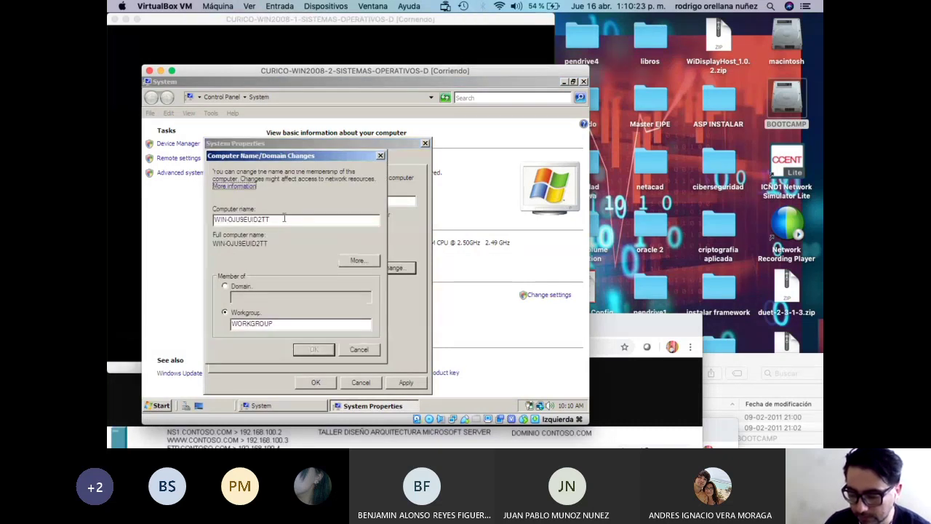
drag(286, 219, 153, 216)
text(NS2)
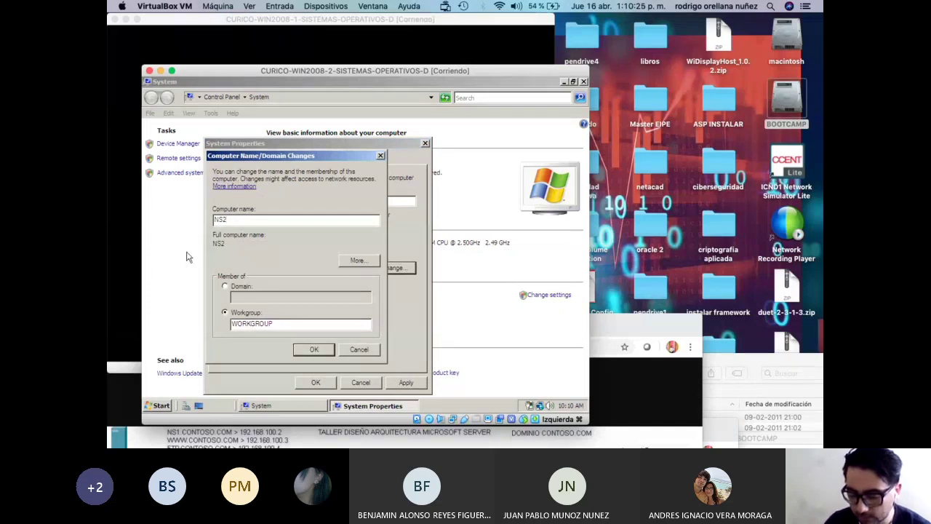
drag(284, 321, 169, 320)
text(CONSTOSO)
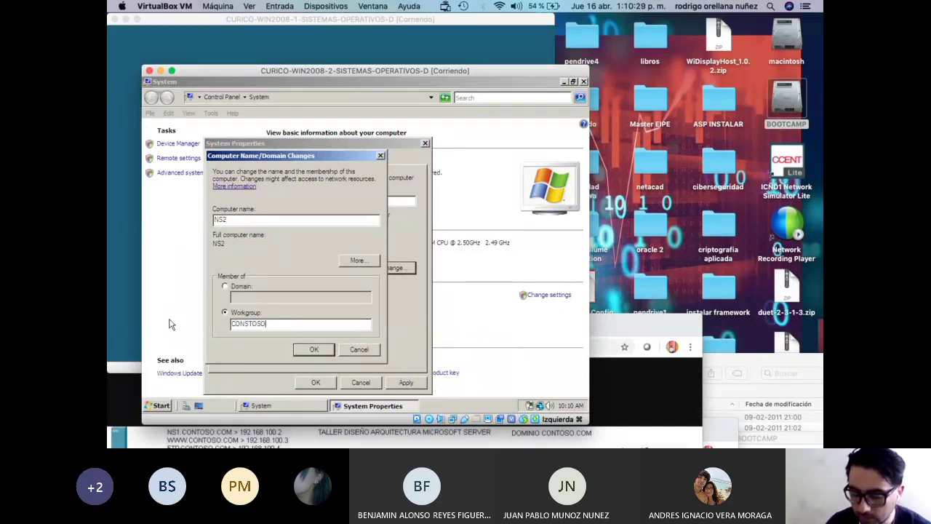
key(BackSpace)
key(BackSpace)
key(BackSpace)
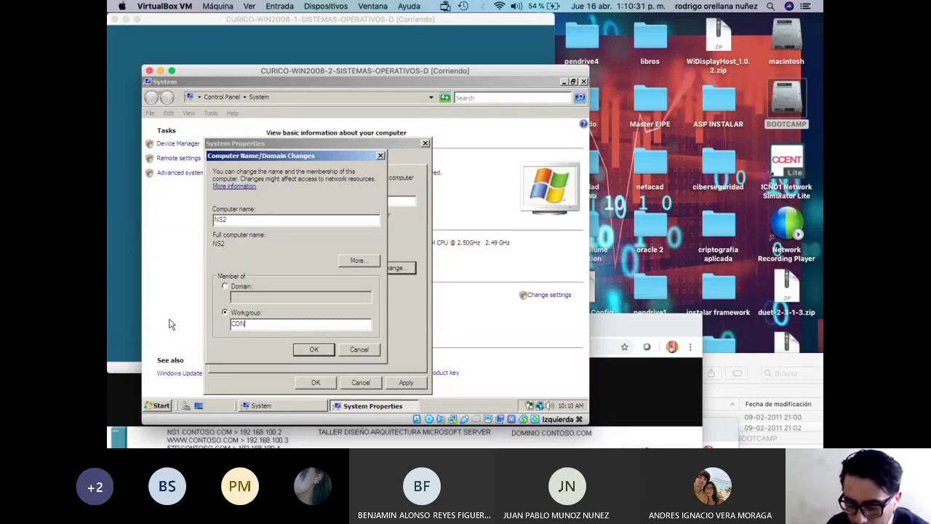
text(TOSO)
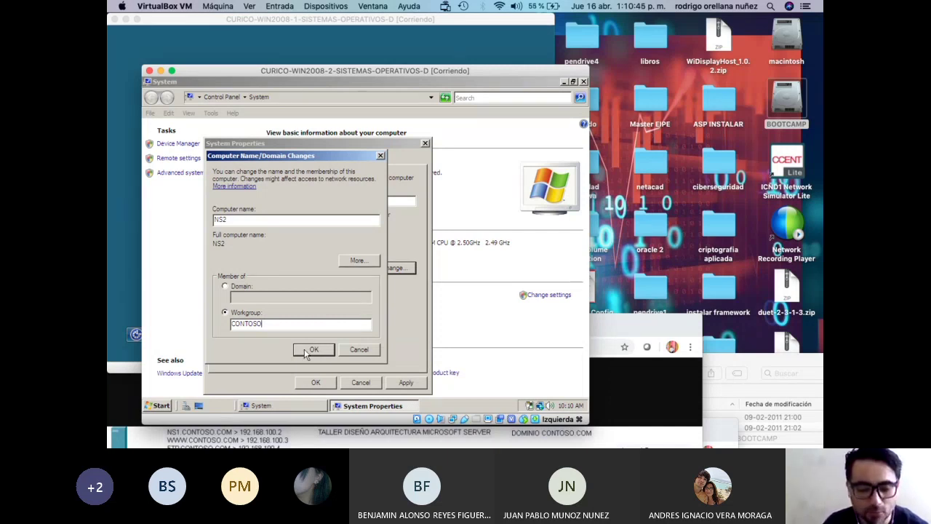
click(306, 351)
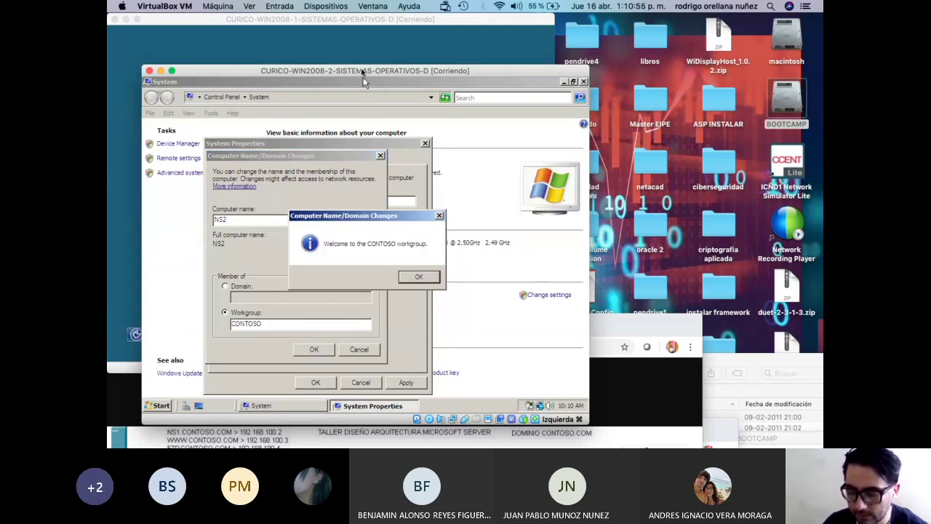
Confirm the welcome and restart notices, close System Properties, and restart the server.
click(412, 278)
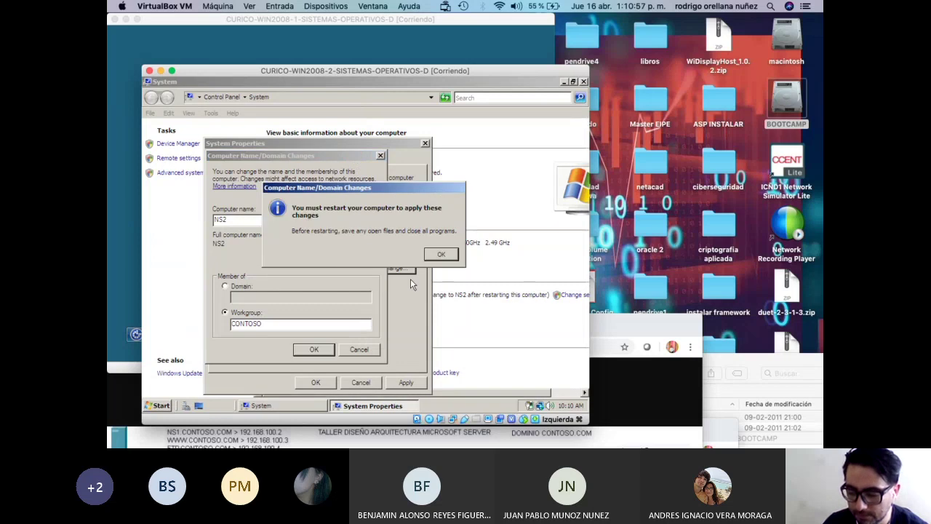
click(441, 253)
click(404, 384)
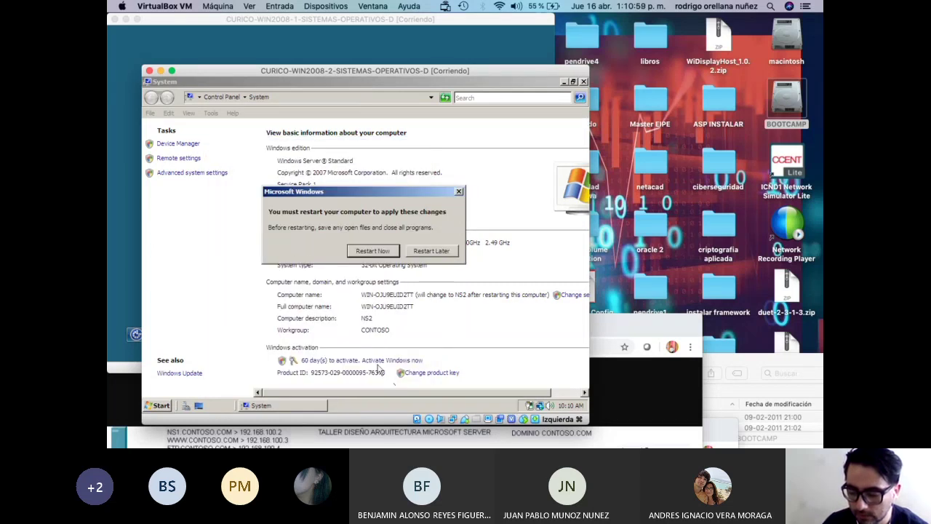
click(379, 256)
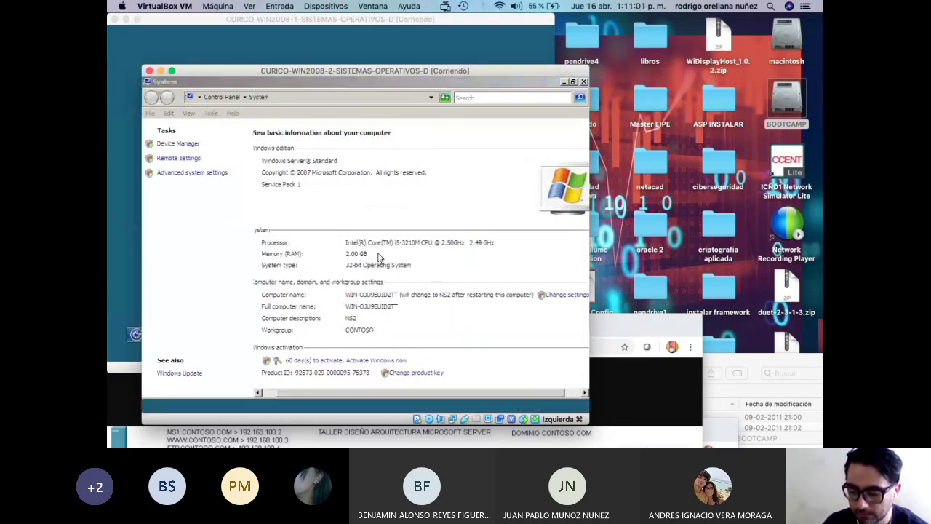
Send Ctrl-Alt-Del to WIN2008-1 and log on as Administrator with the new password.
drag(380, 21, 574, 20)
drag(275, 76, 194, 317)
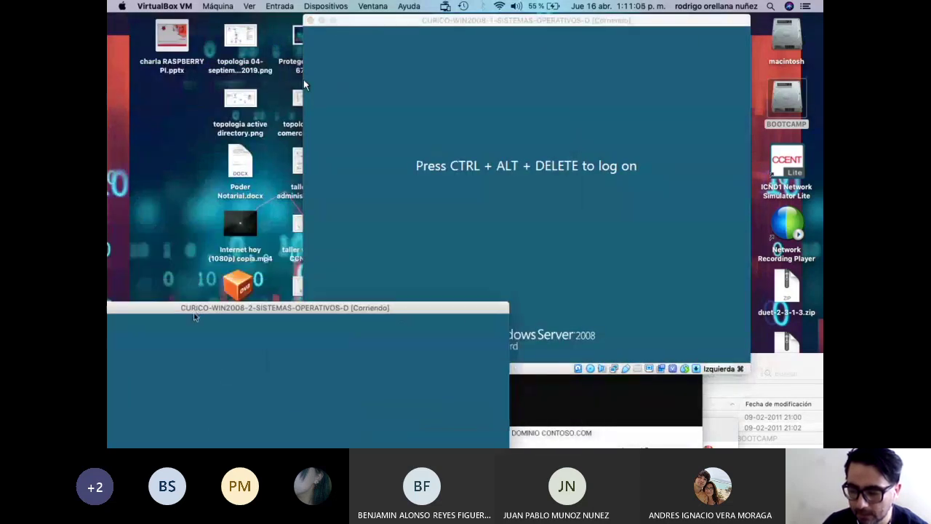
drag(449, 23, 392, 23)
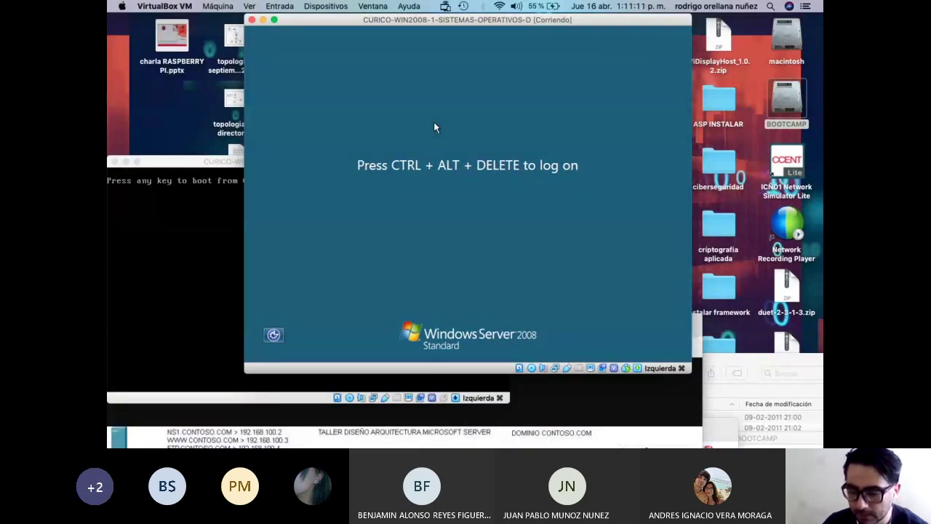
click(279, 5)
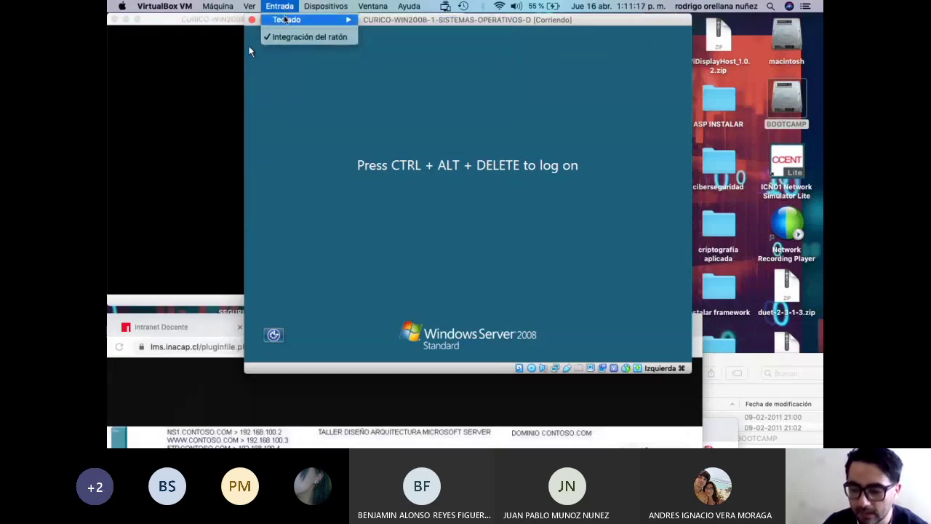
mouse_move(306, 20)
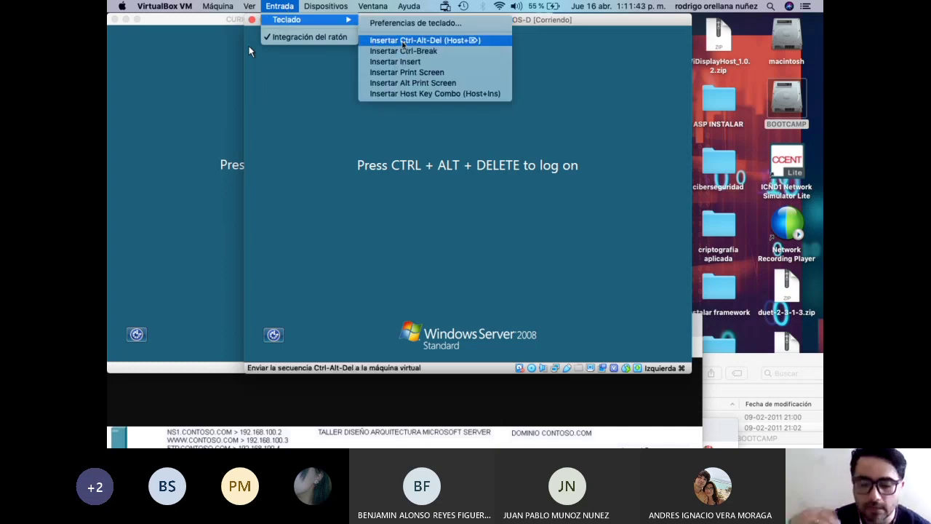
click(403, 41)
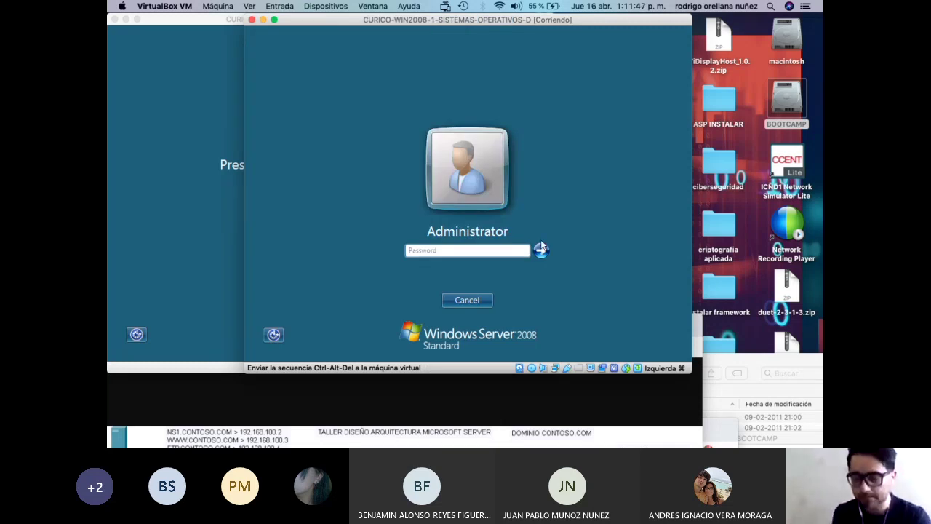
text(**********)
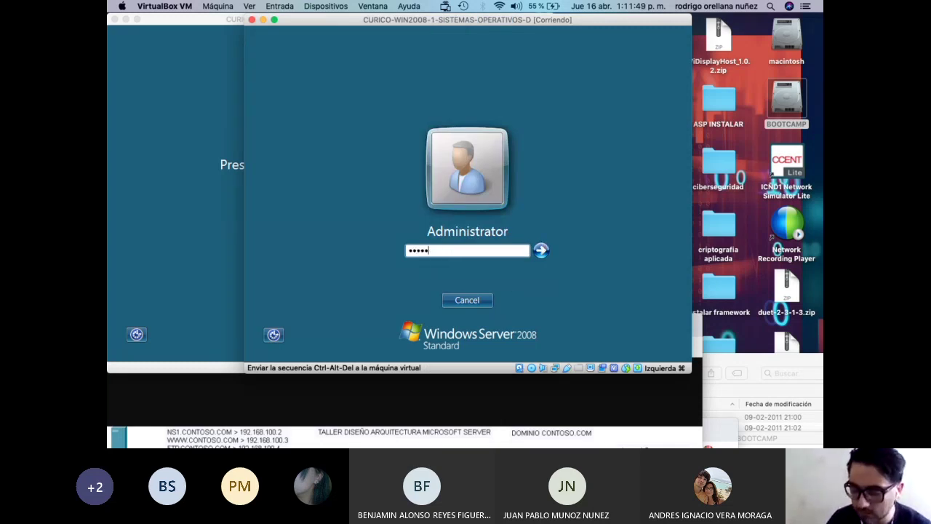
text(*******)
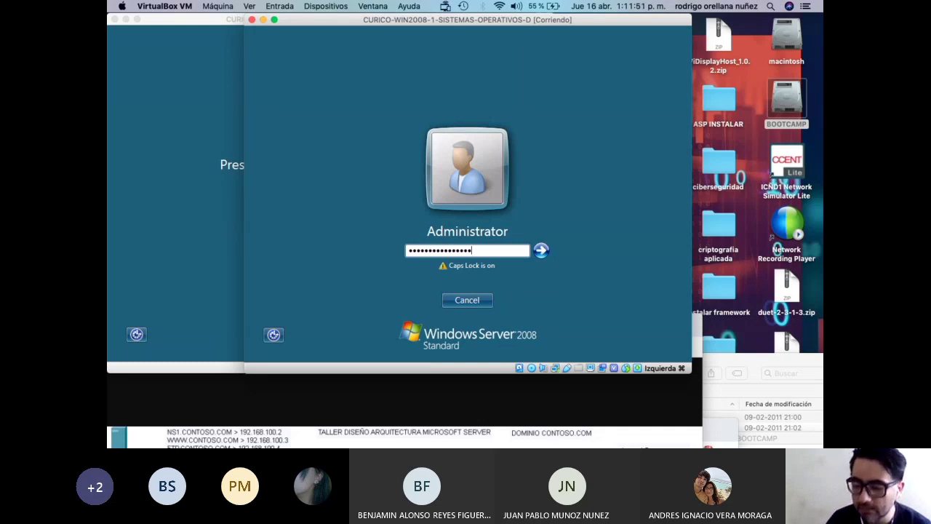
click(541, 249)
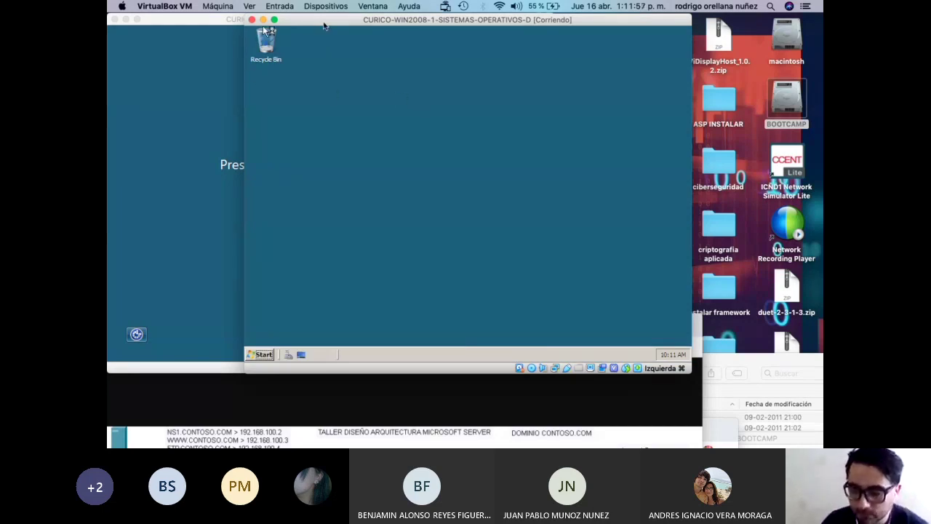
Send Ctrl-Alt-Del to WIN2008-2 and log on as Administrator with its new password.
drag(324, 22, 356, 21)
drag(245, 21, 286, 112)
click(279, 6)
mouse_move(277, 20)
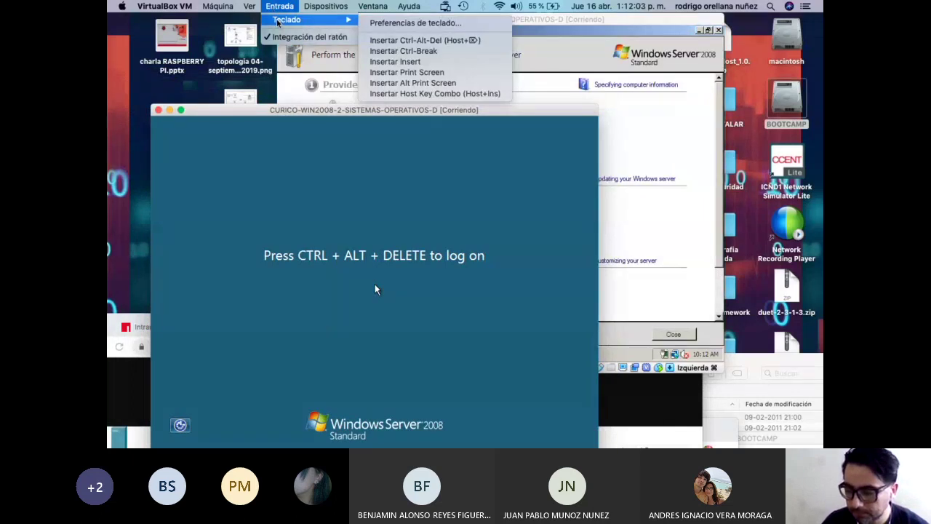
click(425, 40)
click(375, 341)
text(****************)
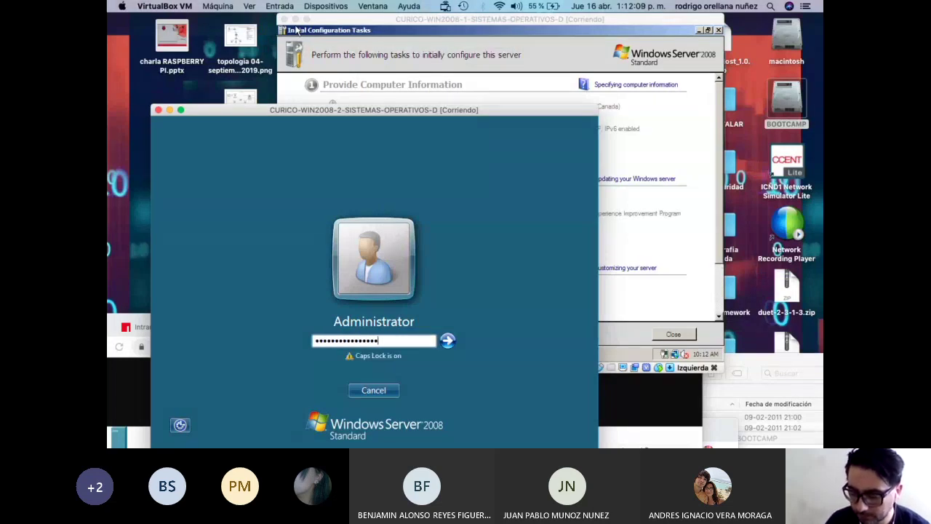
key(Return)
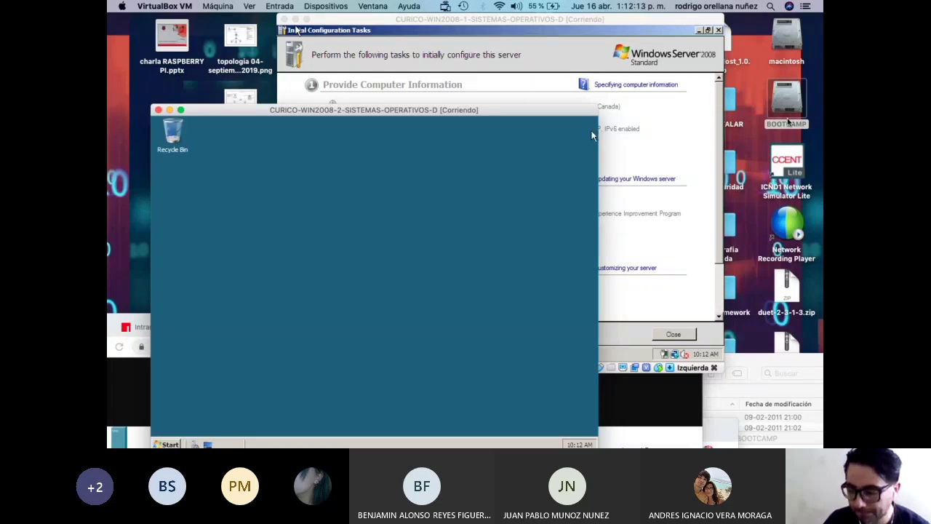
drag(595, 127, 502, 289)
drag(483, 19, 429, 28)
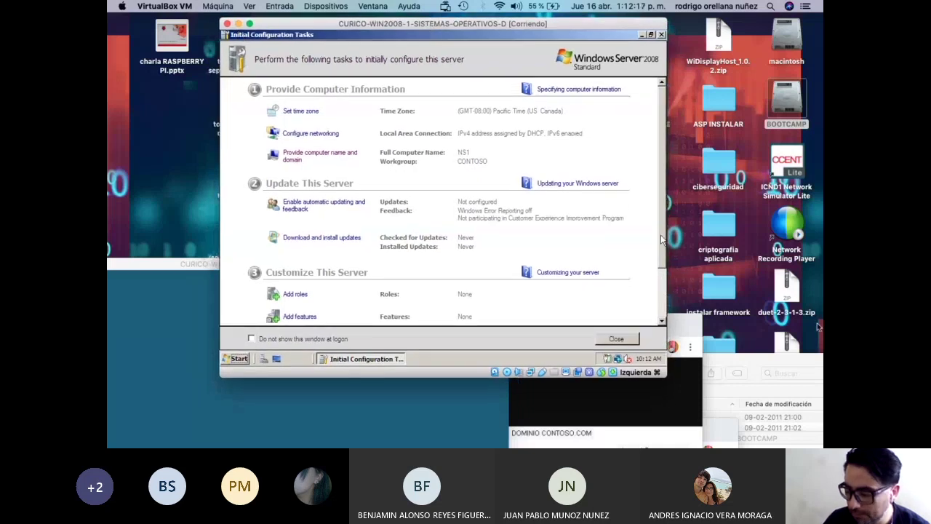
Place NS1's Initial Configuration Tasks in front and check the guest clock's date tooltip.
click(487, 30)
drag(188, 264, 231, 356)
drag(316, 28, 345, 25)
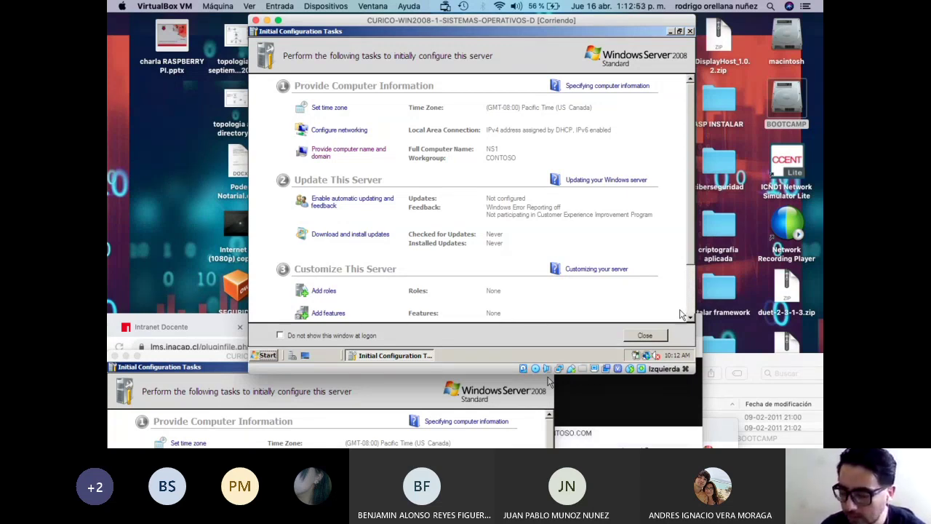
mouse_move(674, 358)
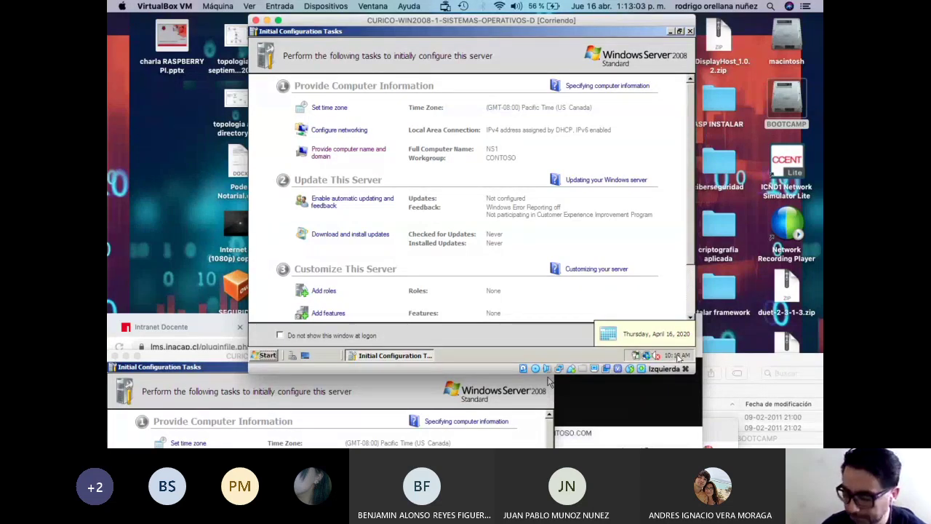
Change NS1's clock time to 12:13 AM in the Date and Time settings.
click(677, 356)
click(676, 356)
right_click(676, 356)
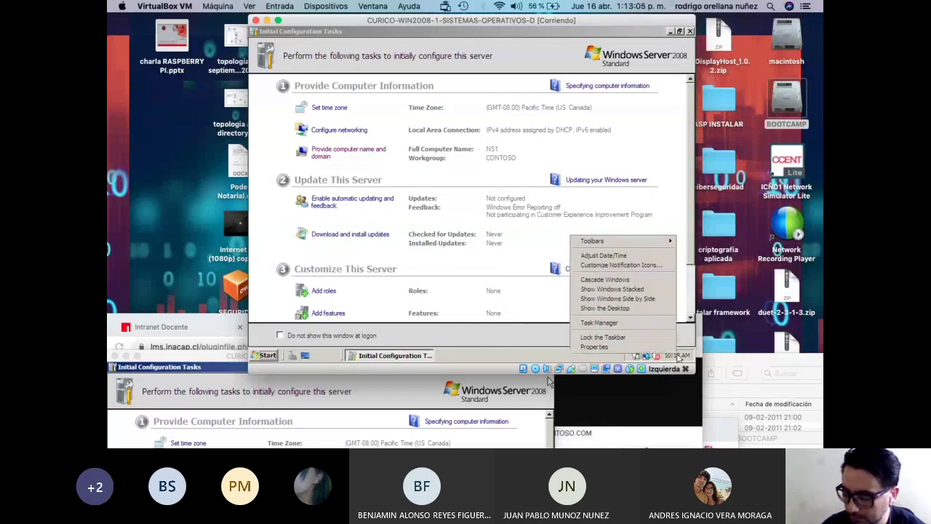
click(677, 356)
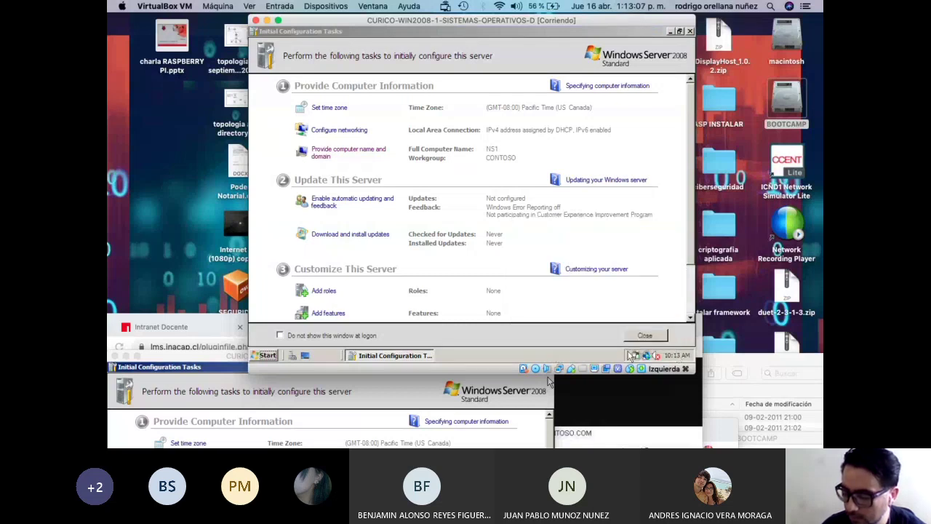
click(676, 356)
click(640, 336)
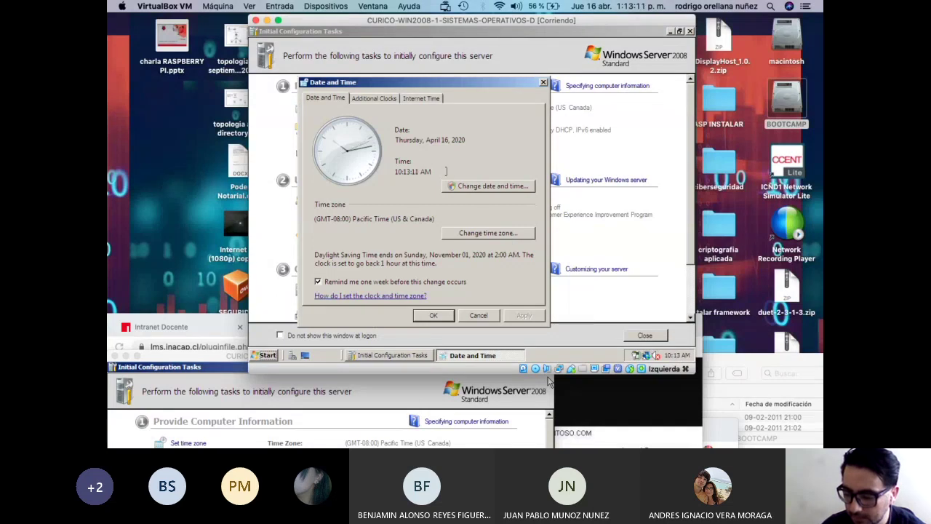
click(457, 186)
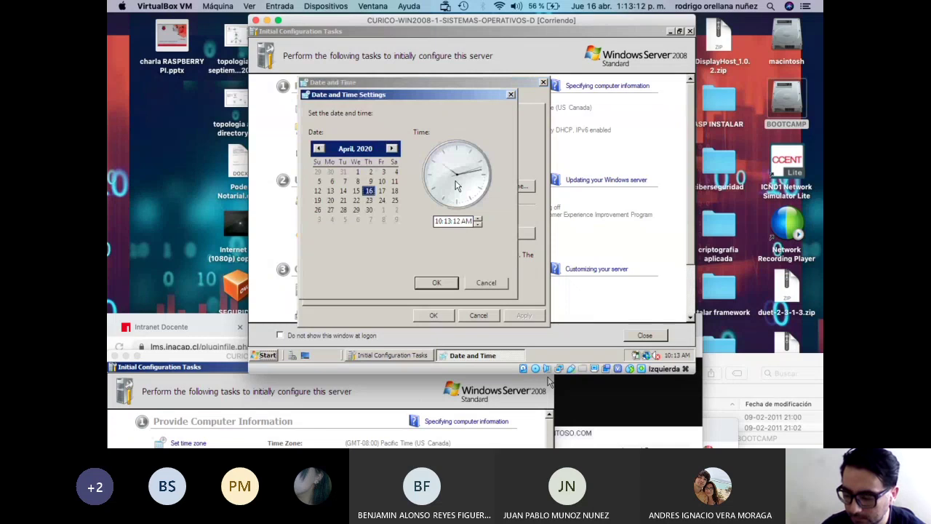
click(474, 221)
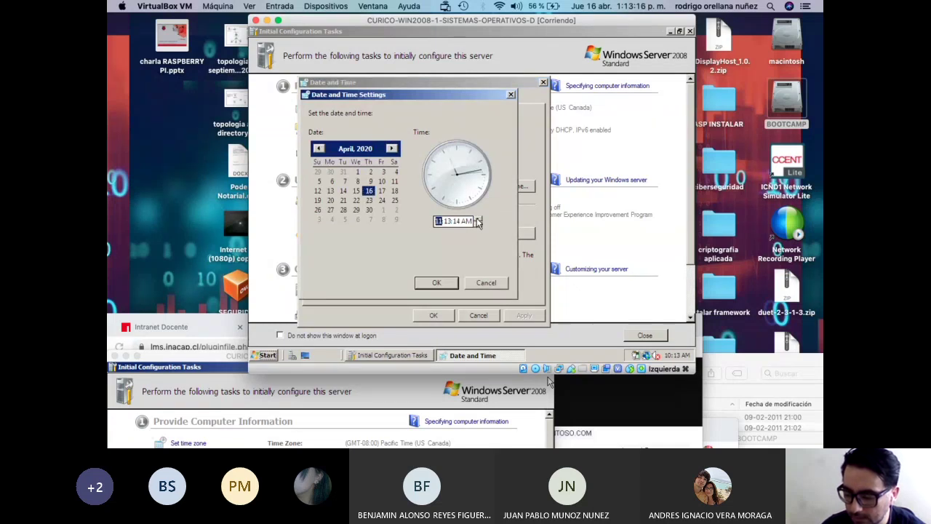
click(438, 283)
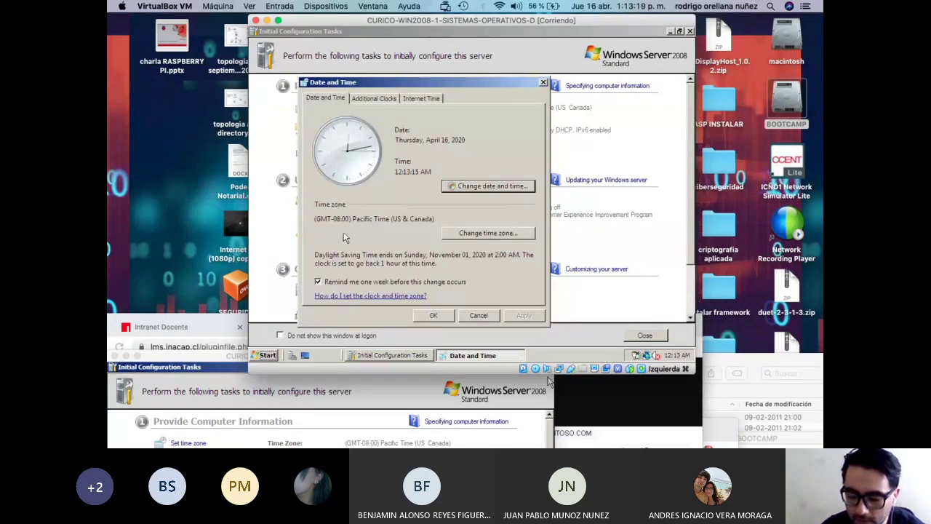
Set the time zone to (GMT-04:00) Santiago with automatic daylight saving turned off.
click(472, 233)
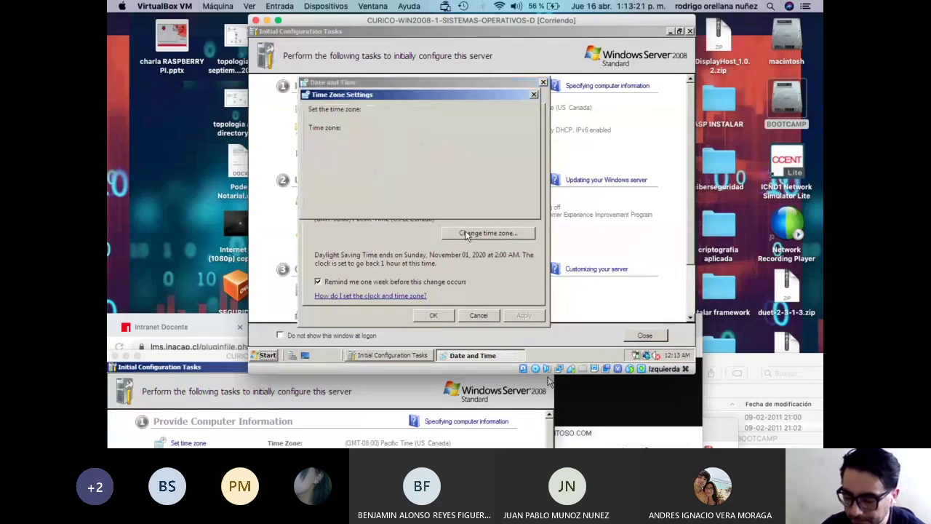
click(429, 142)
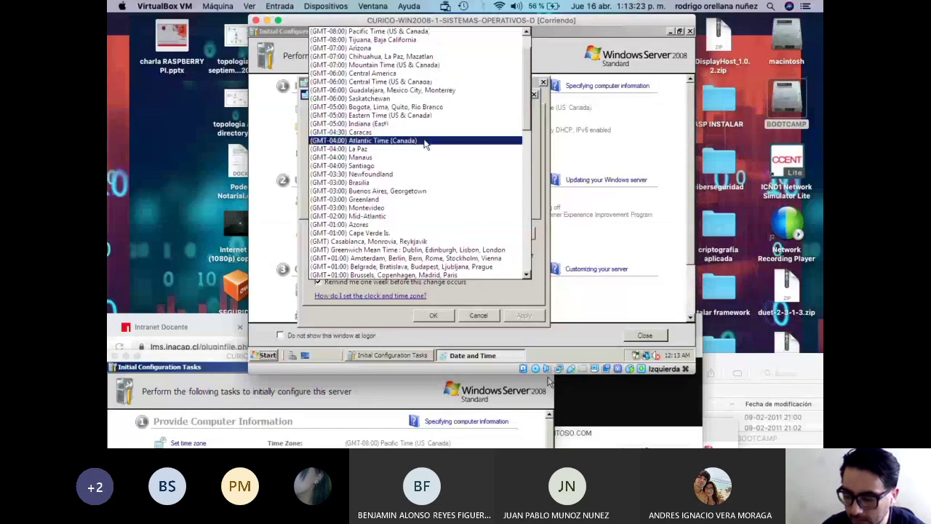
click(377, 165)
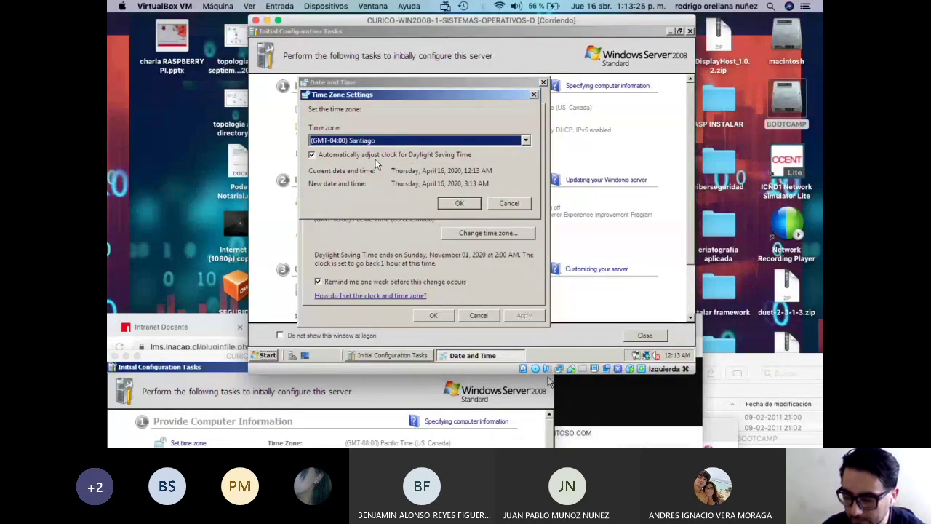
click(445, 203)
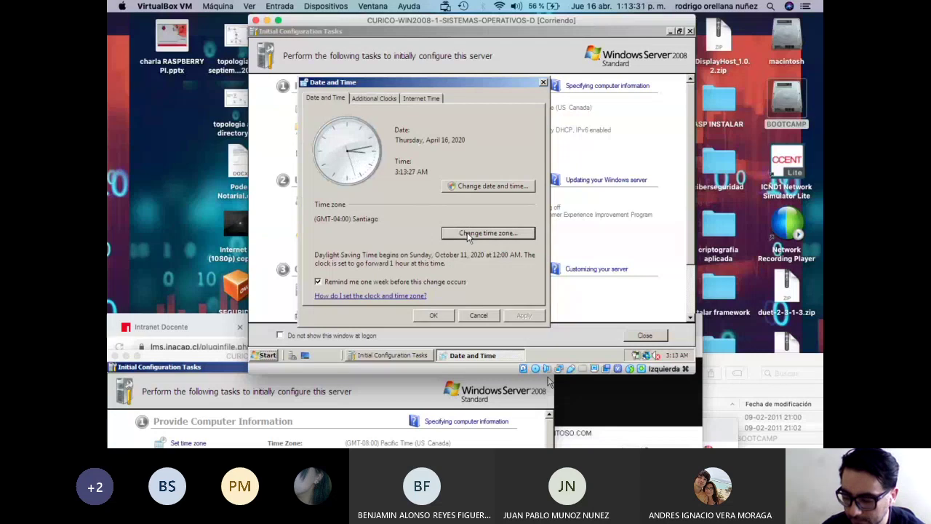
click(464, 234)
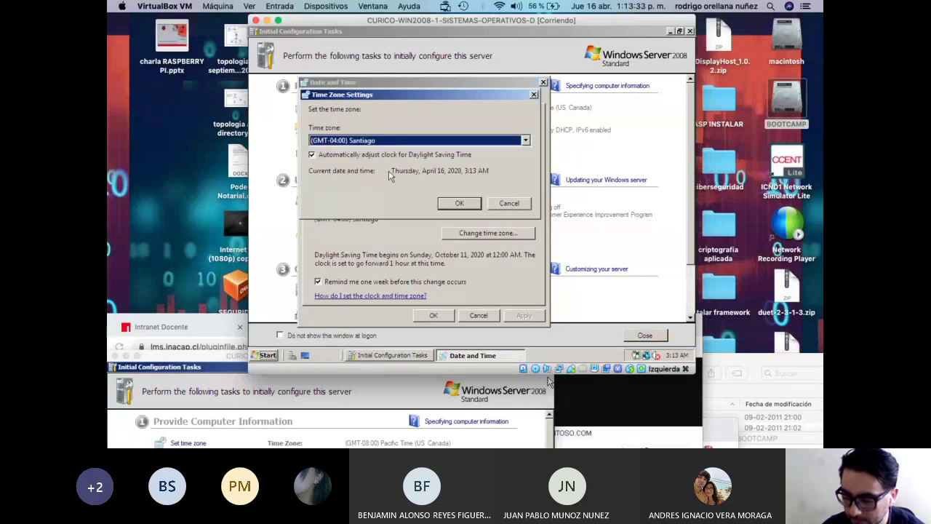
click(389, 155)
click(455, 203)
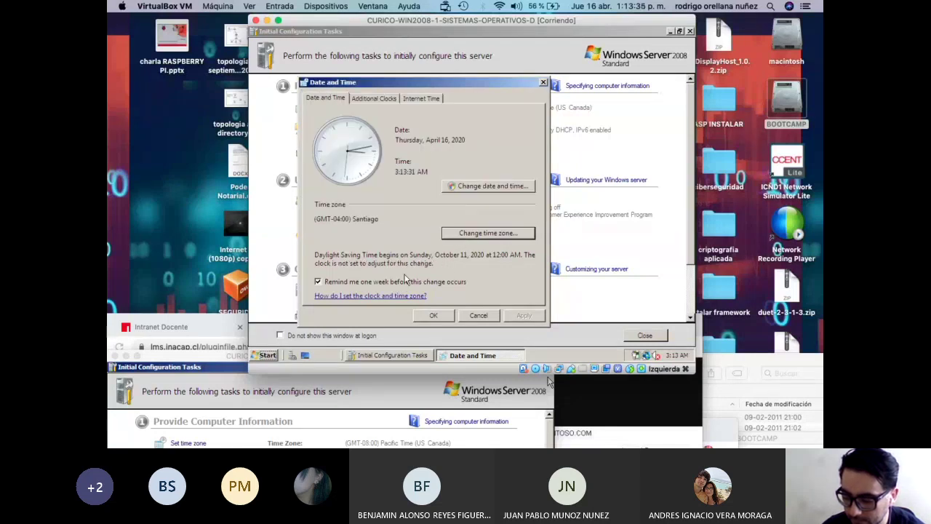
click(433, 315)
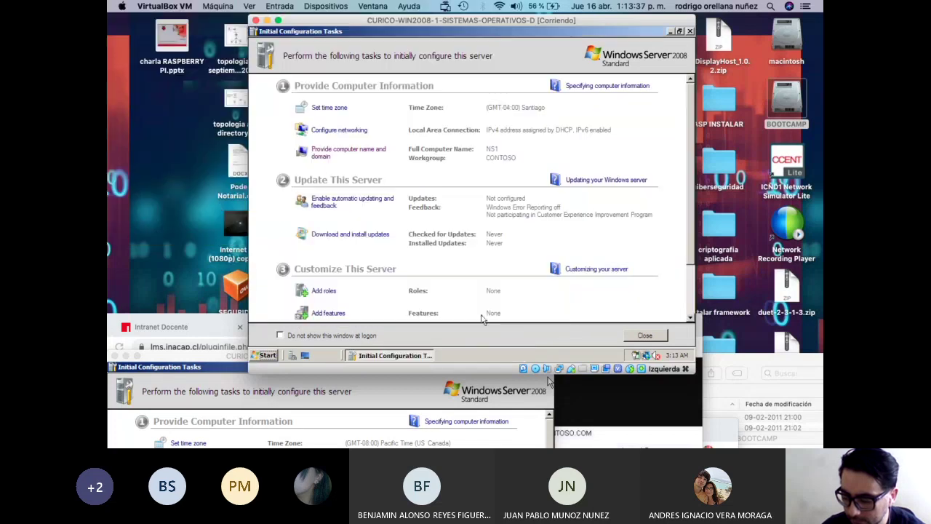
Lower NS1's clock hour from 3 to 2, giving 2:13 AM.
click(677, 355)
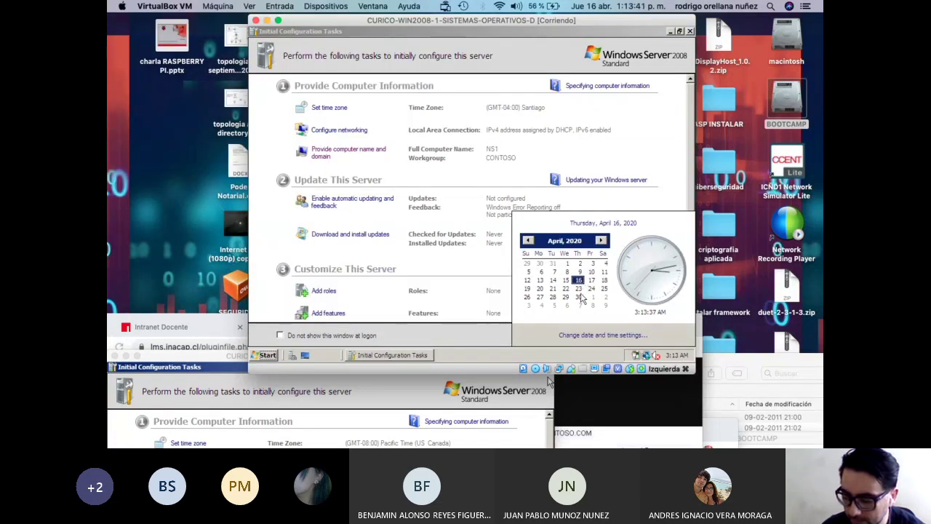
click(591, 335)
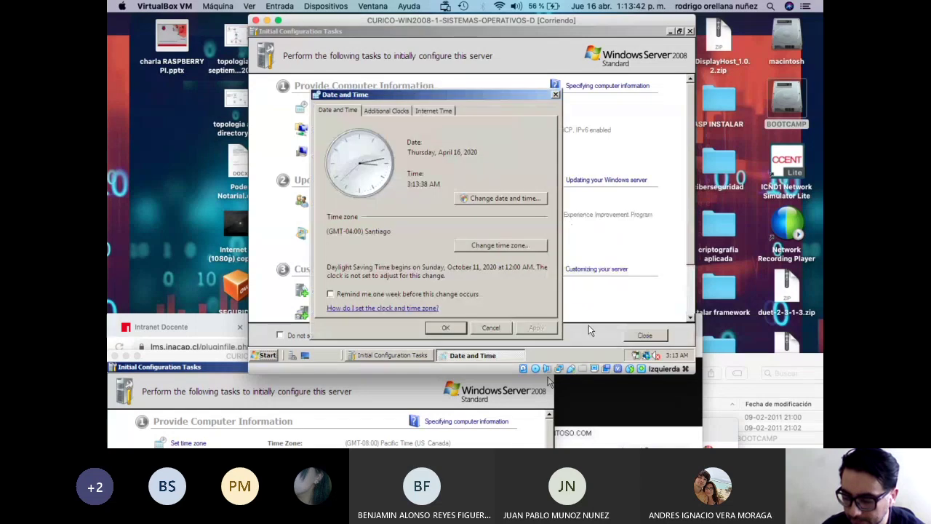
click(398, 113)
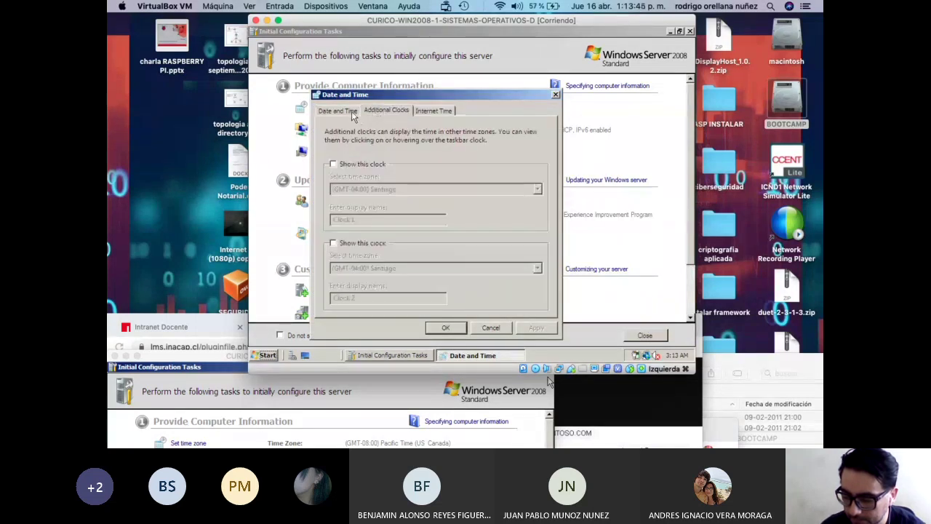
click(348, 112)
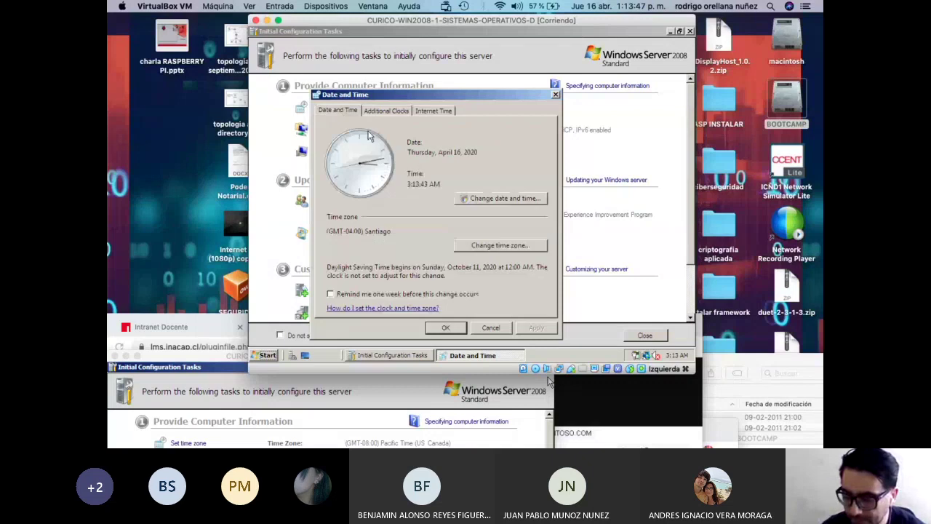
click(488, 202)
click(460, 233)
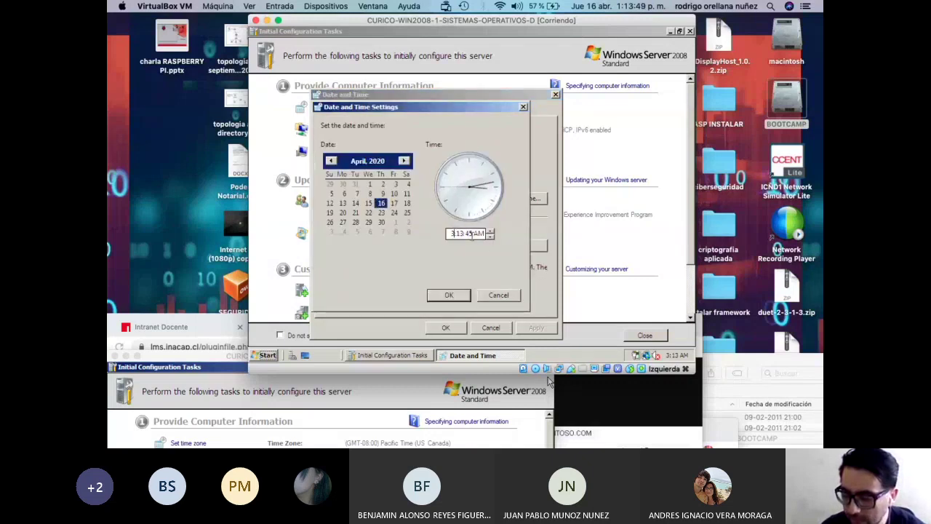
click(492, 238)
click(450, 295)
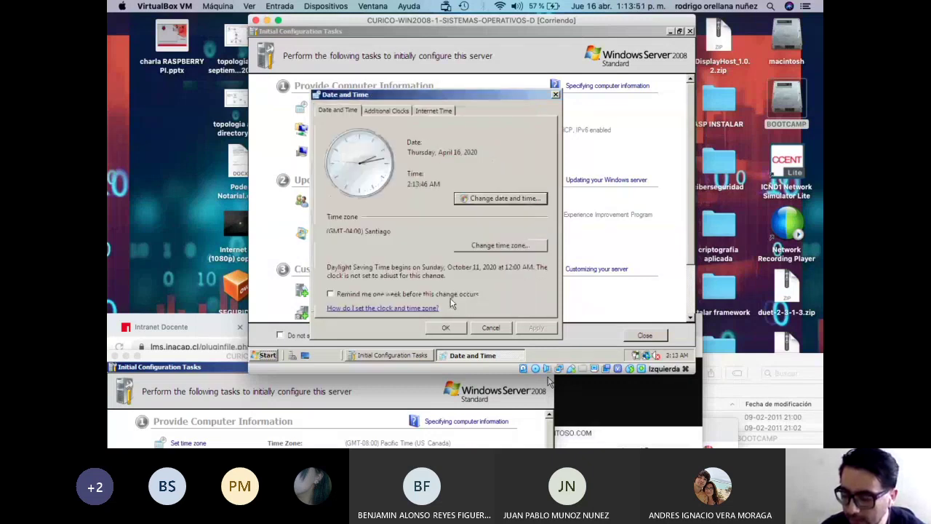
click(456, 328)
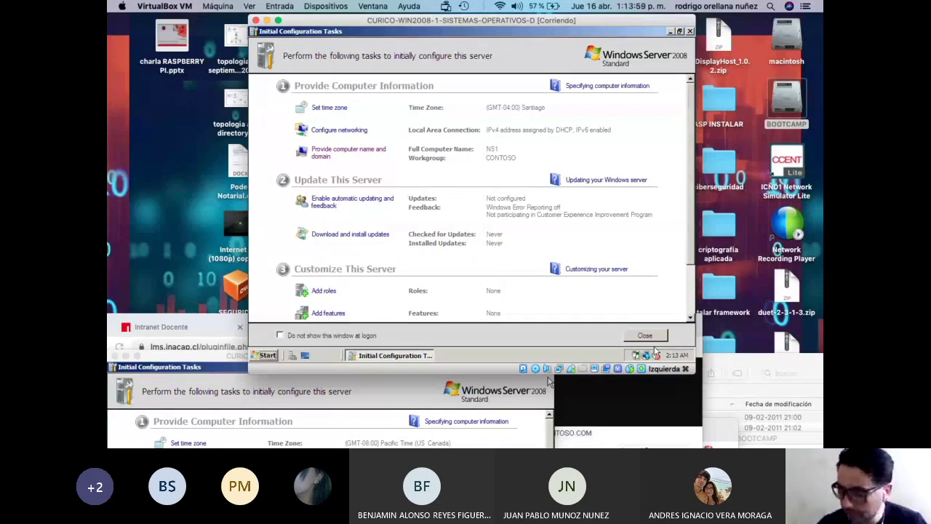
Switch the clock from AM to PM so it reads 2:14 PM, and close Date and Time.
click(676, 356)
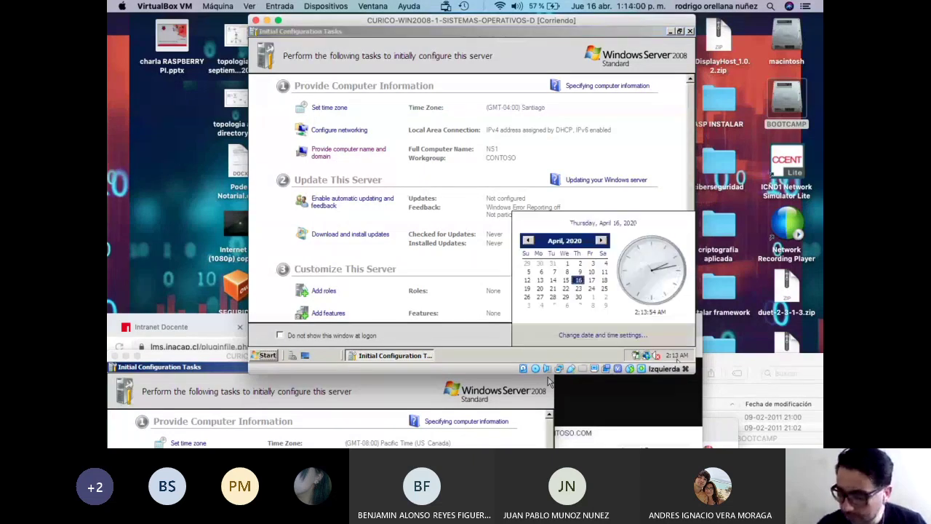
click(635, 335)
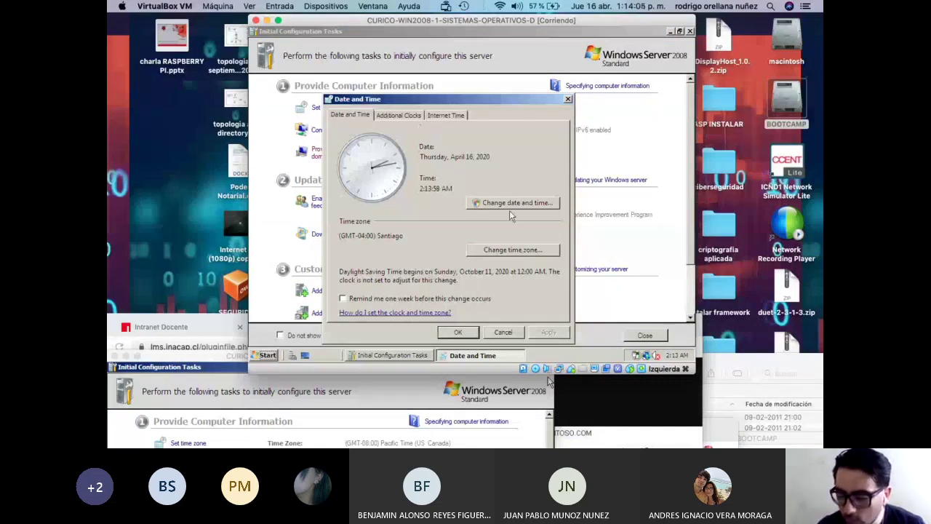
click(505, 248)
click(533, 220)
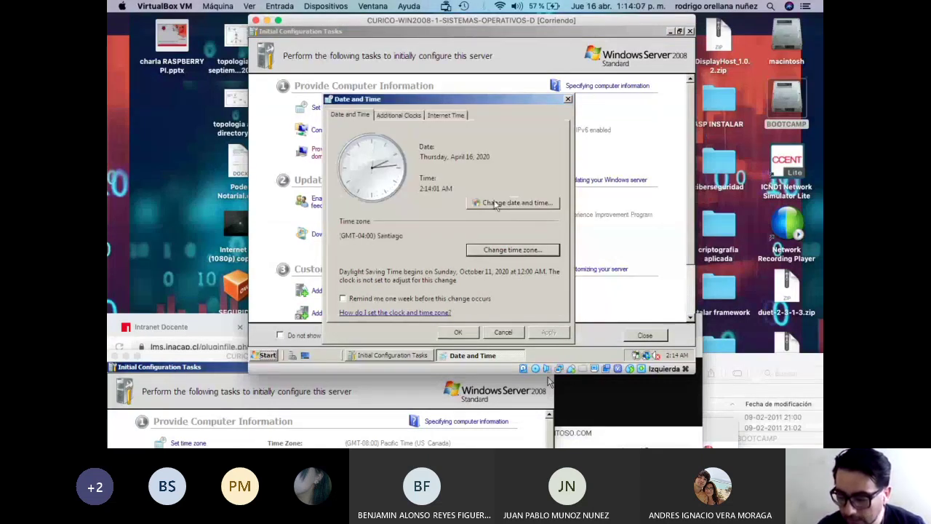
click(496, 202)
click(491, 238)
click(502, 240)
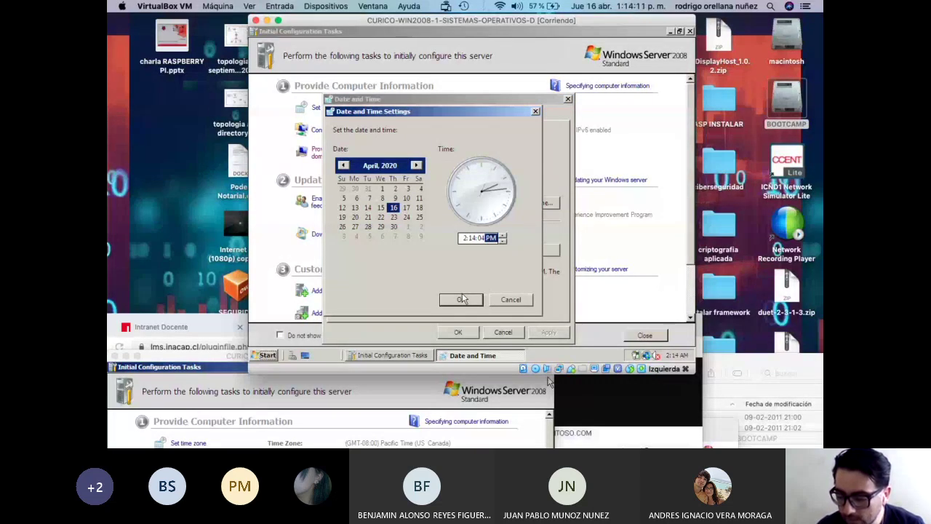
click(462, 299)
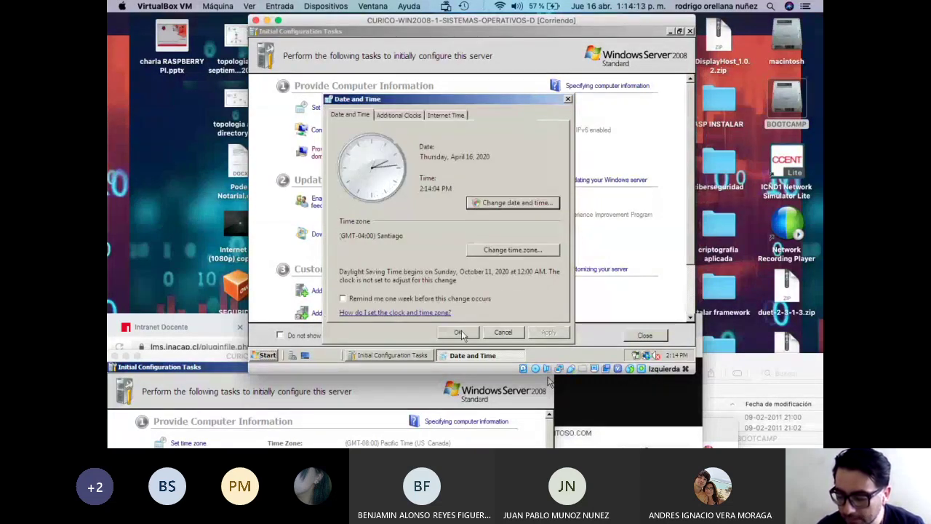
click(464, 332)
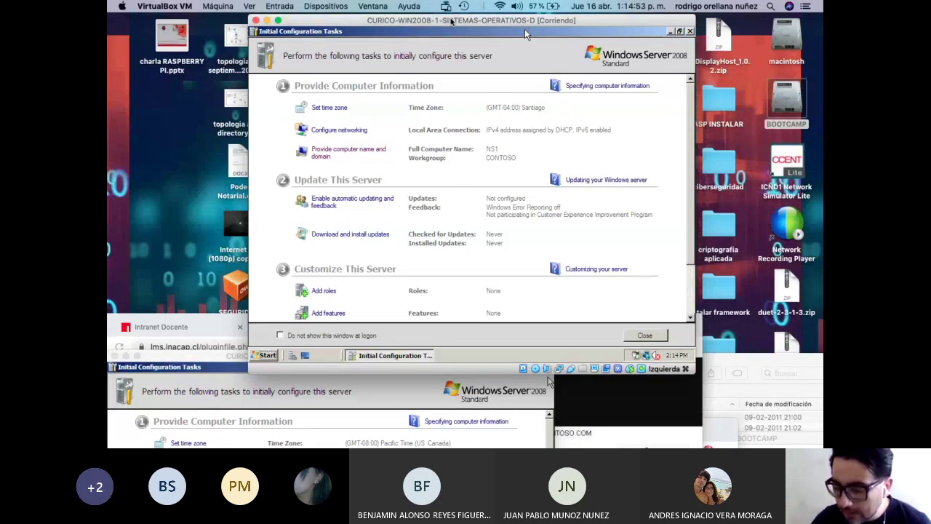
drag(524, 29, 384, 28)
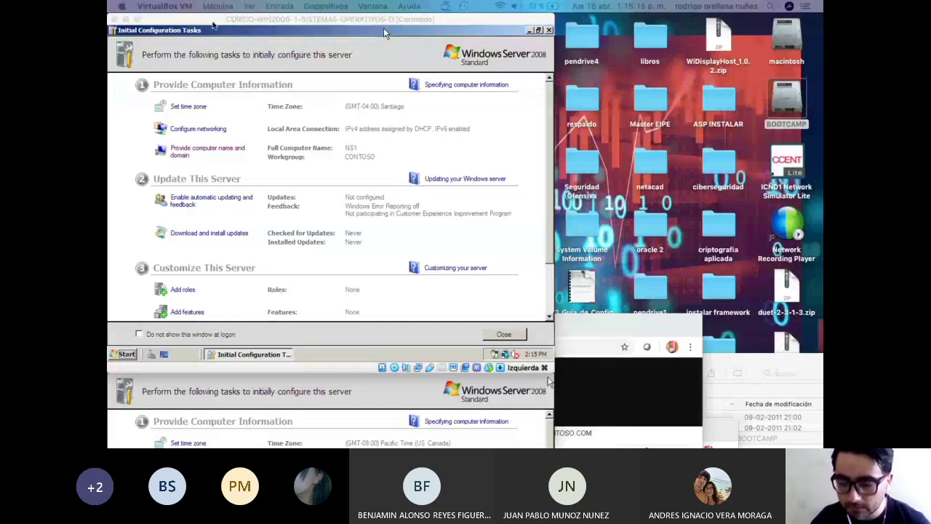
drag(383, 33, 453, 33)
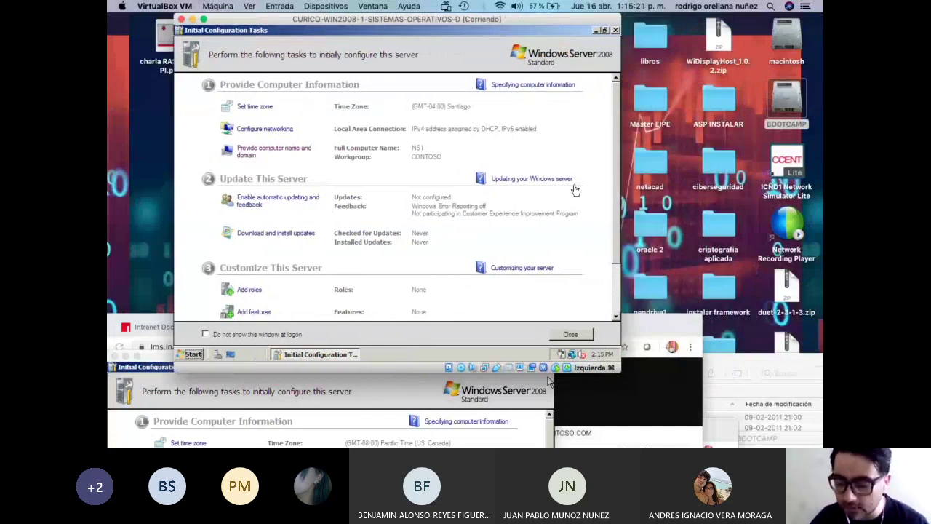
Open NS1's Internet Time Settings dialog, which lists time.windows.com as the server.
click(602, 354)
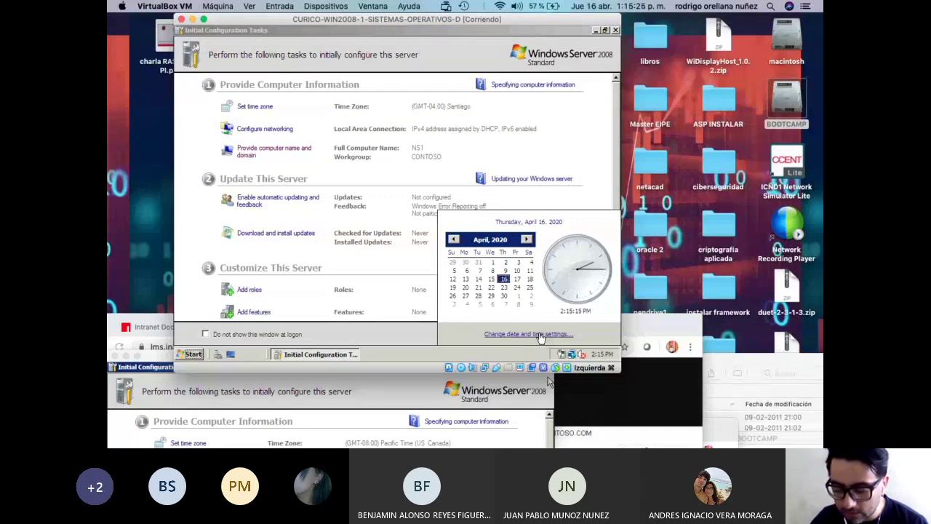
click(553, 335)
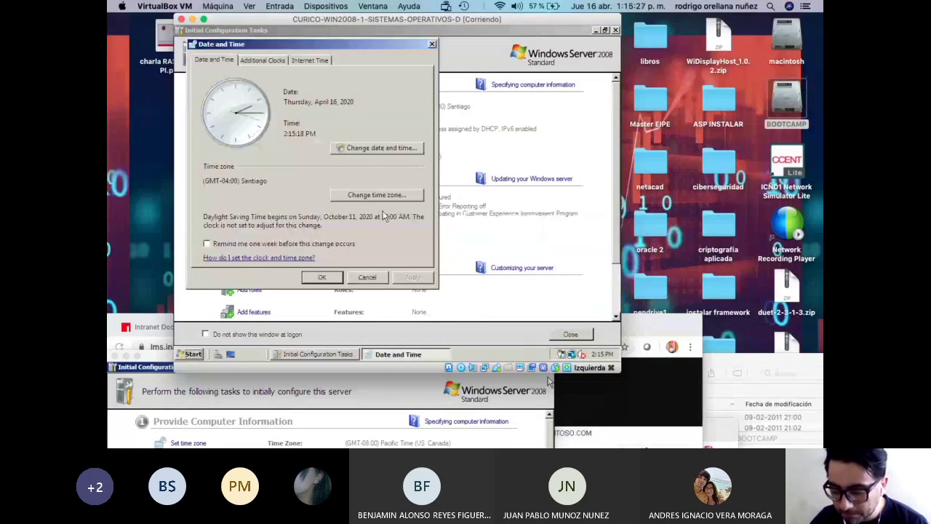
click(311, 60)
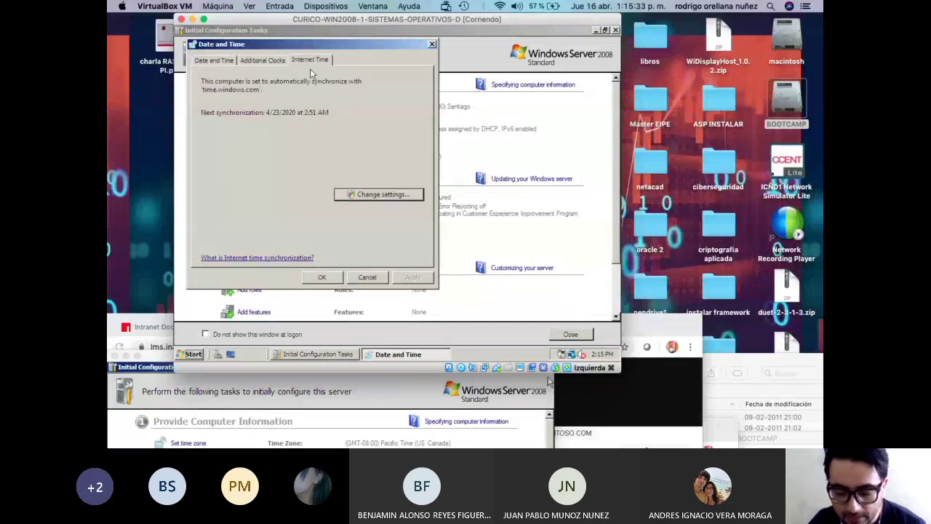
click(364, 194)
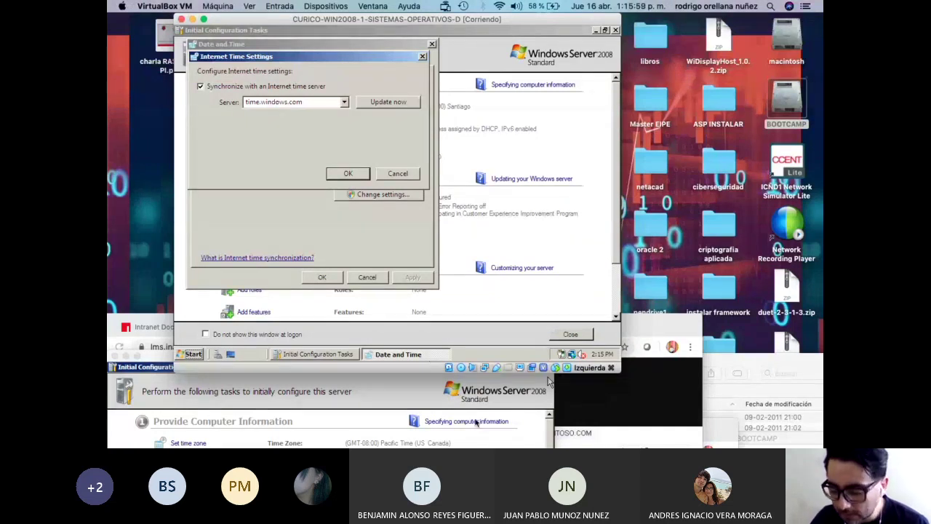
Search Google for ntp.shoa.cl in a new Chrome tab.
drag(654, 326, 638, 234)
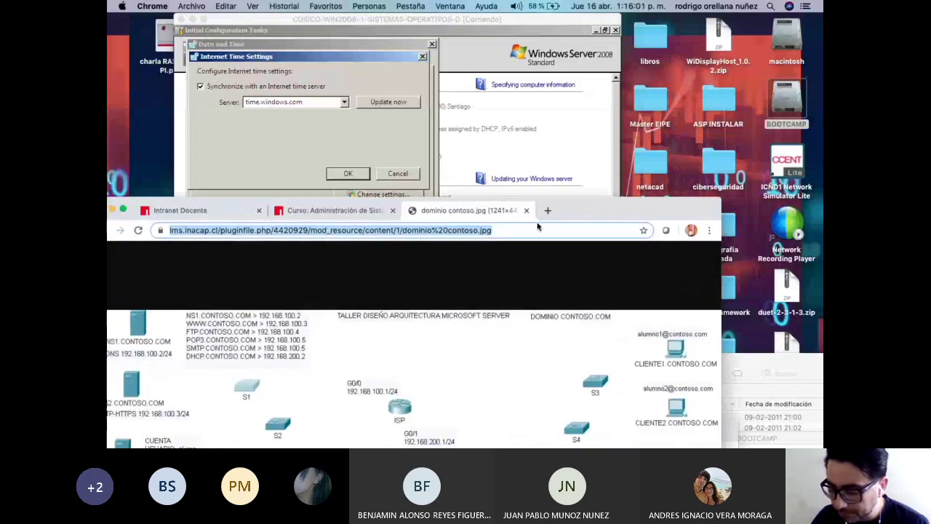
click(546, 211)
text(google.cl)
key(Return)
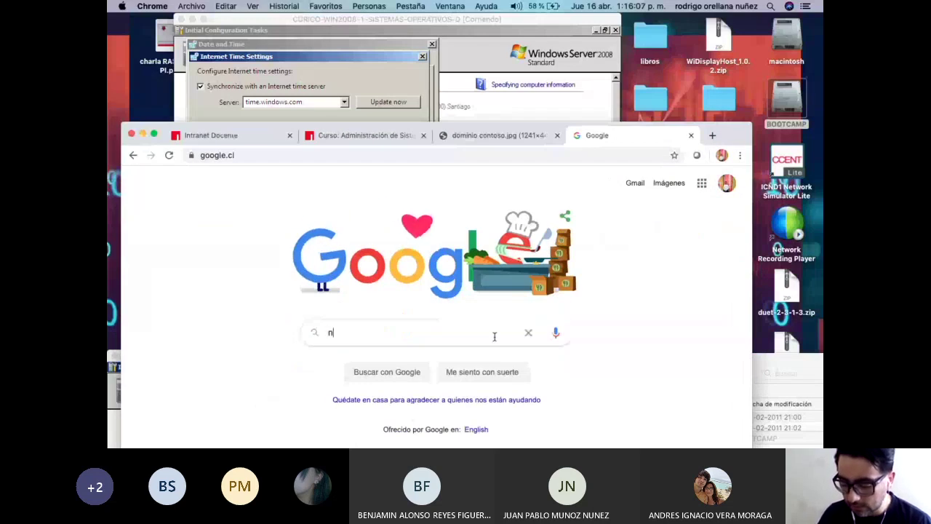
text(ntp.sh)
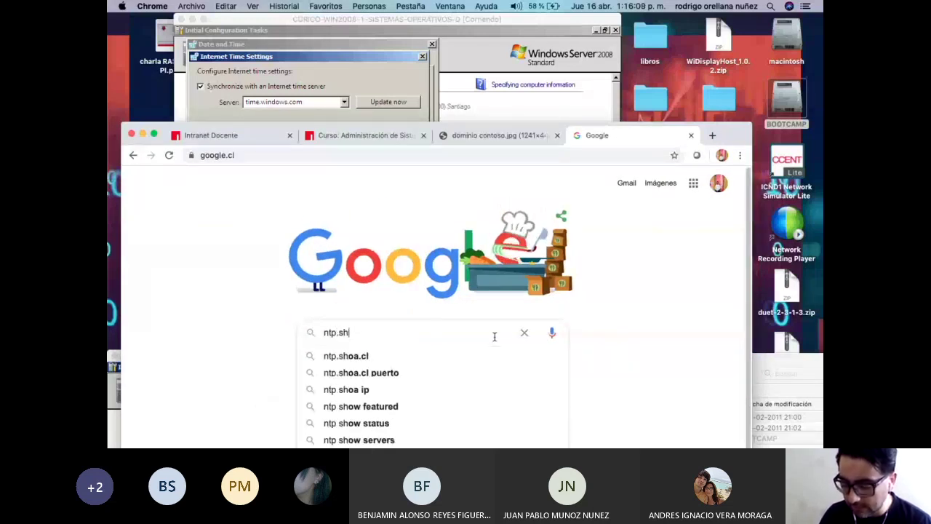
text(oa.cl)
key(Return)
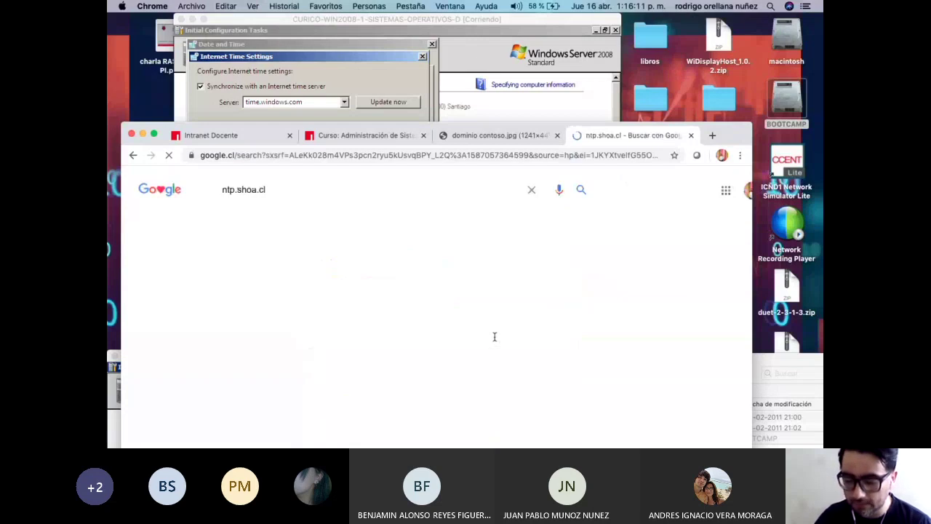
Open the 'sincronización de la hora - Hora Oficial' PDF result from horaoficial.cl.
double_click(262, 194)
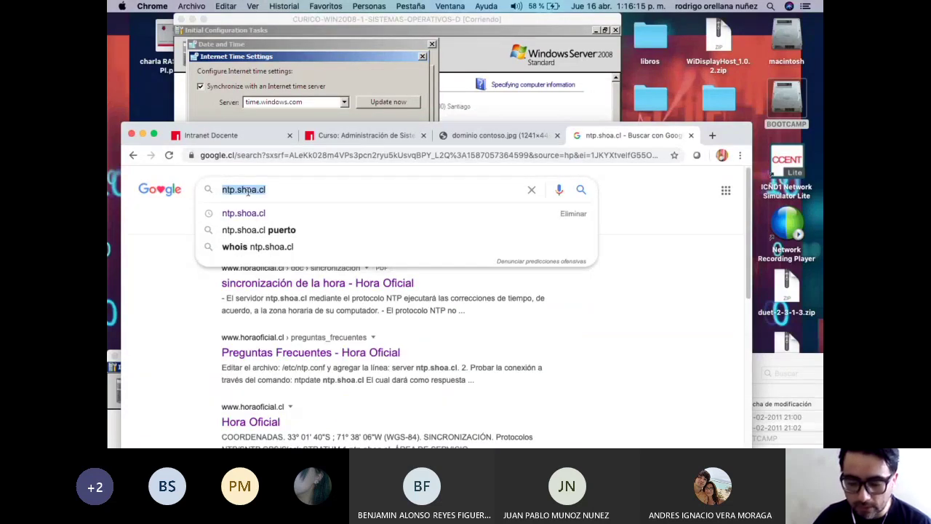
click(518, 294)
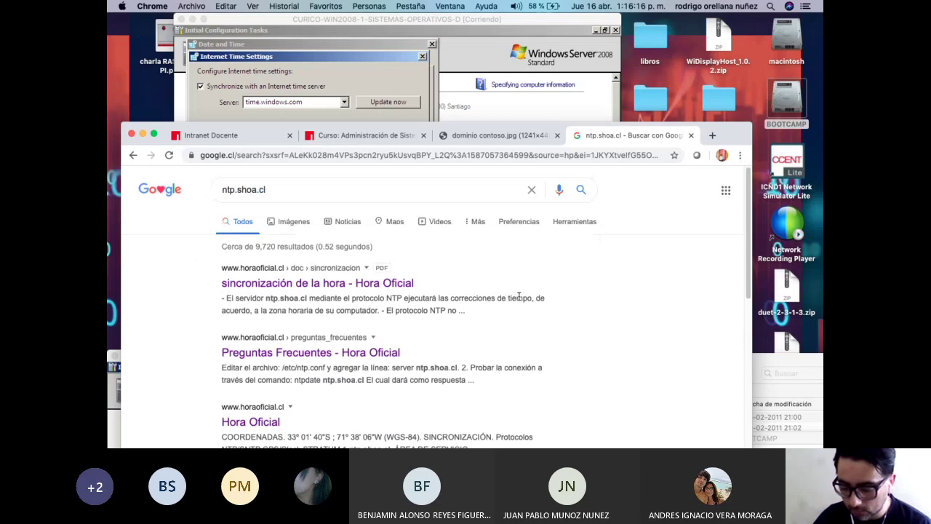
click(343, 289)
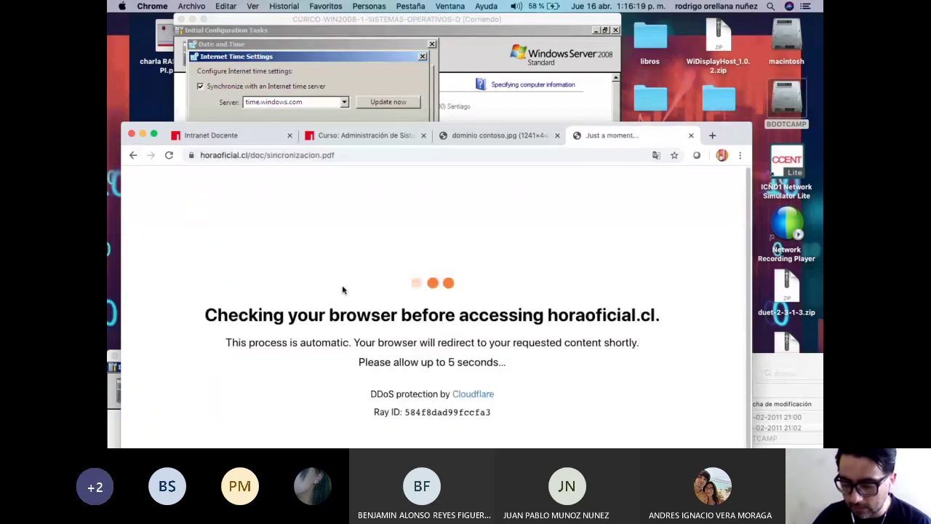
drag(735, 134, 750, 79)
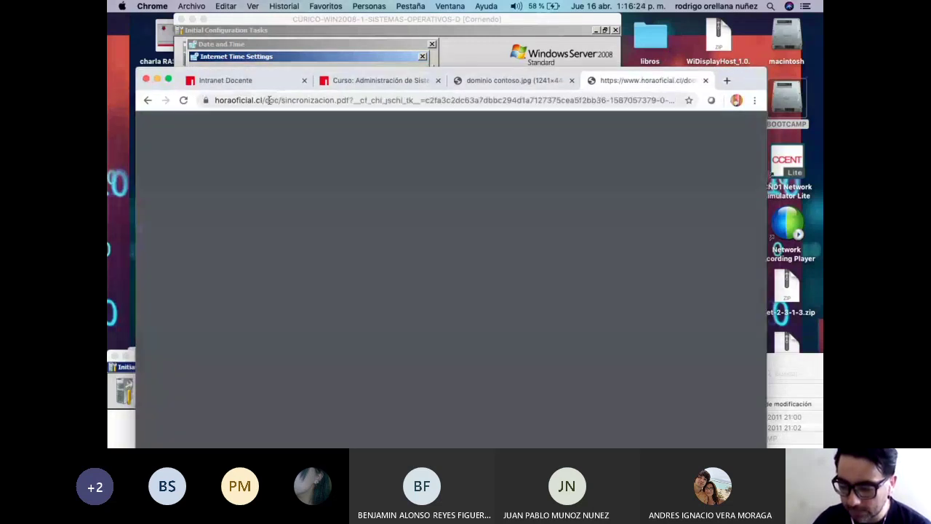
drag(269, 100, 635, 99)
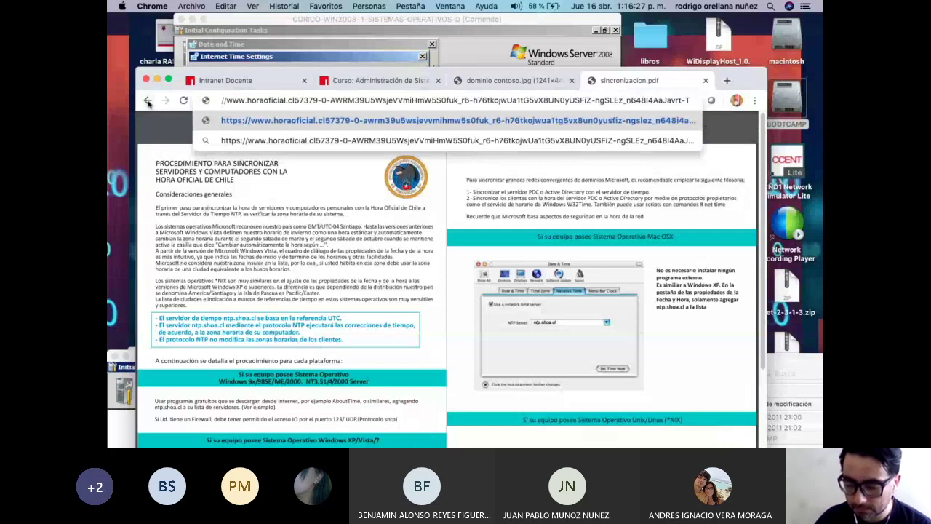
Search ntp.shoa.cl again and open the Preguntas Frecuentes - Hora Oficial page.
click(147, 101)
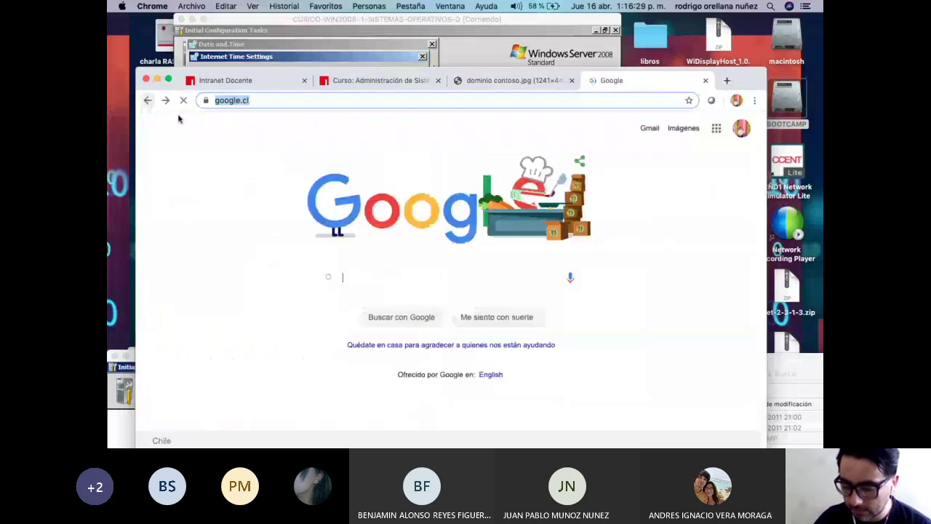
click(354, 272)
text(n)
key(Down)
key(Return)
click(370, 300)
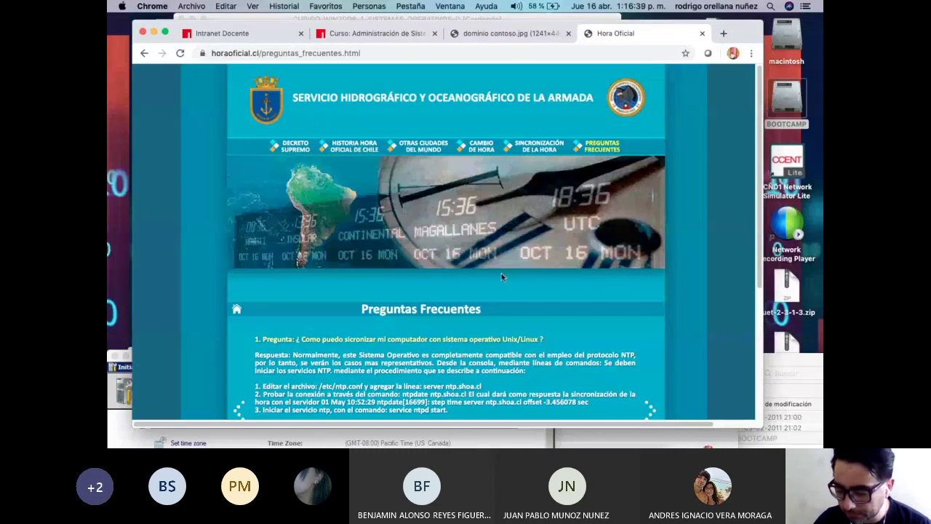
Read through the FAQ and open the Sincronización de la hora PDF in a new tab.
scroll(501, 275, down, 3)
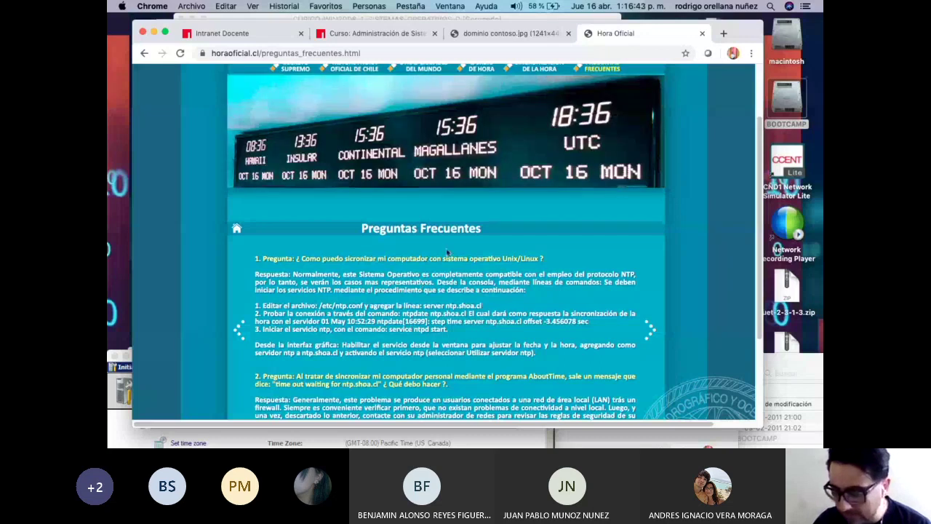
scroll(563, 275, up, 3)
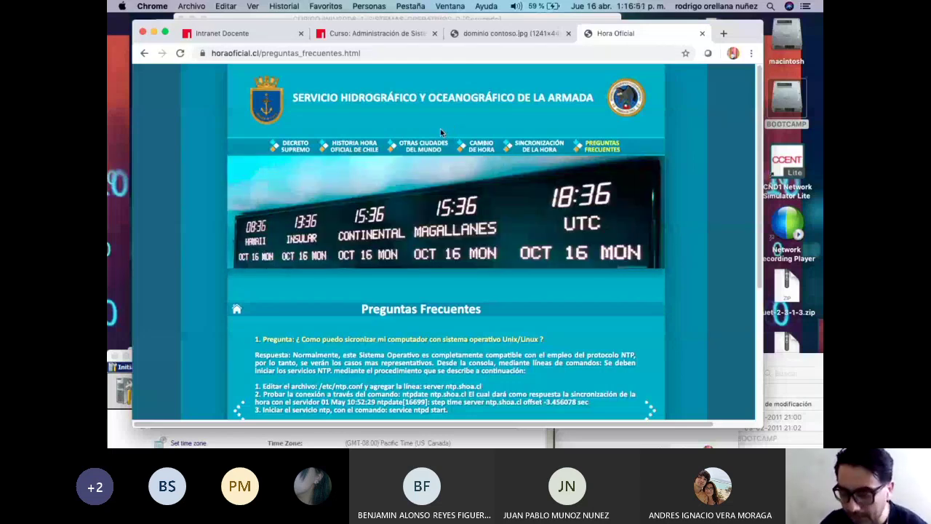
scroll(459, 175, down, 3)
scroll(483, 221, up, 3)
scroll(483, 221, down, 1)
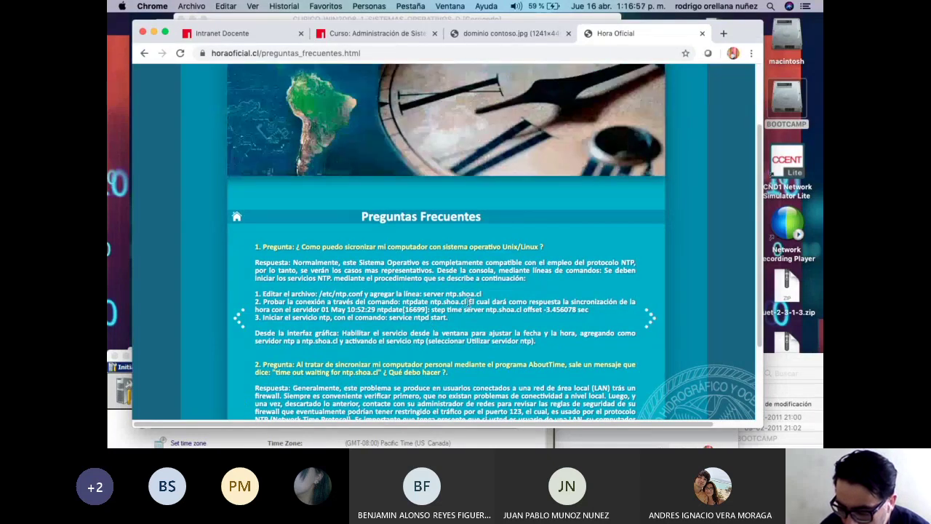
scroll(469, 301, up, 1)
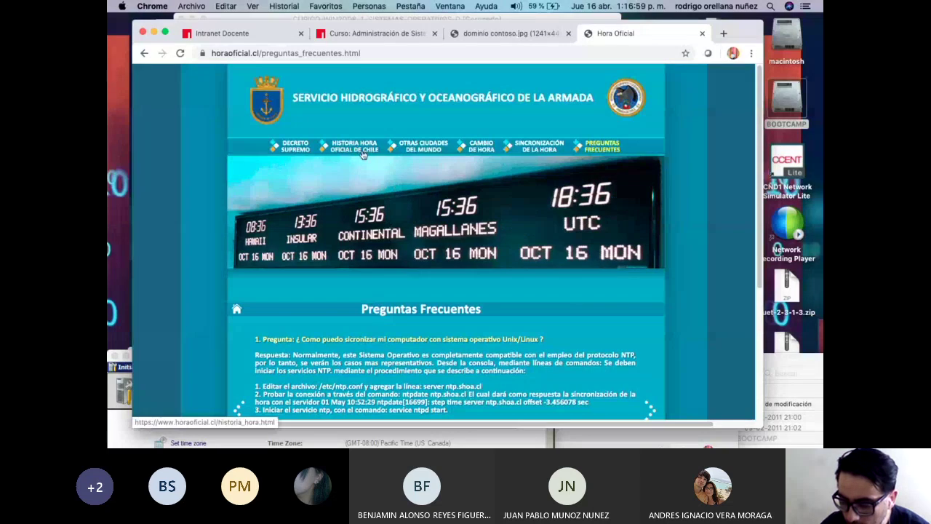
click(544, 150)
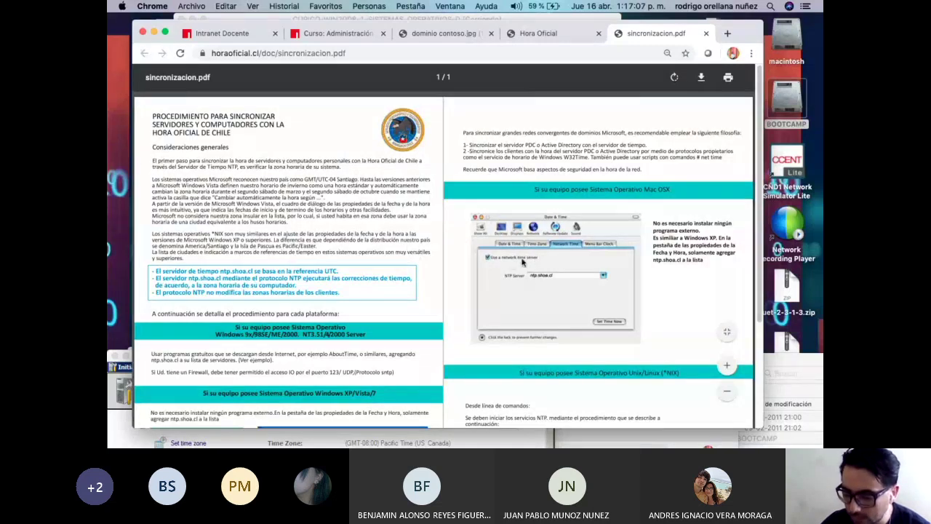
Scroll the PDF to the Windows XP/Vista/7 section and drag Chrome aside to reveal NS1.
scroll(571, 235, down, 3)
scroll(571, 235, down, 1)
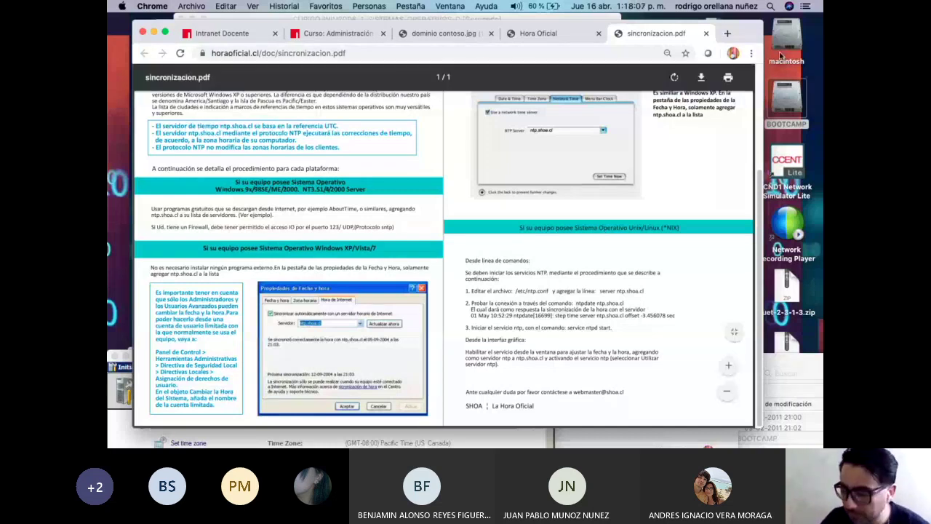
drag(739, 40, 424, 295)
Enter ntp.shoa.cl as NS1's internet time server and save it.
click(539, 360)
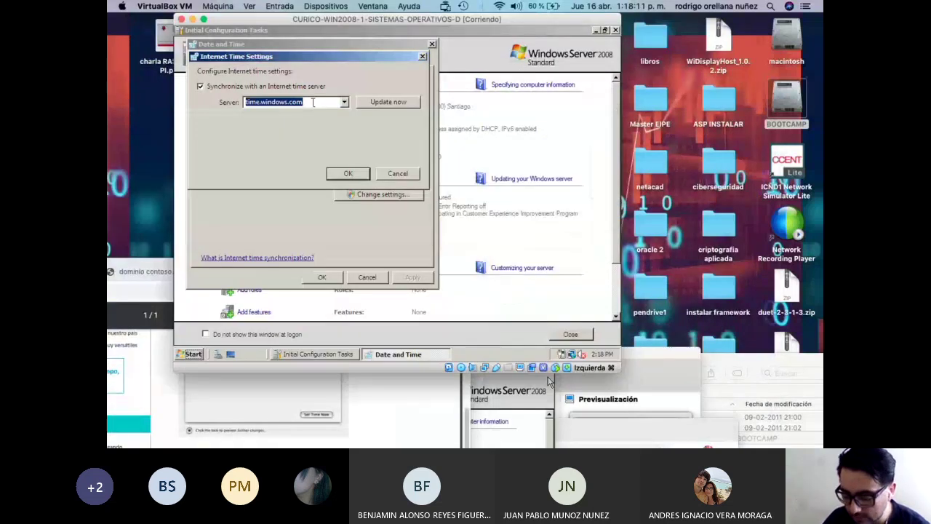
text(ntp.shoa.cl)
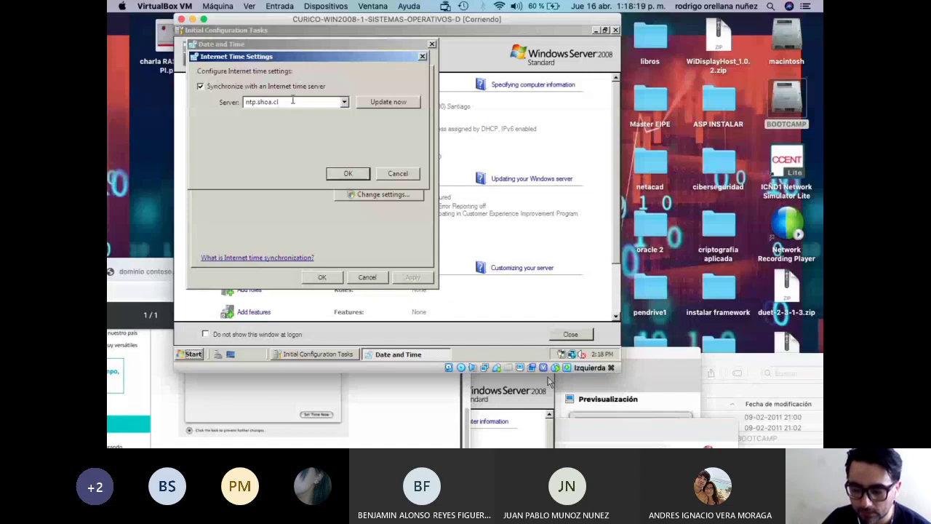
drag(294, 102, 175, 106)
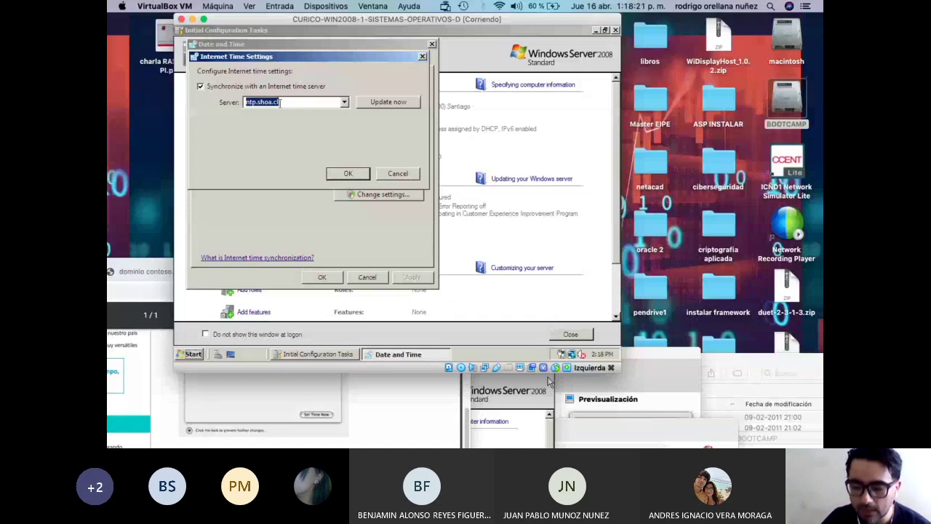
click(348, 175)
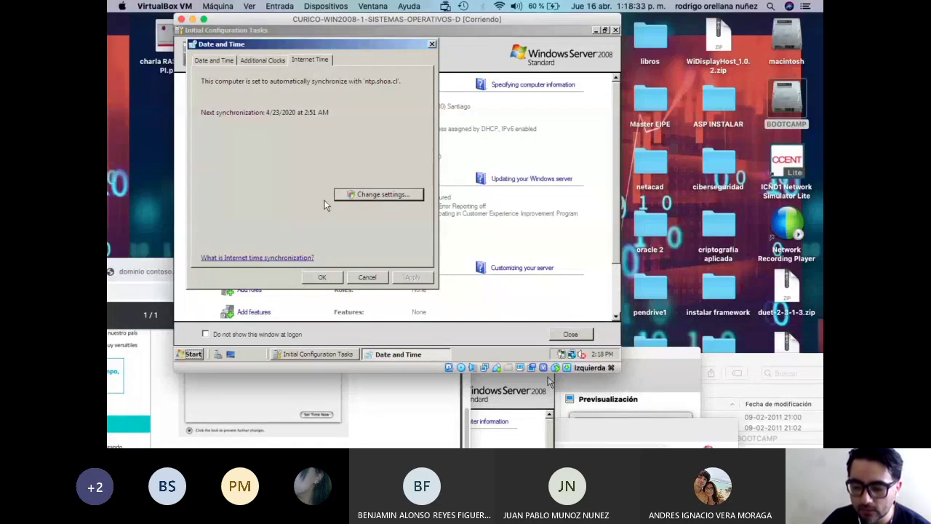
Update NS1's clock from ntp.shoa.cl now and close the date and time dialogs.
click(353, 195)
click(387, 101)
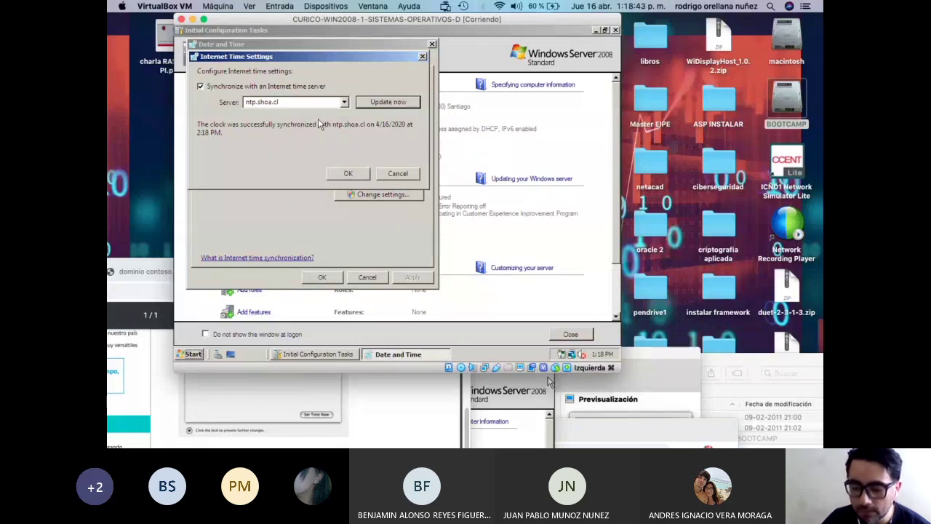
mouse_move(601, 356)
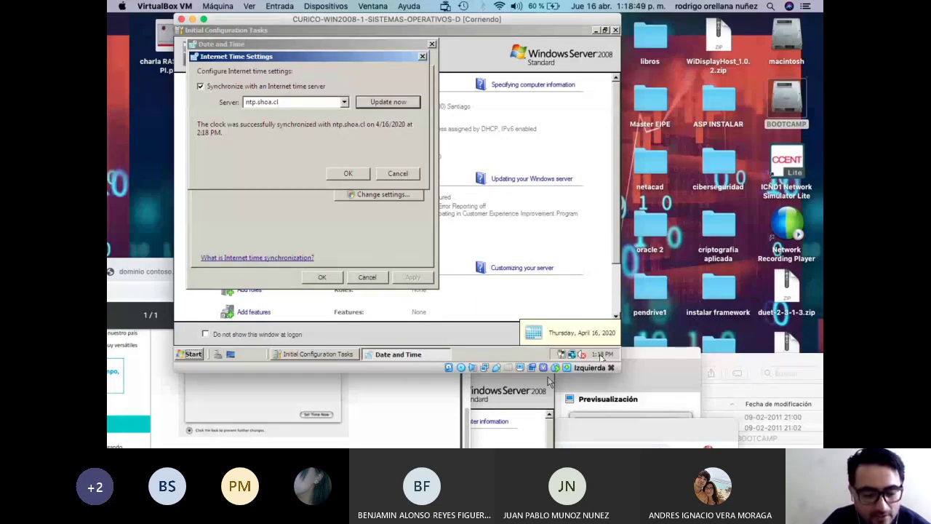
click(393, 102)
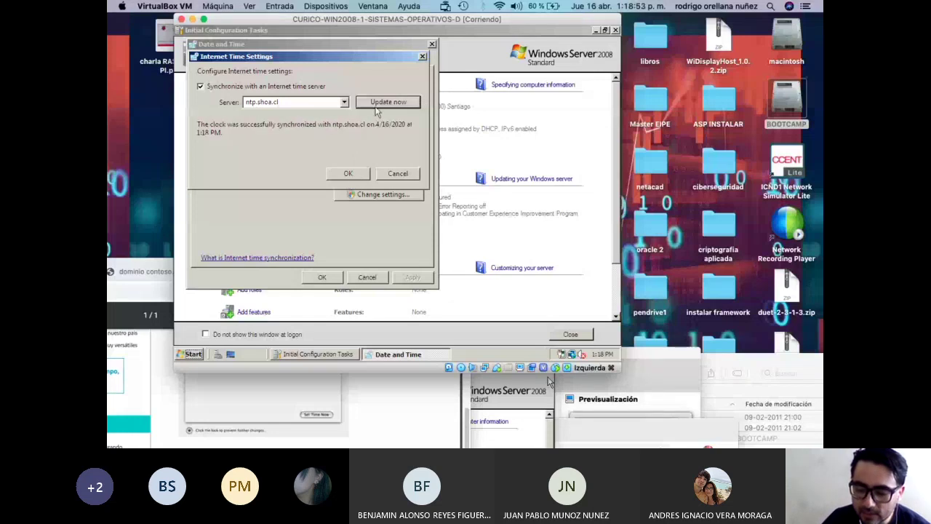
click(347, 174)
click(323, 277)
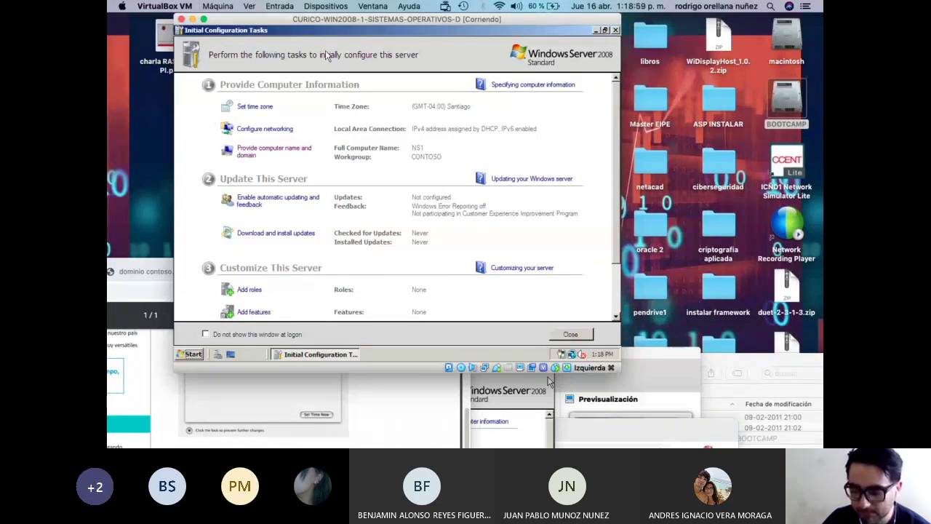
Reposition the NS1 and NS2 windows and display NS2's taskbar clock.
drag(335, 20, 513, 20)
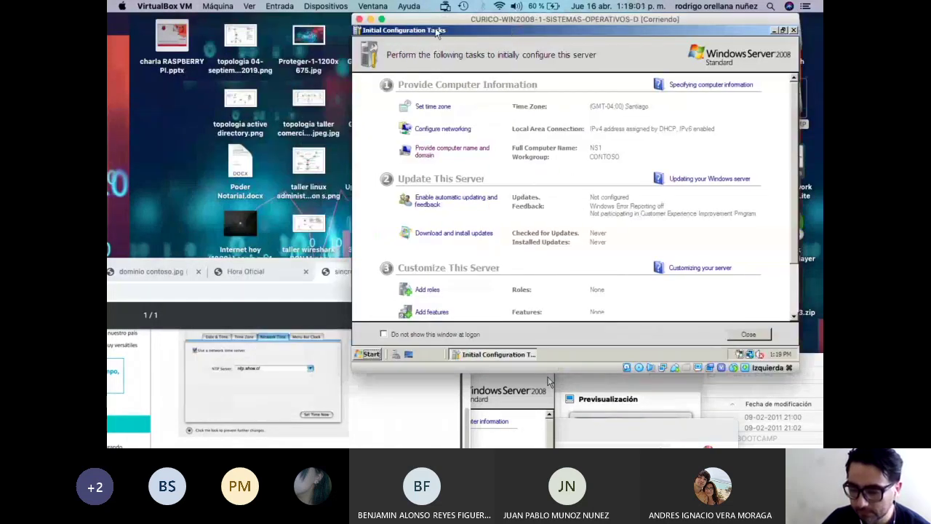
drag(453, 21, 205, 17)
click(601, 431)
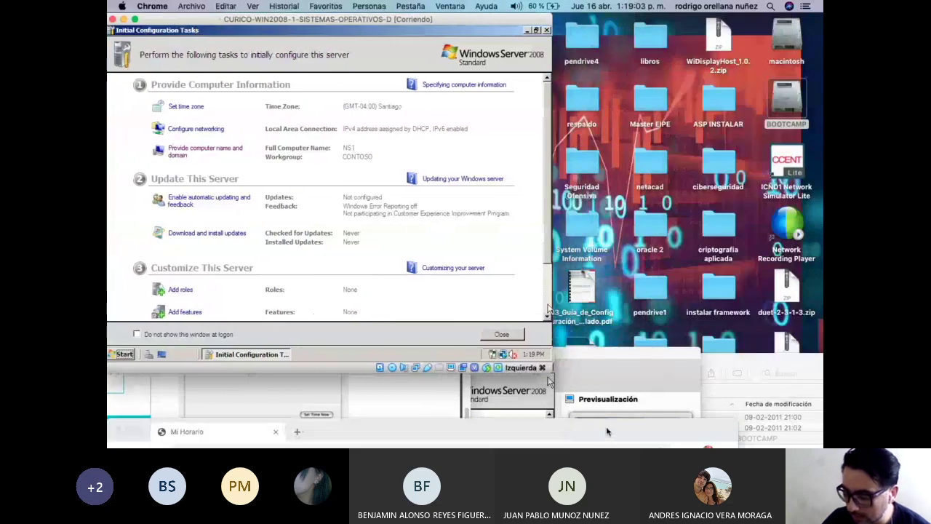
click(509, 401)
drag(485, 357, 511, 53)
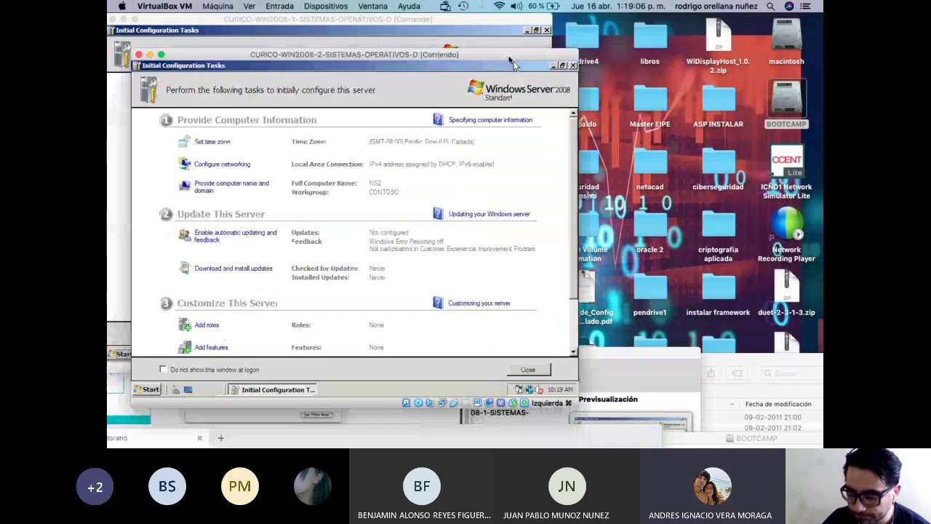
click(561, 390)
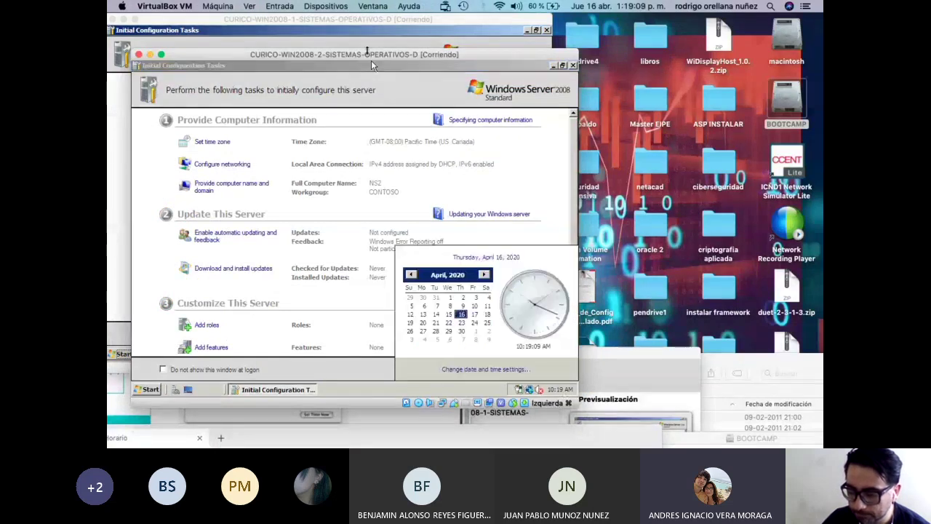
Shift both server windows right and down, then bring the sincronizacion.pdf window forward.
drag(371, 60, 599, 121)
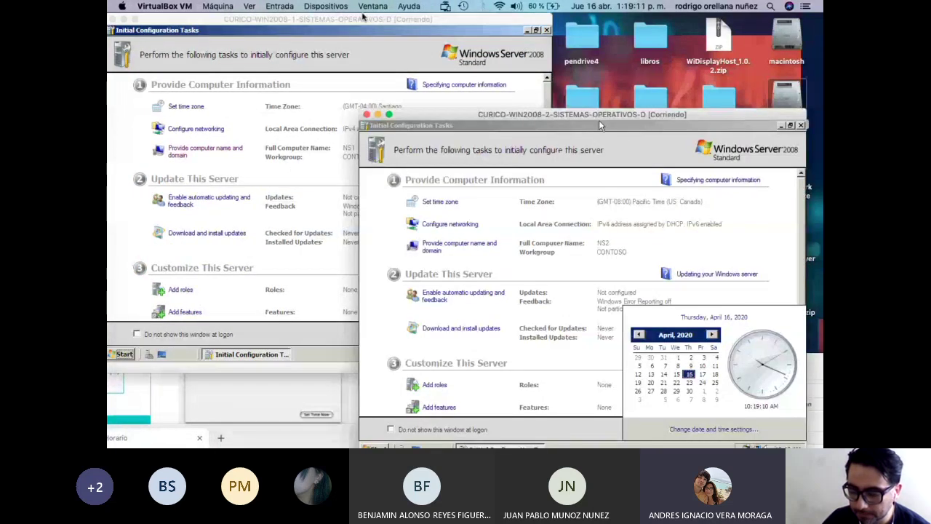
click(288, 22)
drag(288, 22, 680, 151)
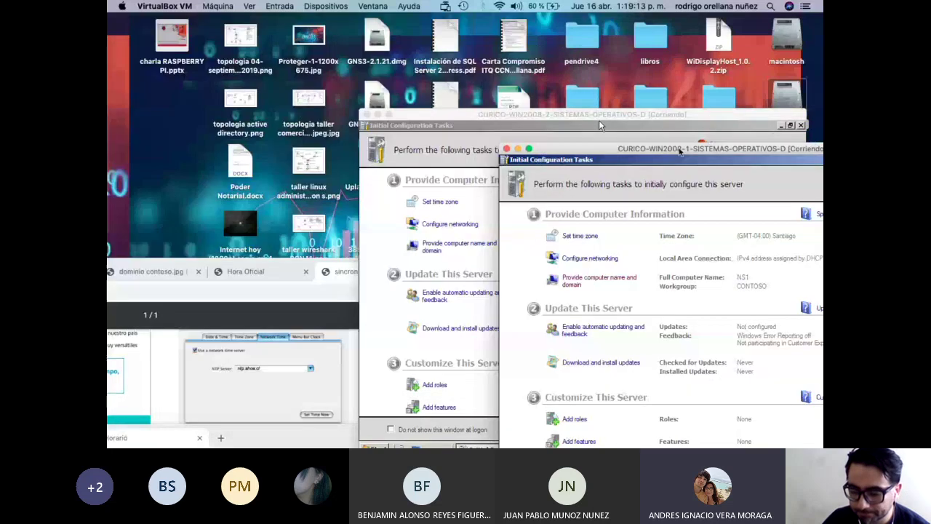
drag(599, 120, 749, 205)
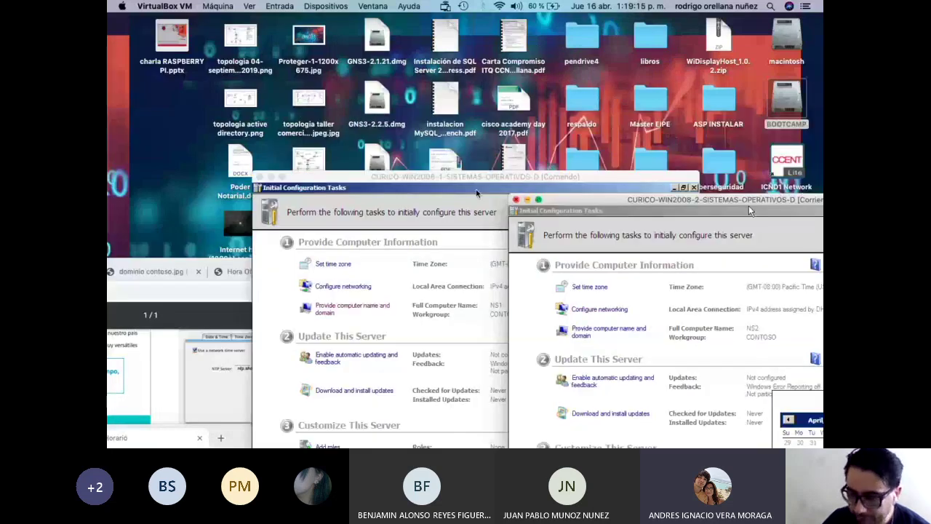
drag(477, 193, 708, 305)
click(551, 157)
Drag Chrome to the right and switch to the Hora Oficial Preguntas Frecuentes tab.
drag(551, 158, 601, 77)
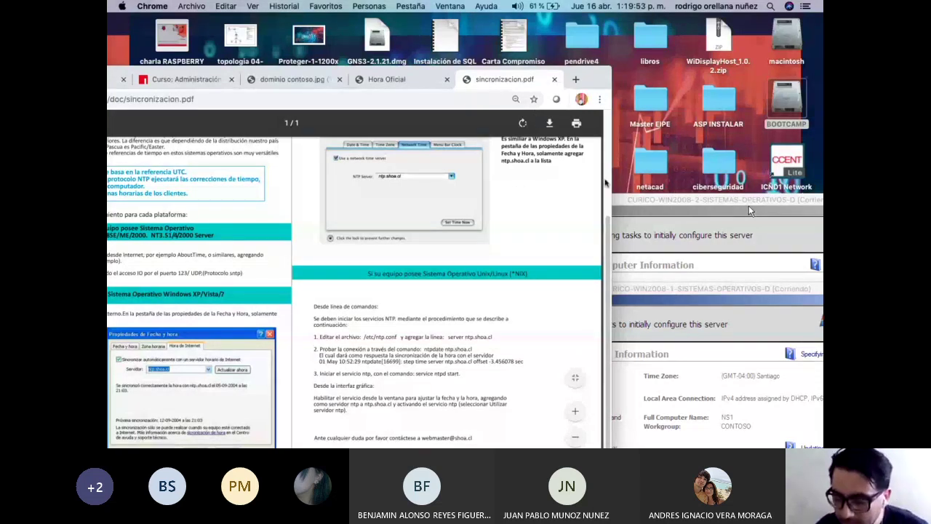
drag(596, 81, 729, 70)
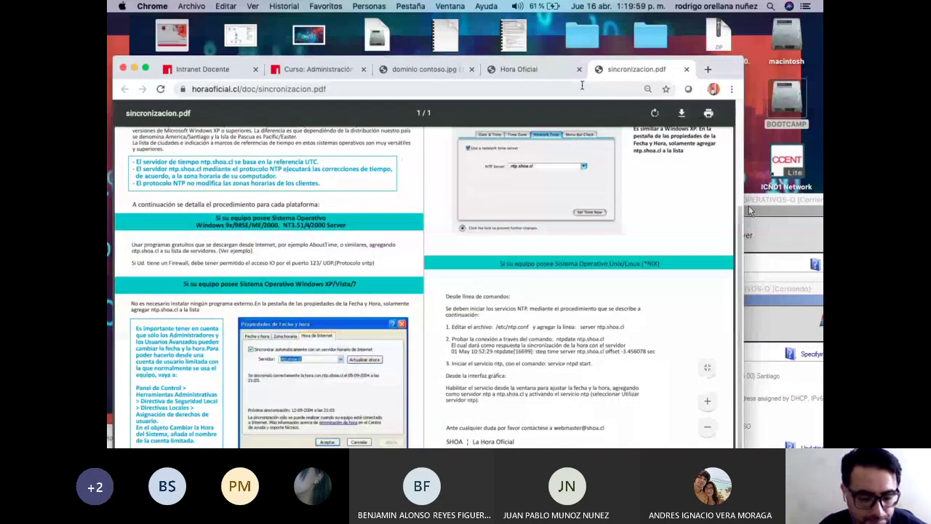
click(564, 70)
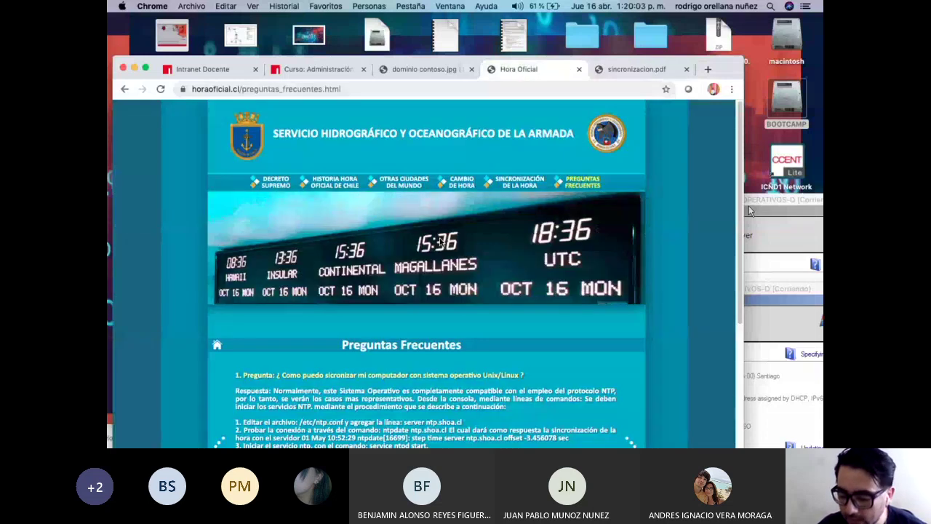
scroll(440, 242, down, 3)
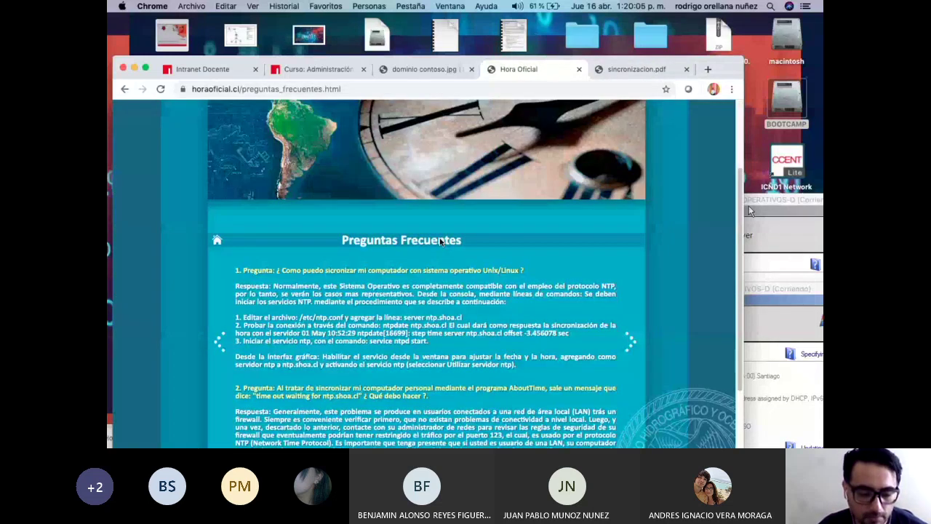
scroll(440, 240, up, 3)
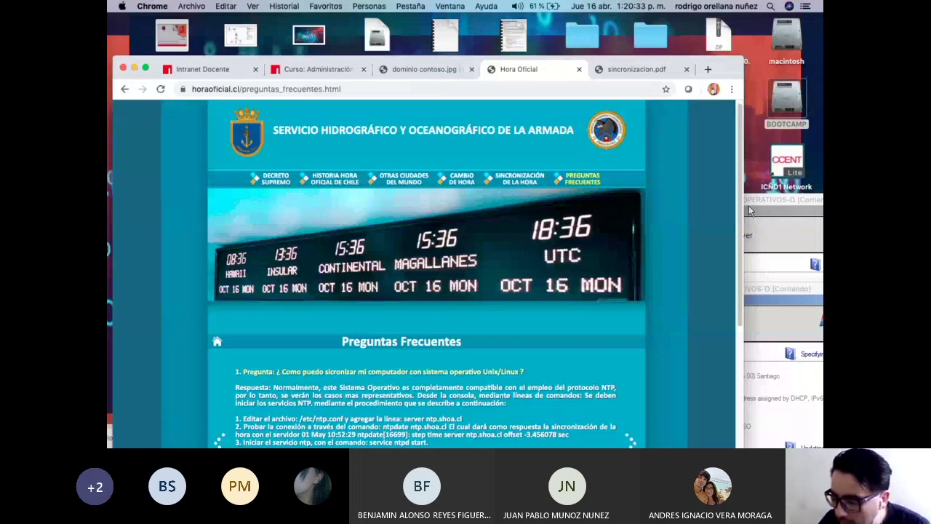
Search Google for ntp.usm.cl in a new tab, correcting the mistyped mntp.usm.cl.
click(708, 69)
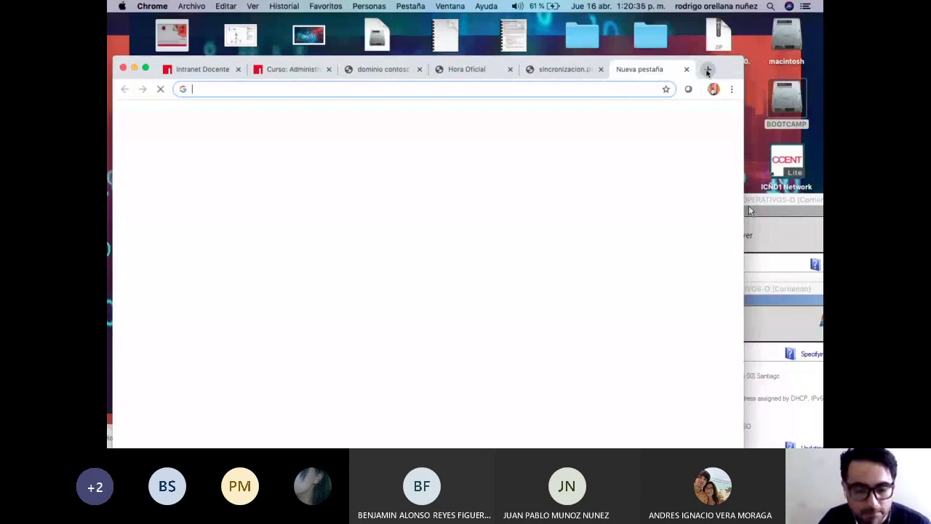
text(goog)
key(Return)
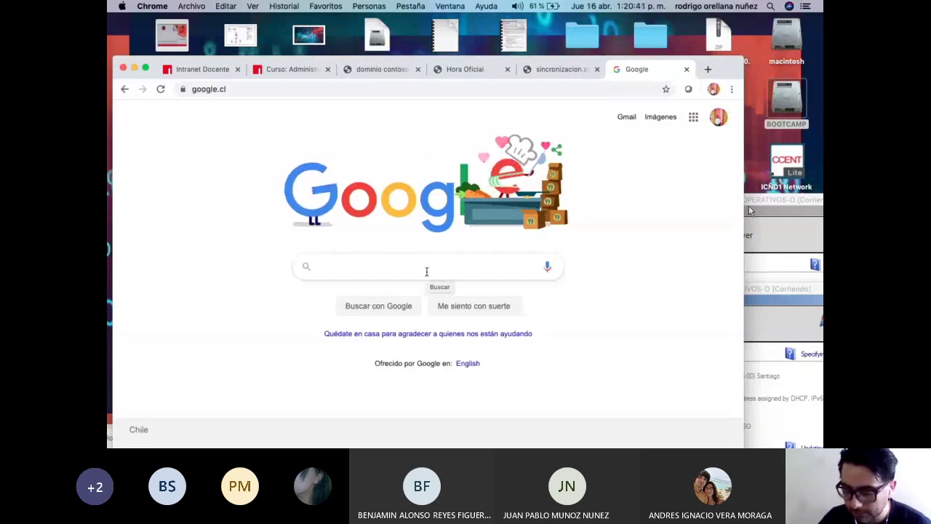
text(mntp)
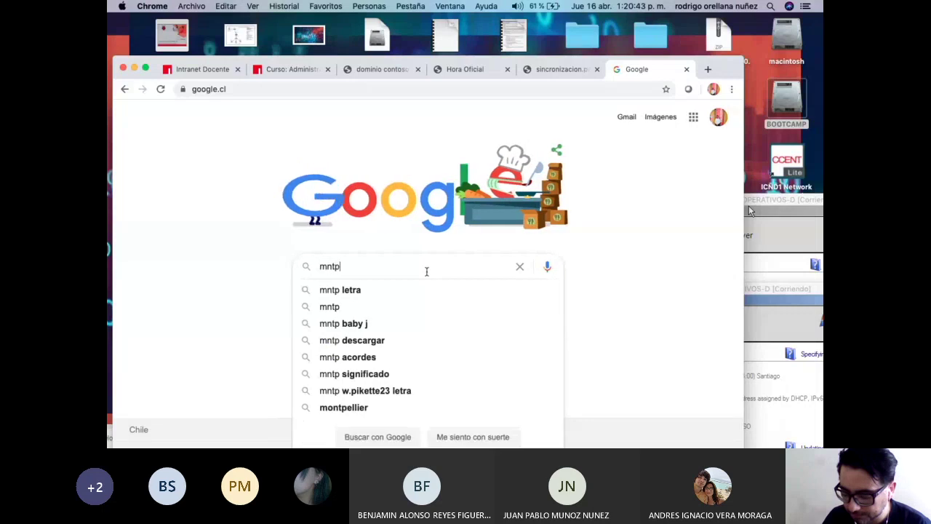
text(.usm.cl)
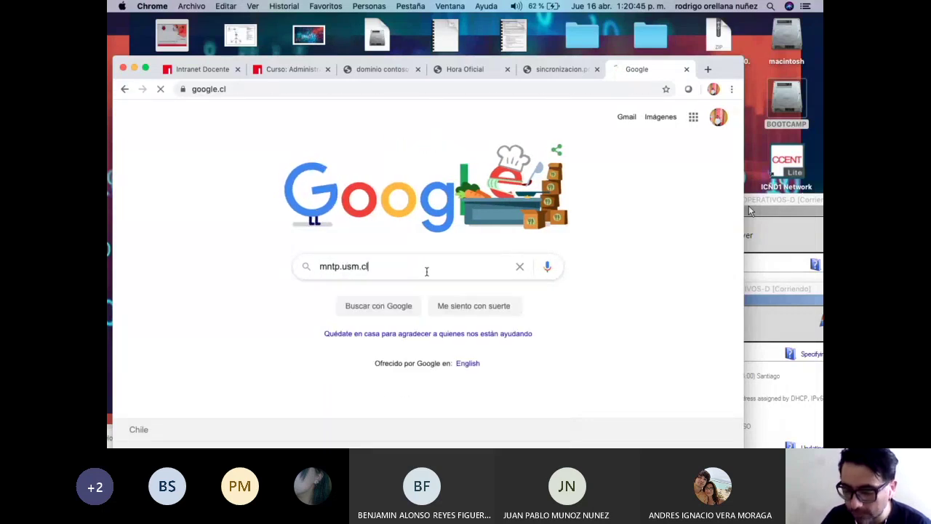
key(Return)
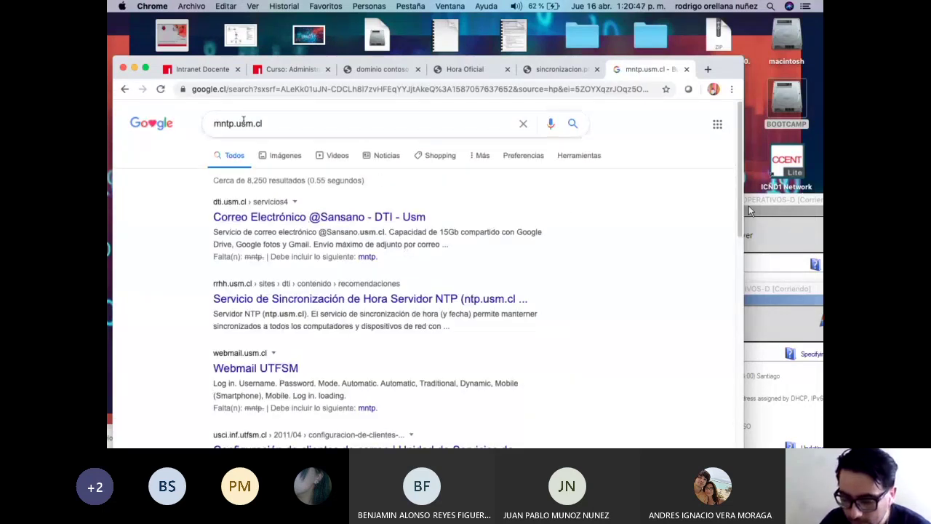
click(224, 124)
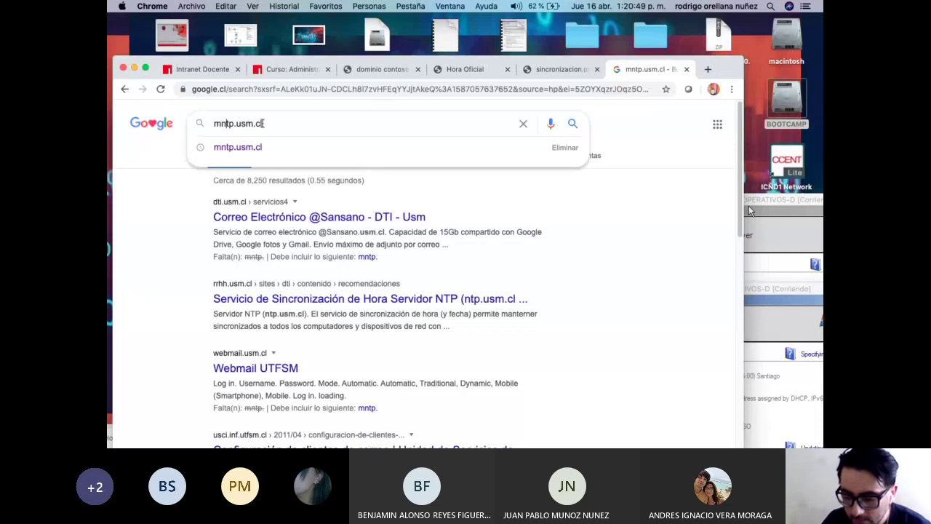
key(BackSpace)
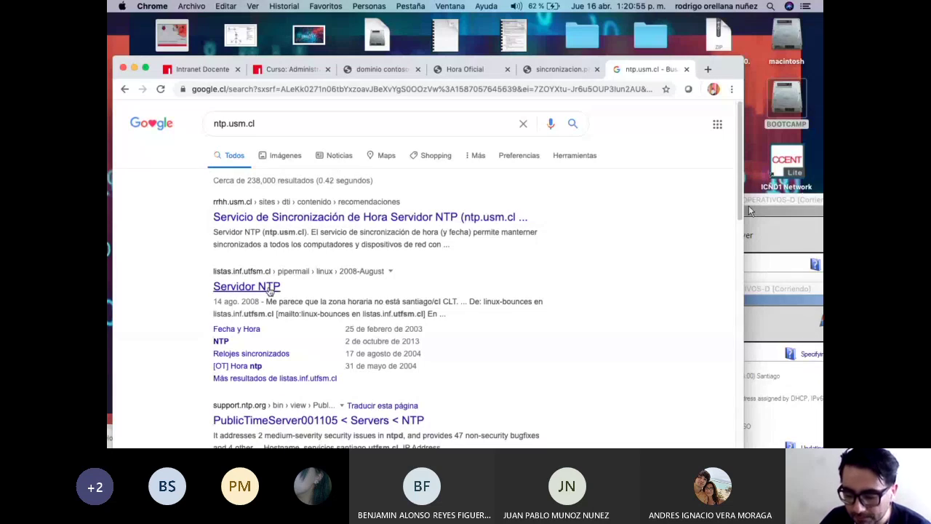
Check the first NTP server result twice, returning to the results each time.
scroll(381, 287, down, 3)
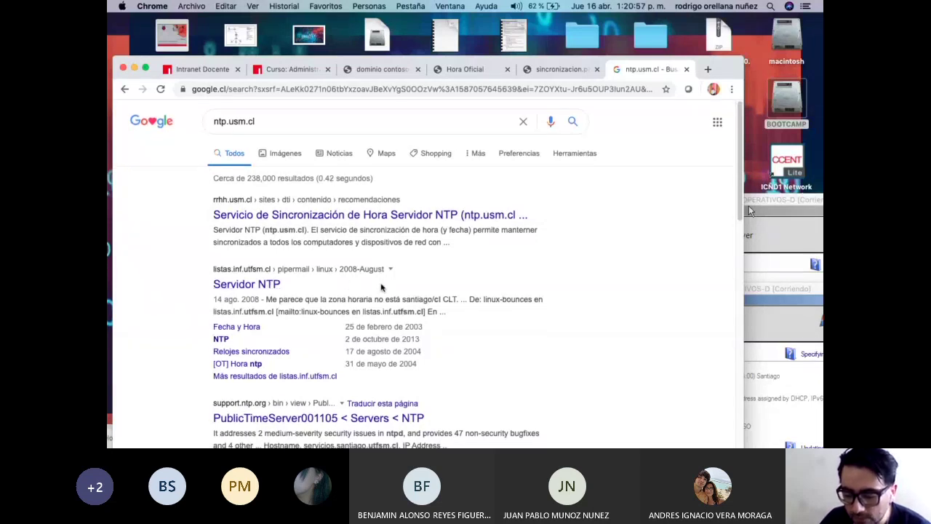
scroll(381, 287, up, 3)
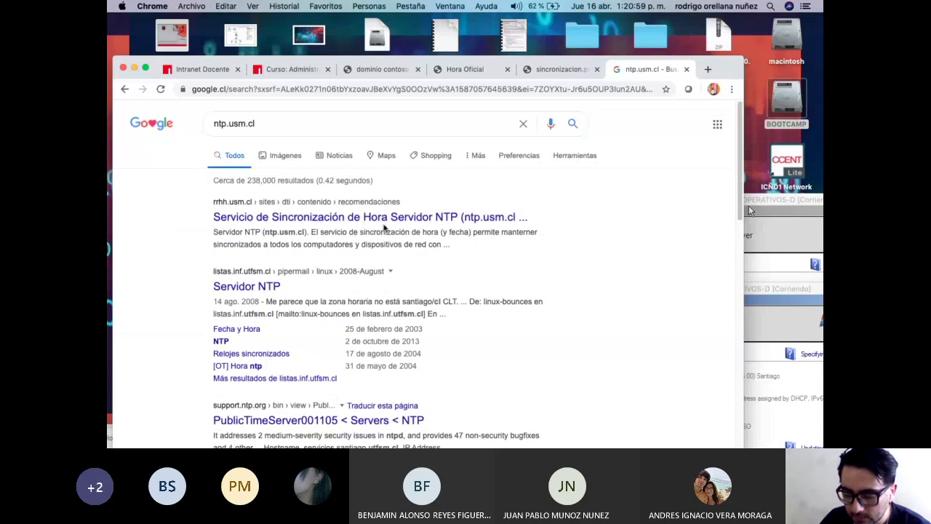
click(497, 220)
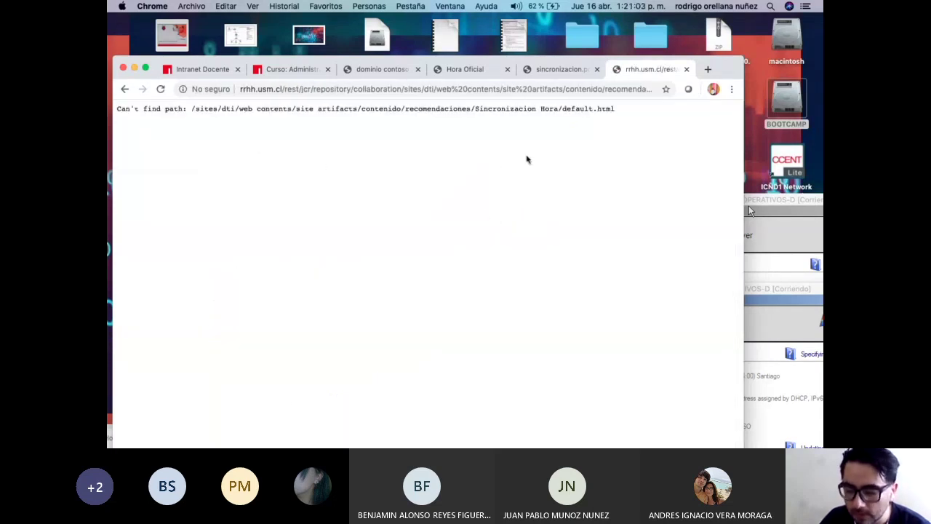
click(125, 89)
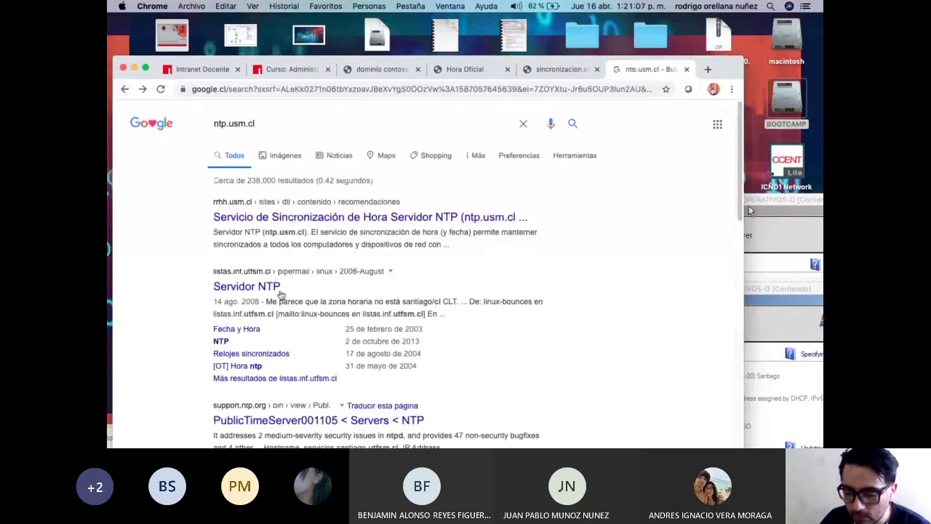
scroll(309, 295, down, 3)
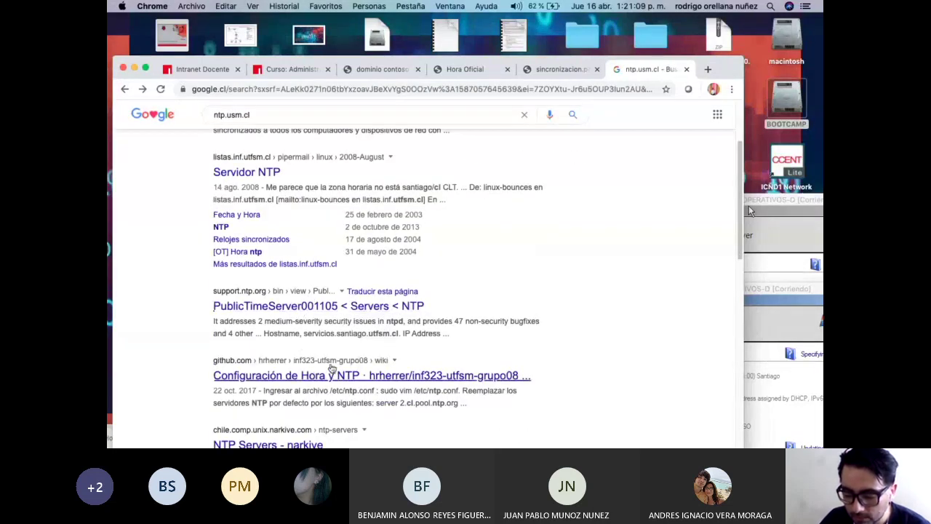
scroll(332, 366, up, 2)
click(291, 218)
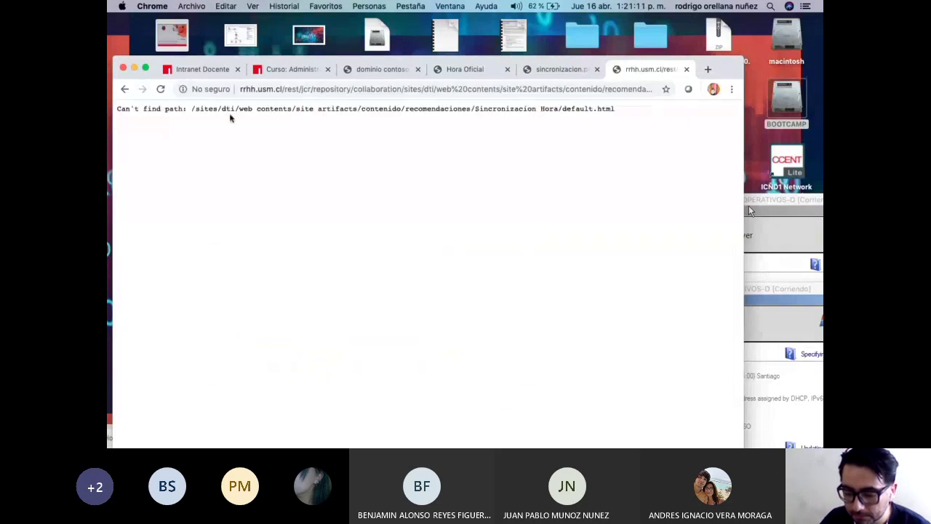
click(123, 88)
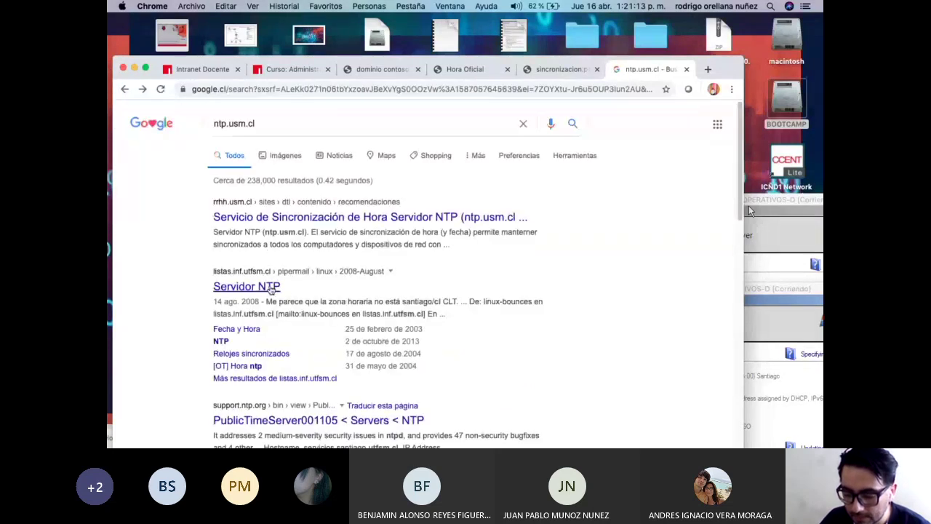
Read the 'Servidor NTP' listas.inf.utfsm.cl thread, then return to the results.
click(262, 286)
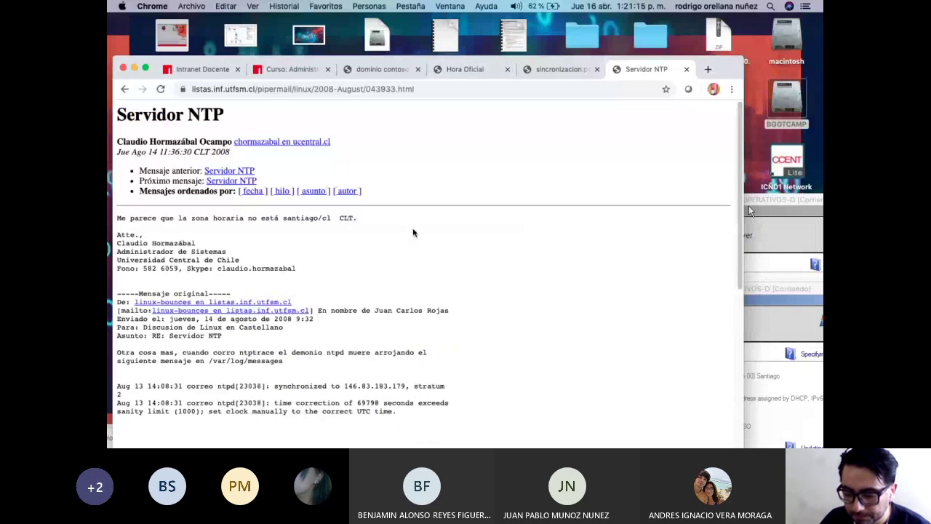
scroll(419, 236, down, 1)
scroll(414, 238, down, 3)
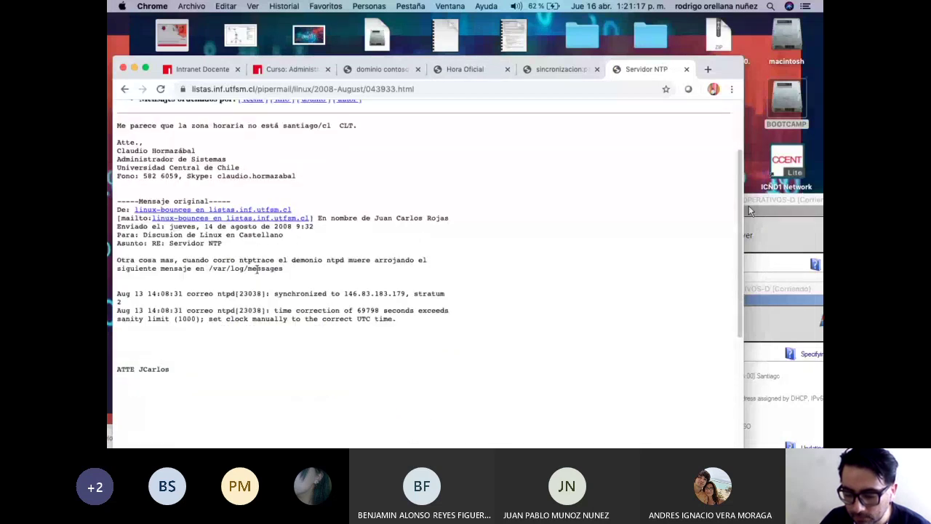
scroll(412, 239, up, 5)
click(124, 88)
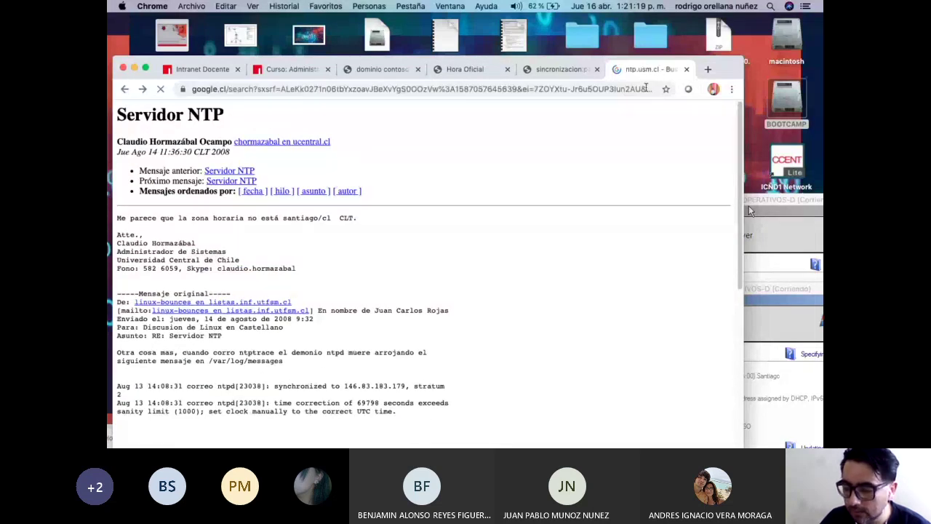
Switch tabs and search ntp.shoa.cl on google.cl.
click(558, 69)
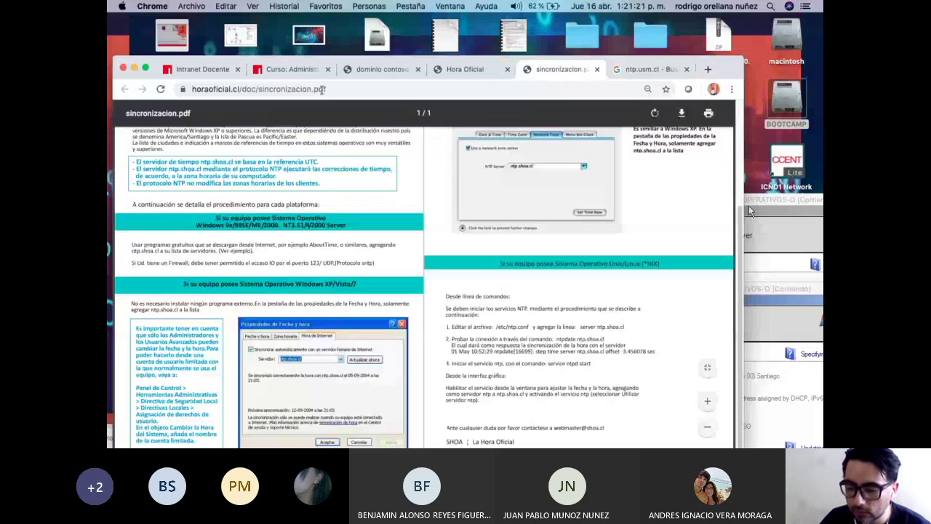
key(ctrl+shift+Tab)
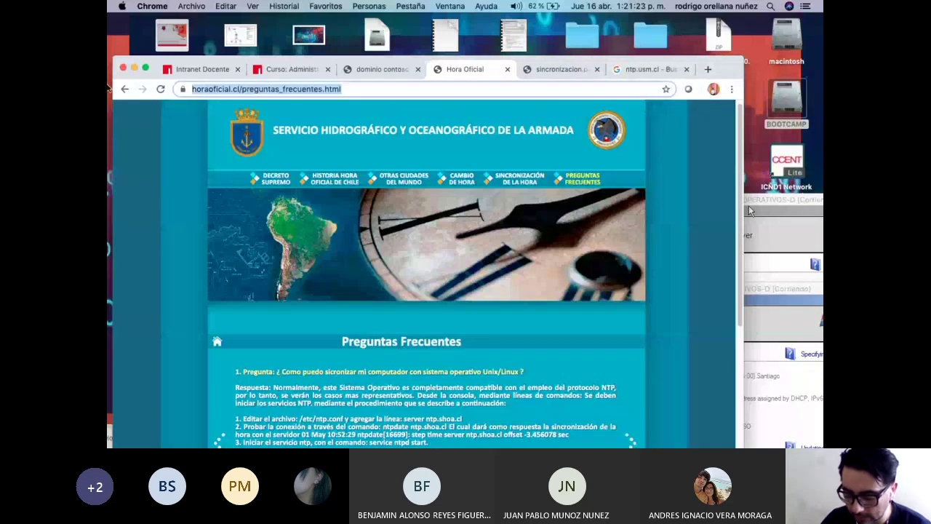
text(google.cl)
key(Return)
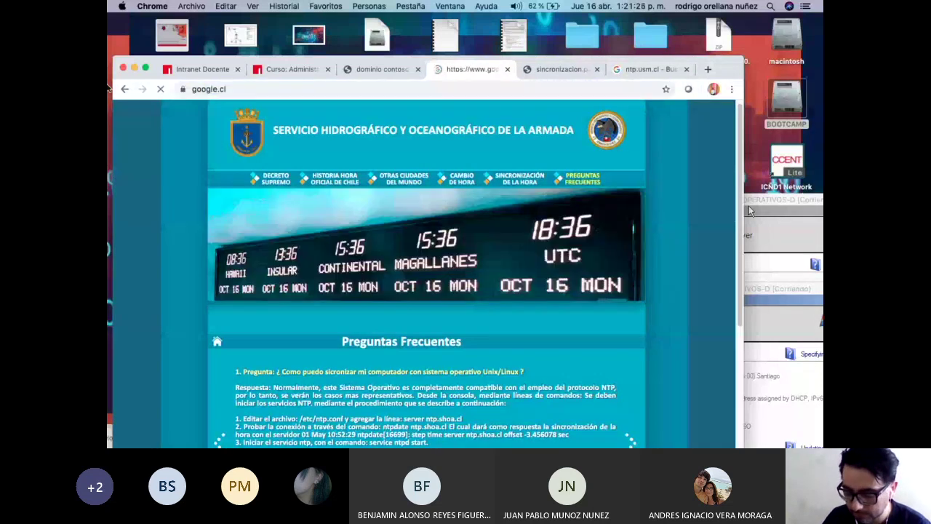
text(ntp)
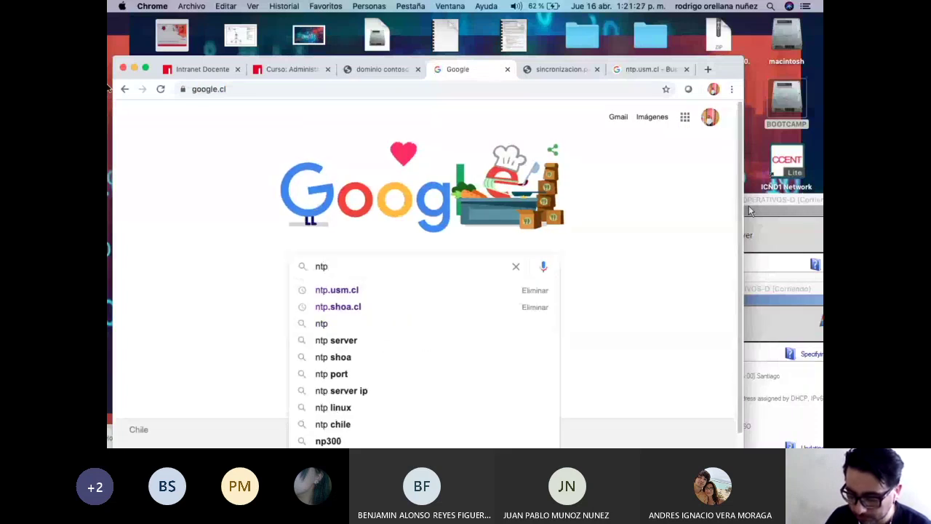
text(.shoa.cl)
key(Return)
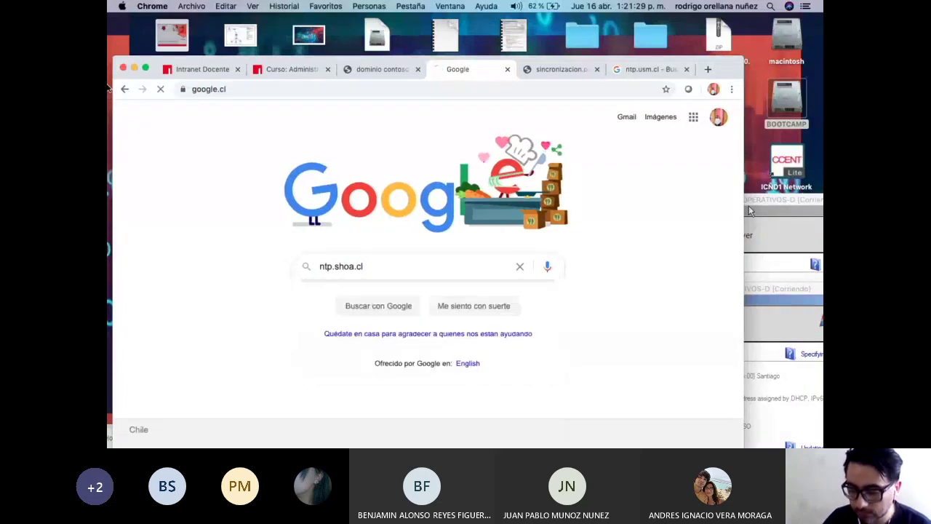
Browse the ntp.shoa.cl image results, then move Chrome down to uncover the server windows.
click(285, 161)
scroll(501, 258, down, 5)
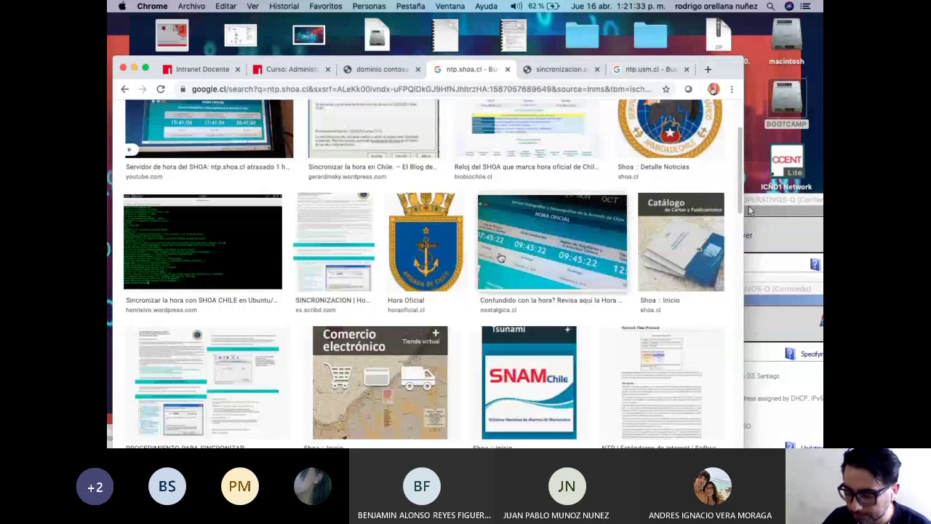
scroll(501, 258, up, 2)
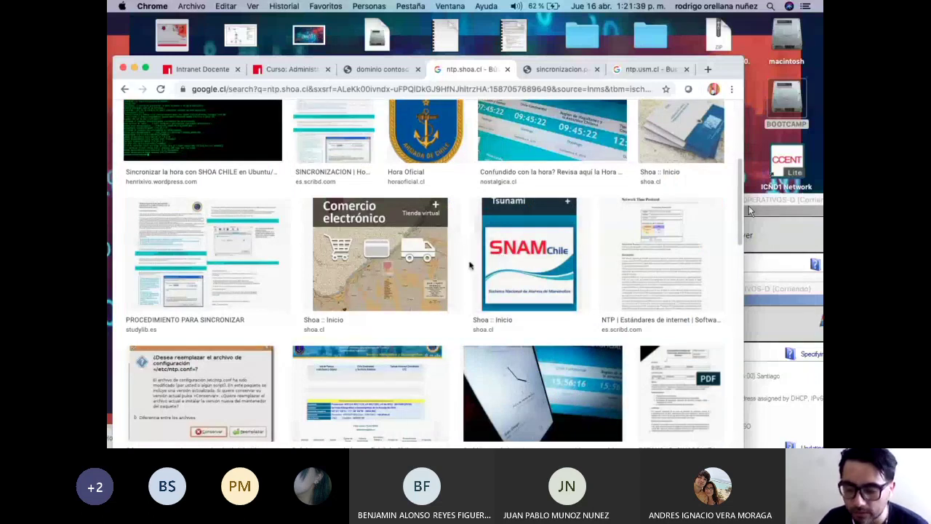
scroll(500, 258, down, 3)
scroll(468, 277, up, 6)
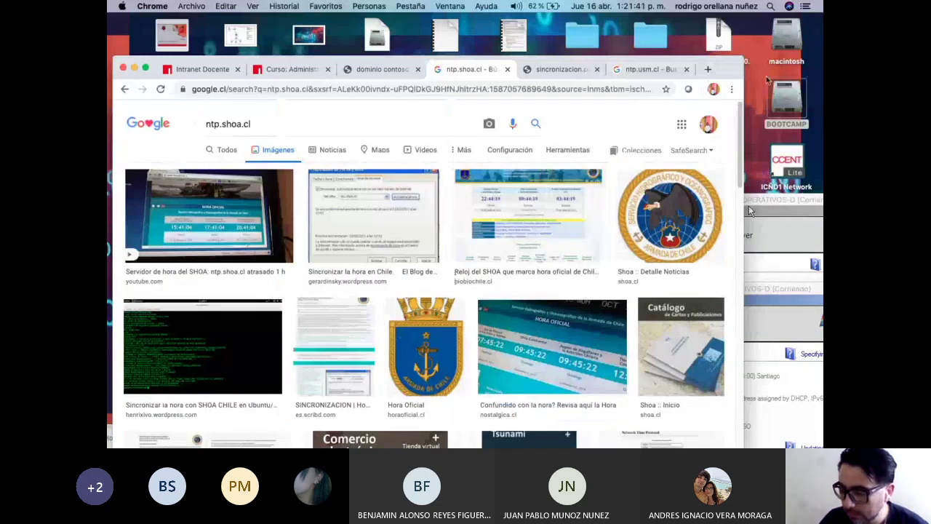
drag(739, 73, 663, 257)
Arrange the NS1 and NS2 windows and bring up NS2's Internet Time settings.
click(677, 291)
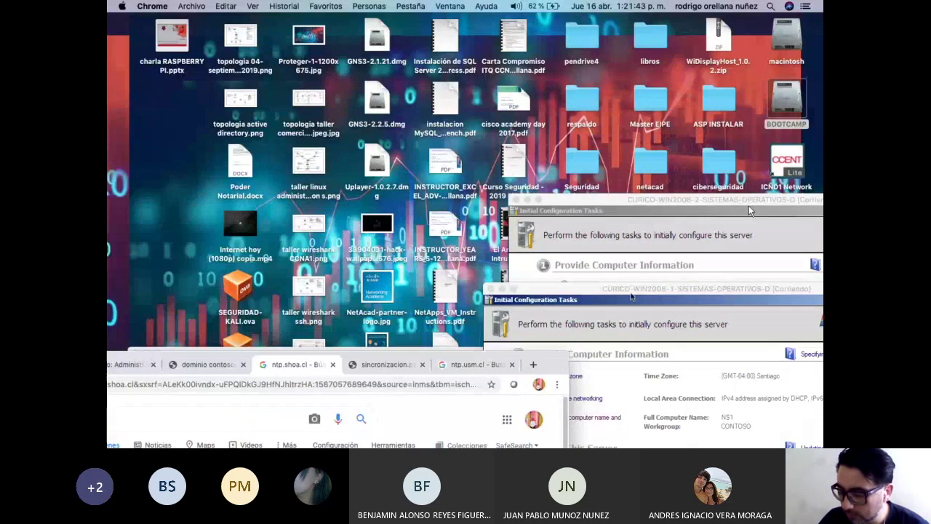
drag(677, 291, 259, 61)
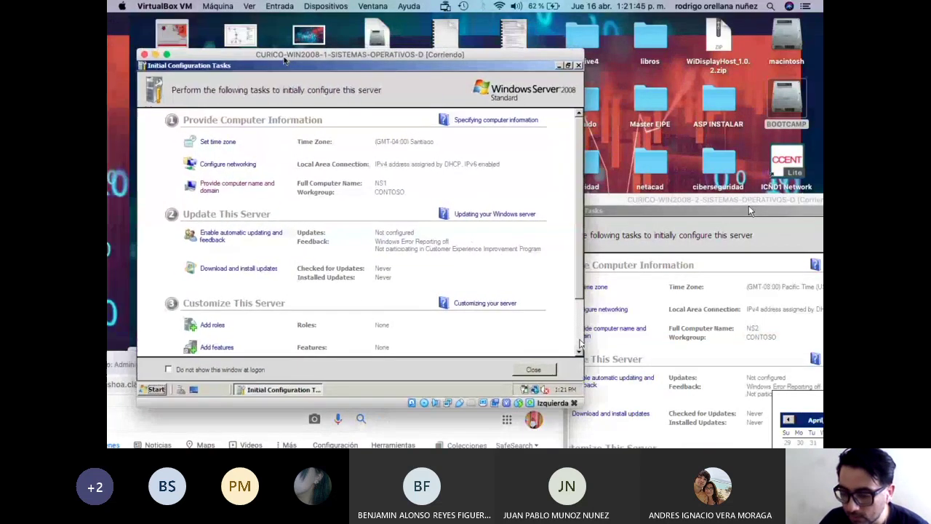
drag(749, 210, 434, 29)
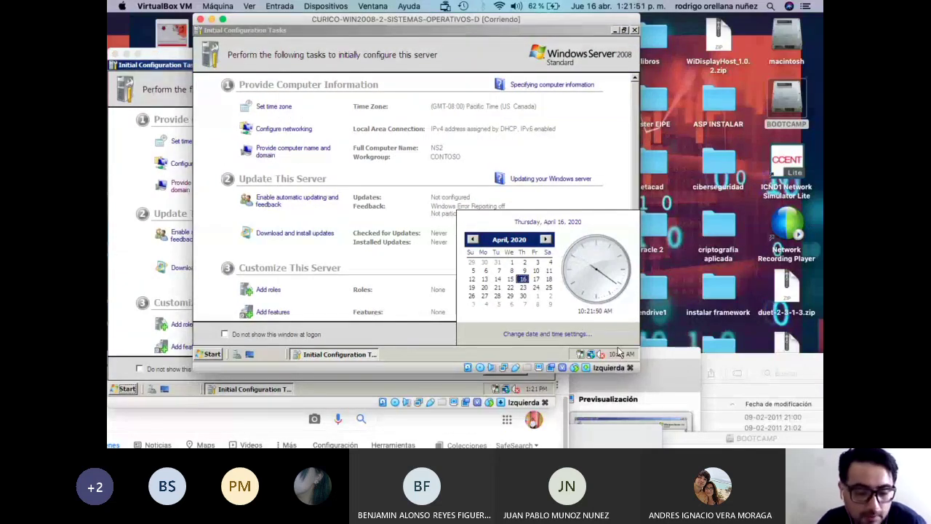
click(549, 335)
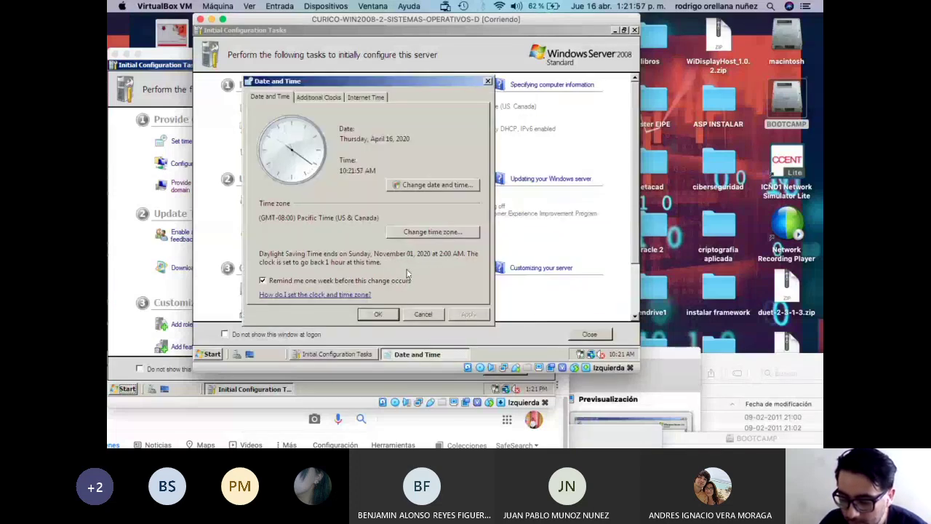
click(361, 97)
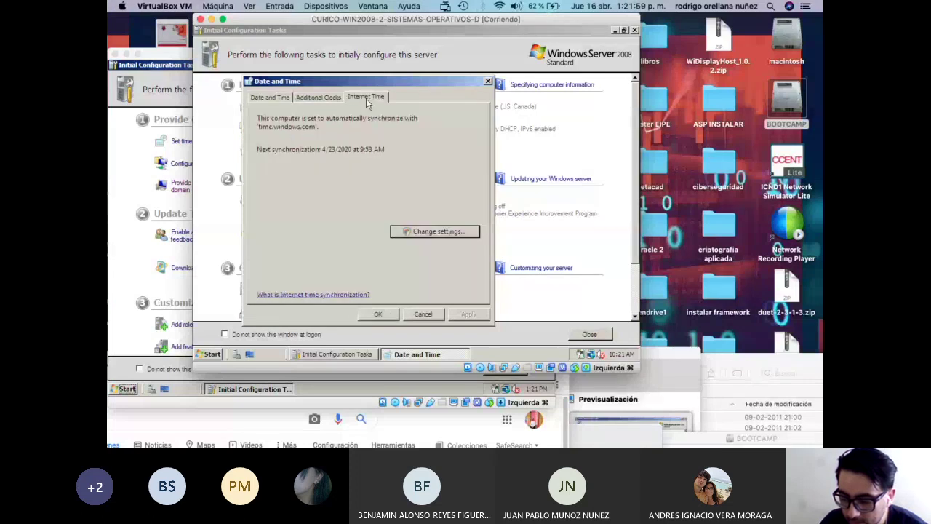
Set NS2's internet time server to ntp.shoa.cl and synchronize the clock now.
click(439, 232)
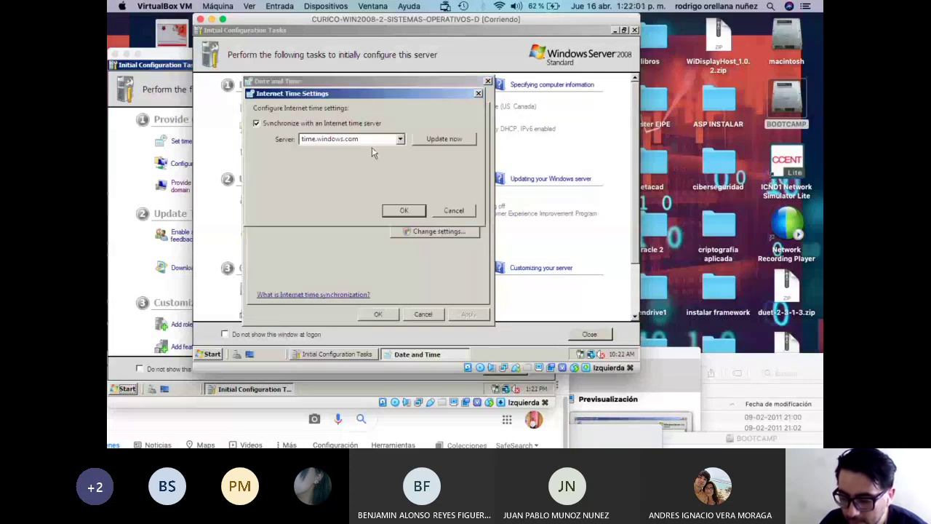
double_click(329, 139)
text(ntp.shoa.cl)
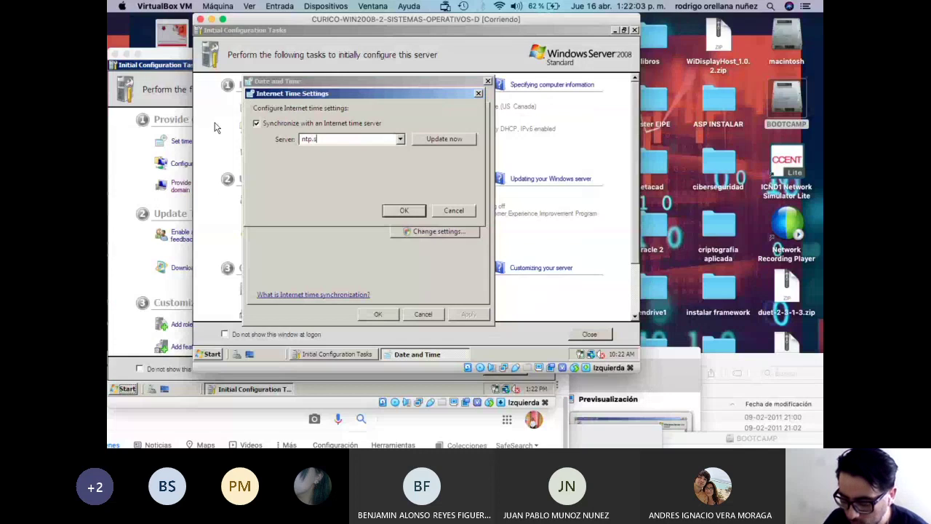
click(442, 138)
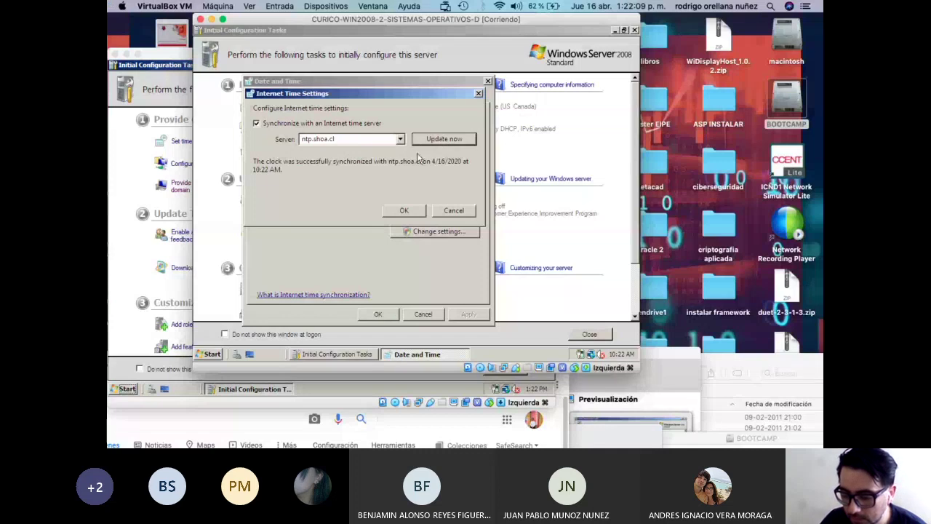
click(437, 143)
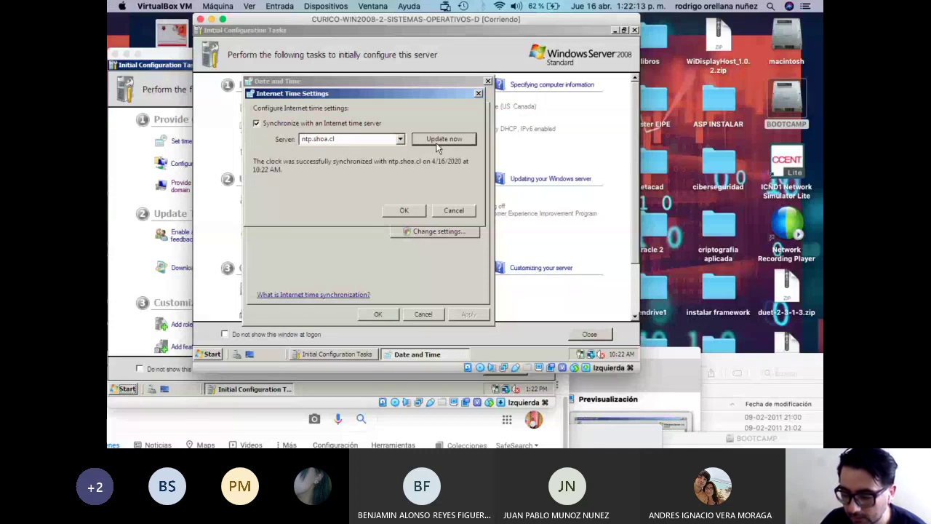
click(401, 211)
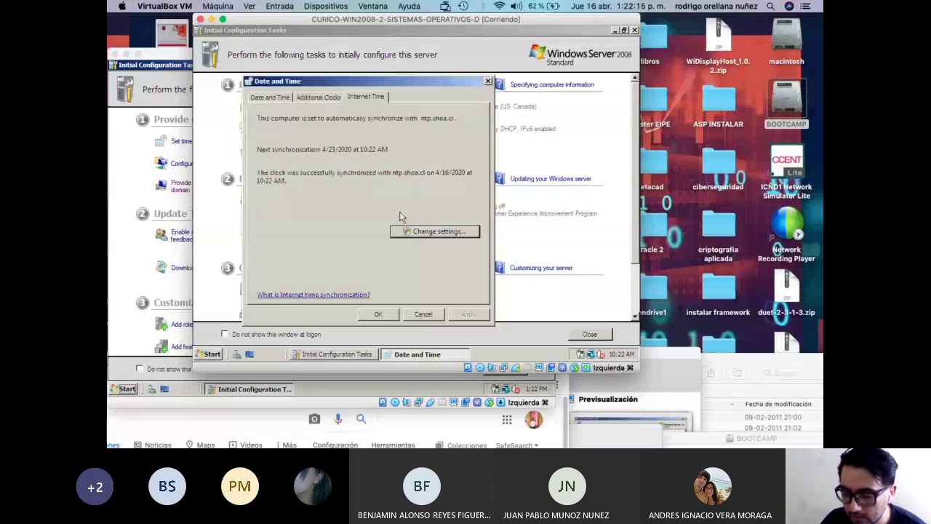
click(416, 233)
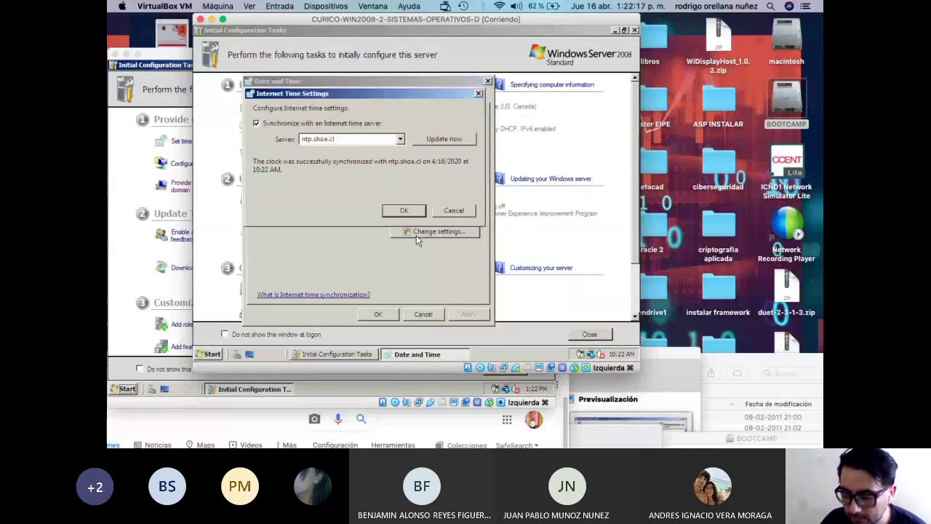
click(404, 211)
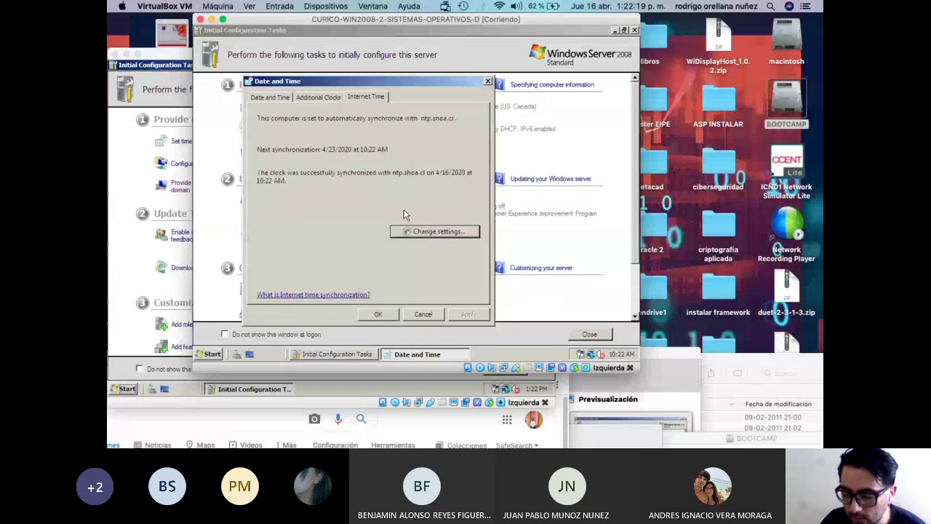
click(279, 98)
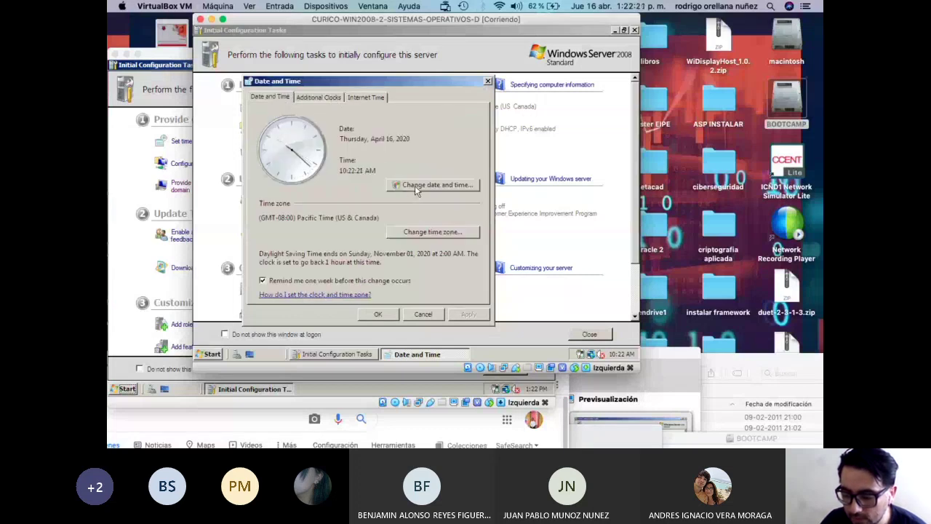
Change NS2's time zone to (GMT-04:00) Santiago.
click(433, 232)
click(368, 140)
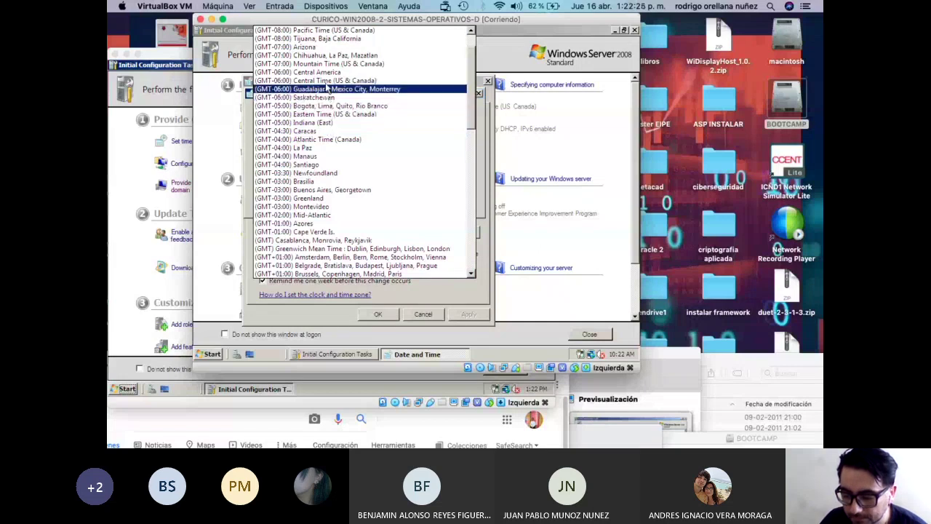
click(325, 164)
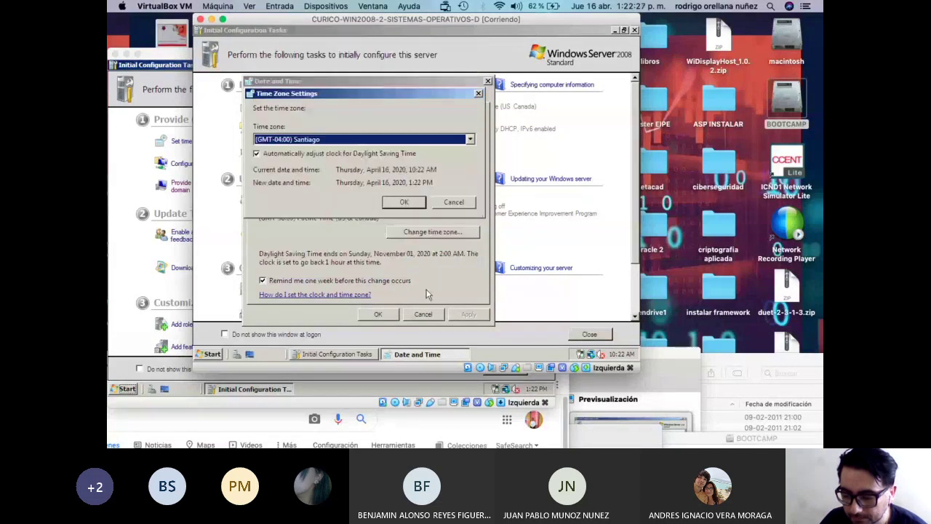
click(404, 207)
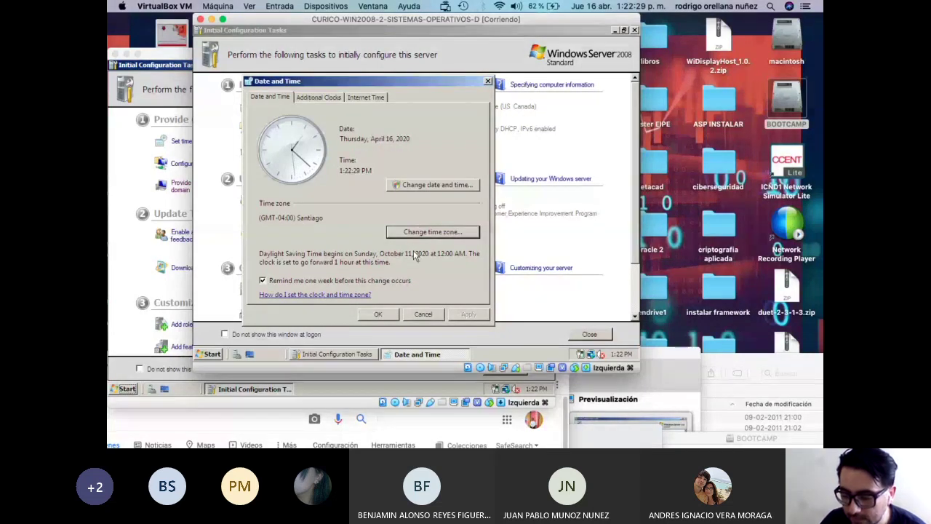
Resynchronize NS2's clock with ntp.shoa.cl and close the Date and Time settings.
click(366, 97)
click(429, 232)
click(439, 138)
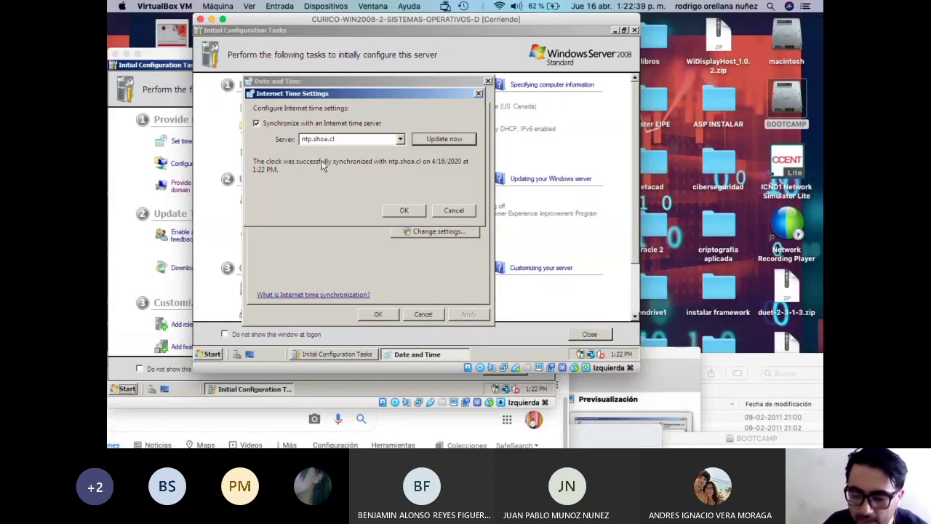
click(404, 210)
click(386, 313)
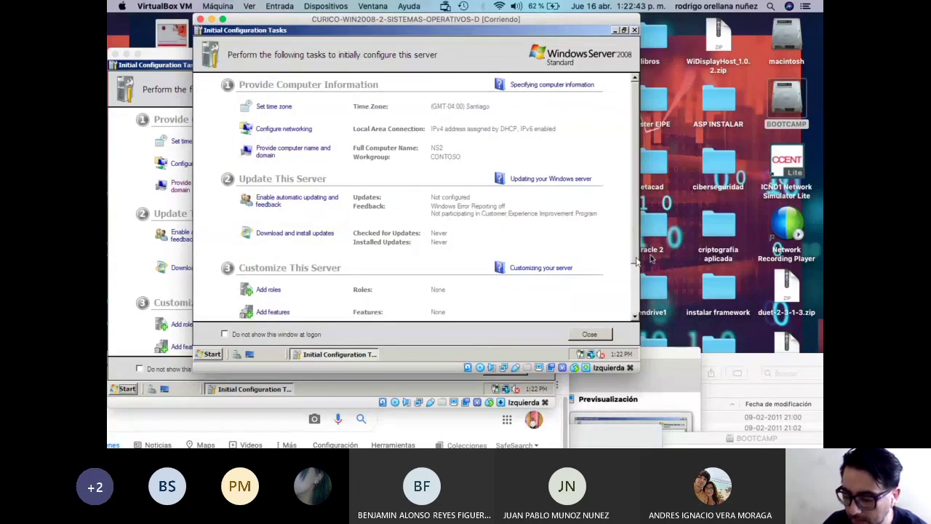
Reposition both VM windows with NS1 in front and close NS1's Initial Configuration Tasks.
drag(418, 26, 523, 31)
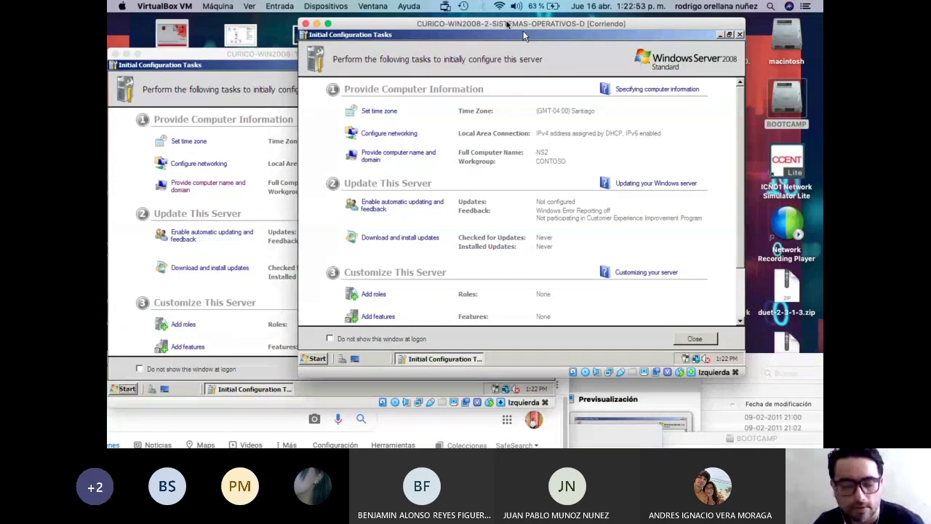
drag(523, 30, 581, 50)
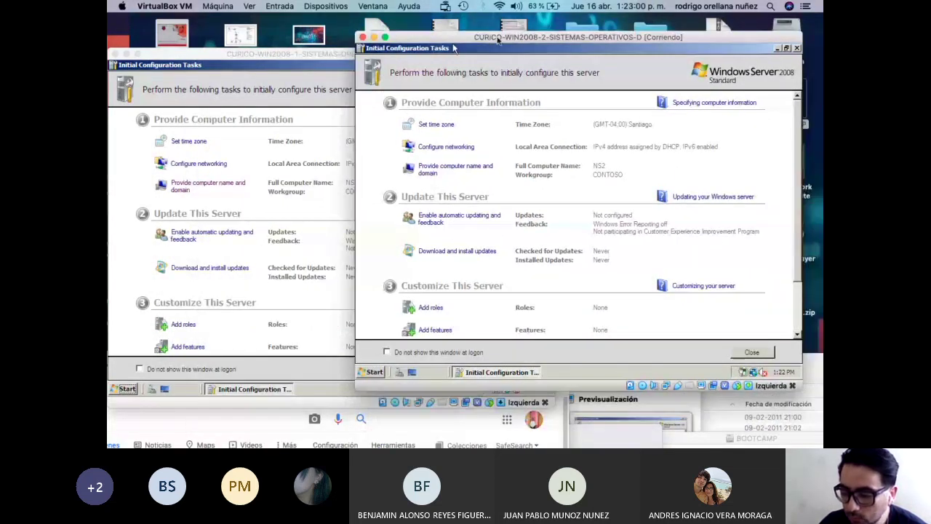
drag(453, 48, 355, 258)
drag(306, 58, 545, 29)
drag(302, 258, 236, 288)
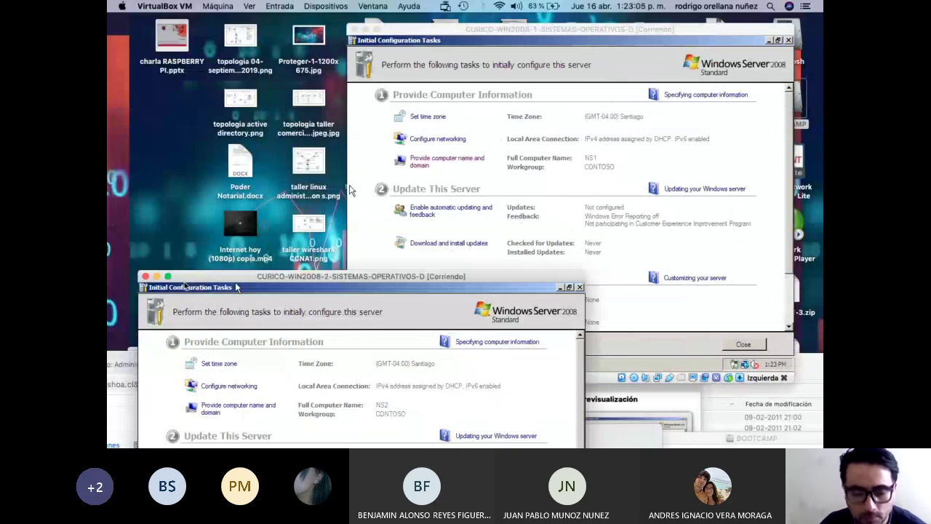
click(349, 190)
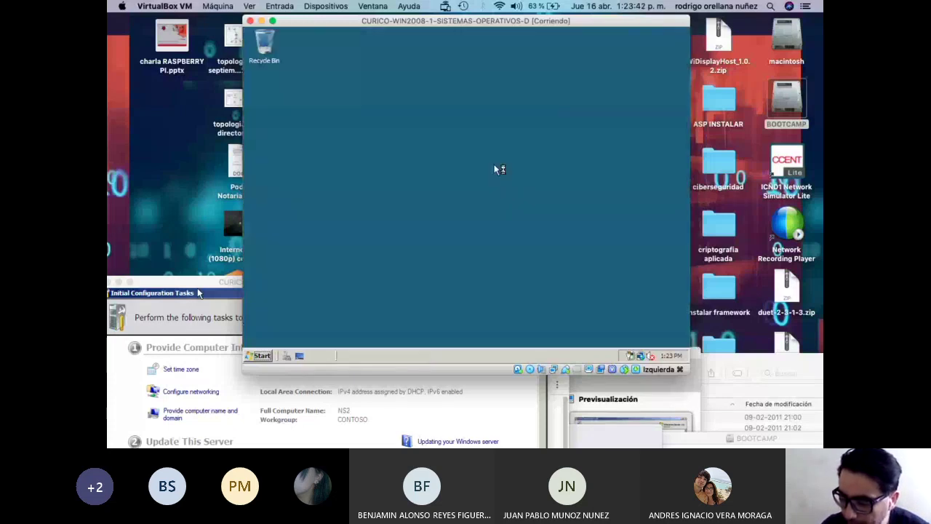
click(684, 32)
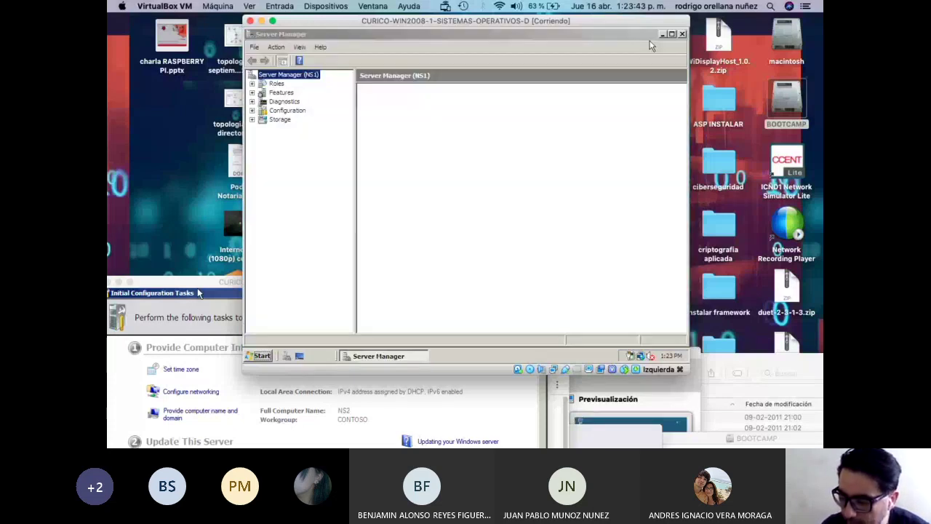
Close NS1's Server Manager and launch Local Security Policy from Administrative Tools.
click(682, 34)
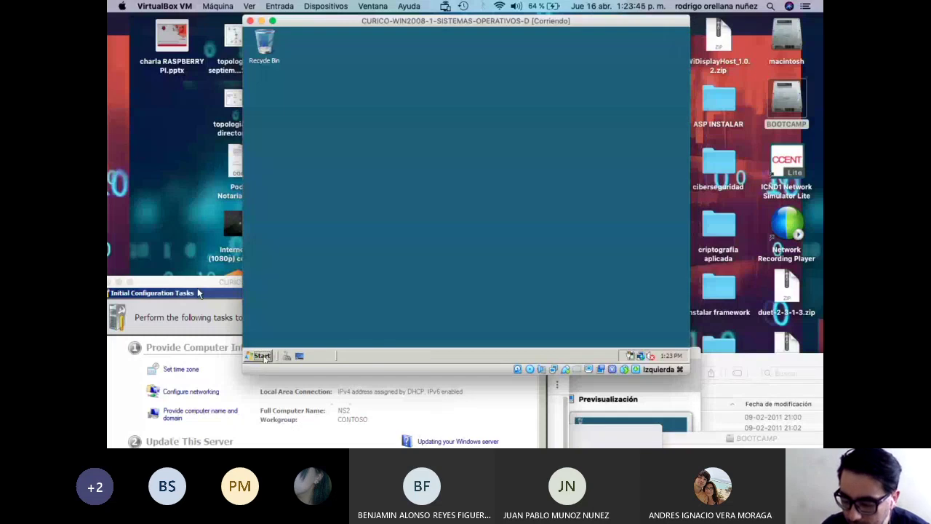
click(262, 356)
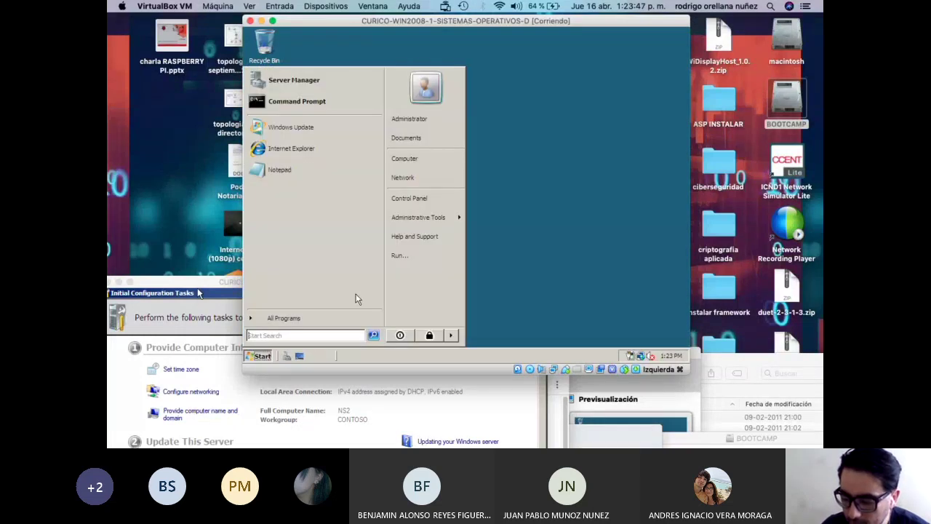
mouse_move(422, 226)
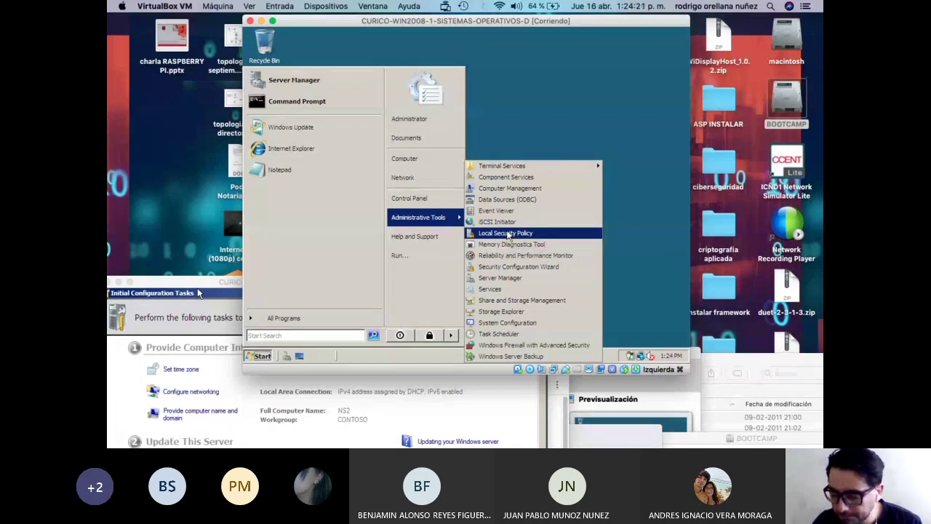
click(508, 234)
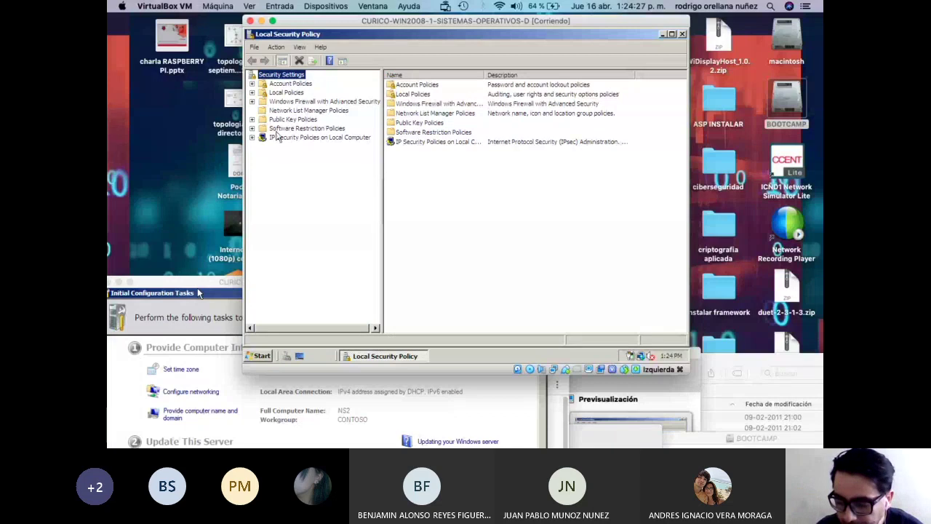
Expand Account Policies and show the Password Policy settings.
click(252, 94)
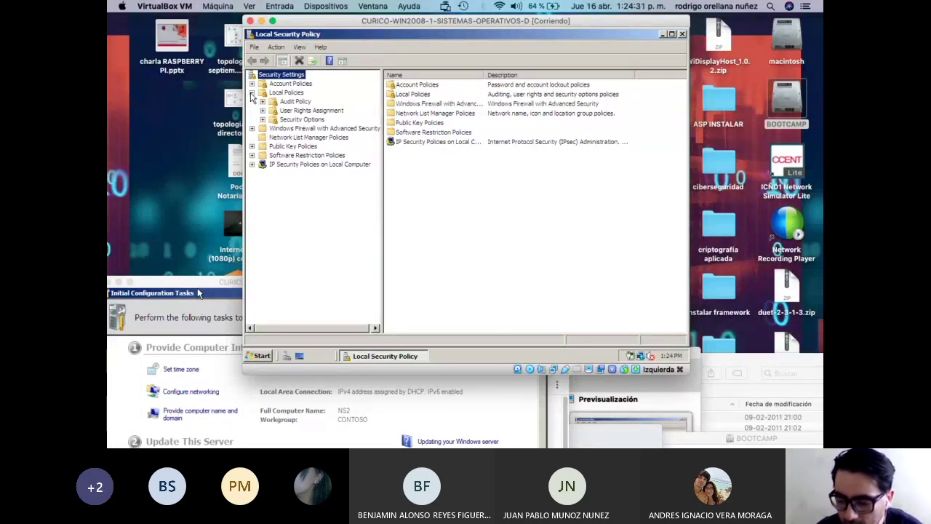
click(251, 93)
click(252, 84)
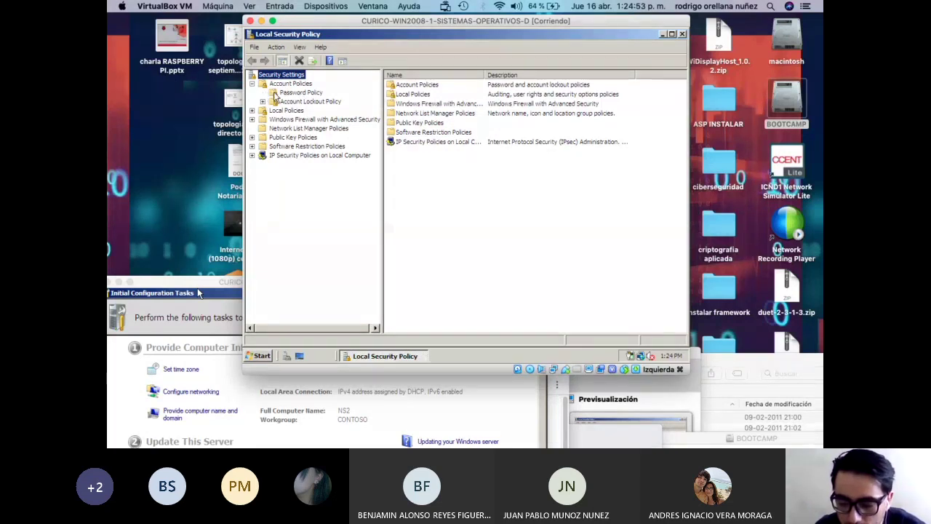
click(275, 95)
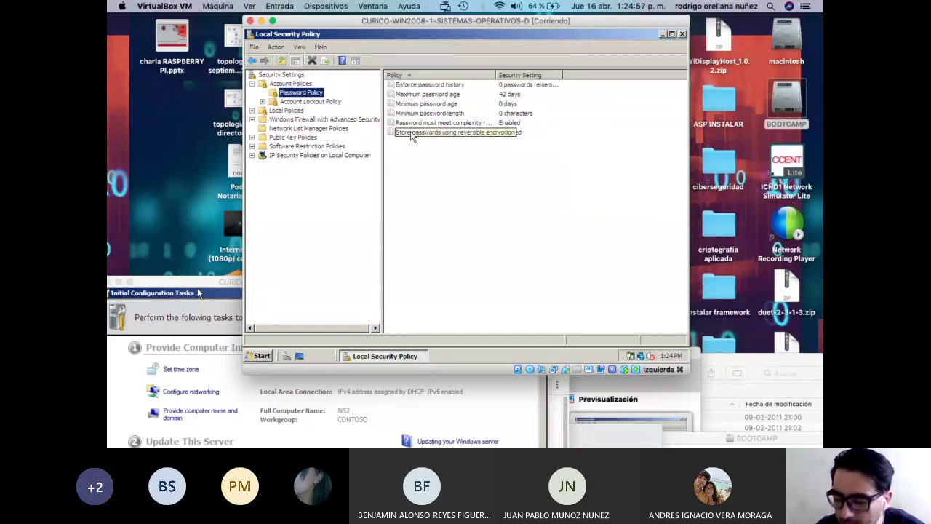
Widen the Policy column and open 'Password must meet complexity requirements' properties.
click(440, 86)
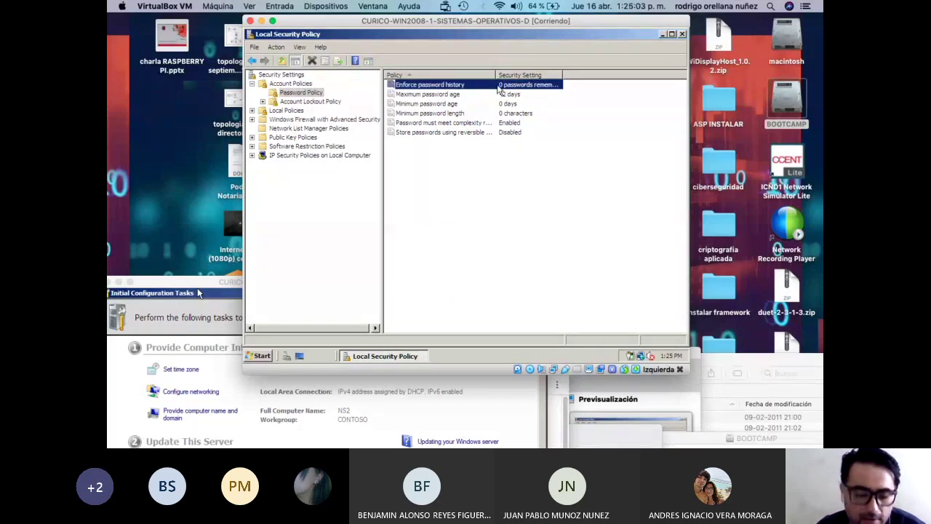
click(453, 95)
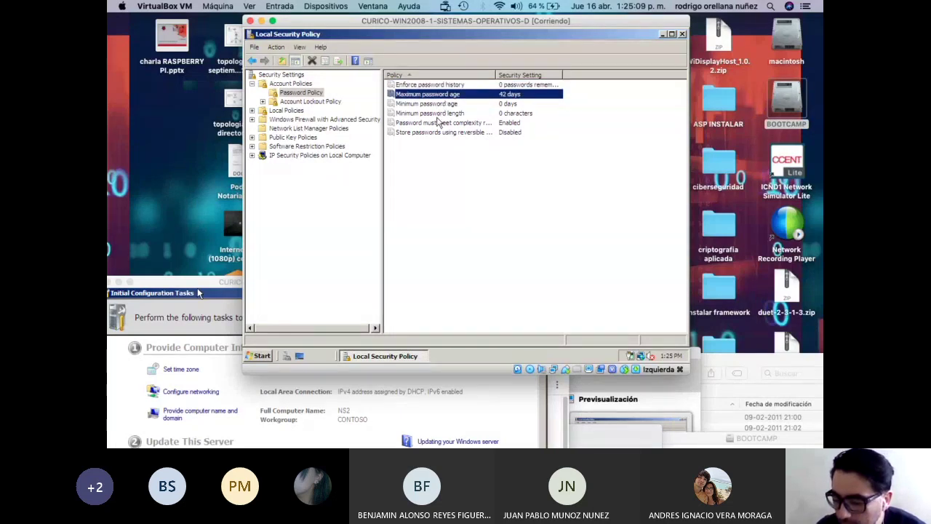
click(440, 123)
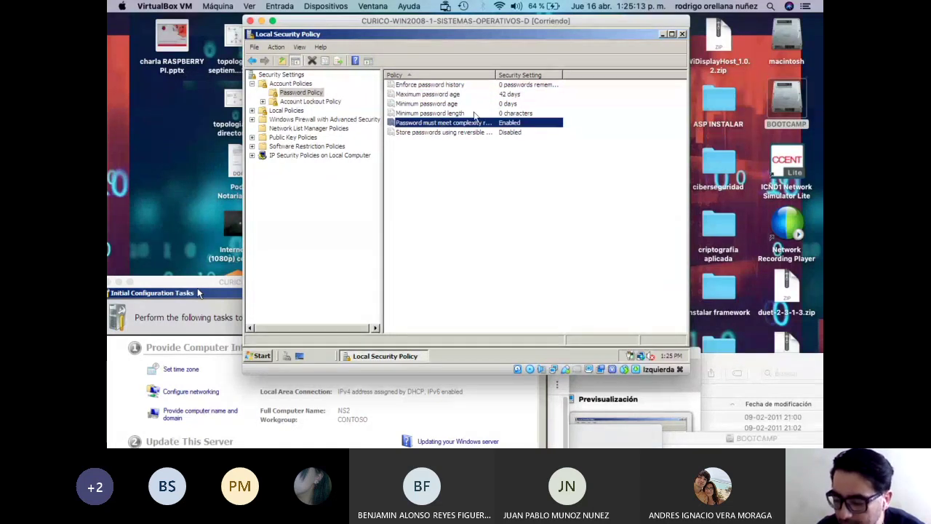
drag(496, 75, 546, 75)
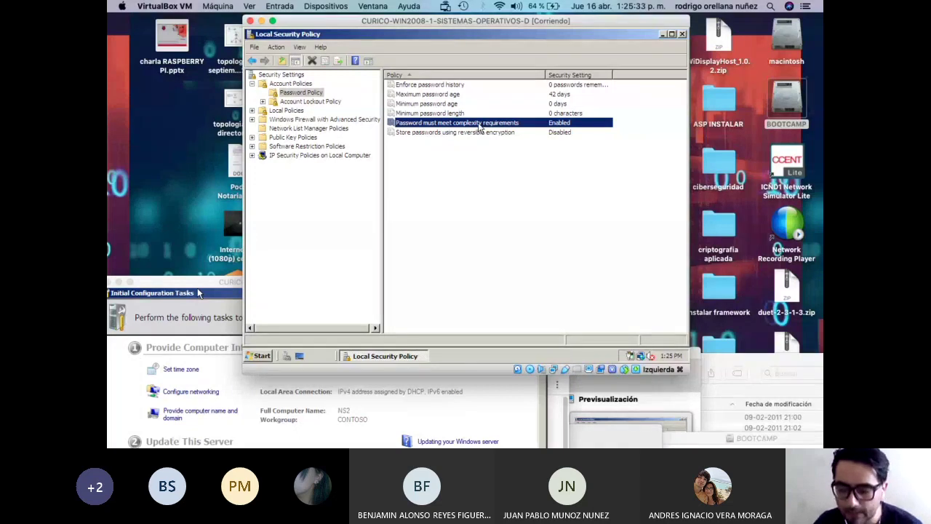
double_click(478, 124)
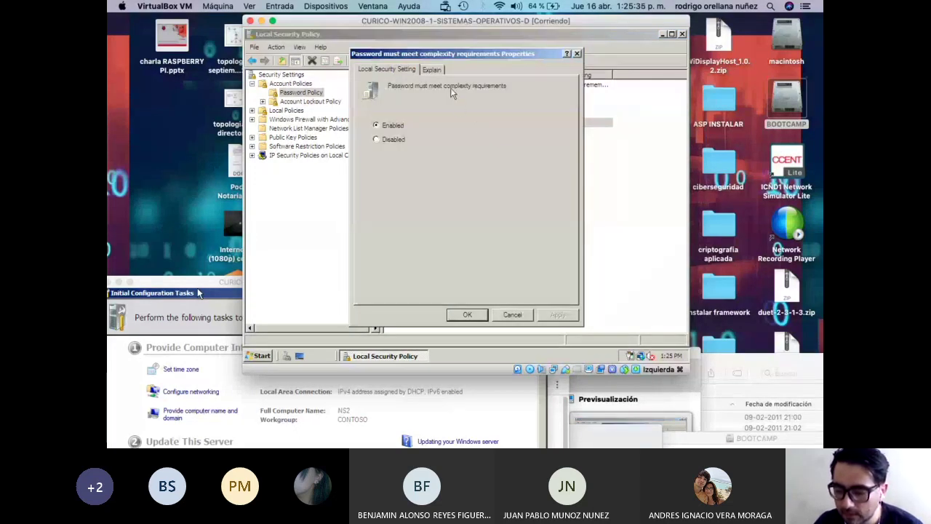
Read the Explain tab describing the password complexity requirements.
click(435, 70)
click(417, 69)
click(433, 69)
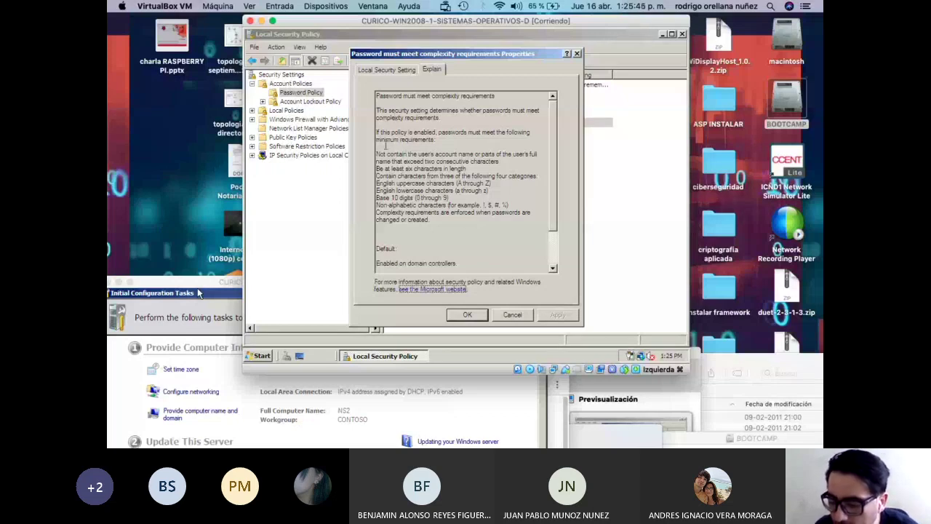
drag(391, 139, 435, 222)
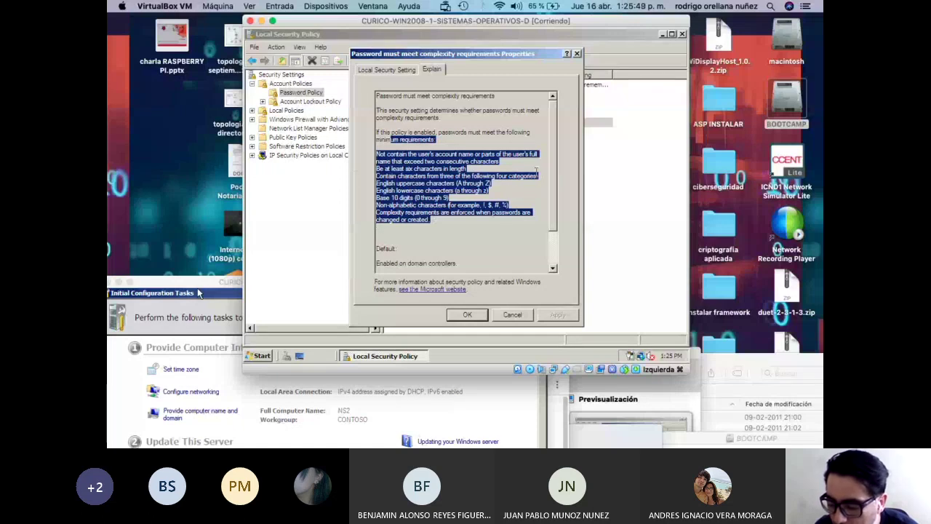
scroll(540, 178, down, 2)
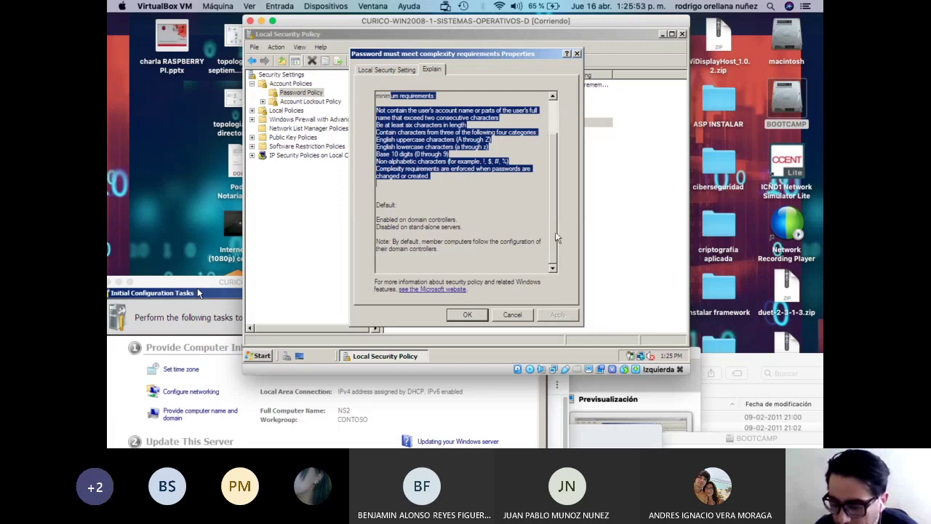
scroll(556, 139, up, 3)
Set the complexity requirement to Disabled, apply it, and close Local Security Policy.
click(408, 70)
click(394, 139)
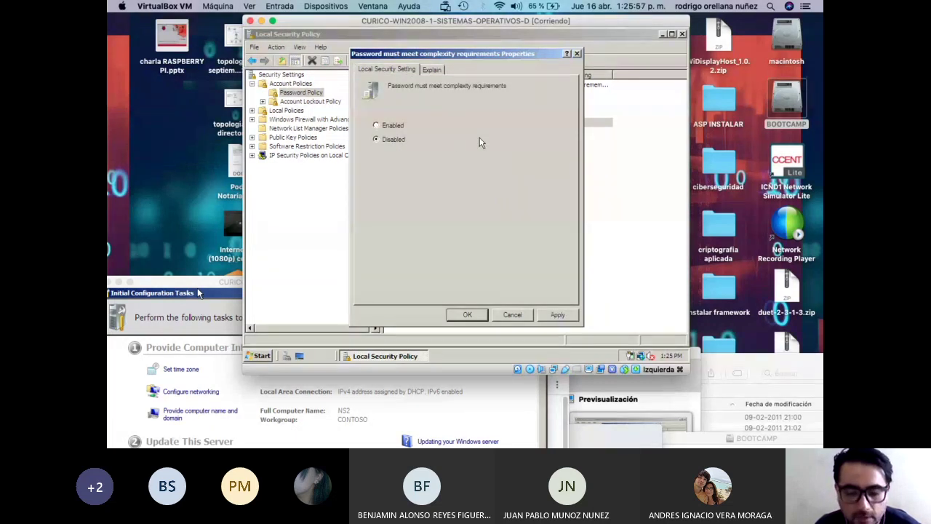
click(558, 318)
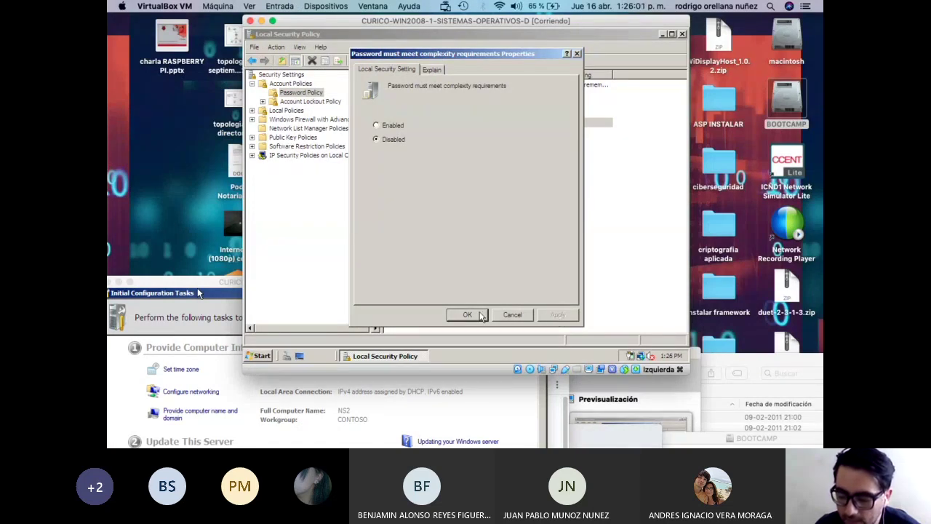
click(467, 314)
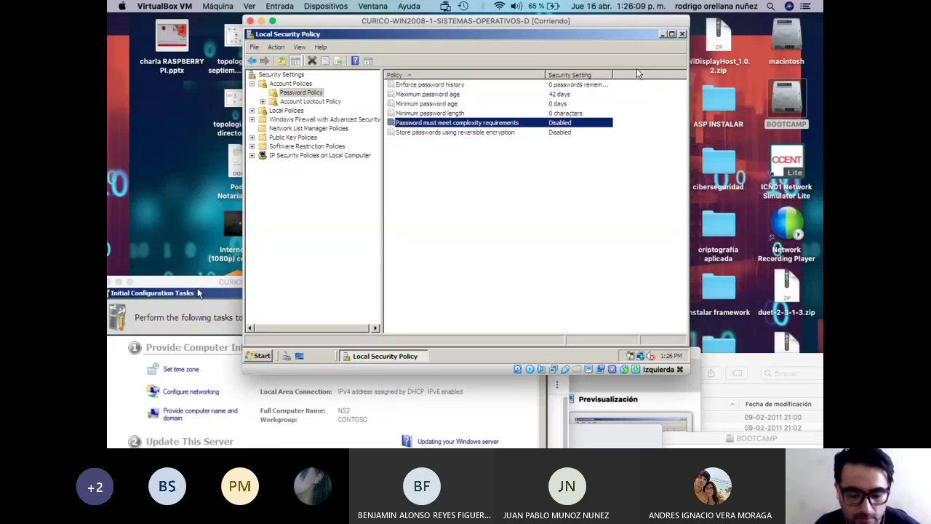
click(683, 34)
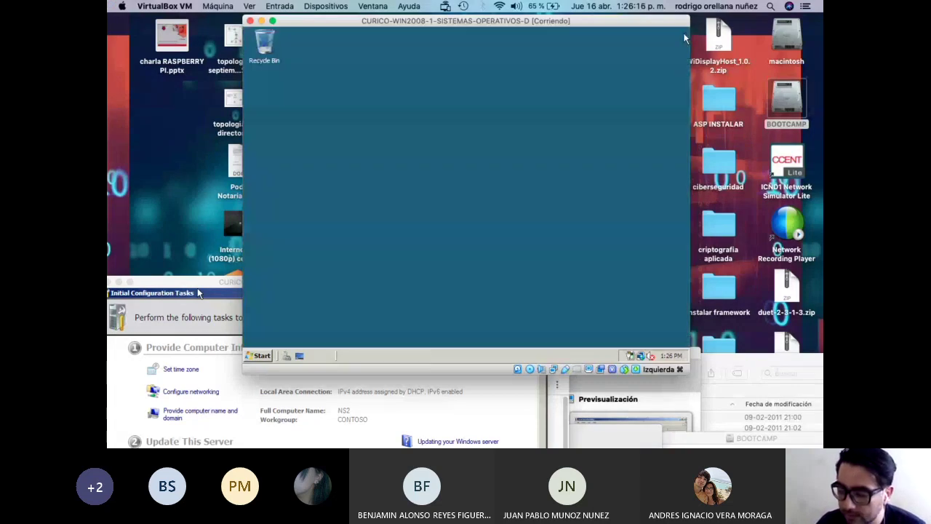
click(262, 356)
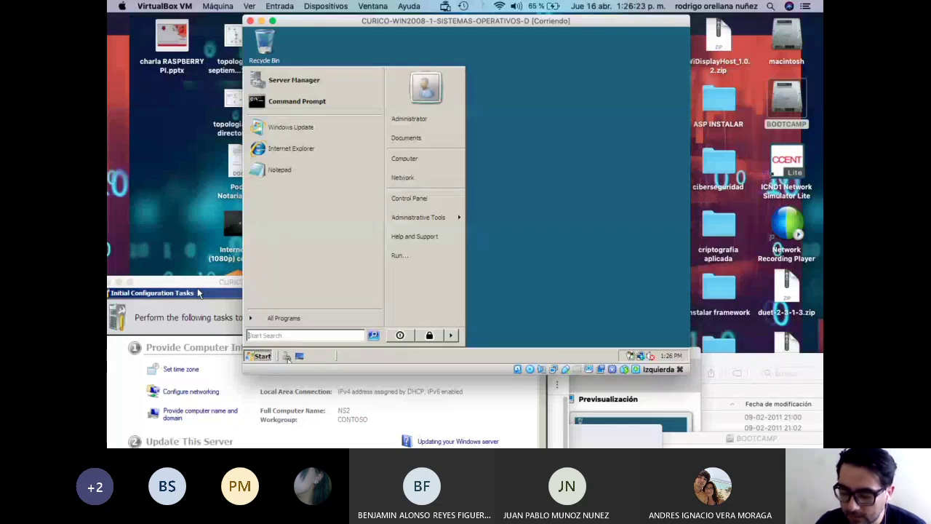
Launch Server Manager on NS1 and expand Configuration > Local Users and Groups.
click(287, 357)
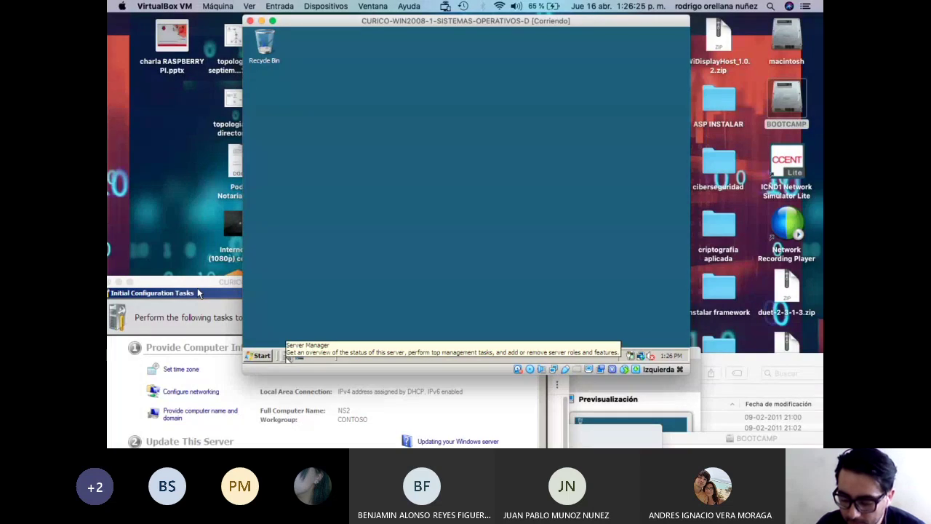
click(268, 360)
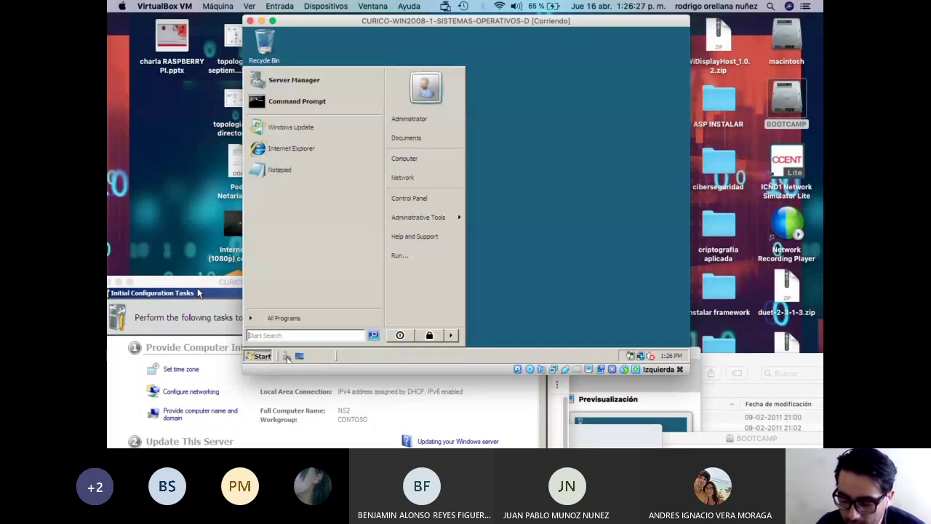
click(272, 358)
click(287, 358)
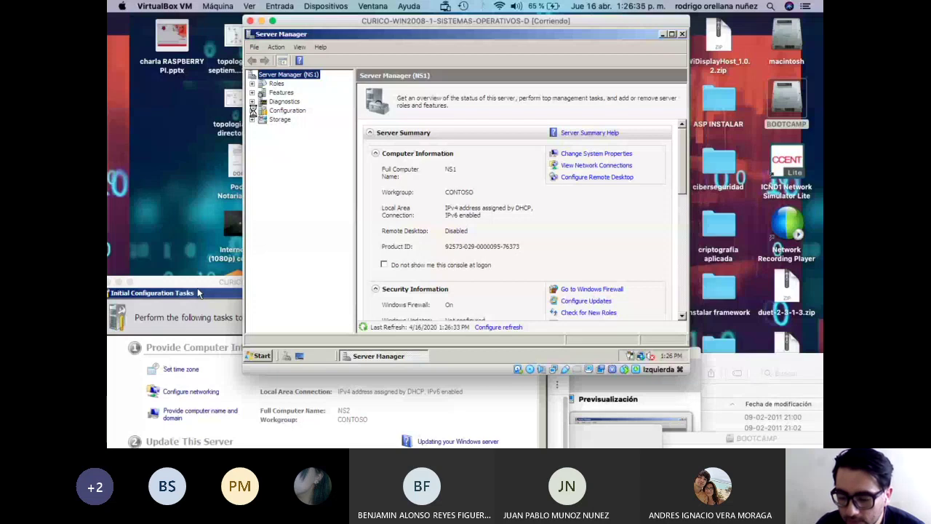
click(252, 111)
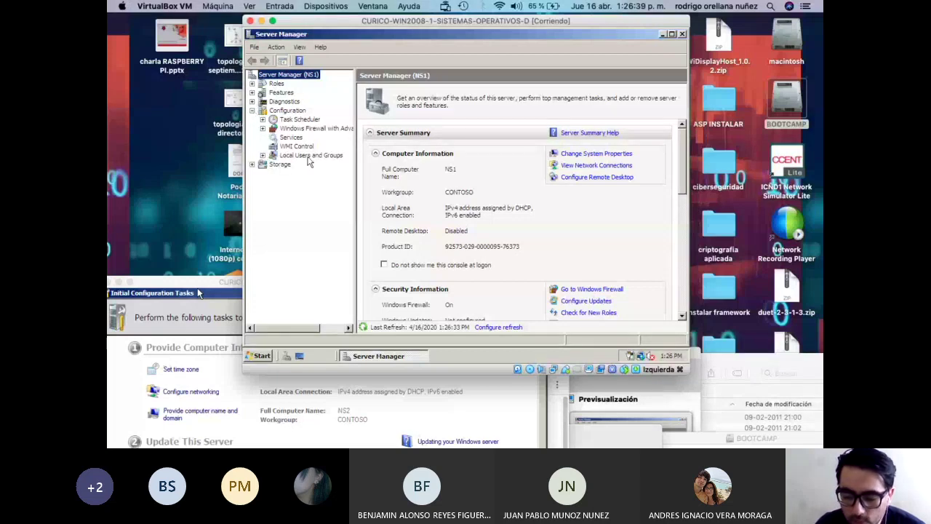
click(263, 155)
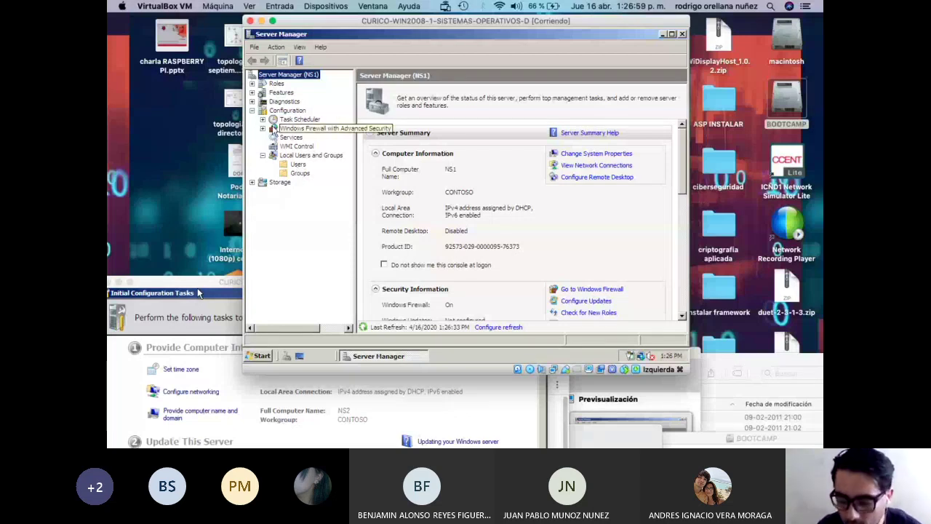
From the Users list, set a new Administrator password, entering and confirming it.
click(299, 165)
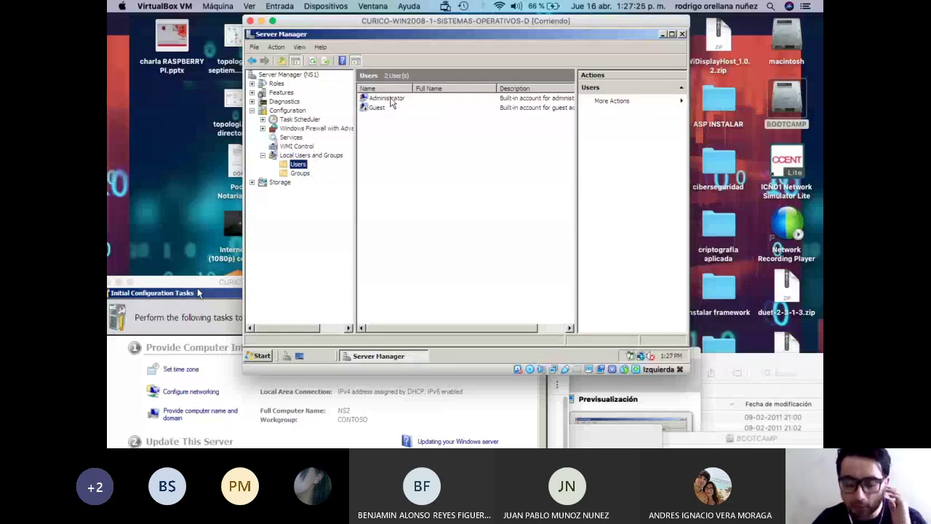
right_click(391, 104)
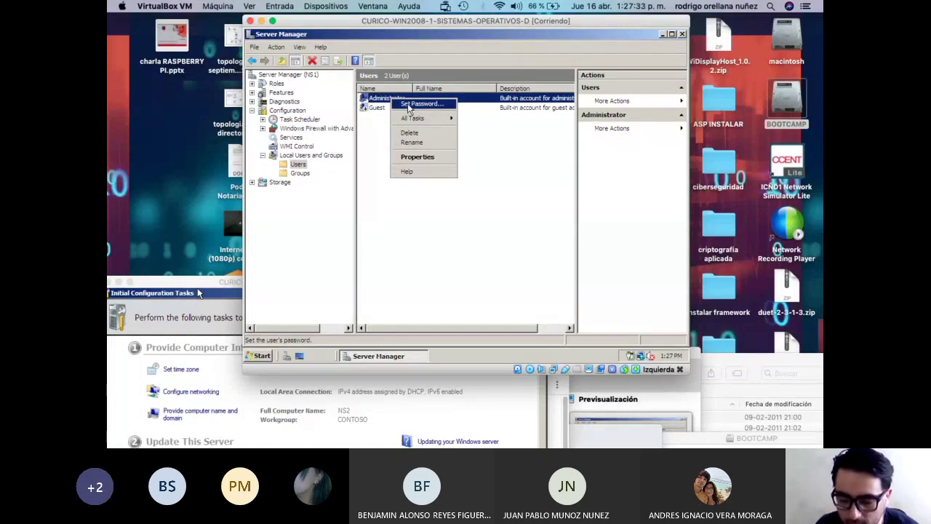
click(410, 105)
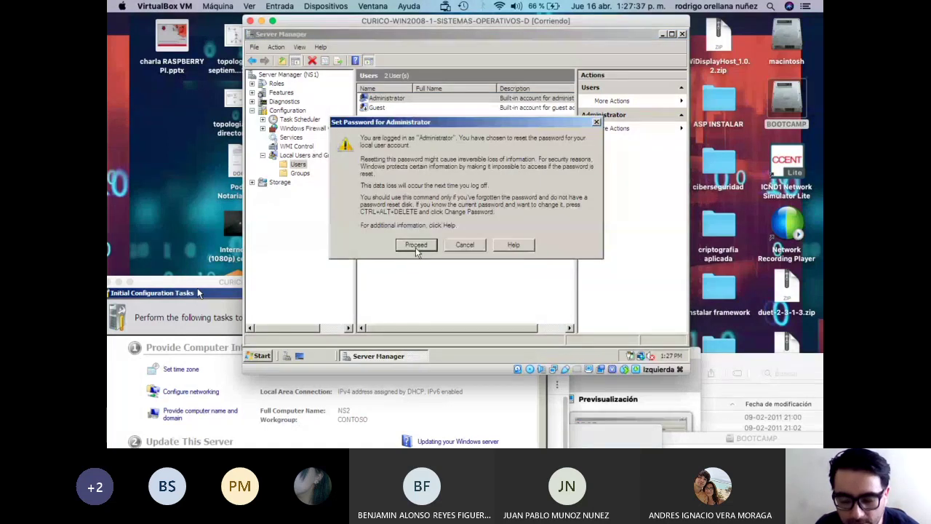
click(416, 247)
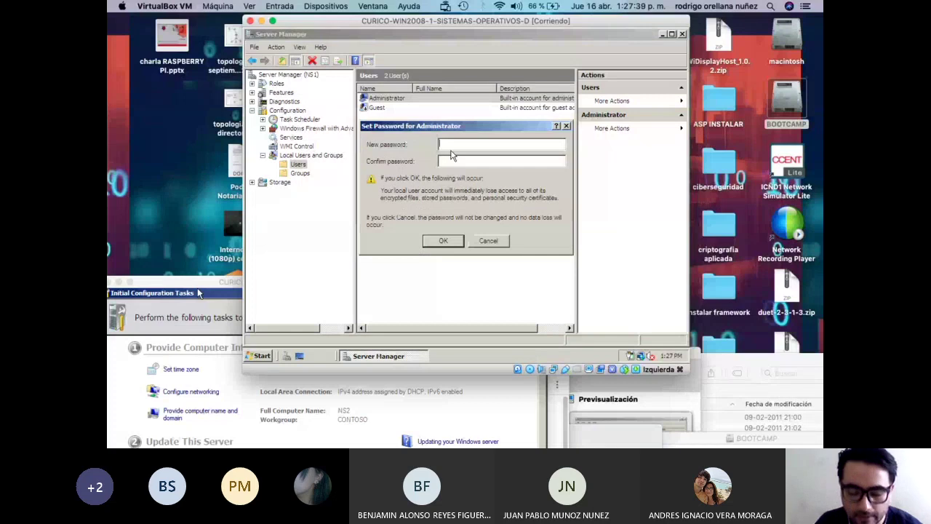
text(P@ssw0rd)
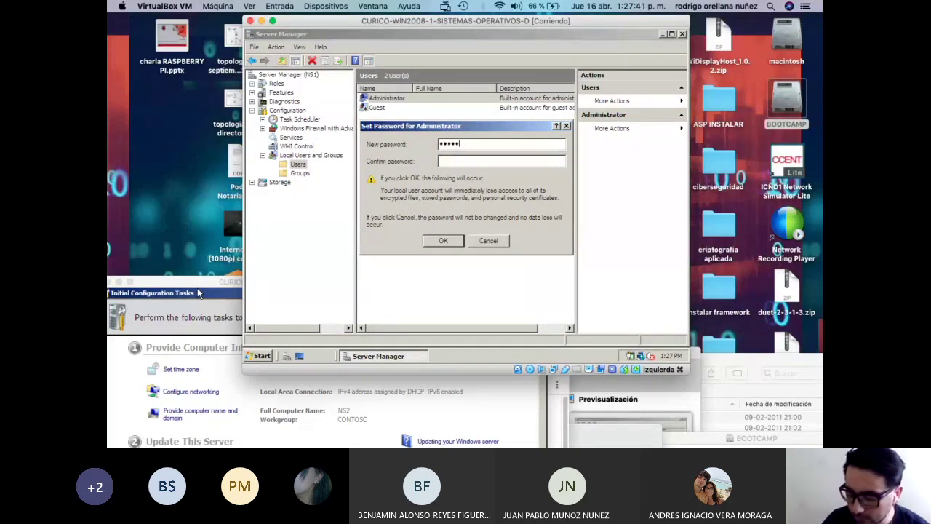
key(Tab)
text(P@ssw0rd)
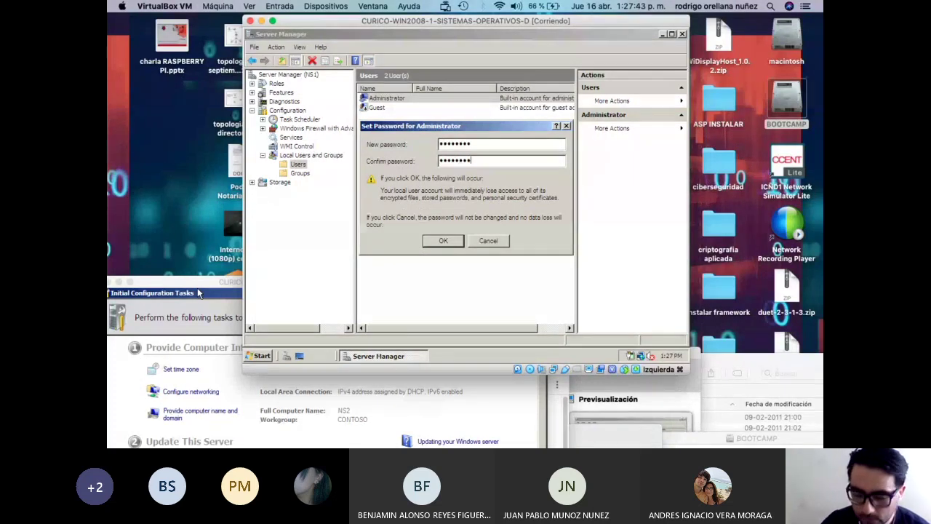
click(442, 239)
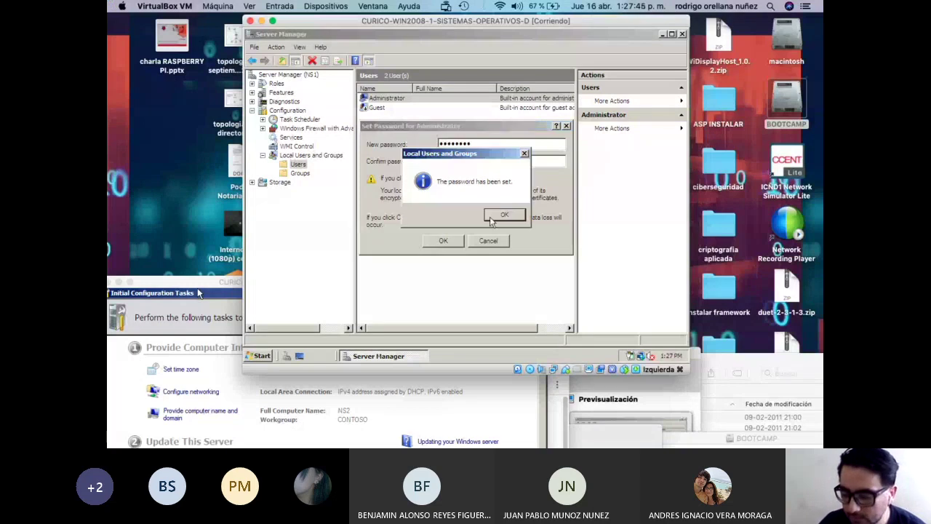
click(502, 217)
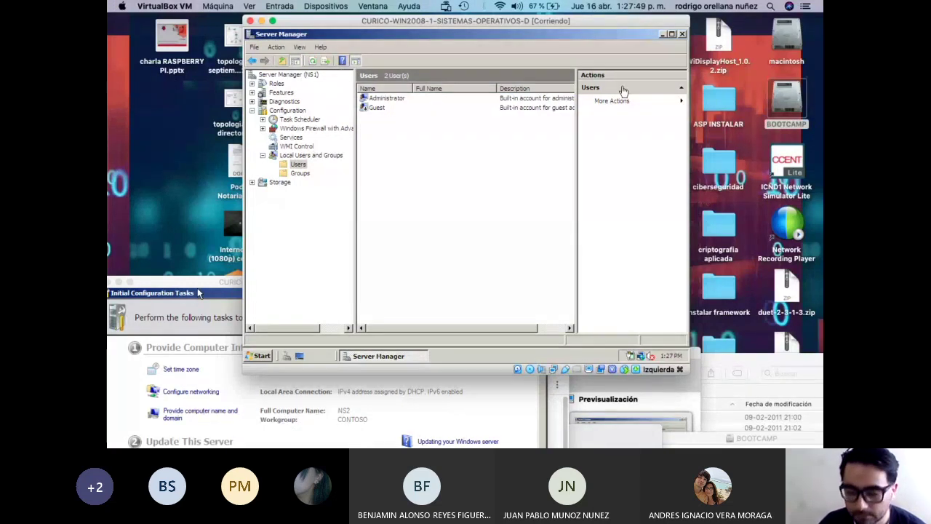
Close NS1's Server Manager, bring NS2's window forward, and dismiss its Initial Configuration Tasks.
click(682, 34)
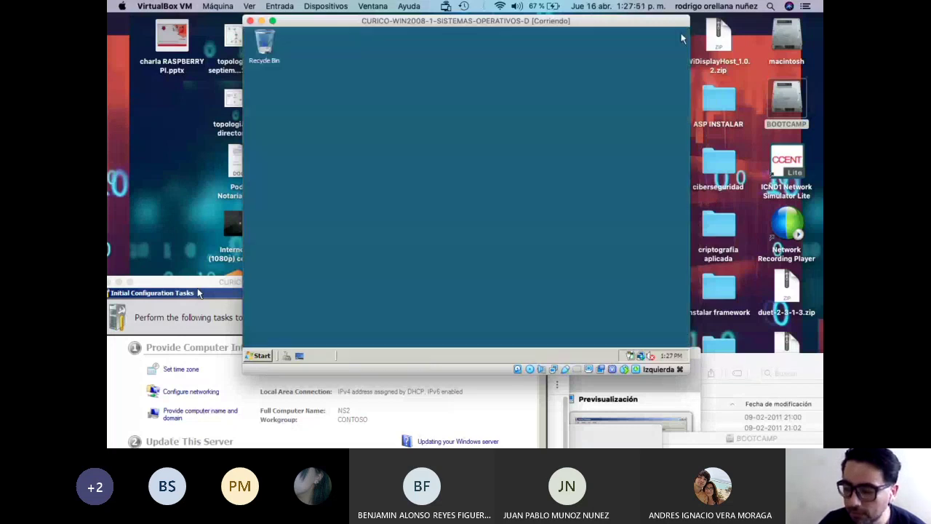
drag(501, 22, 636, 27)
drag(182, 283, 236, 70)
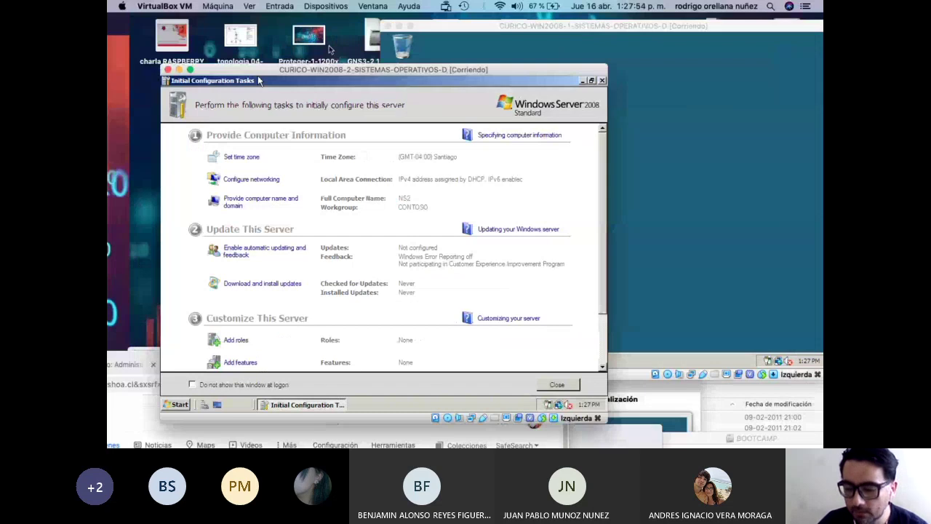
drag(329, 49, 328, 49)
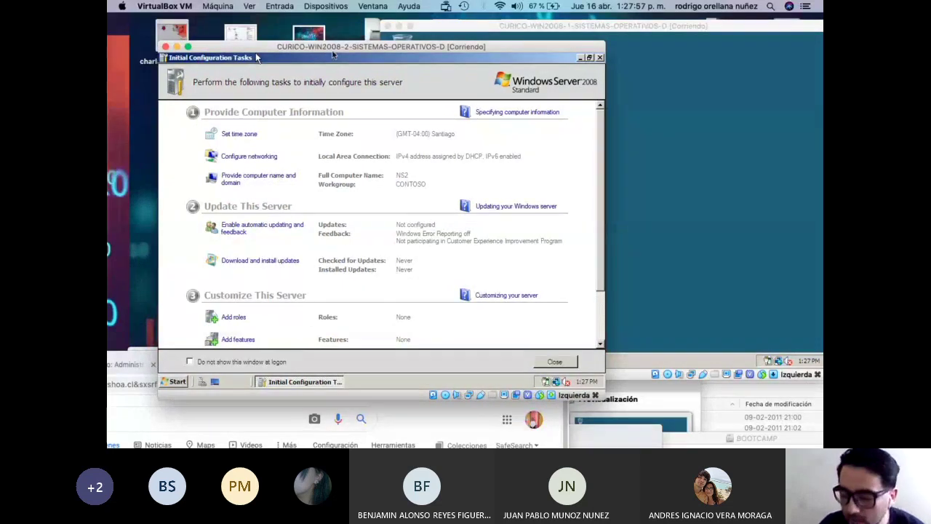
click(598, 57)
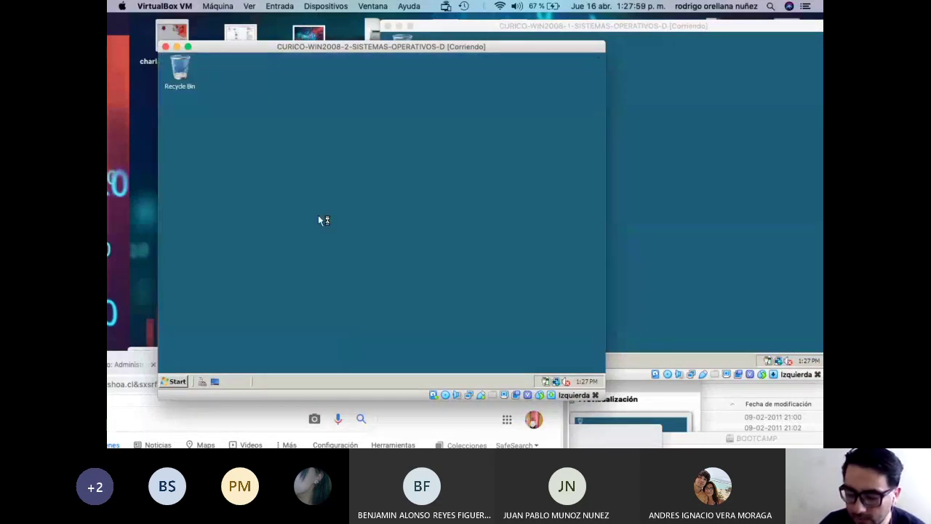
Launch Local Security Policy on NS2 from Administrative Tools.
click(178, 382)
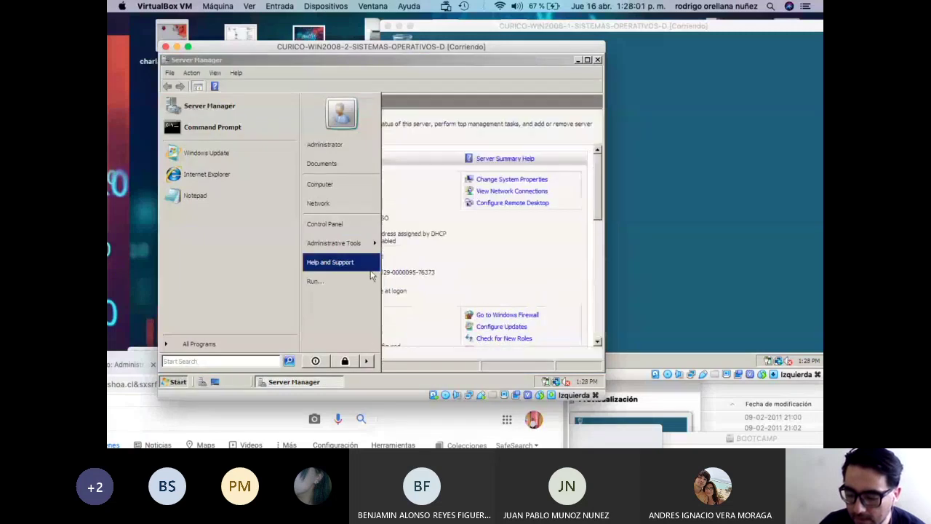
mouse_move(362, 251)
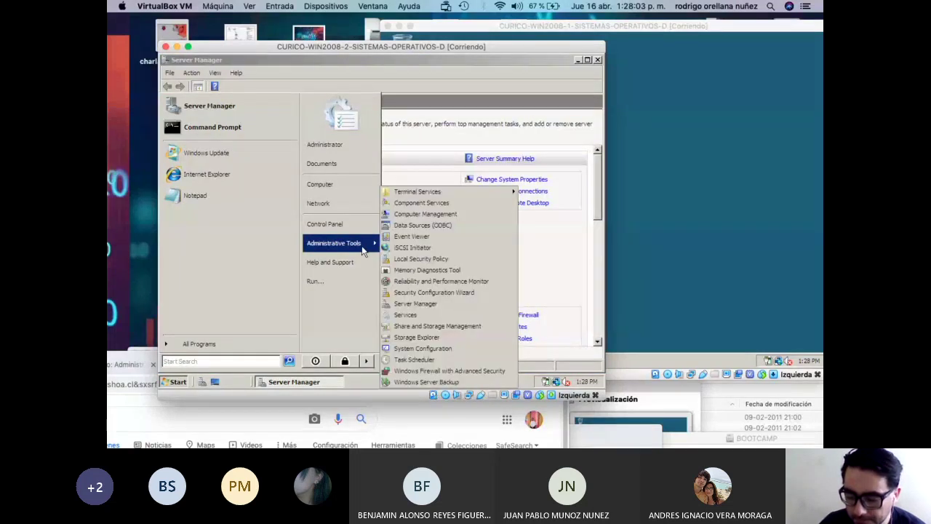
click(421, 268)
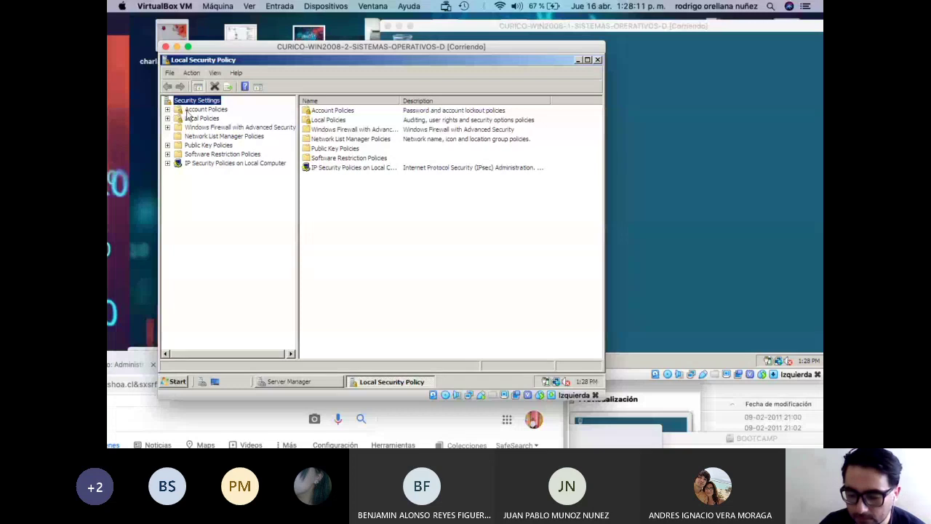
Set NS2's 'Password must meet complexity requirements' to Disabled and close the console.
click(192, 112)
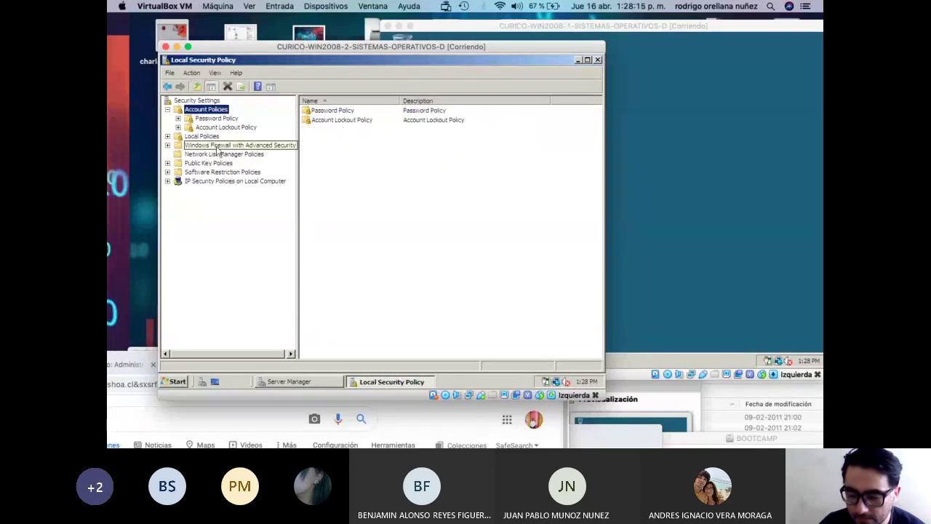
click(220, 121)
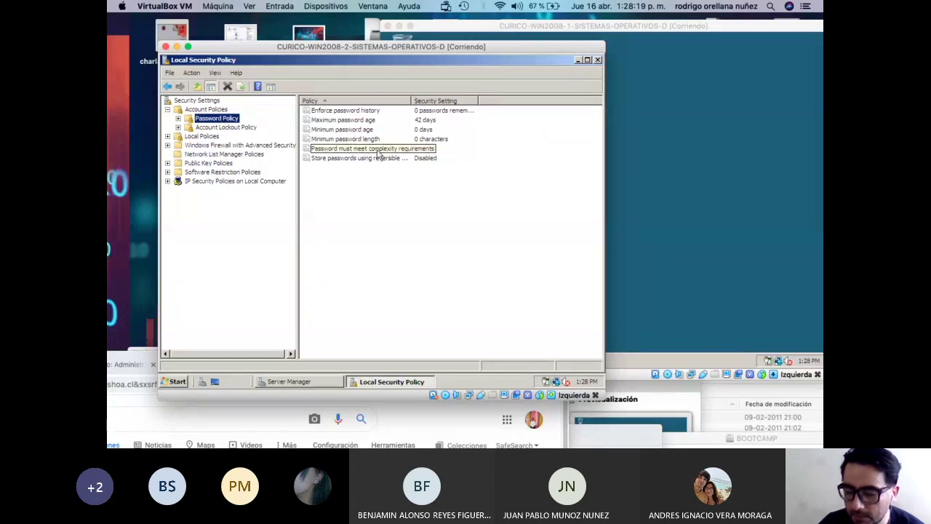
click(378, 150)
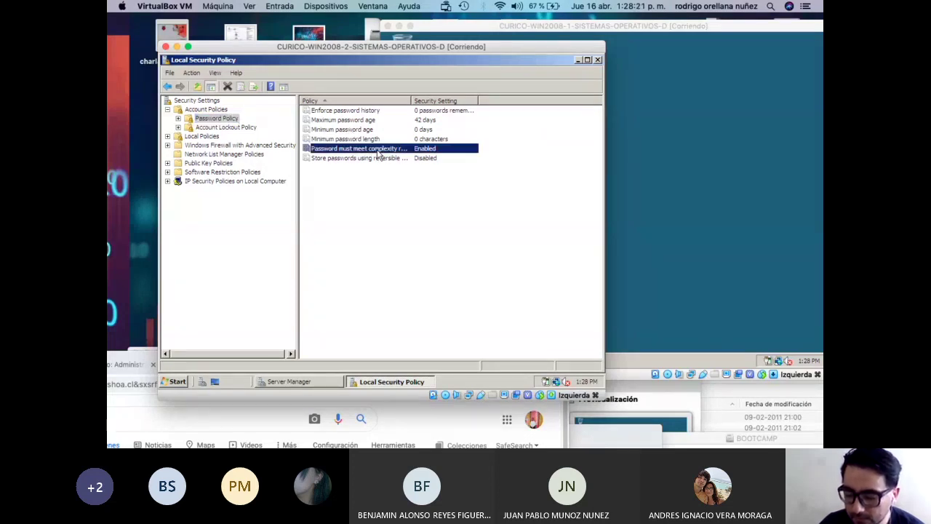
double_click(379, 150)
click(311, 166)
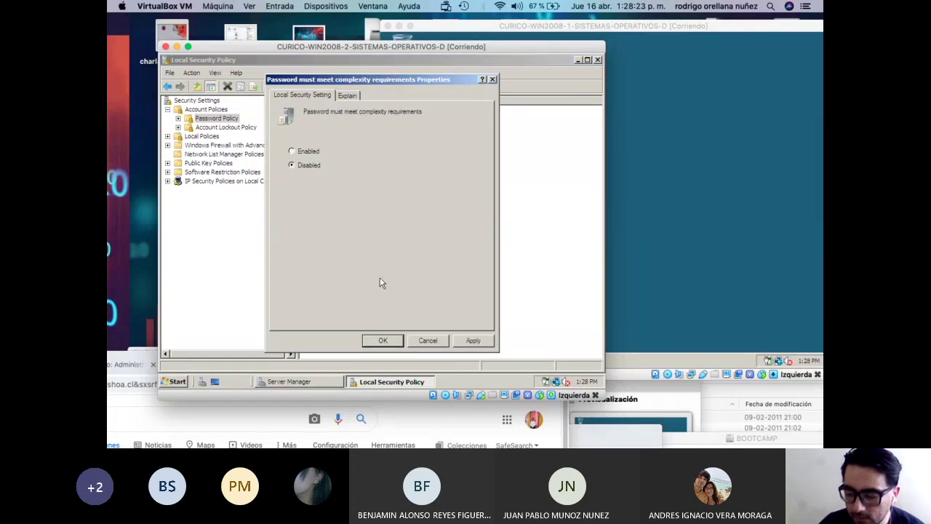
click(473, 341)
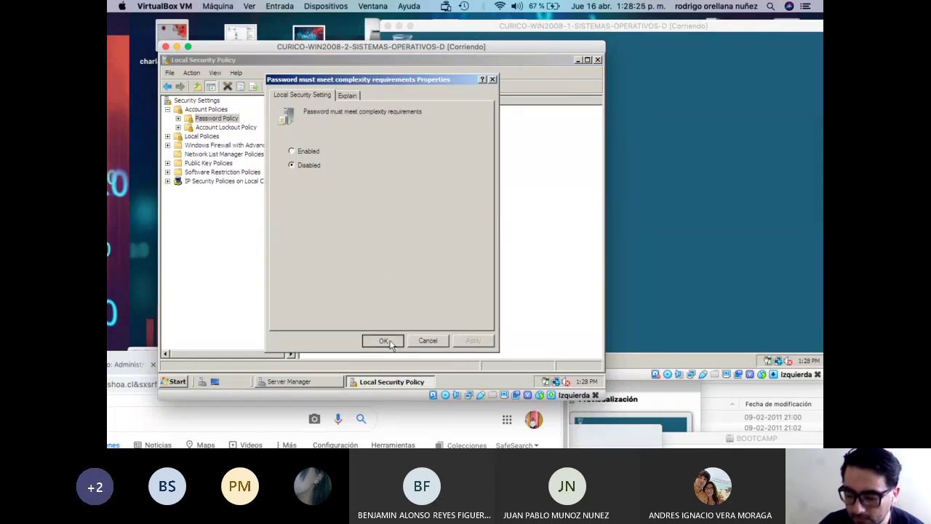
click(386, 341)
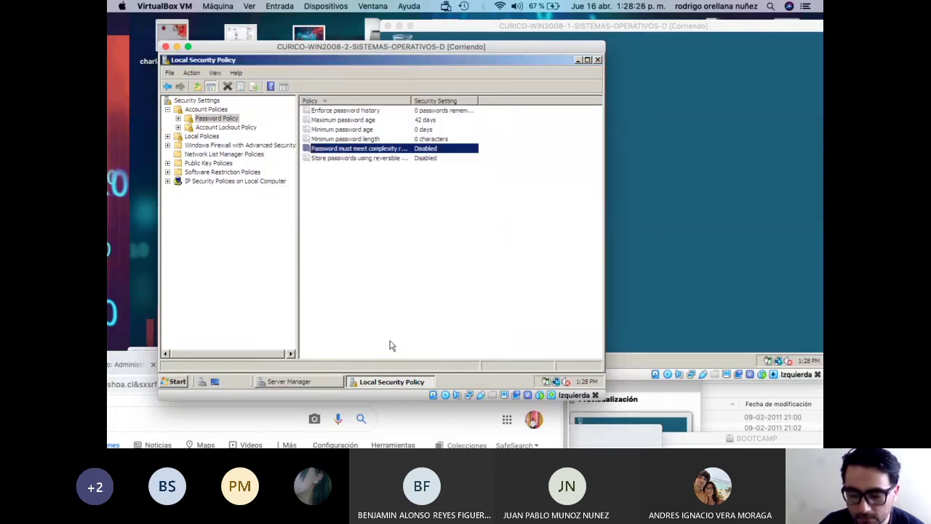
click(598, 60)
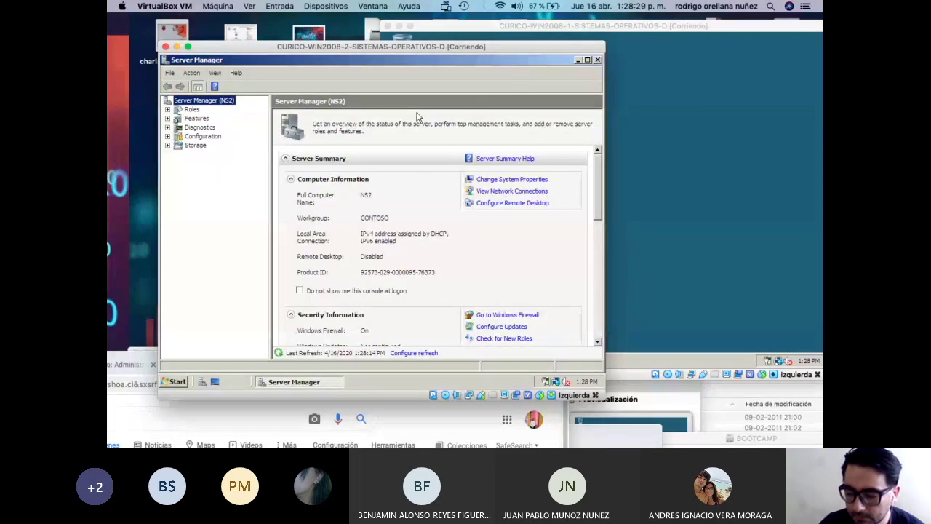
Restart Server Manager on NS2 and show the users under Configuration > Local Users and Groups.
click(598, 60)
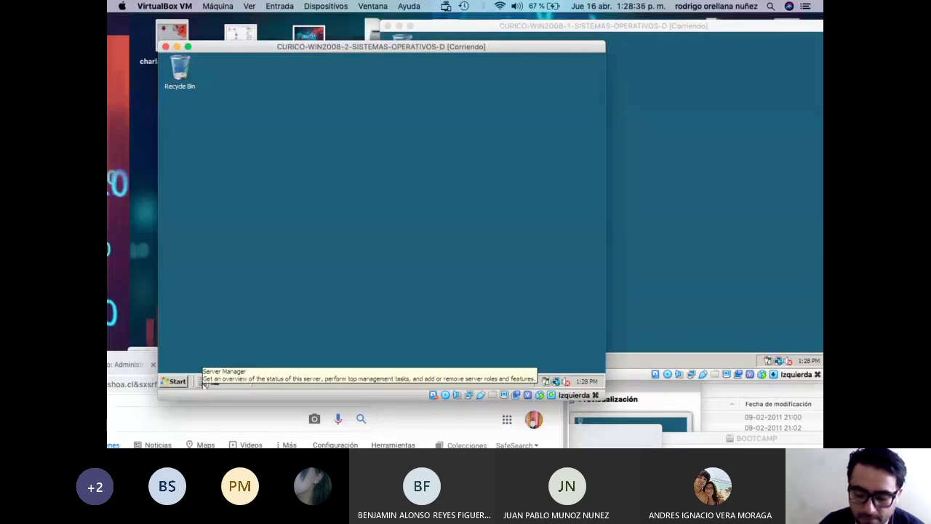
click(205, 384)
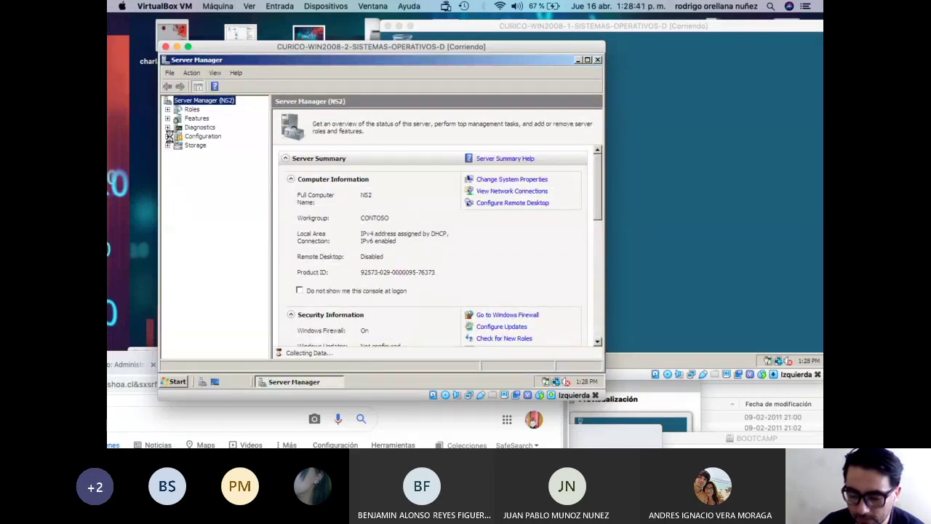
click(168, 136)
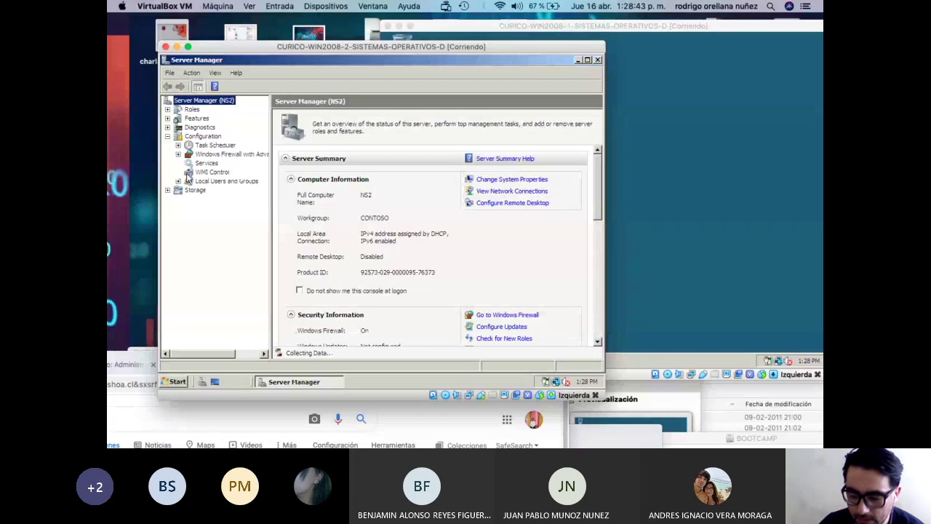
click(179, 181)
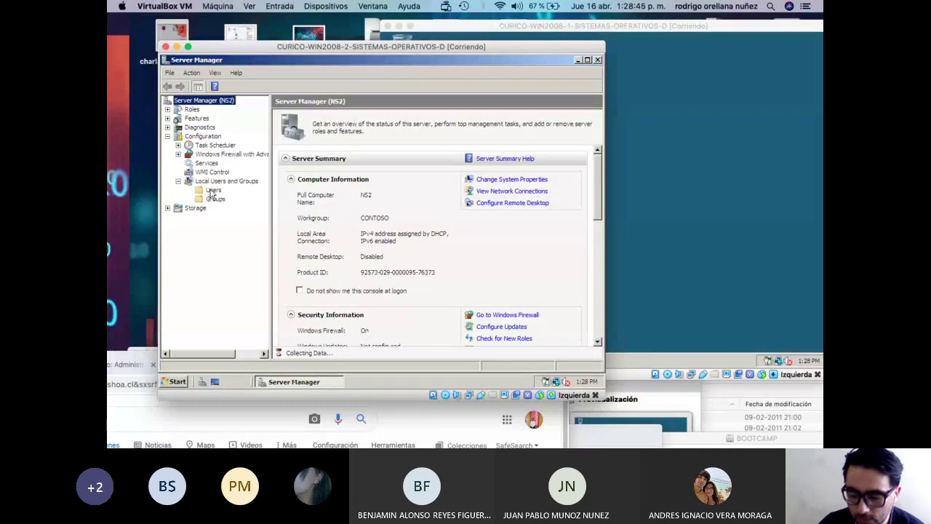
click(212, 191)
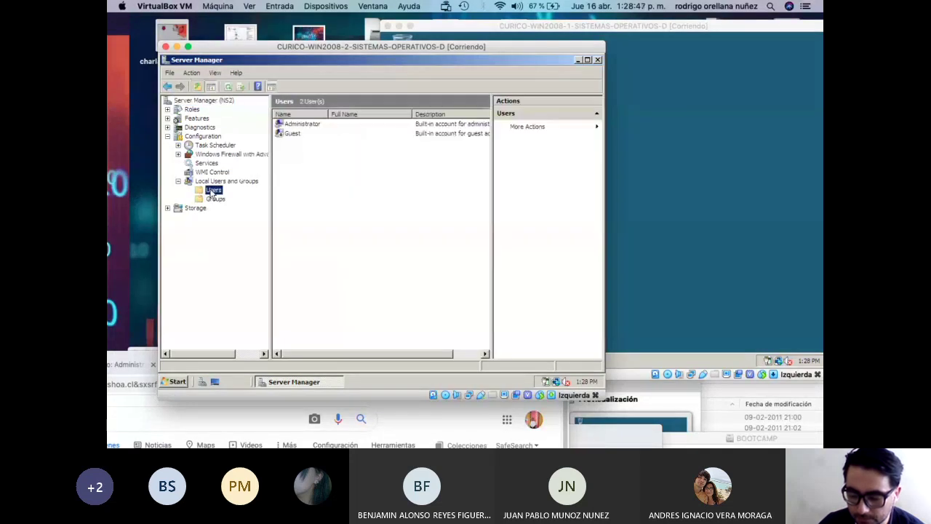
Give the Administrator account a new password, entered and confirmed, then dismiss the success message.
click(301, 126)
right_click(303, 127)
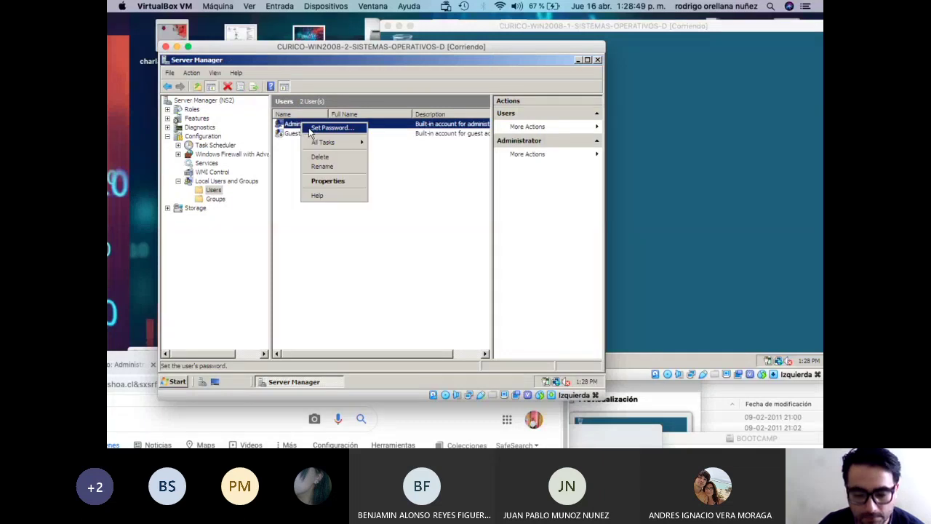
click(309, 129)
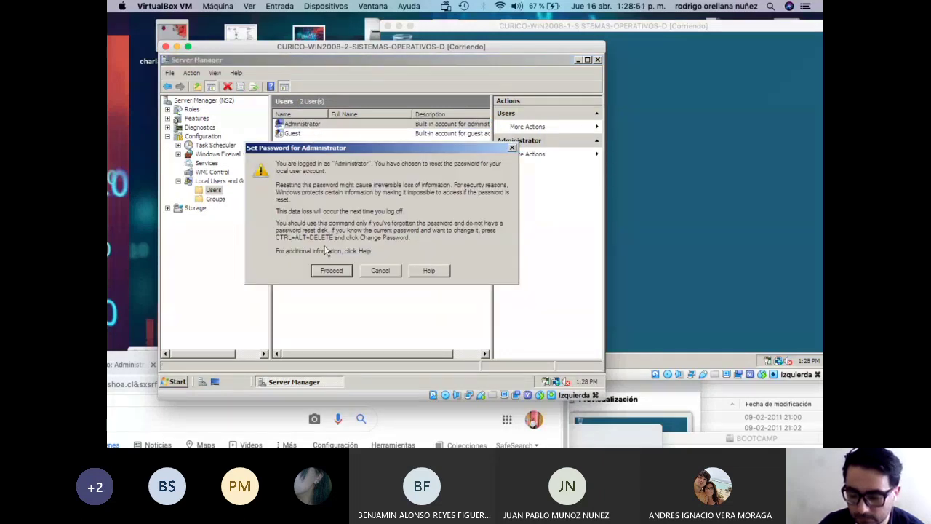
click(331, 270)
text(********)
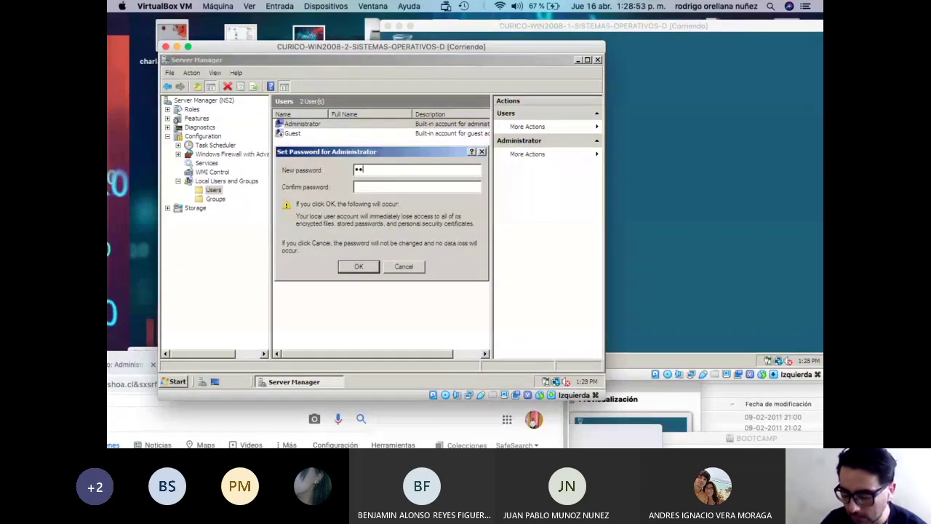
key(Tab)
text(********)
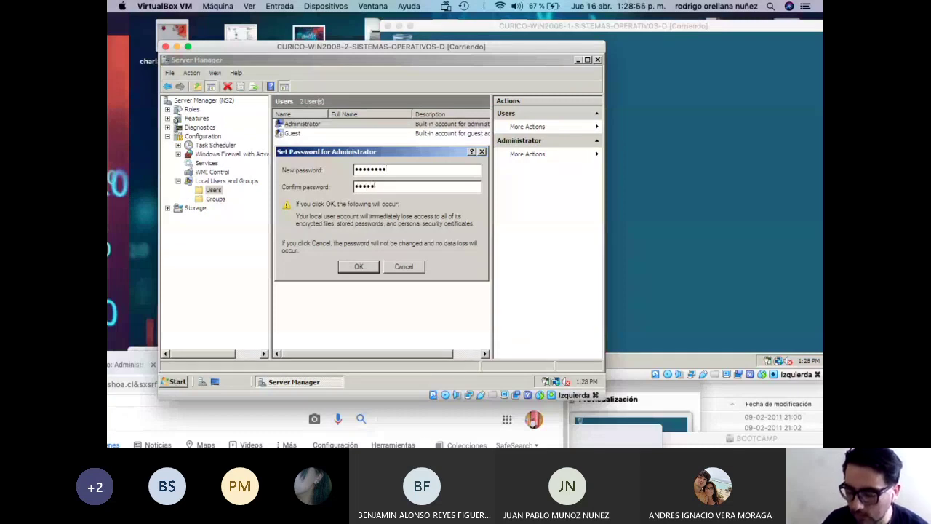
click(358, 267)
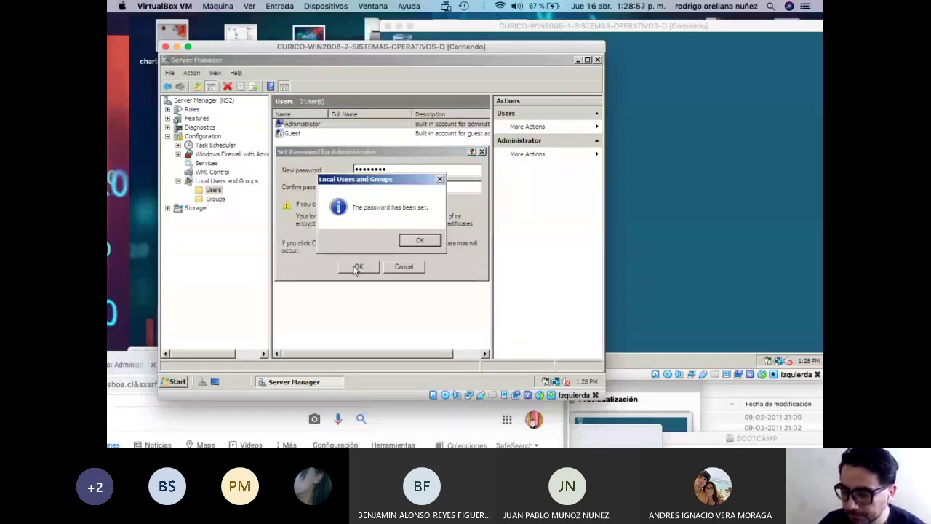
click(413, 244)
click(482, 208)
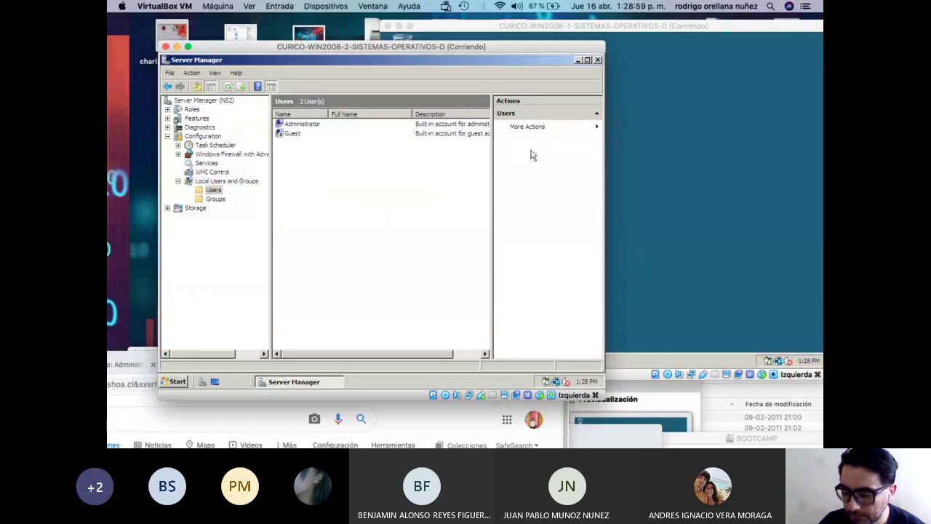
Close Server Manager, shift the WIN2008-2 window down-left, and bring WIN2008-1's window to the front.
click(597, 60)
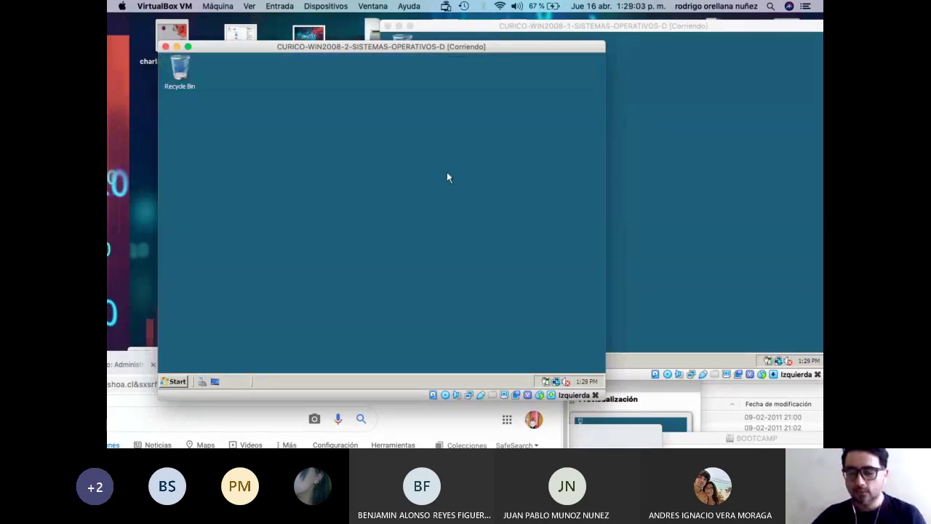
drag(387, 47, 348, 211)
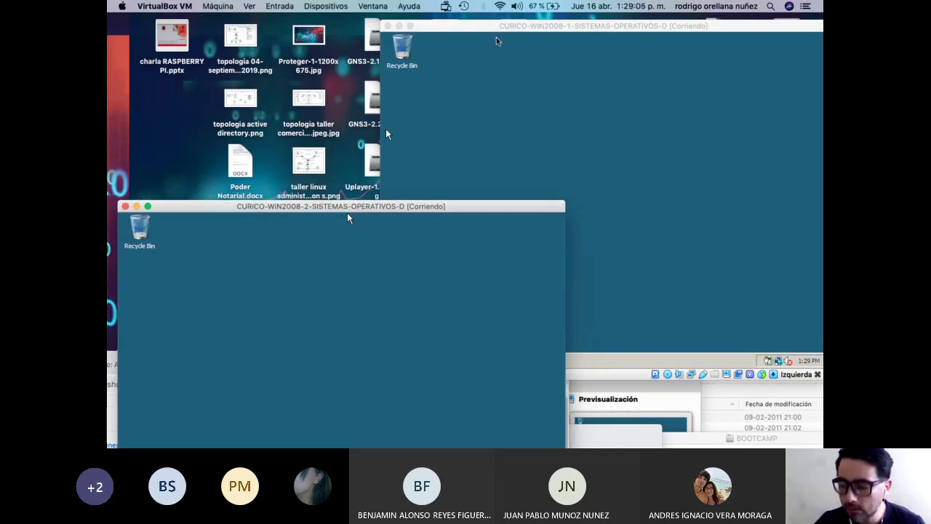
drag(473, 26, 366, 26)
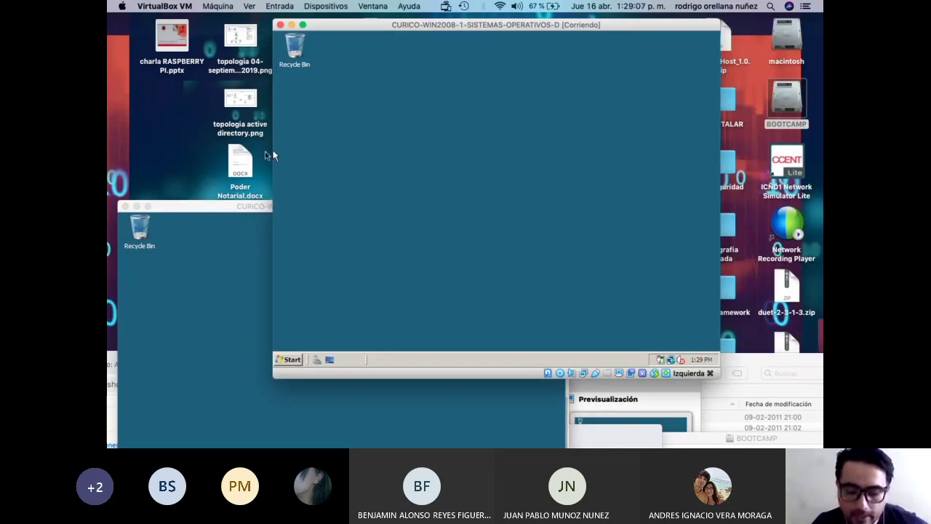
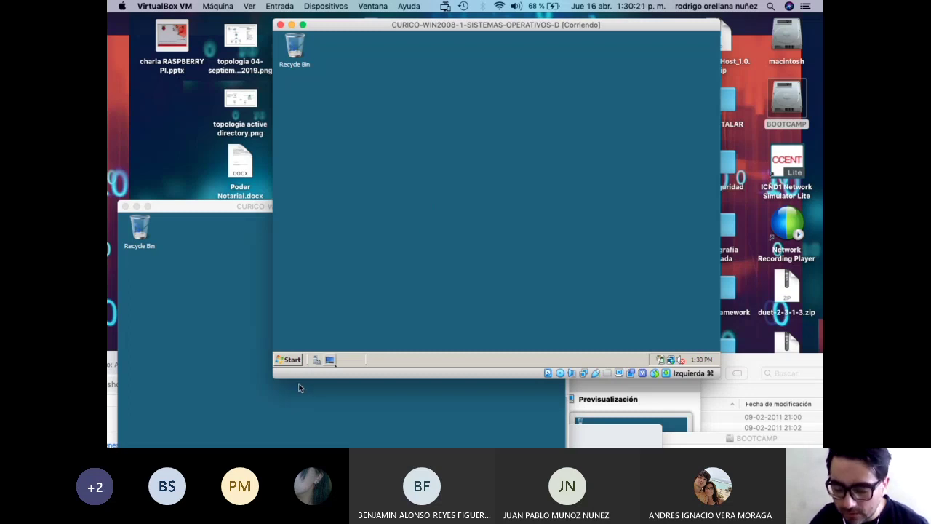
Launch Command Prompt from the WIN2008-1 Start menu and move the VM window down-left.
click(291, 360)
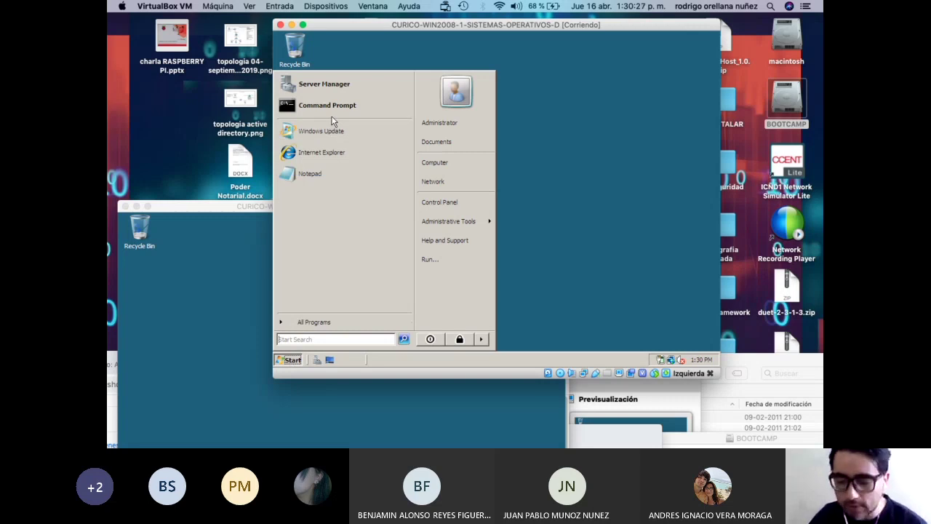
mouse_move(449, 222)
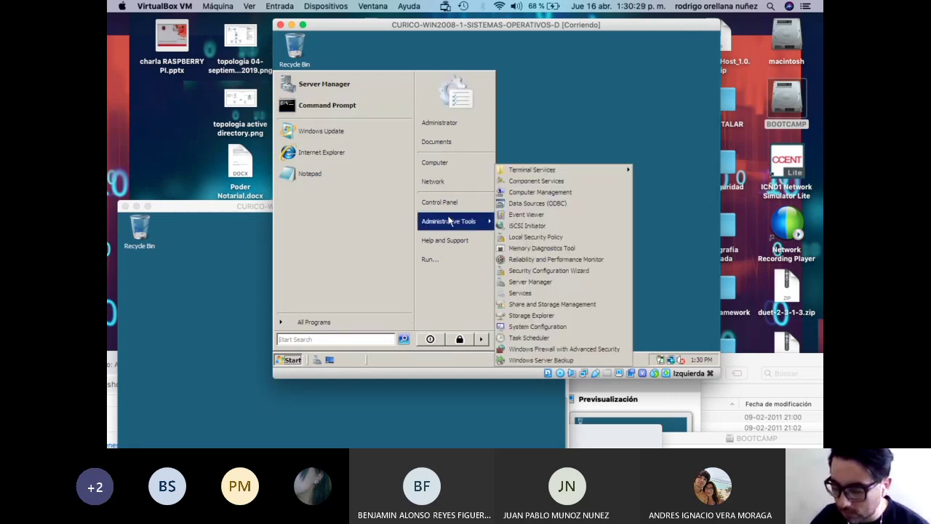
click(337, 109)
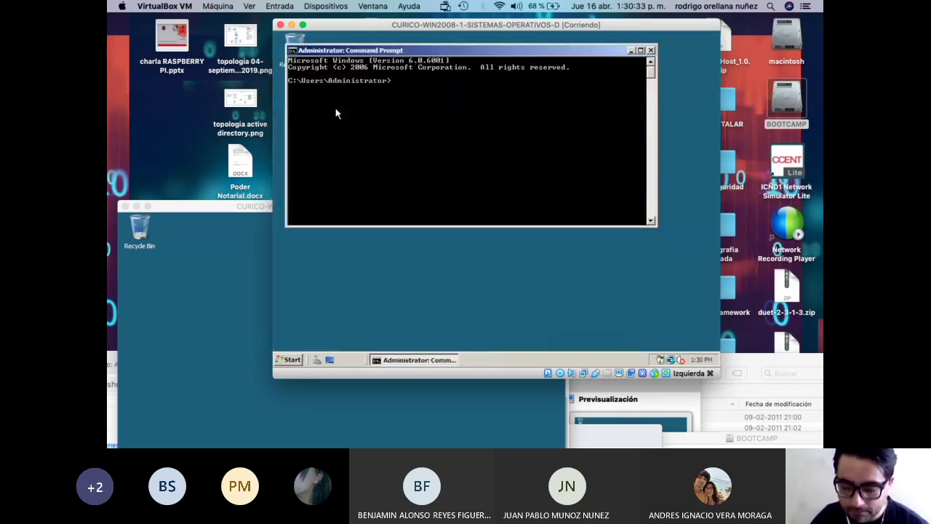
drag(403, 29, 387, 57)
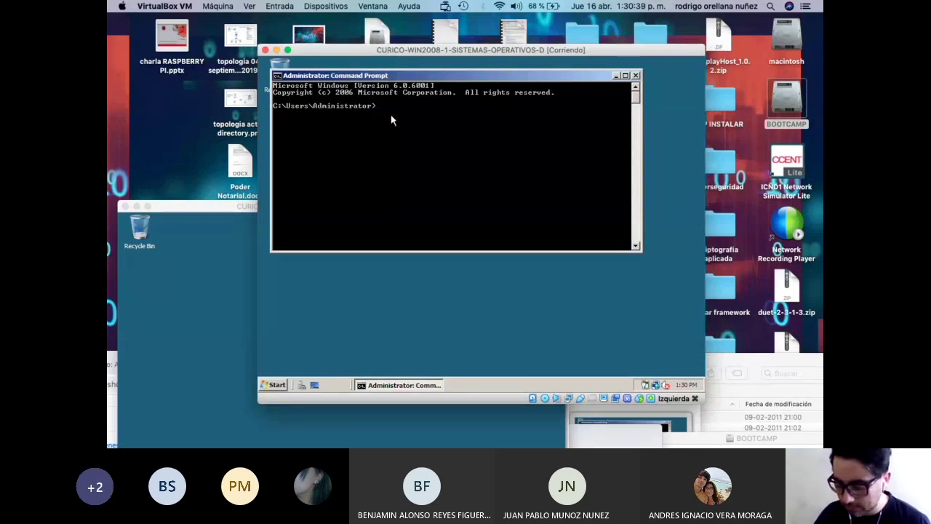
Run gpupdate twice on the first server.
text(gp)
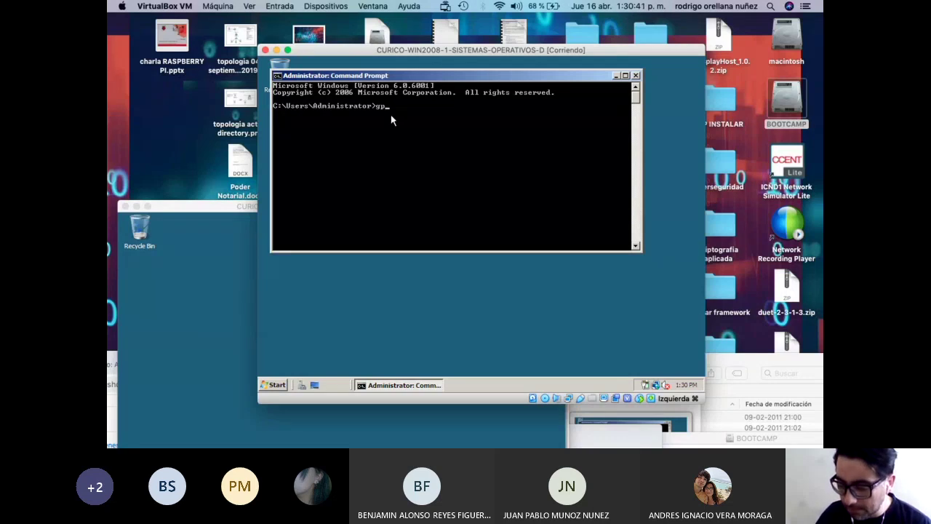
text(update)
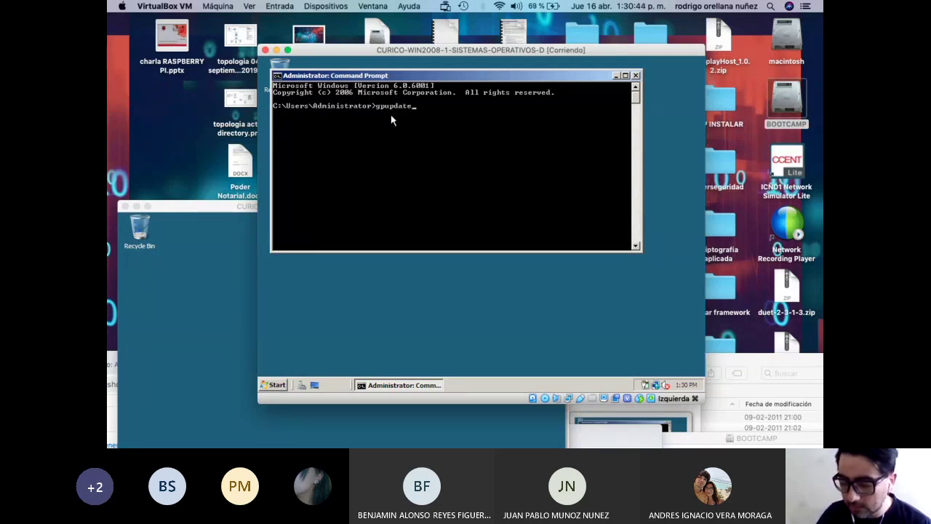
key(Return)
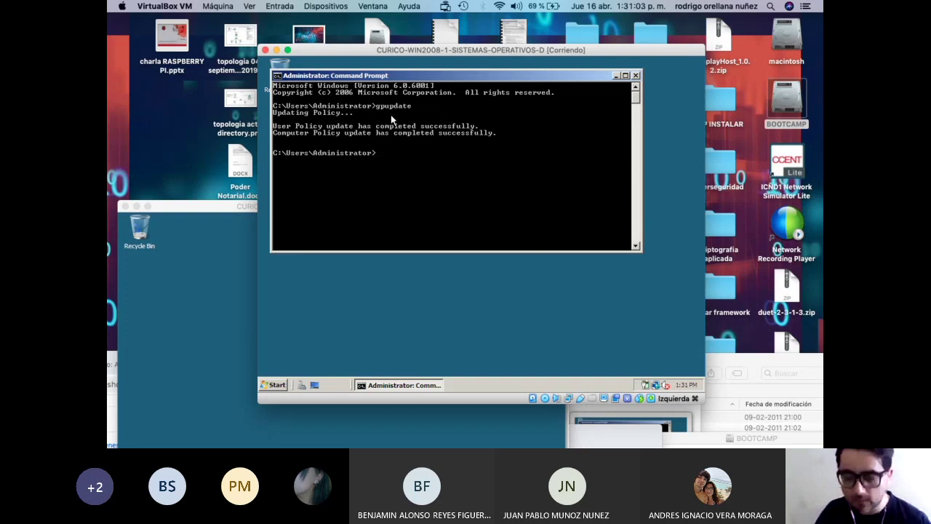
key(Up)
key(Return)
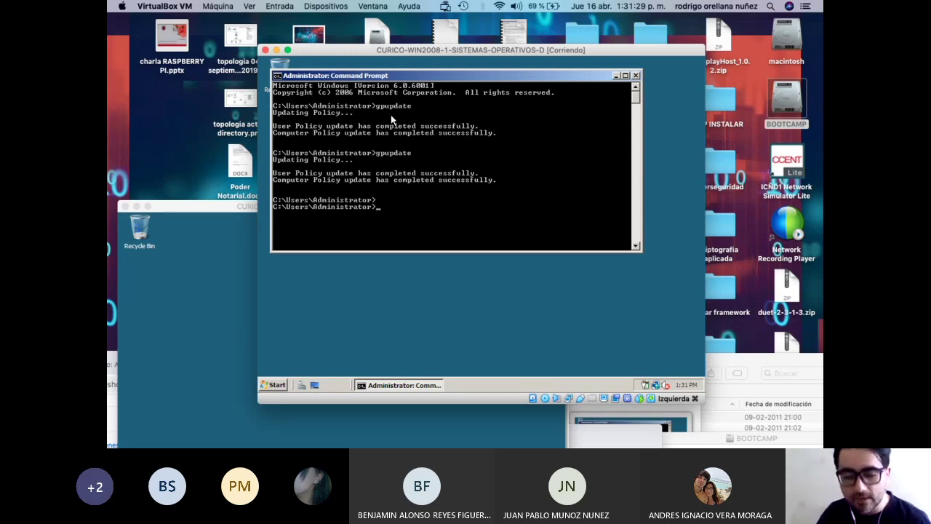
Run gpupdate /force twice on the first server.
key(Up)
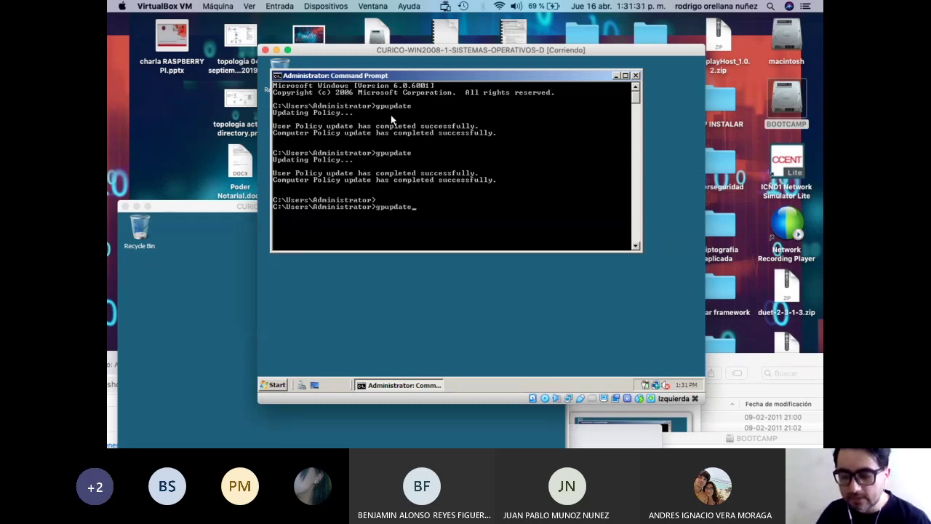
text(&)
key(BackSpace)
text(/)
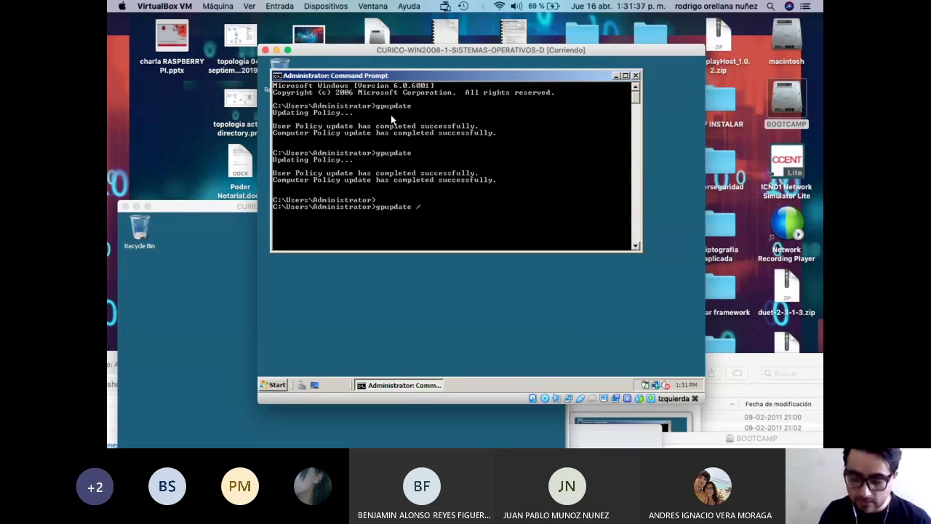
text(force)
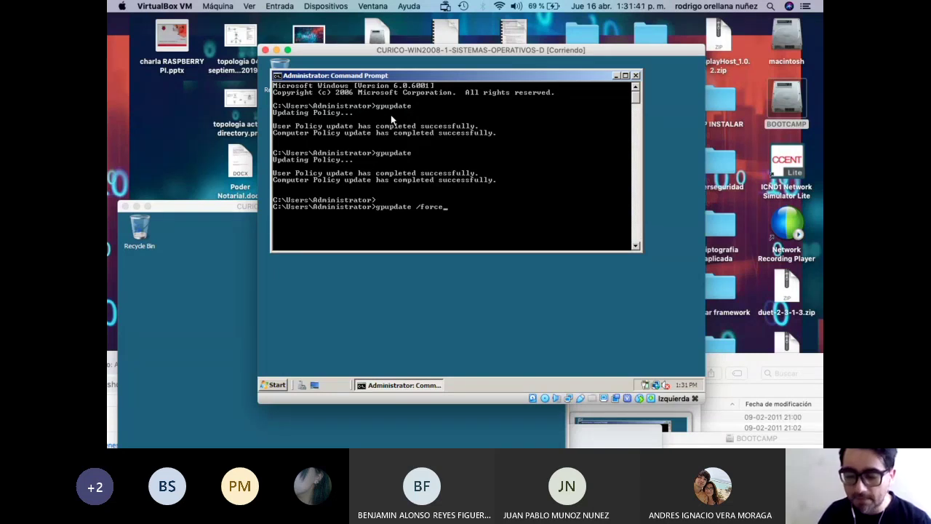
key(Return)
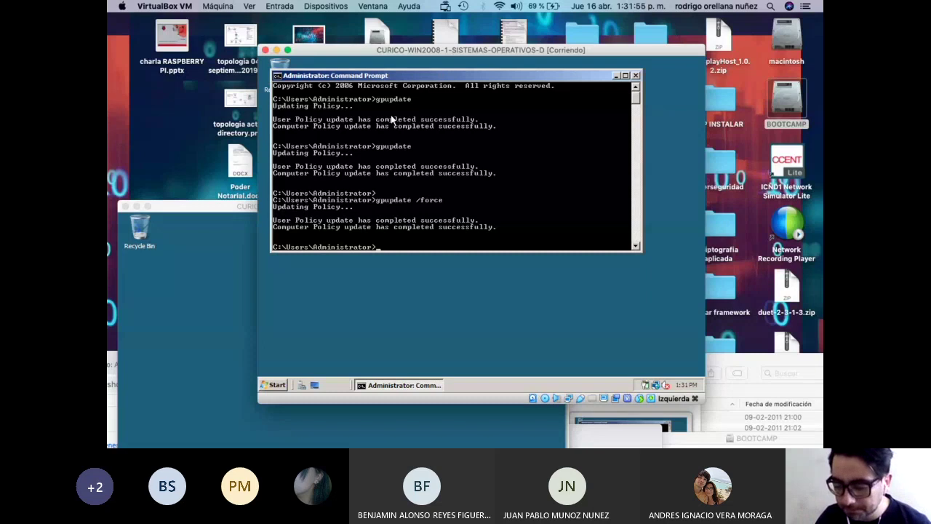
key(Up)
key(Up)
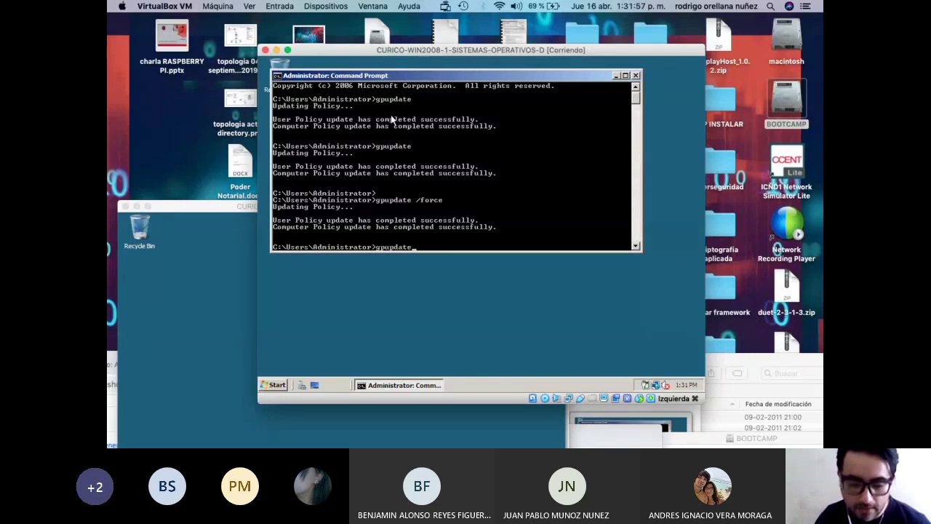
key(Down)
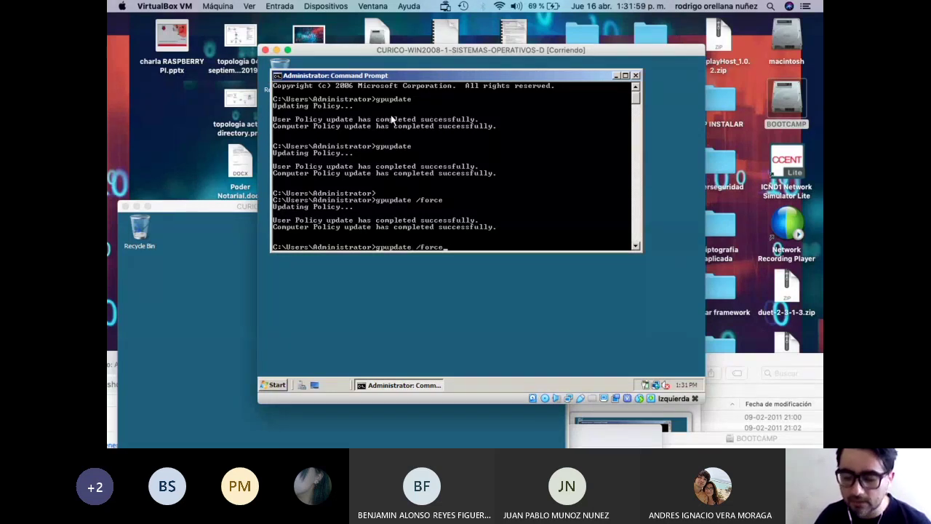
key(Return)
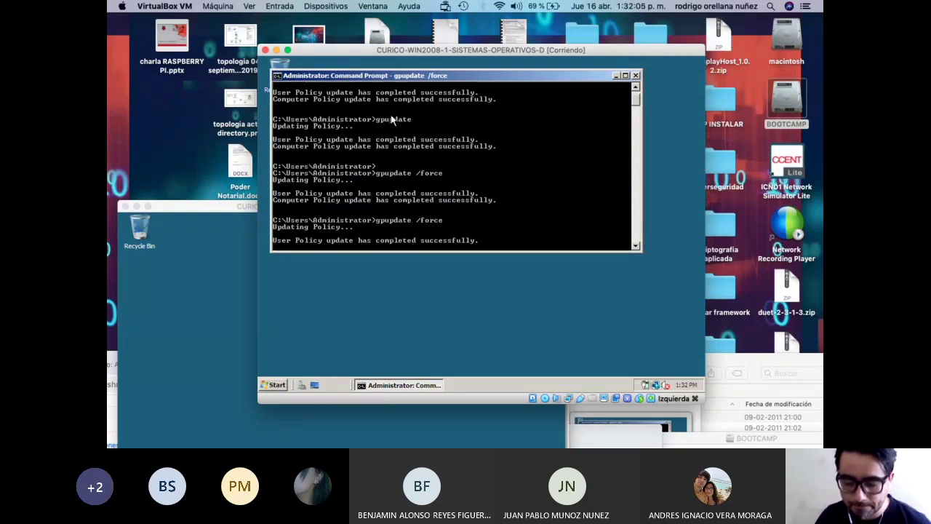
Bring WIN2008-2 forward and open a Command Prompt from its Start menu.
drag(202, 204, 278, 61)
click(204, 377)
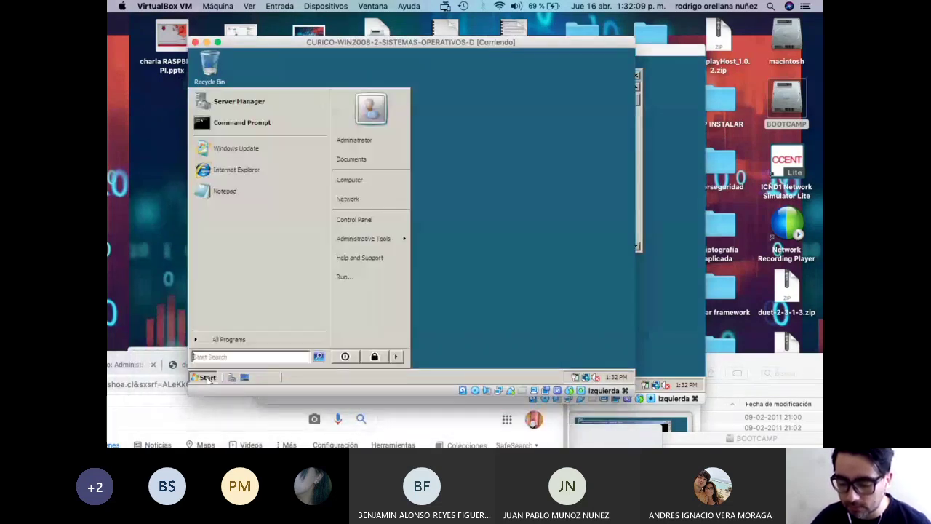
click(248, 128)
Run gpupdate, then gpupdate /force on the second server.
text(gpupdate)
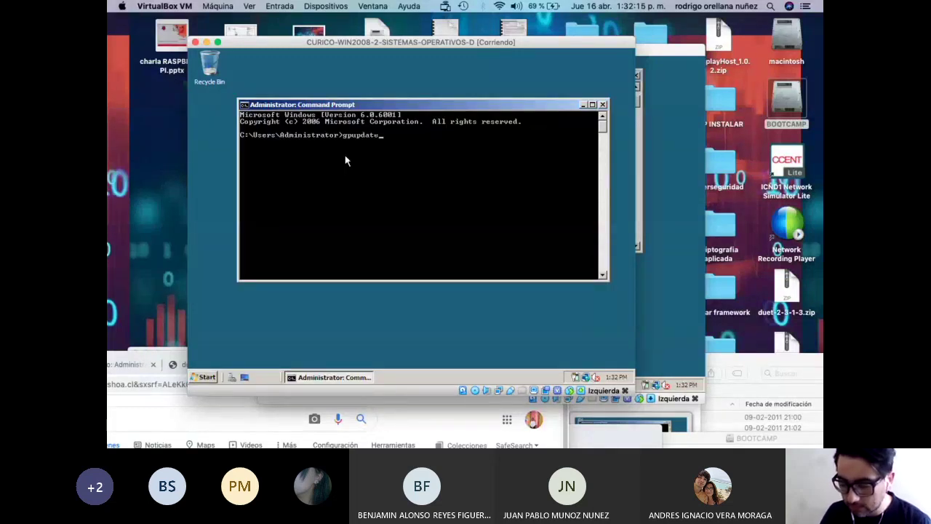
key(Return)
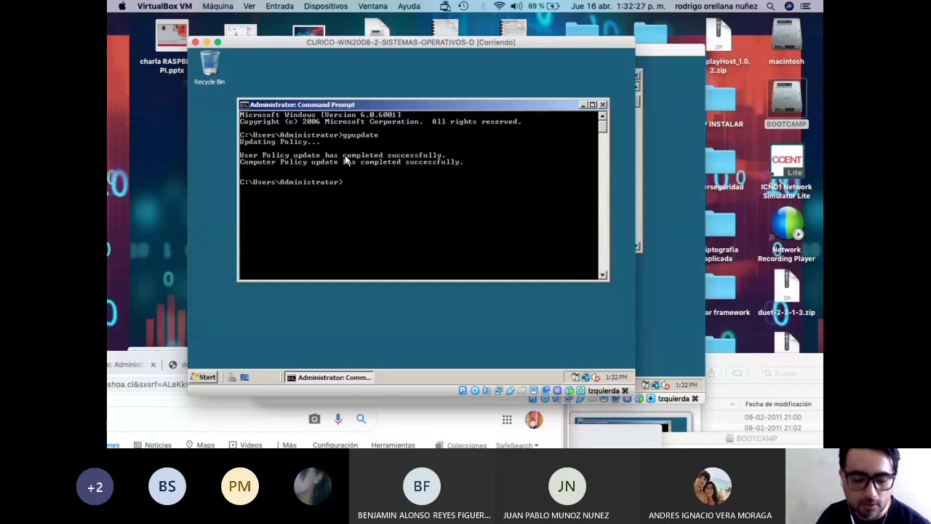
key(Up)
text(/force)
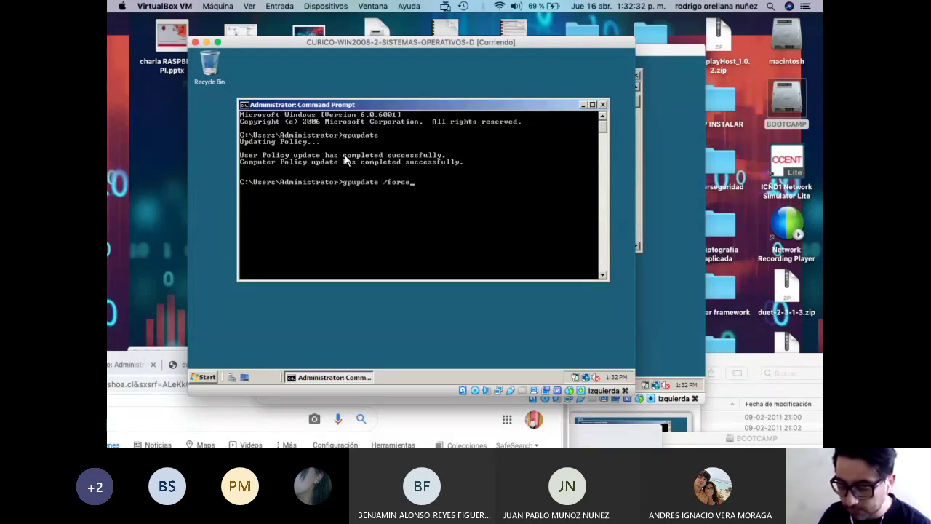
key(Return)
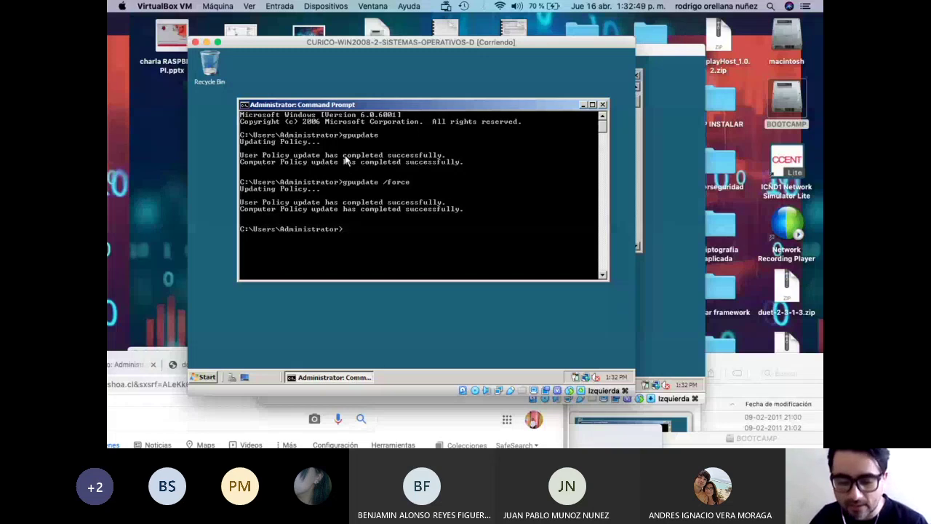
Rearrange the two VM windows so WIN2008-1 is in front.
drag(357, 42, 302, 223)
click(385, 41)
drag(386, 41, 388, 36)
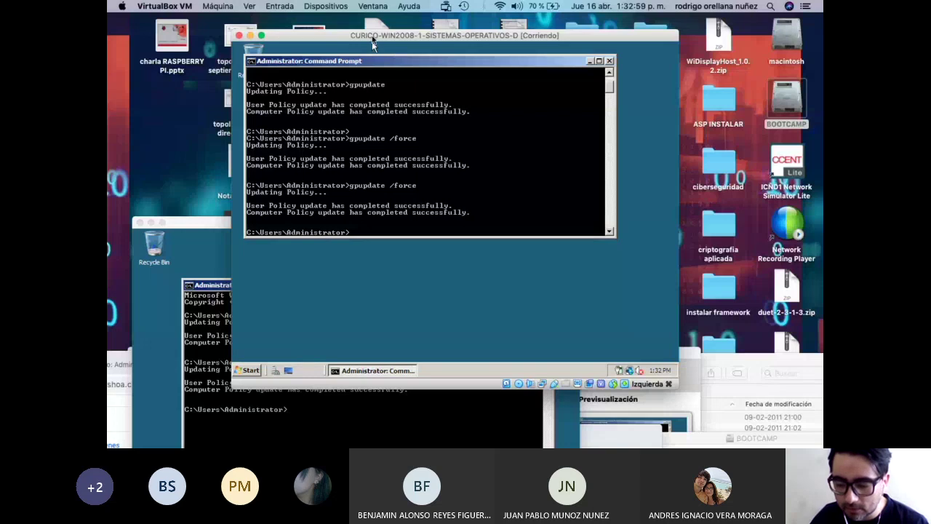
drag(374, 37, 378, 24)
drag(210, 221, 215, 271)
click(313, 231)
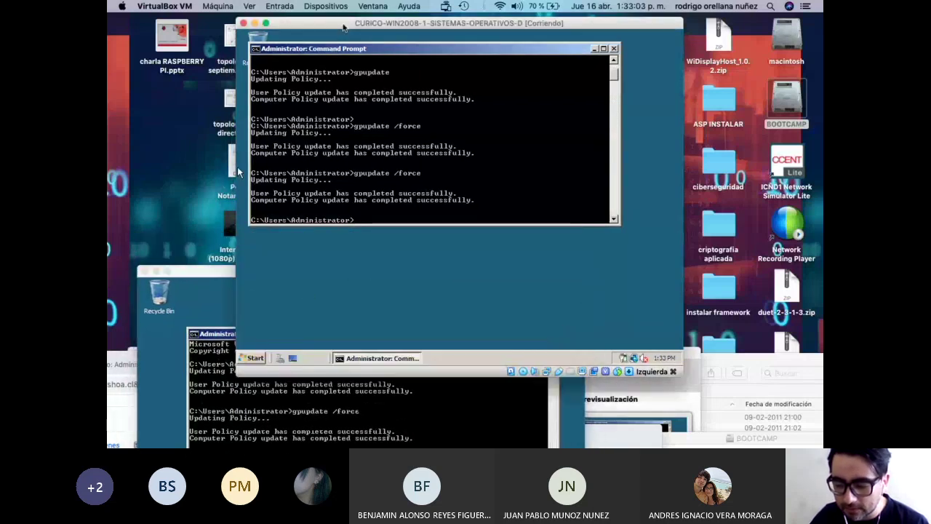
Search 'on' in the WIN2008-1 Start menu and launch the On-Screen Keyboard.
click(255, 358)
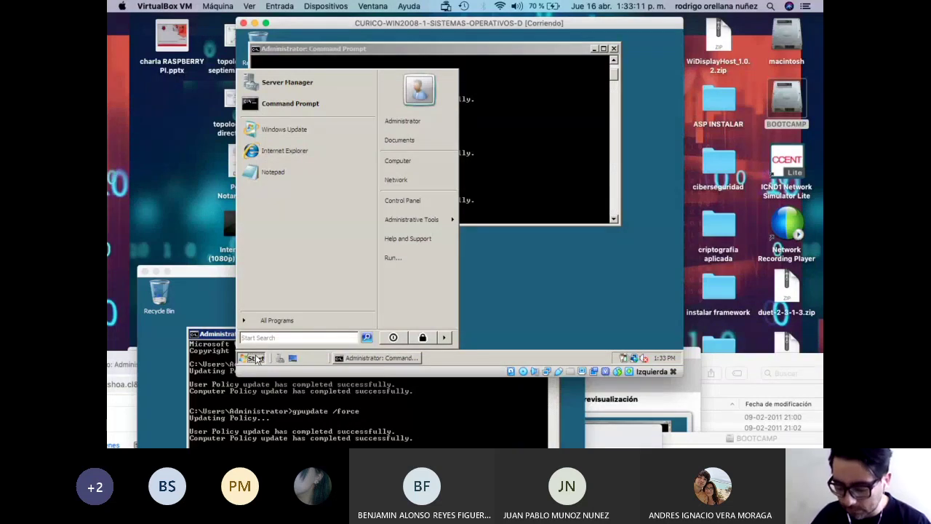
text(on)
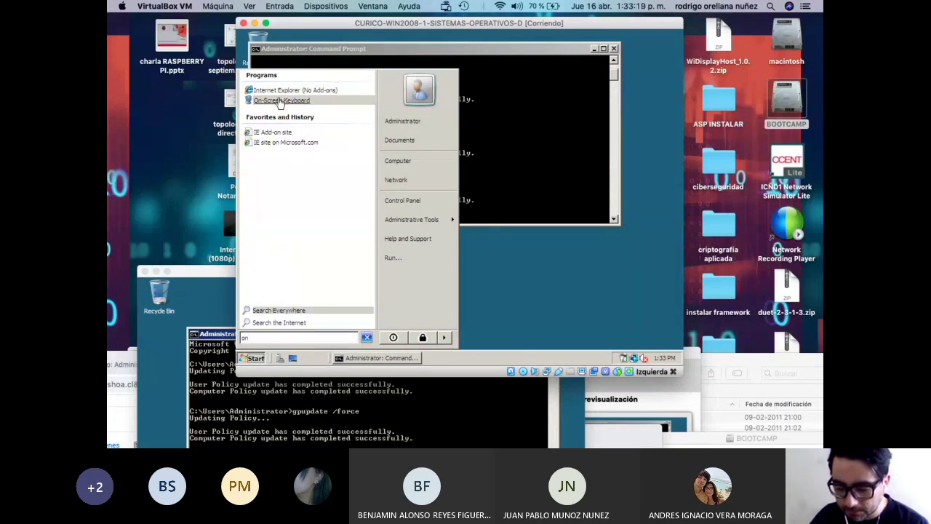
key(BackSpace)
key(BackSpace)
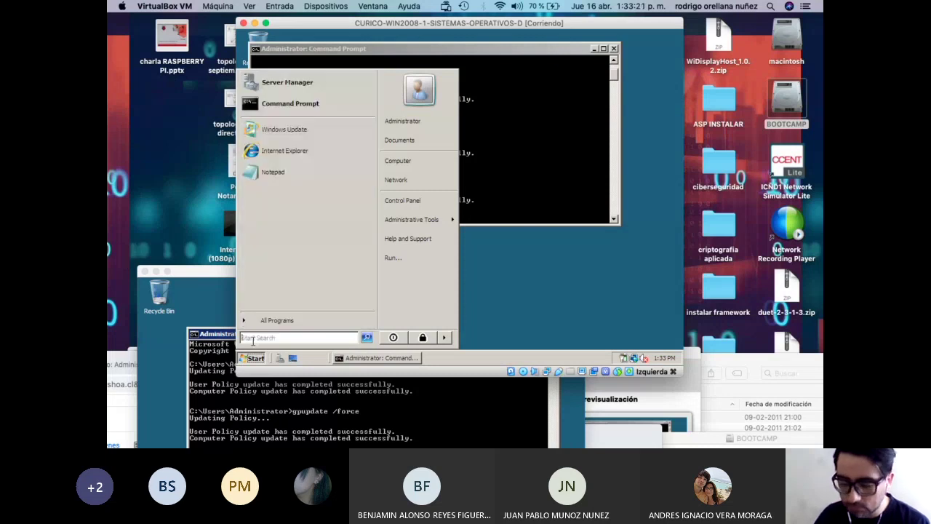
text(o)
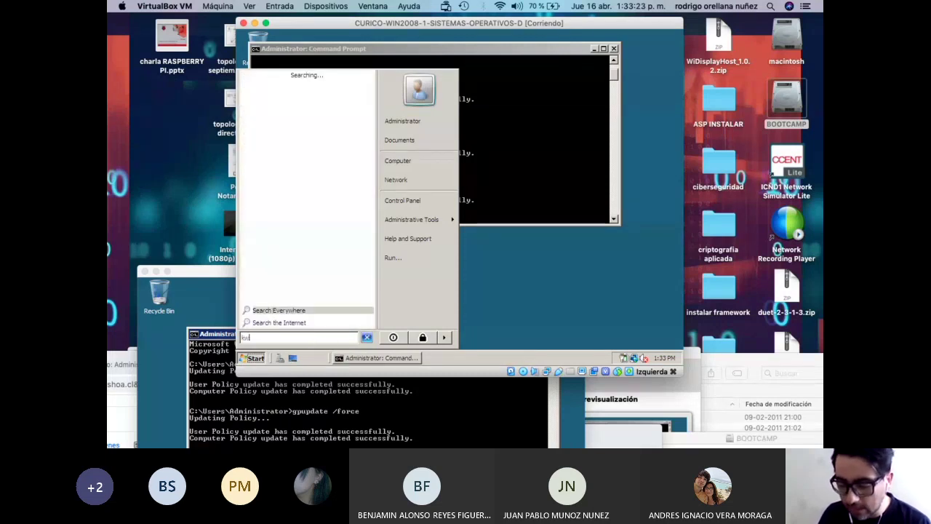
key(BackSpace)
text(on)
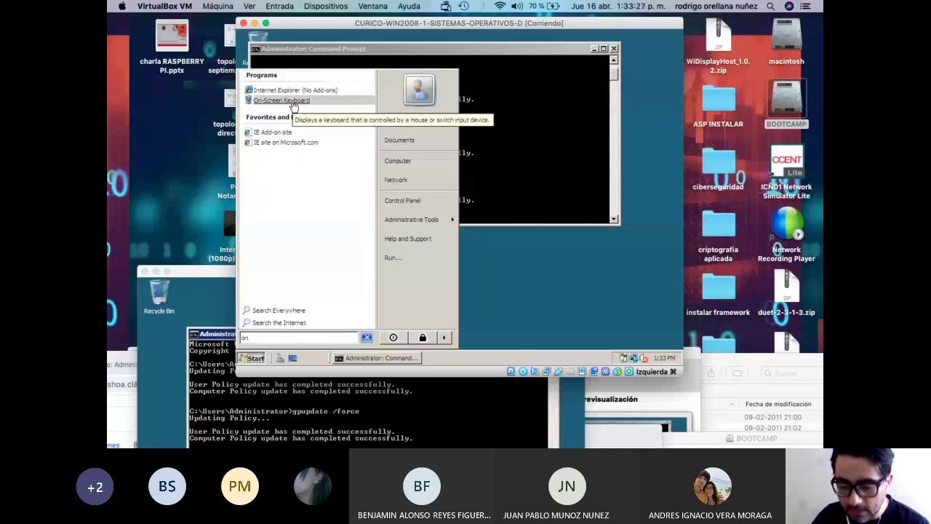
click(294, 106)
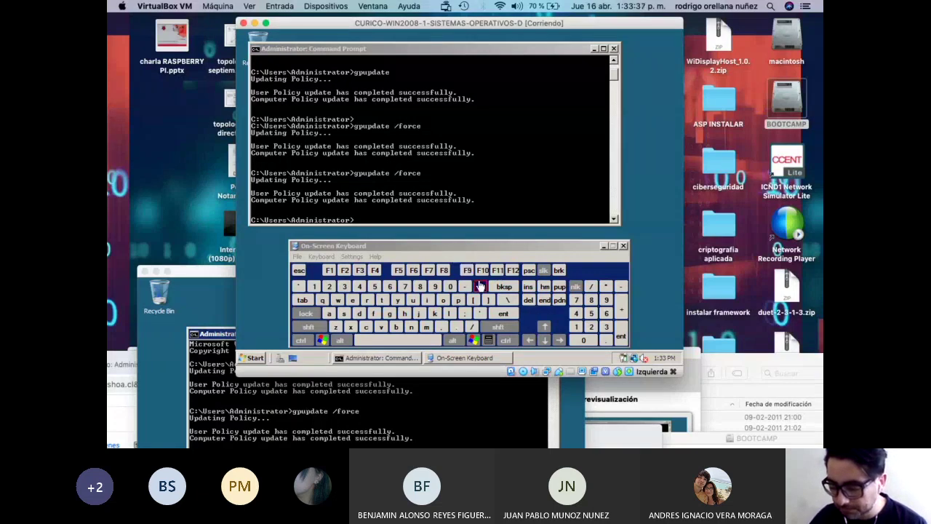
Enter slashes at the command prompt with the on-screen keyboard, then clear the line.
click(390, 217)
click(591, 287)
click(591, 287)
click(591, 288)
click(590, 287)
click(591, 288)
click(591, 288)
click(591, 288)
click(591, 287)
click(591, 287)
click(591, 287)
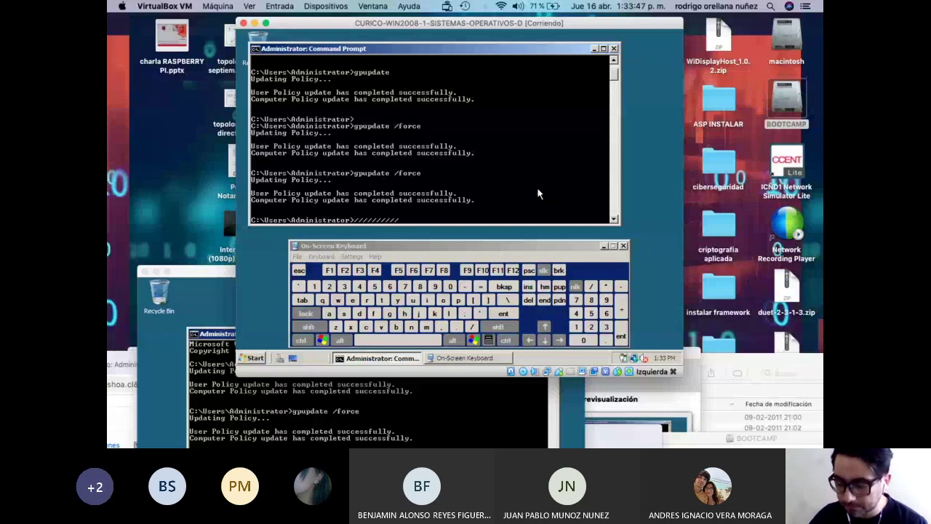
key(Escape)
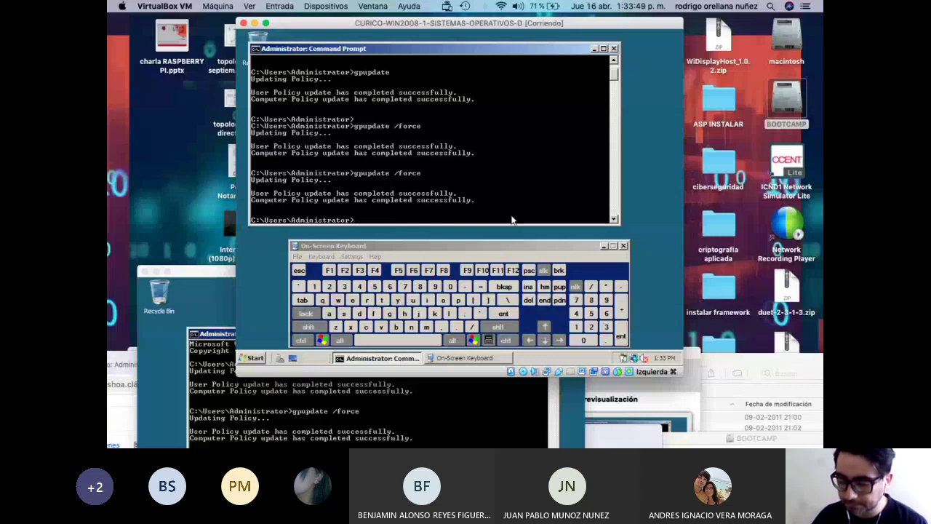
Close the On-Screen Keyboard and reposition the VM windows with WIN2008-1 in front.
click(624, 246)
drag(402, 21, 466, 17)
drag(235, 271, 249, 321)
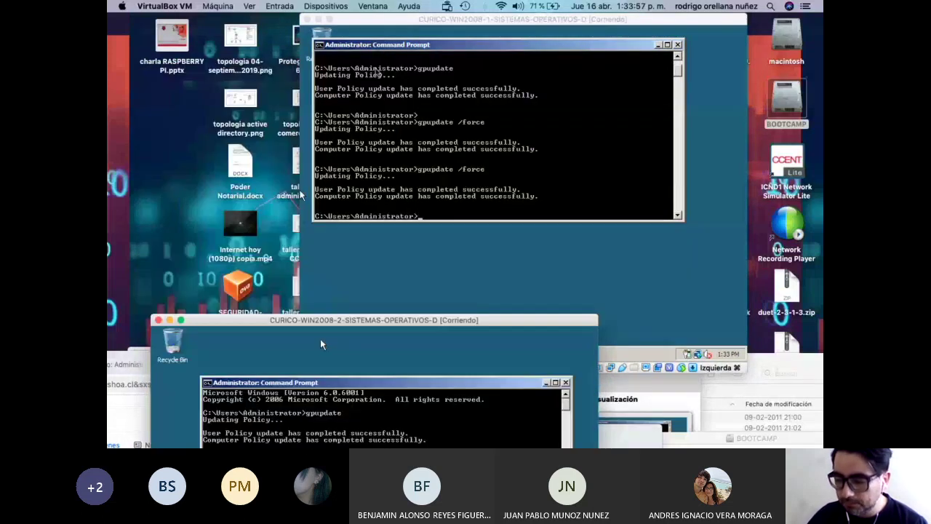
drag(420, 23, 358, 31)
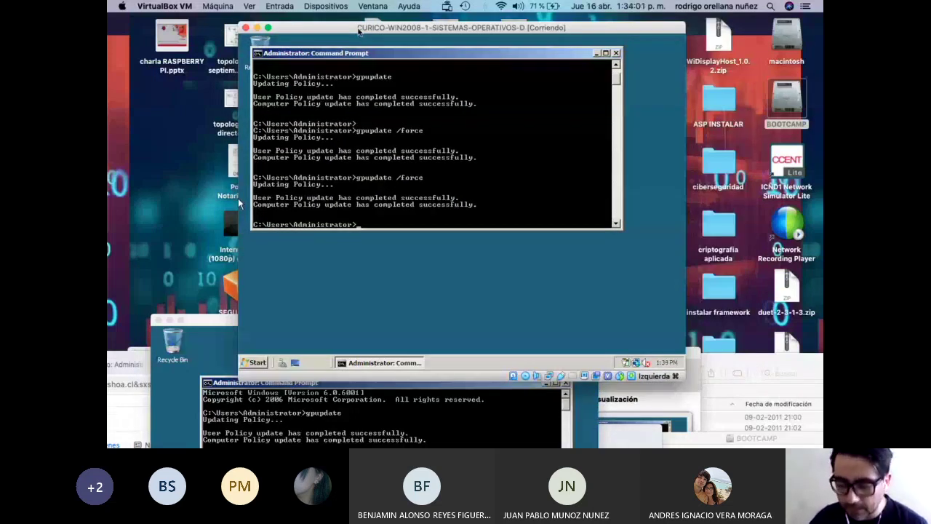
Open Control Panel from the WIN2008-1 Start menu and open Windows Firewall.
click(256, 362)
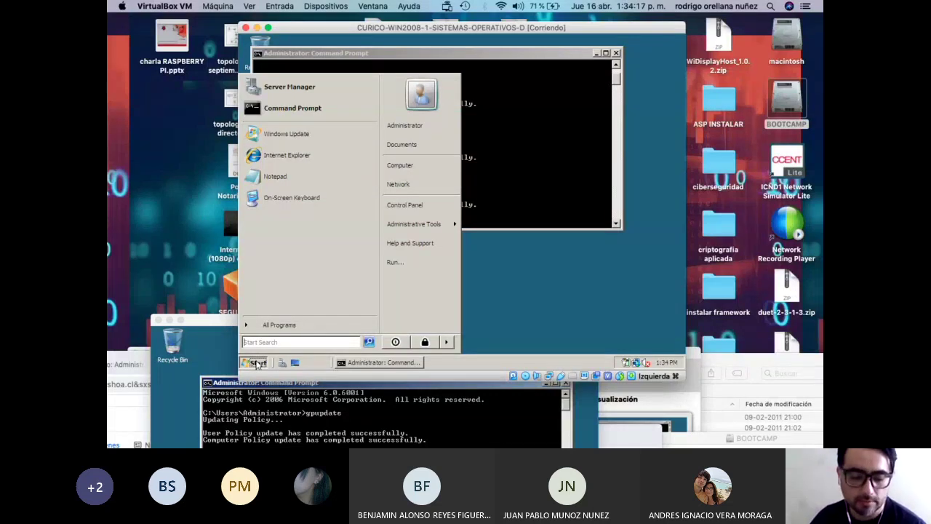
click(264, 362)
click(264, 361)
click(403, 214)
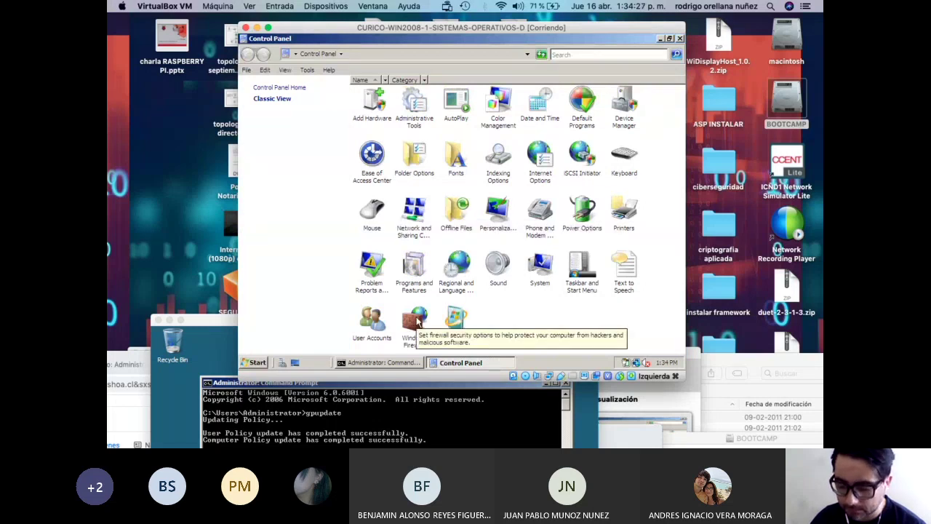
double_click(417, 320)
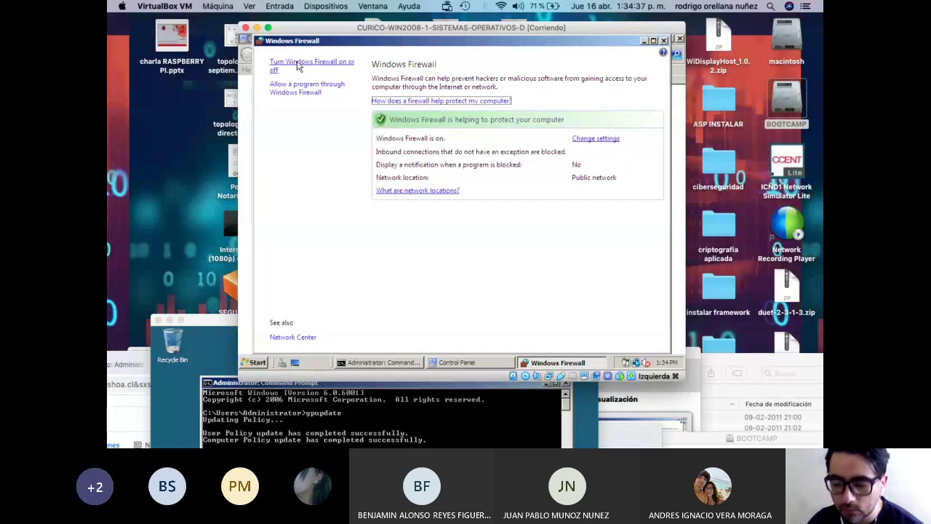
Set Windows Firewall to Off, apply, review the Exceptions list, and confirm with OK.
click(298, 65)
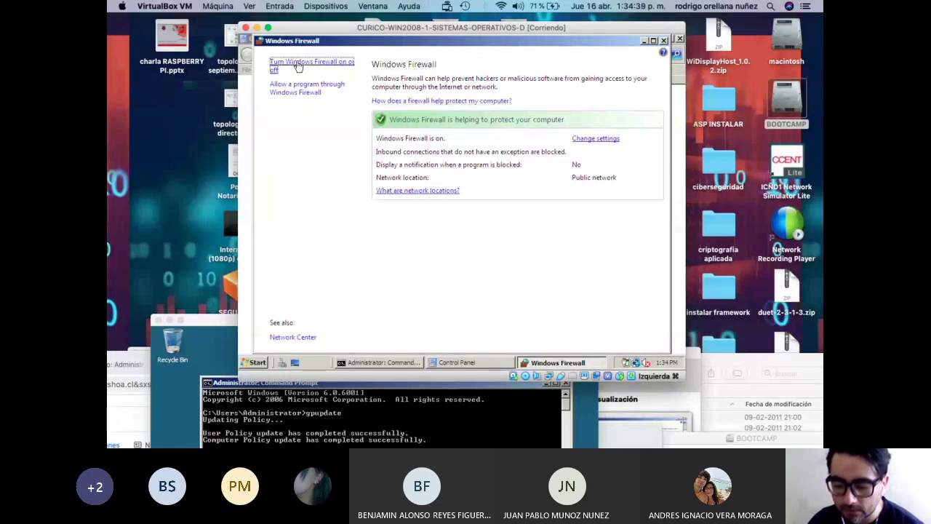
click(315, 260)
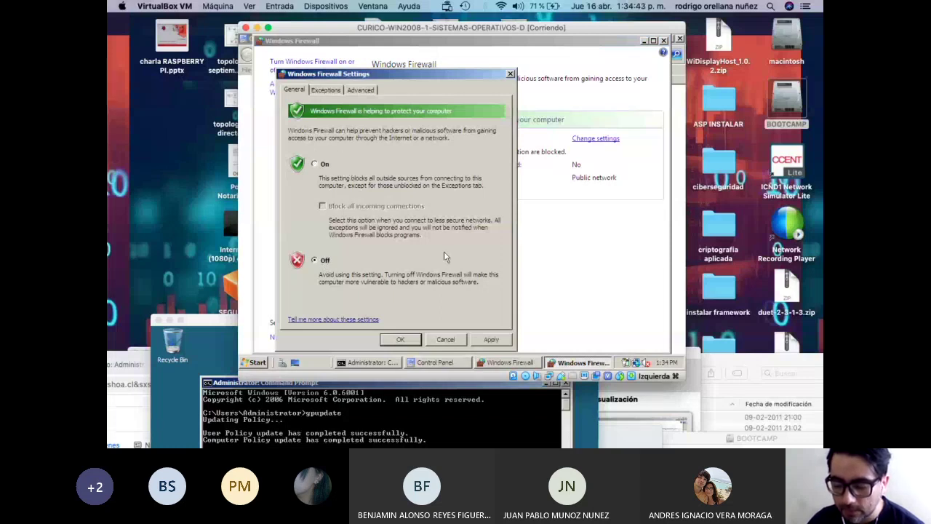
click(492, 339)
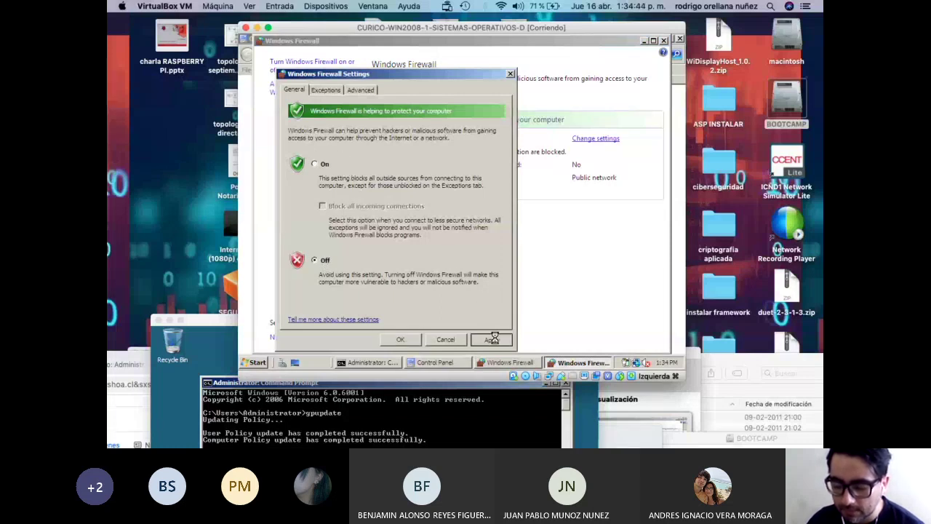
click(328, 90)
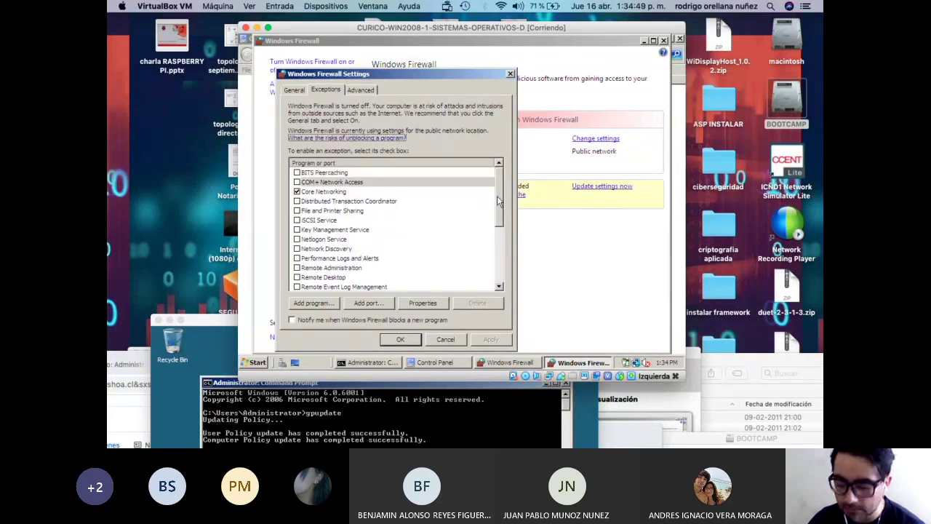
scroll(503, 273, down, 4)
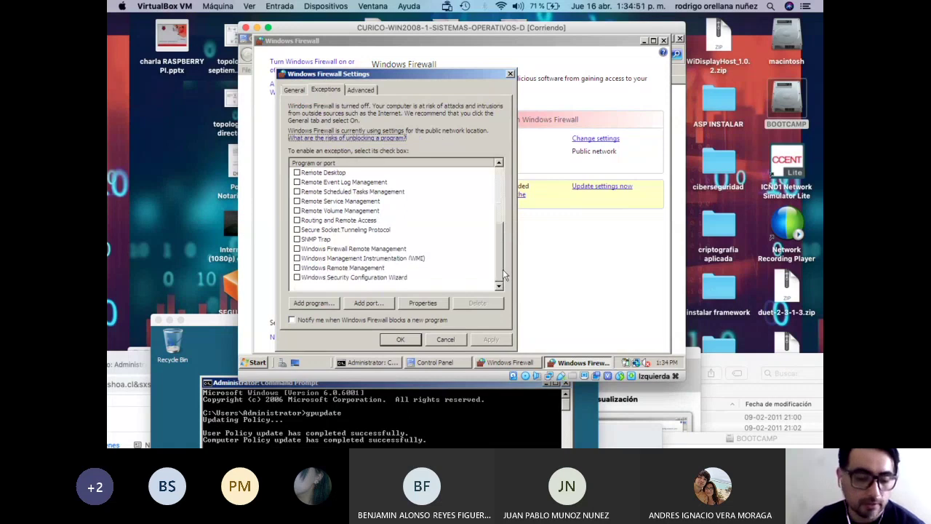
drag(503, 269, 502, 209)
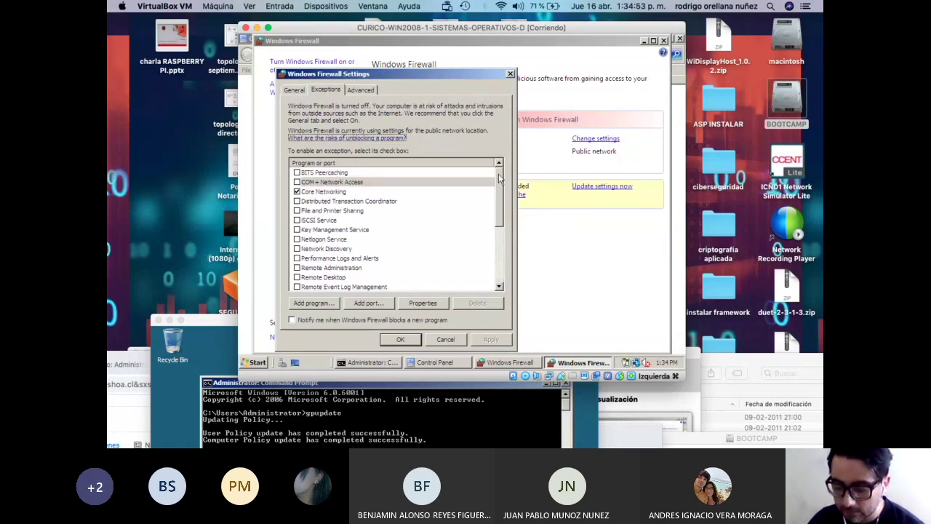
click(296, 89)
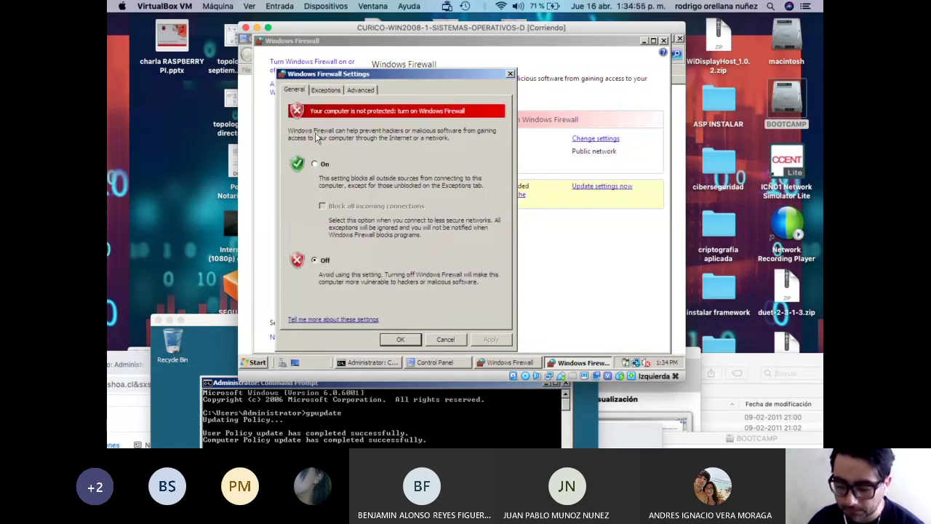
click(399, 340)
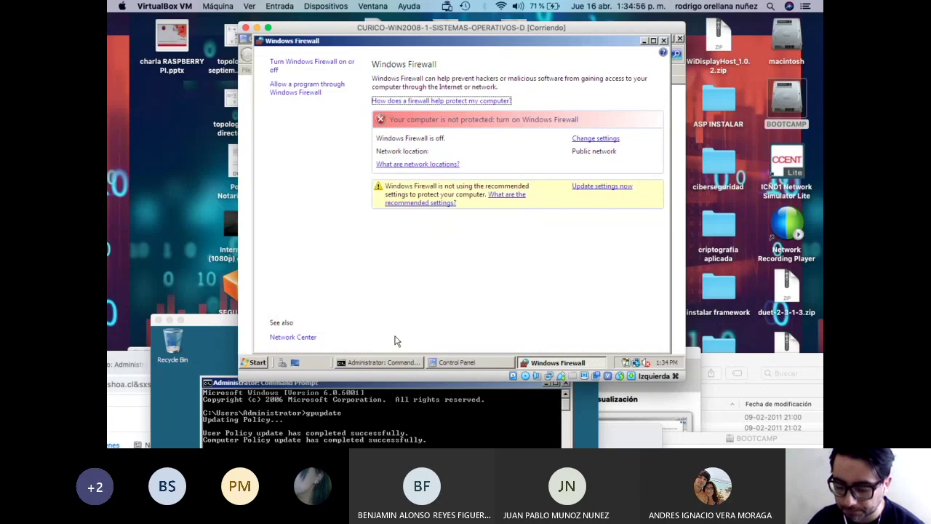
Close Windows Firewall and Control Panel, then shift the WIN2008-1 window right.
click(665, 41)
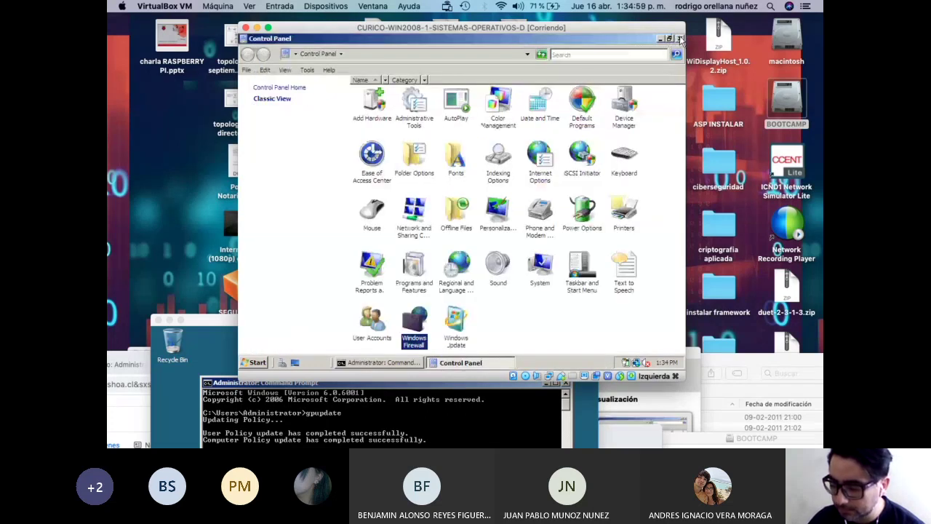
click(679, 39)
drag(518, 34, 556, 33)
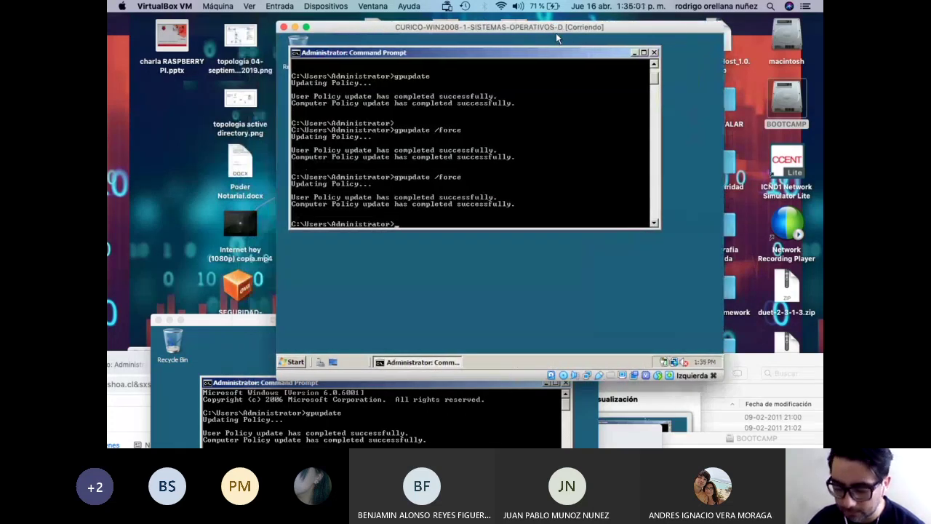
Bring WIN2008-2 forward and open Windows Firewall from its Control Panel.
drag(243, 319, 236, 43)
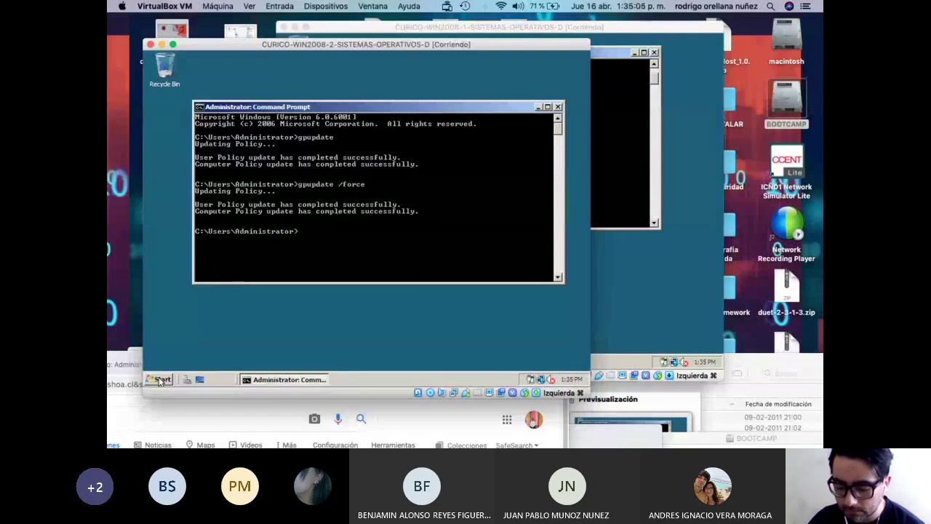
click(160, 379)
click(318, 227)
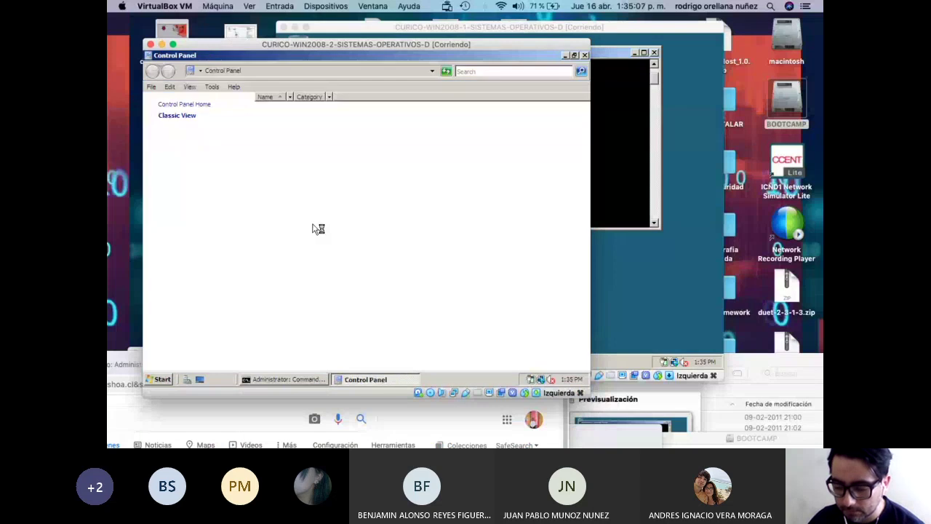
double_click(323, 337)
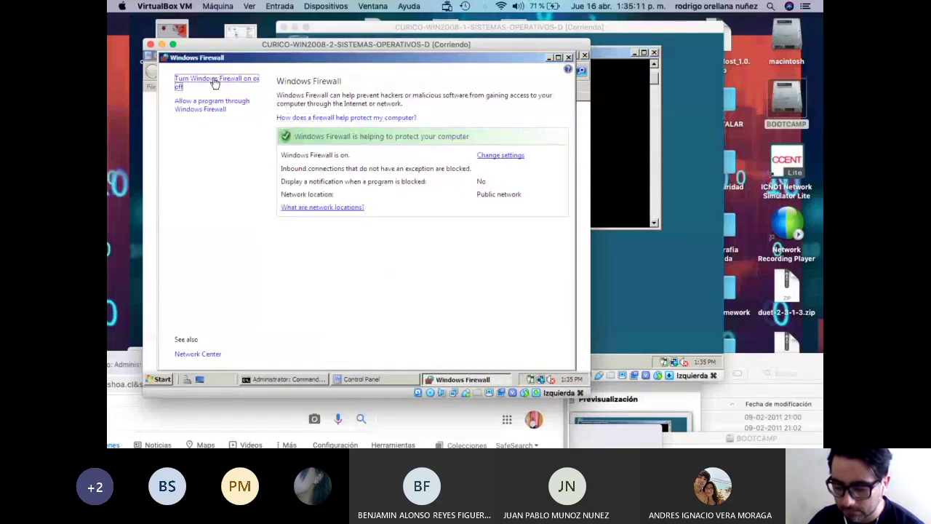
Set the firewall to Off, confirm, close the windows, and move the VM aside.
click(215, 80)
click(264, 276)
click(342, 356)
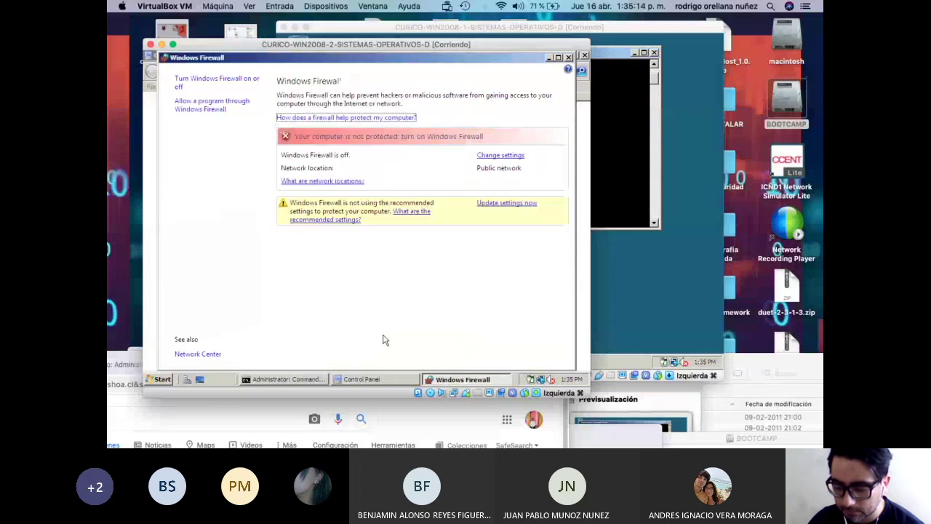
click(569, 58)
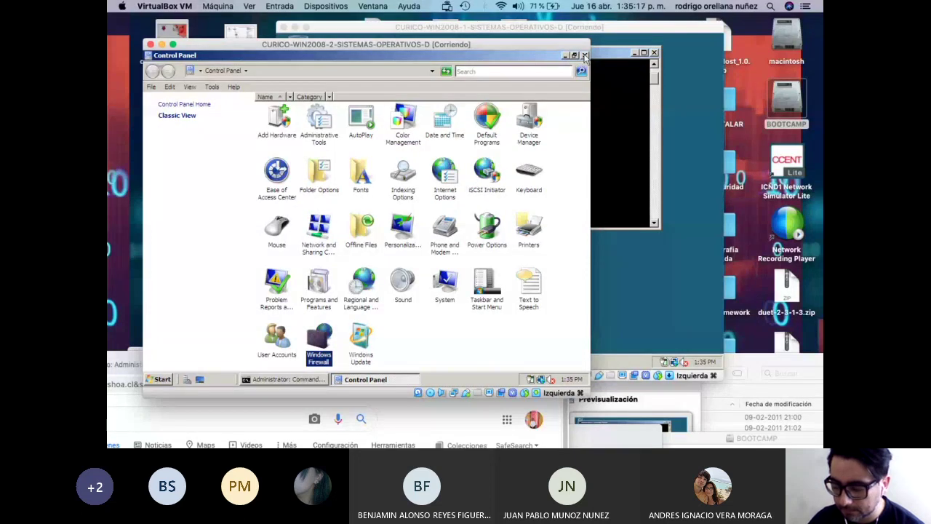
click(583, 53)
drag(558, 51, 607, 279)
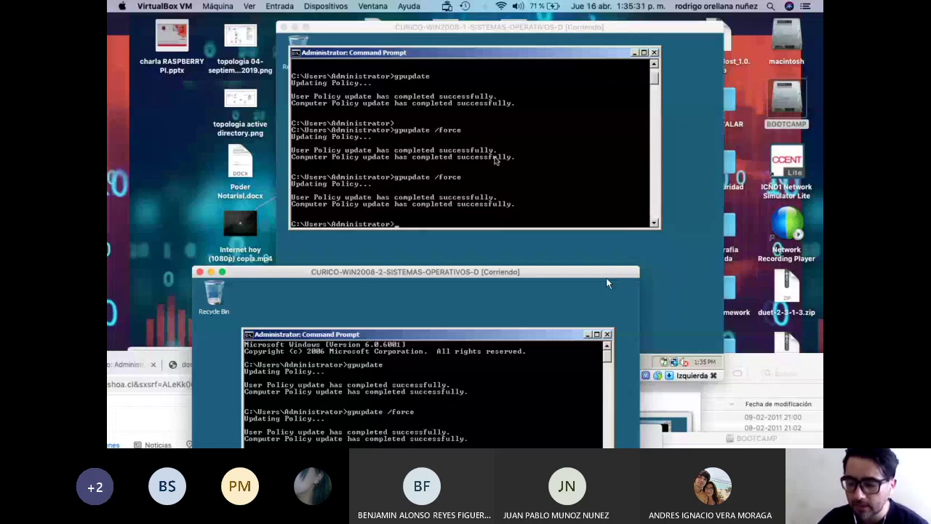
Rearrange the VM windows so WIN2008-1's command prompt ends up in front.
drag(464, 35, 473, 33)
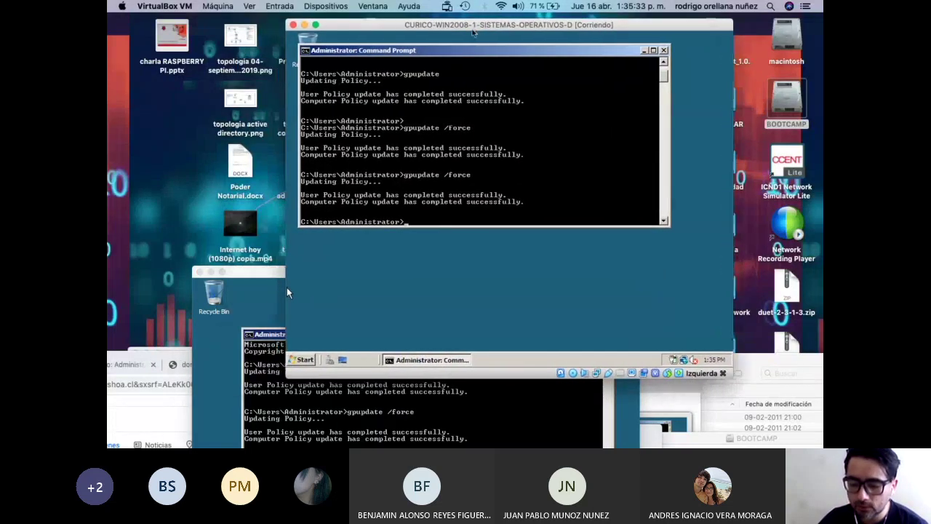
drag(250, 275, 189, 292)
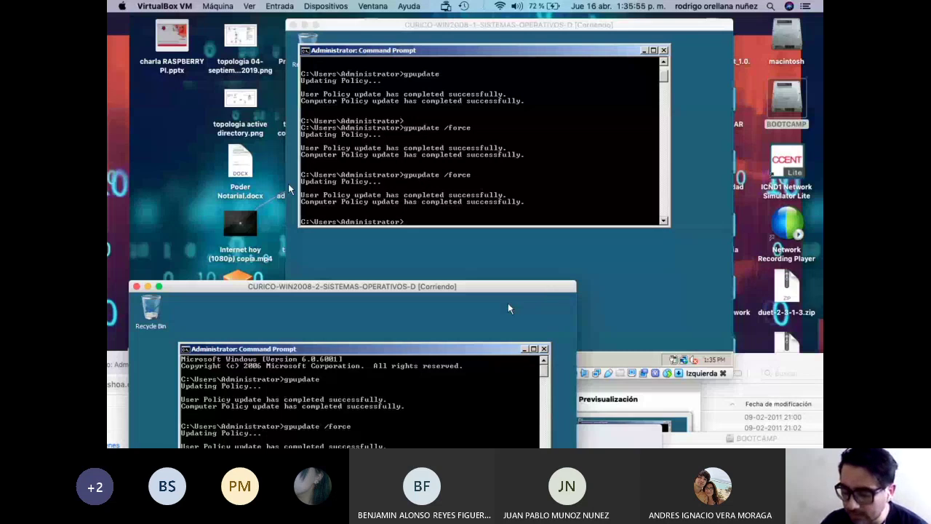
drag(496, 286, 543, 256)
drag(582, 28, 499, 21)
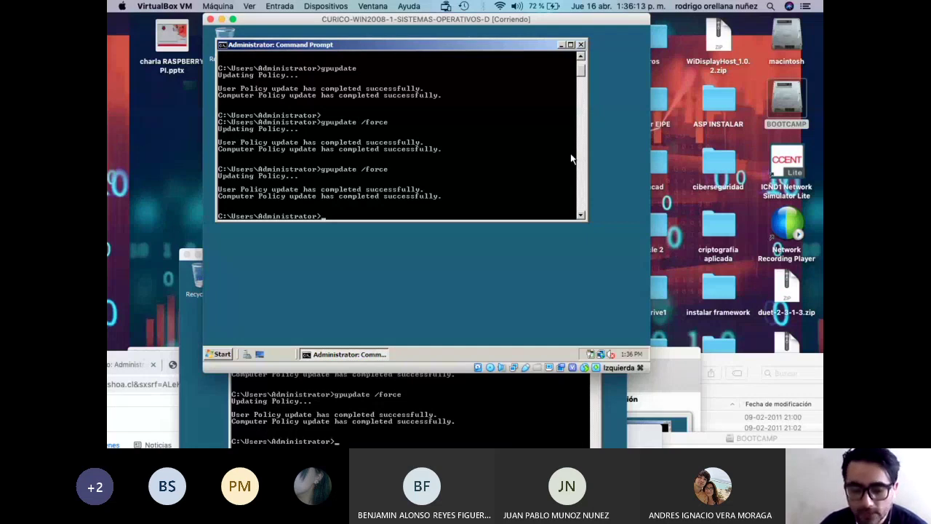
drag(420, 21, 484, 33)
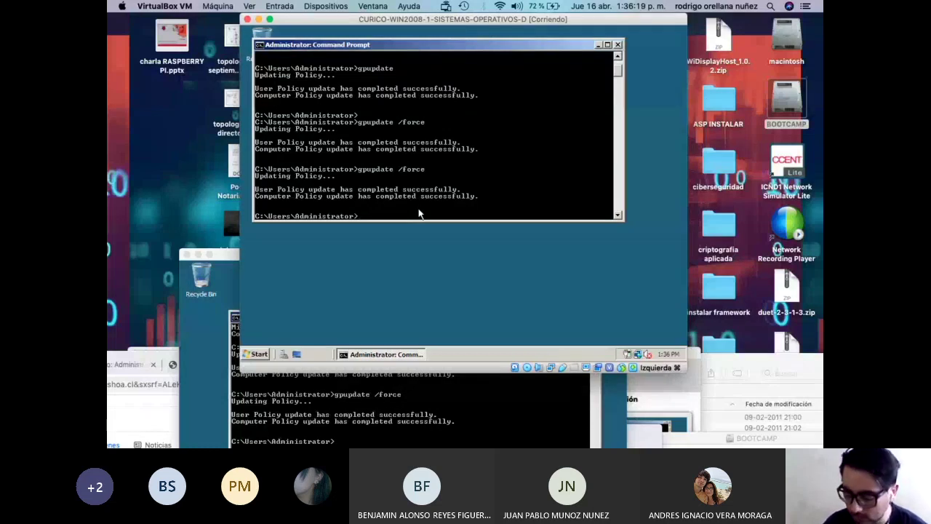
Run ipconfig twice on the first server, showing IPv4 address 192.168.0.6.
text(ipc)
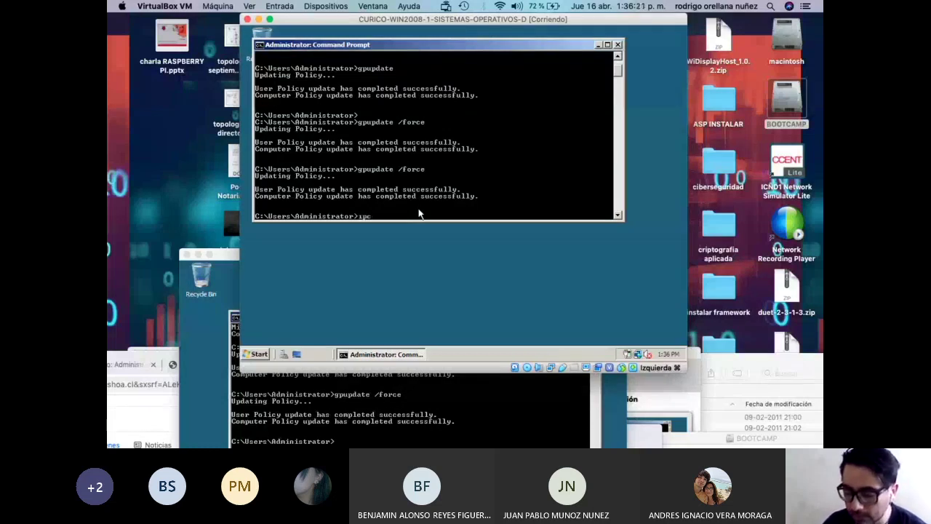
text(onfig)
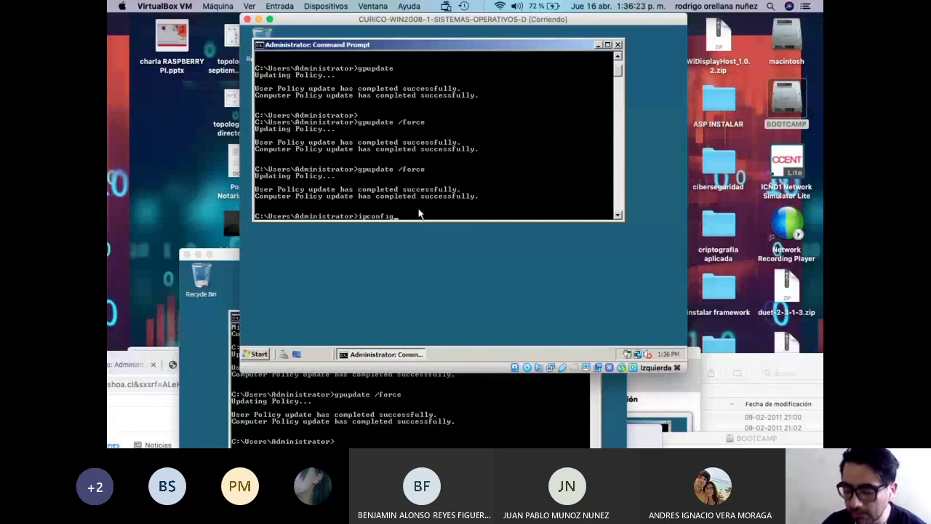
key(Return)
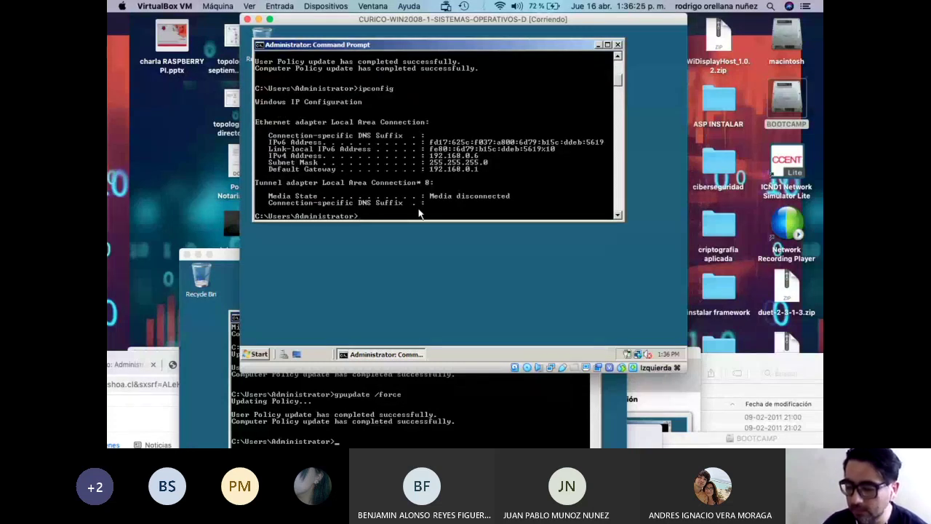
key(Up)
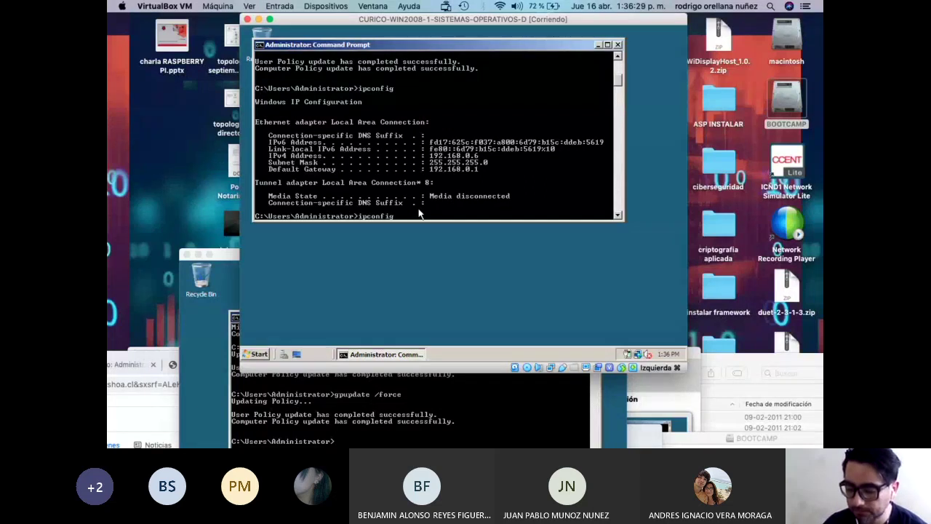
key(Return)
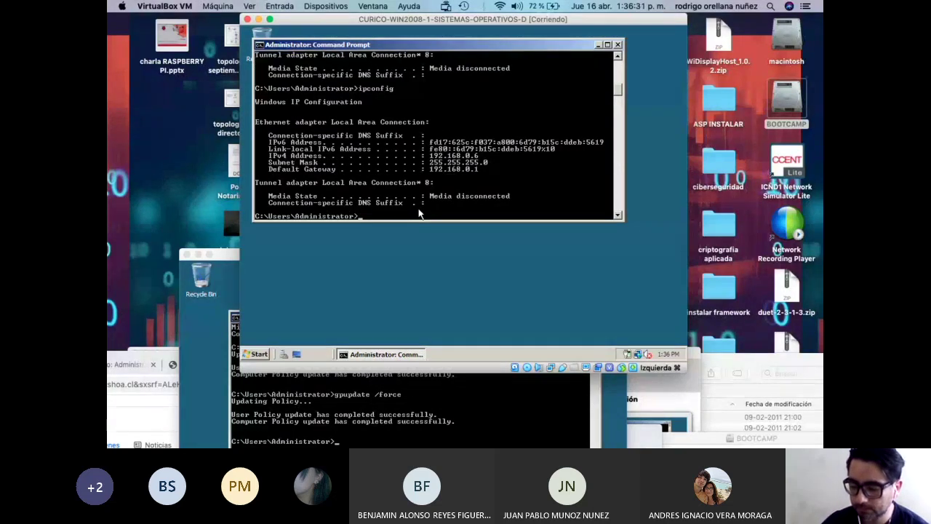
Run ipconfig on WIN2008-2, showing 192.168.0.7, then bring WIN2008-1 back forward.
drag(237, 255, 237, 104)
text(ipconfig)
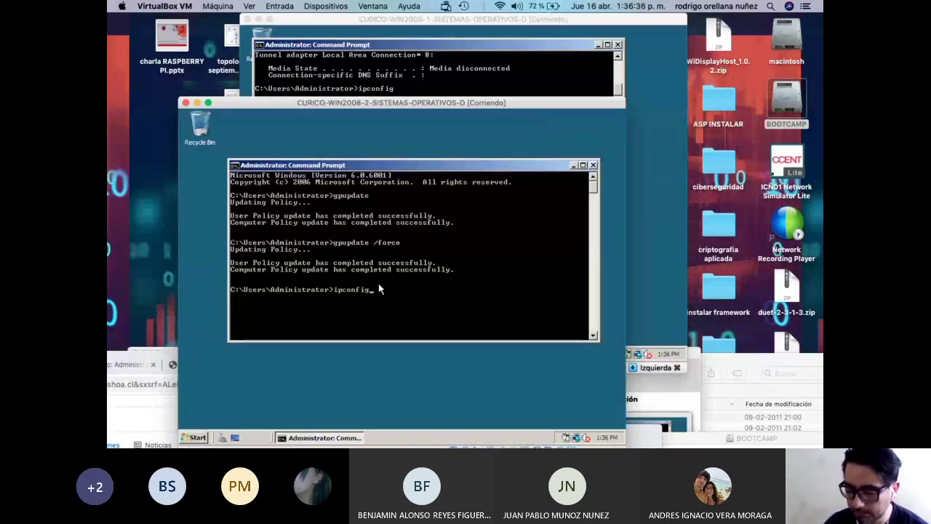
key(Return)
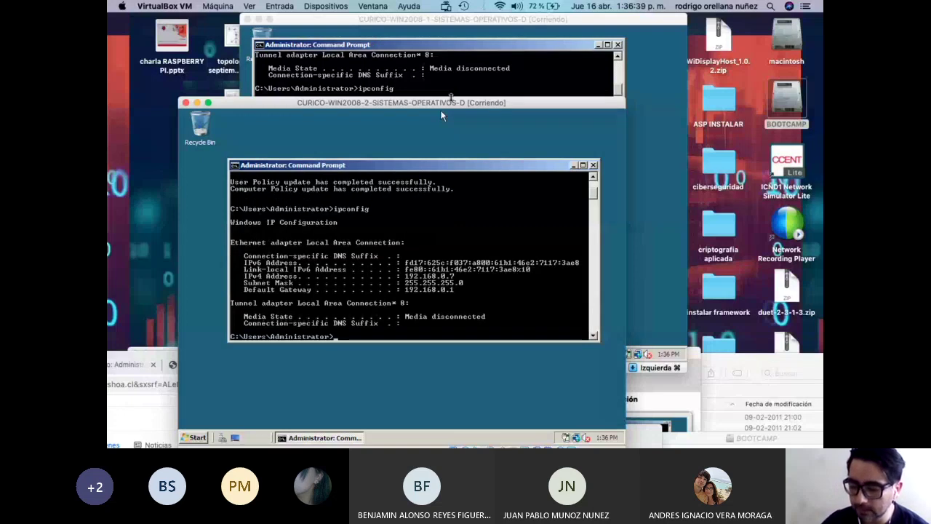
drag(441, 115, 429, 161)
click(437, 208)
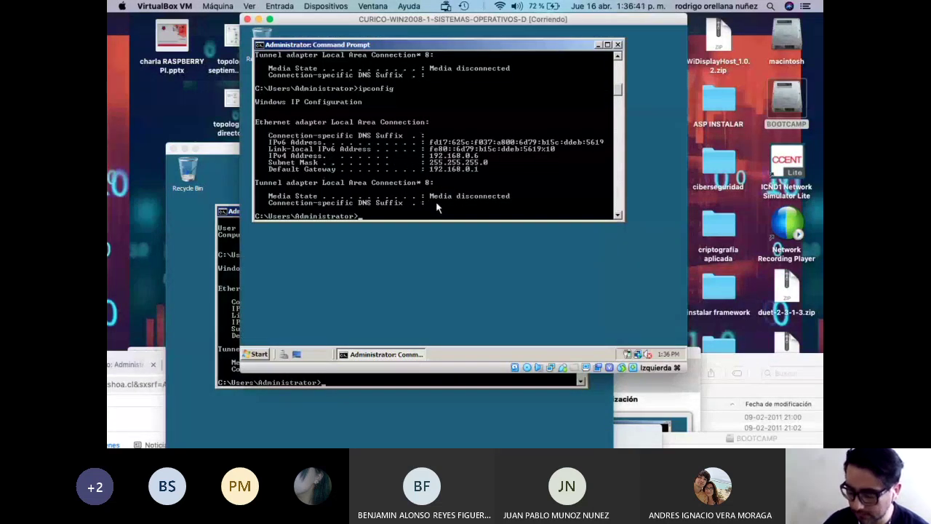
From WIN2008-1, ping 192.168.0.6, stop it, then ping 192.168.0.7.
text(ping 192.168)
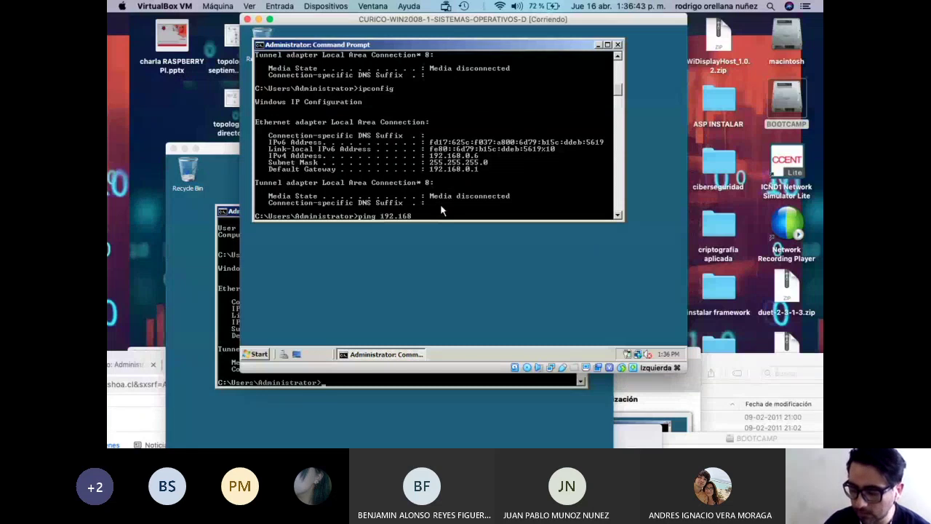
text(.0.6)
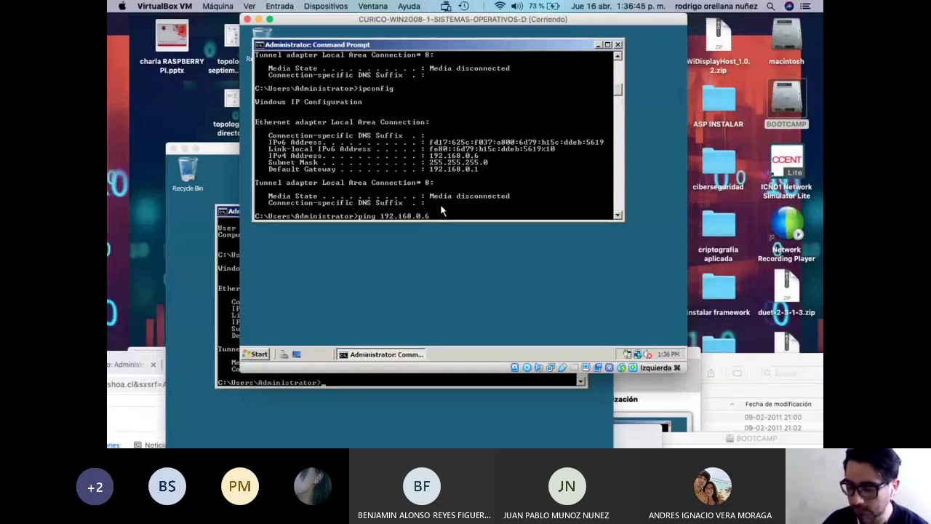
key(Return)
key(ctrl+c)
key(Up)
key(BackSpace)
text(7)
key(Return)
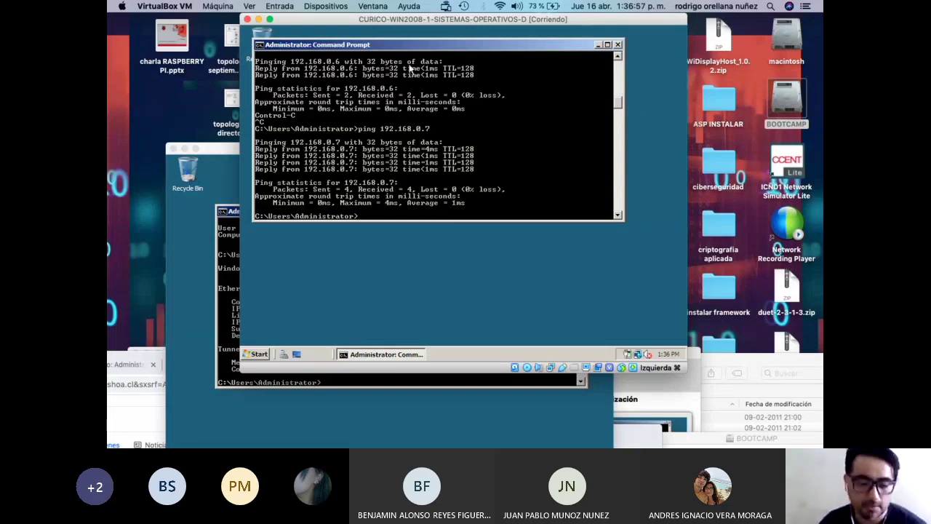
From WIN2008-2, ping 192.168.0.6, then return to the WIN2008-1 window.
drag(429, 19, 479, 19)
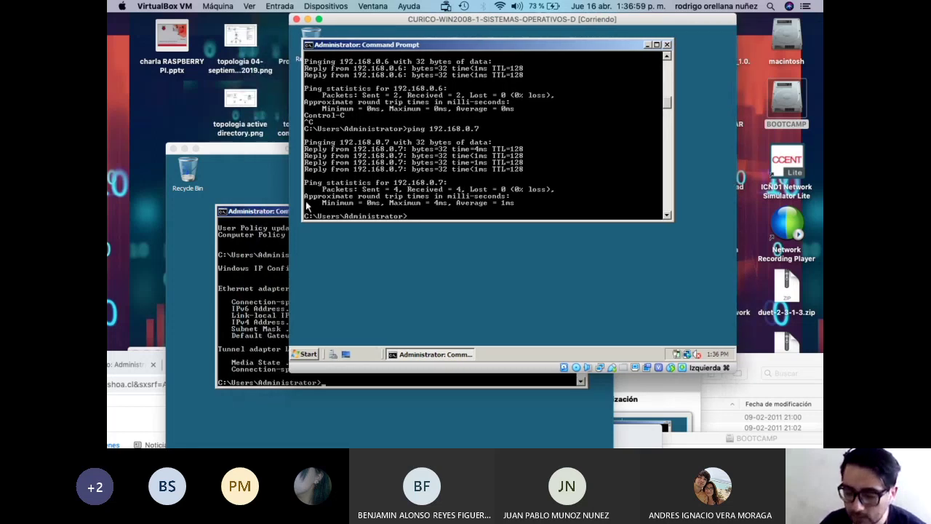
click(285, 244)
key(Up)
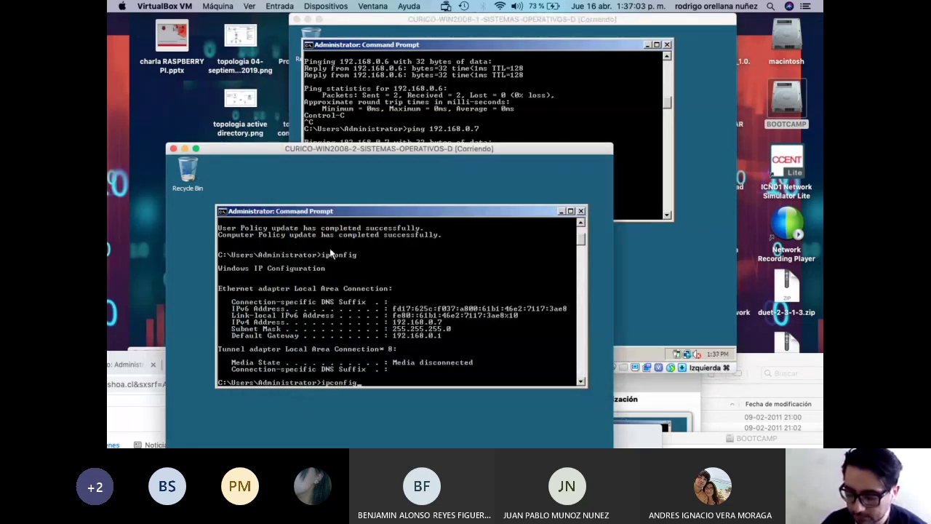
key(BackSpace)
key(BackSpace)
key(BackSpace)
key(BackSpace)
key(BackSpace)
key(BackSpace)
key(BackSpace)
key(BackSpace)
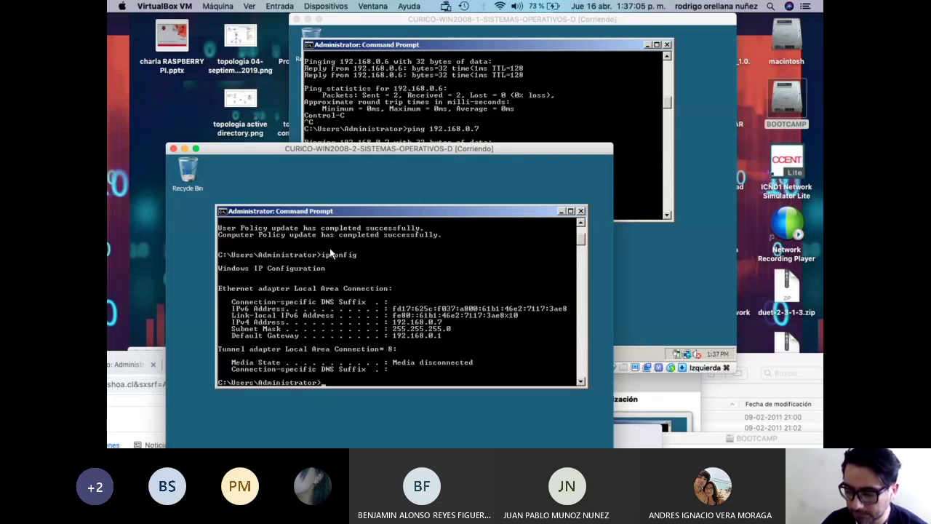
text(ping 192.)
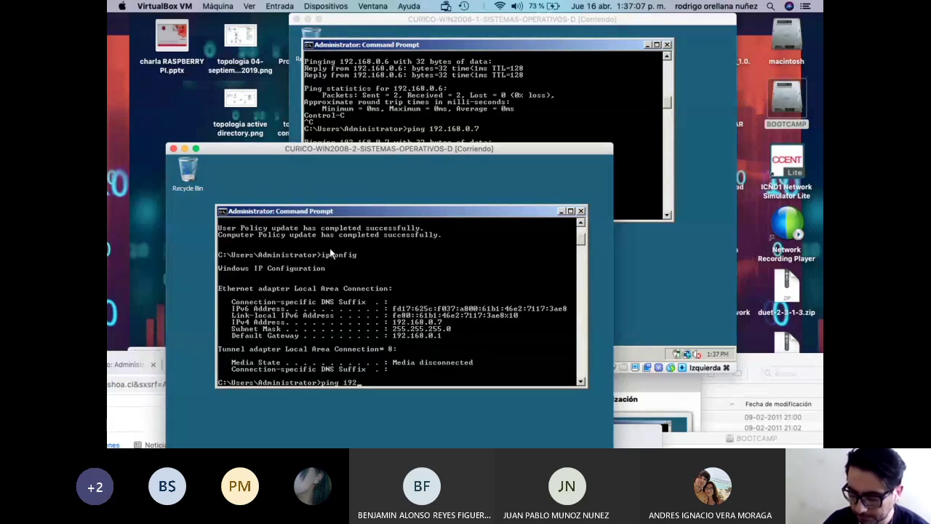
text(168.0.6)
key(Return)
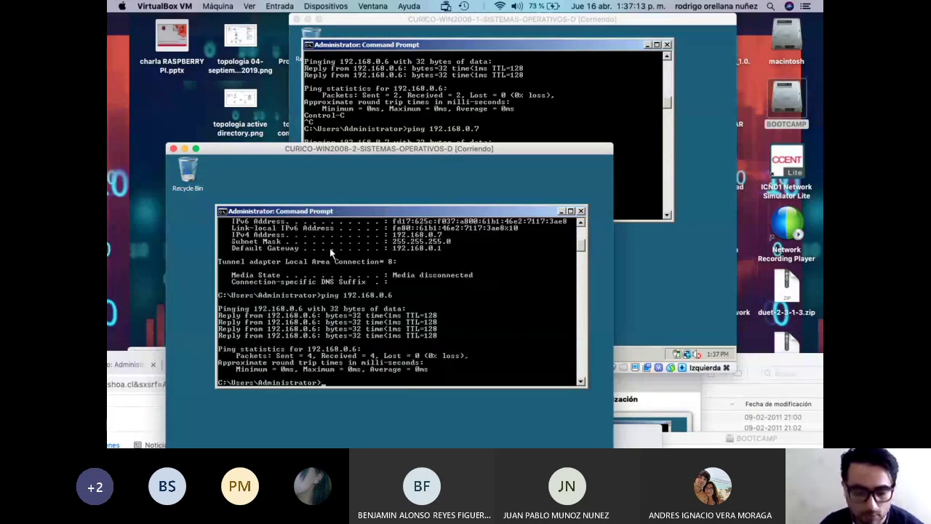
click(514, 62)
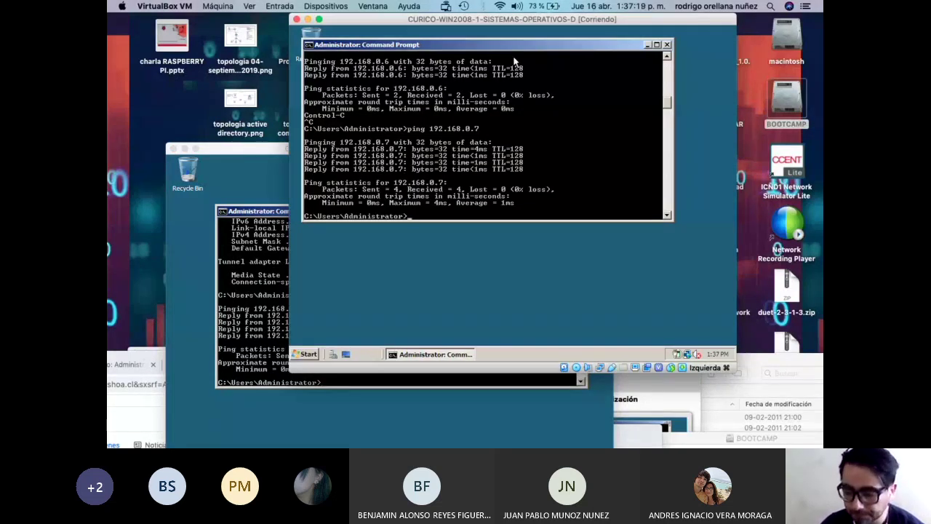
Rearrange the two server VM windows so the second server's prompt is fully visible.
drag(260, 153, 283, 302)
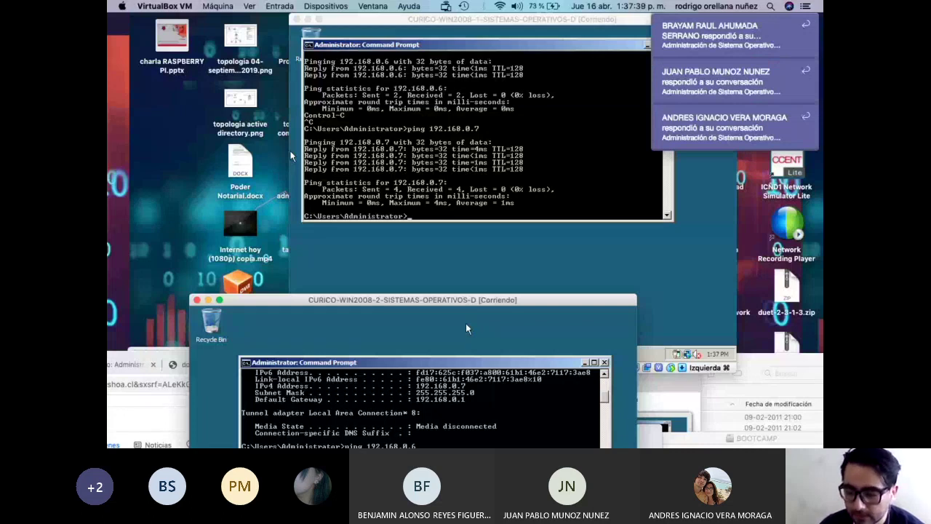
click(290, 156)
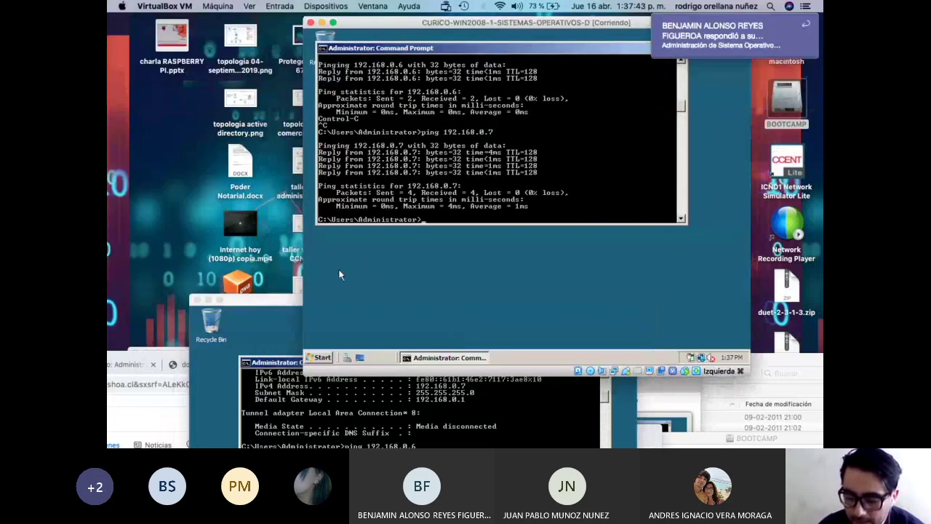
drag(279, 297, 250, 150)
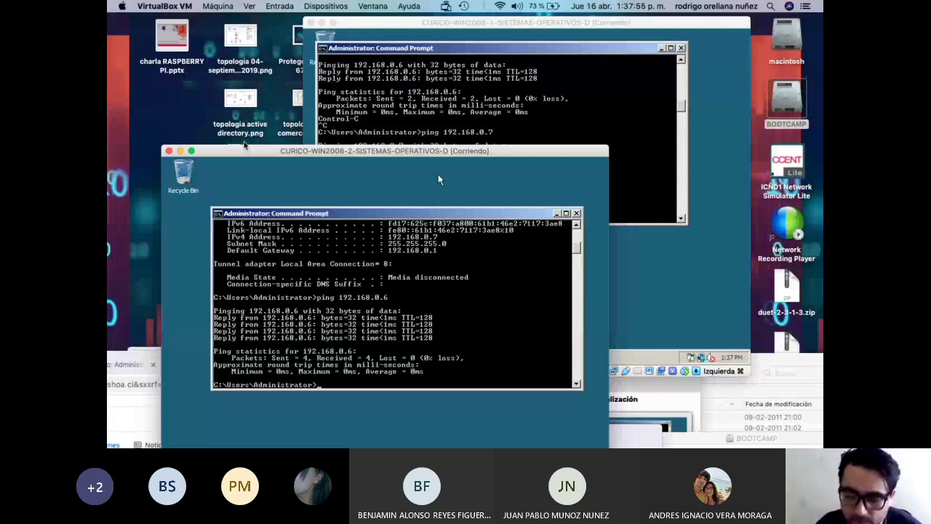
drag(248, 150, 253, 218)
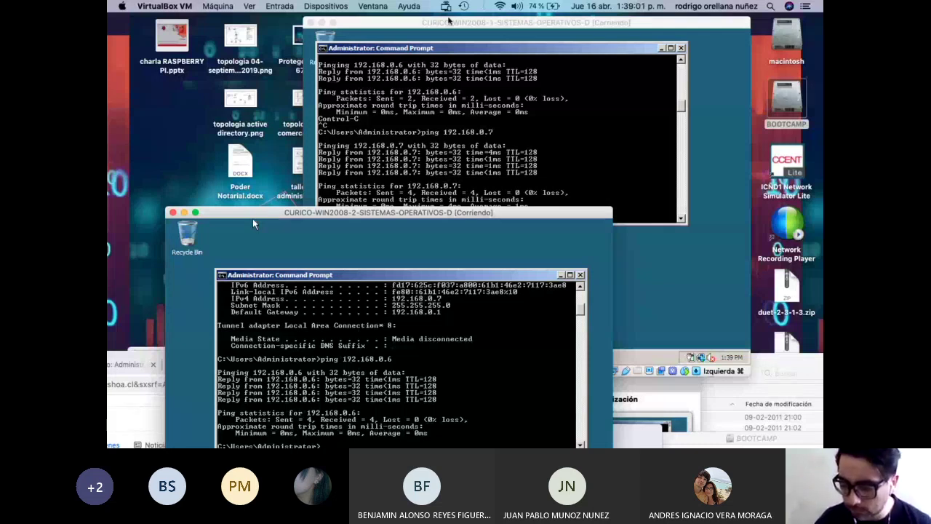
Reposition the first server's window and minimize its Command Prompt.
drag(449, 22, 417, 42)
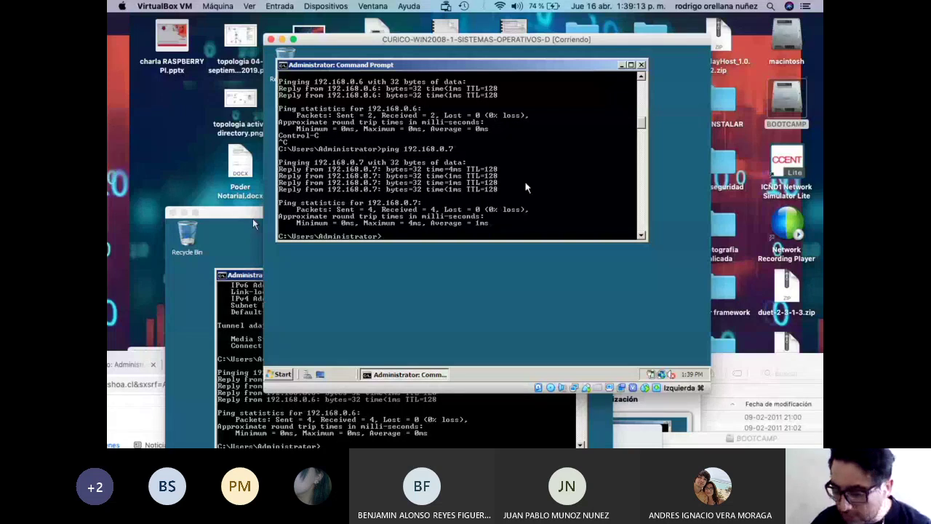
drag(507, 48, 501, 35)
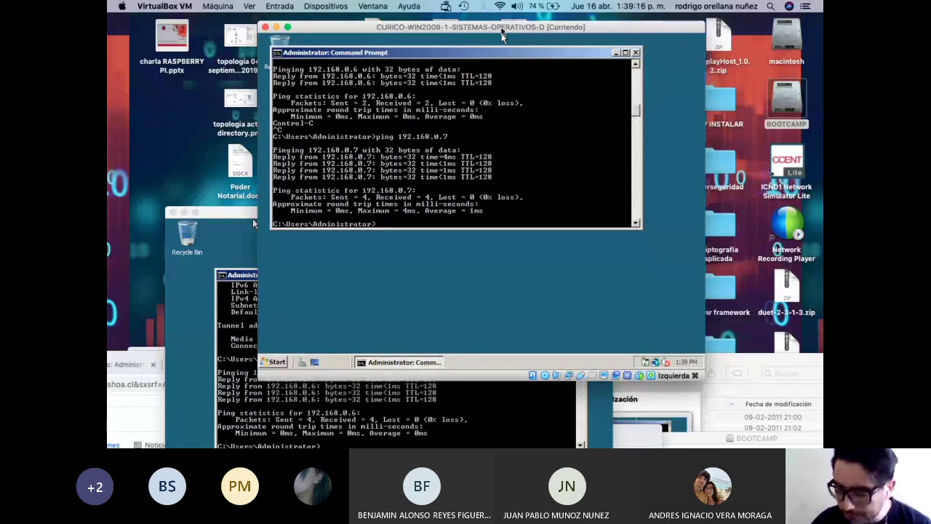
click(616, 52)
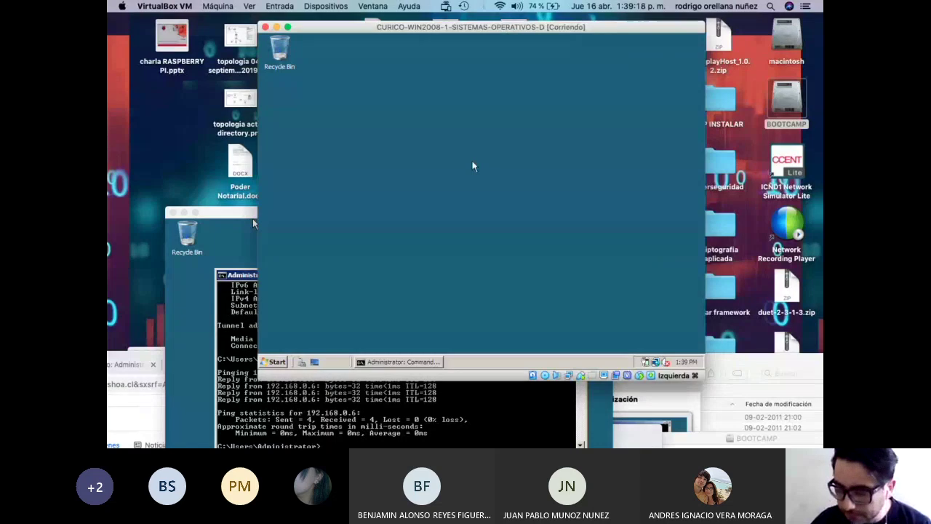
Open the WIN2008-1 Start menu and show the Administrative Tools submenu.
click(278, 362)
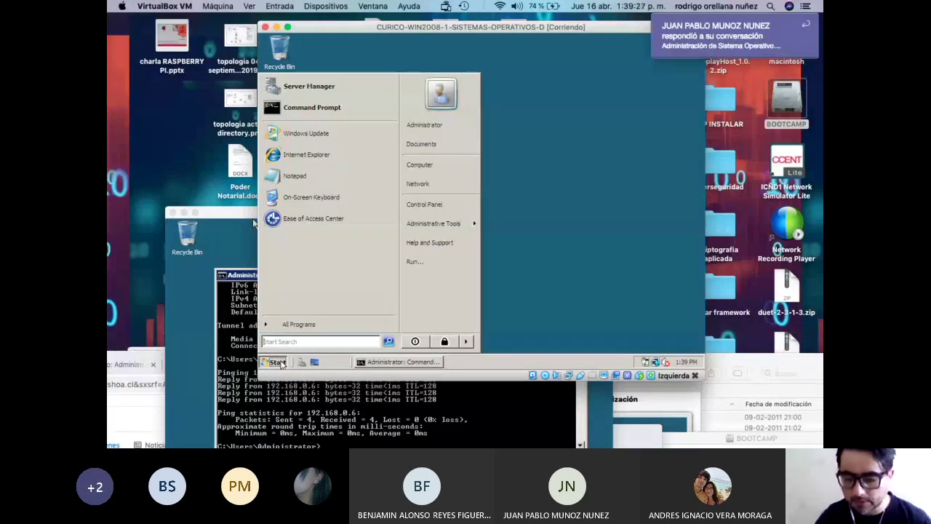
drag(563, 33, 561, 30)
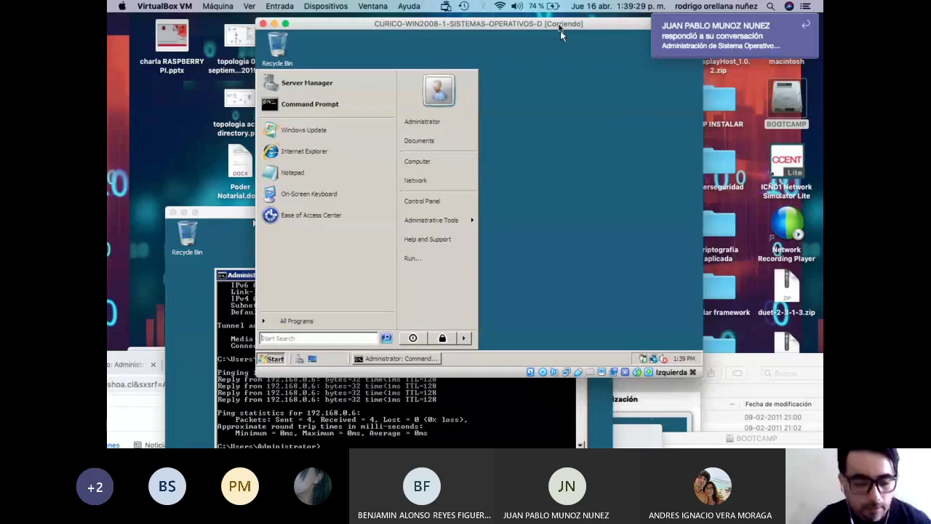
click(539, 168)
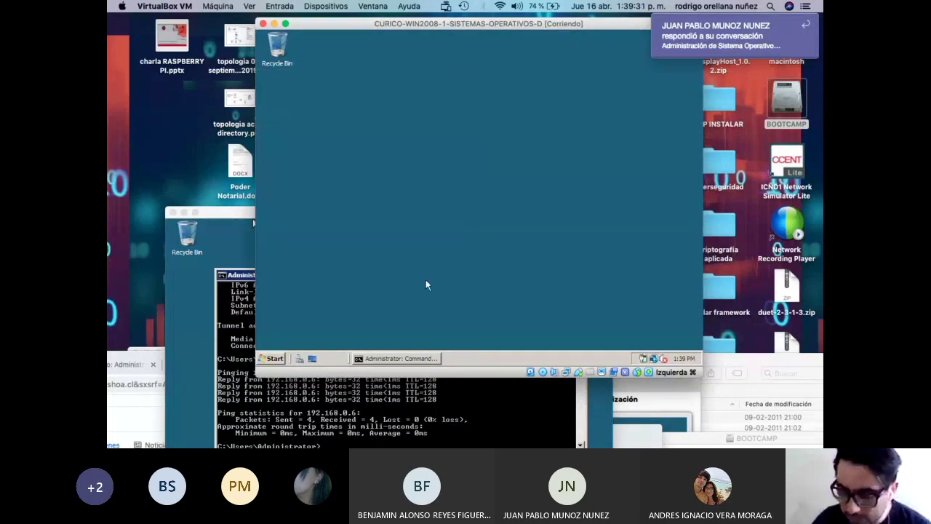
click(275, 358)
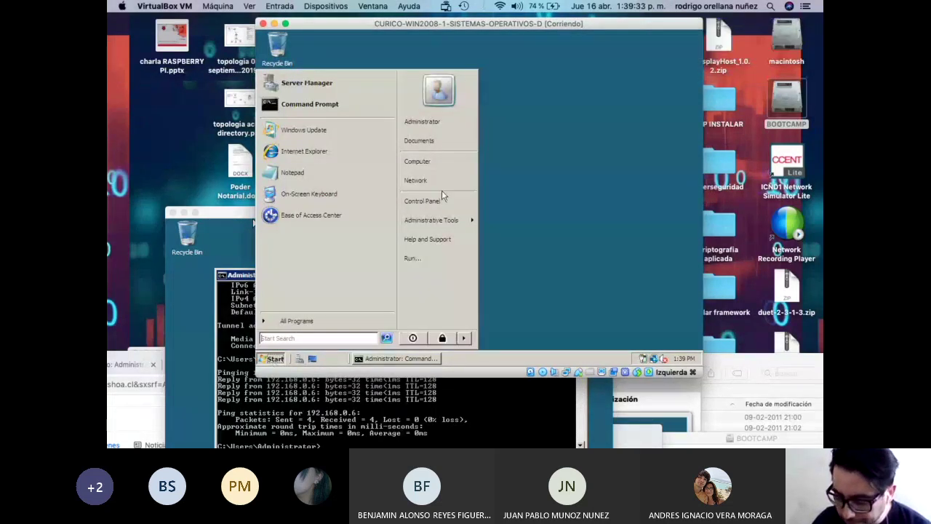
mouse_move(434, 224)
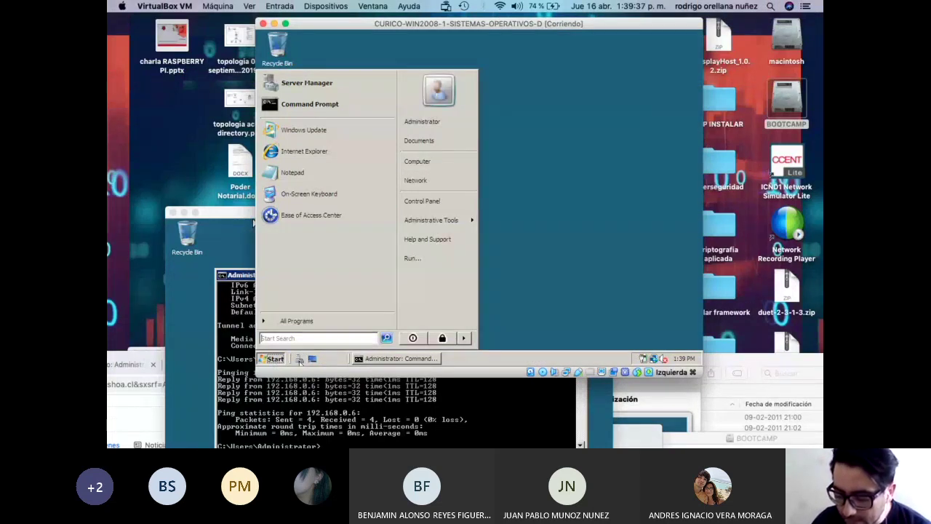
Launch Server Manager and open Configuration > Local Users and Groups > Users, listing Administrator and Guest.
click(299, 359)
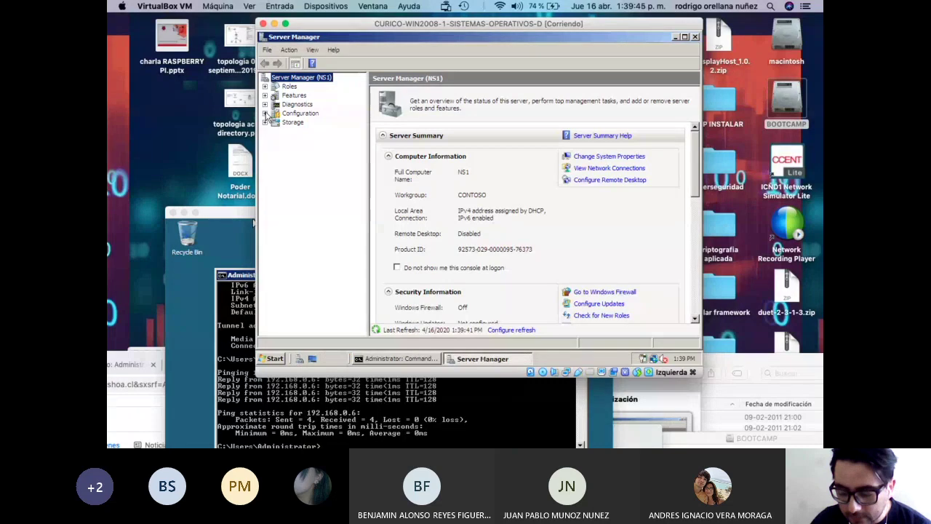
click(265, 114)
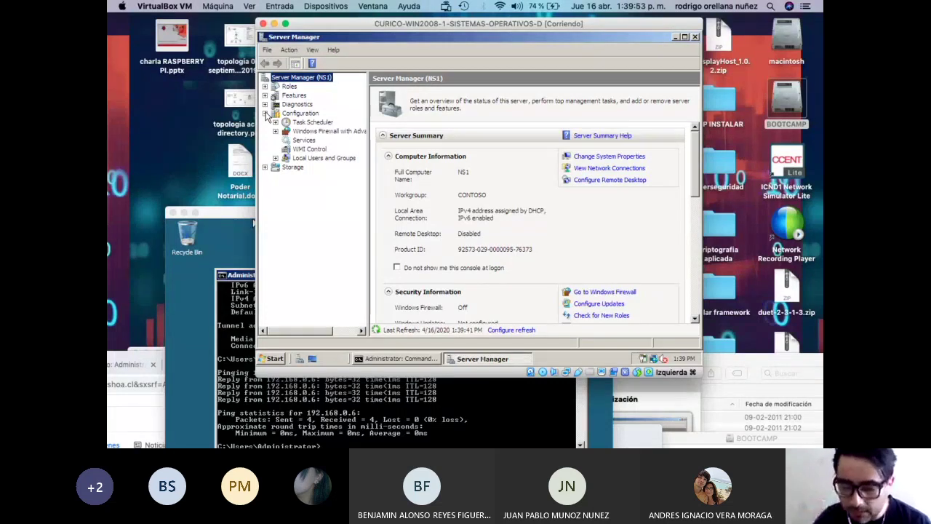
click(275, 158)
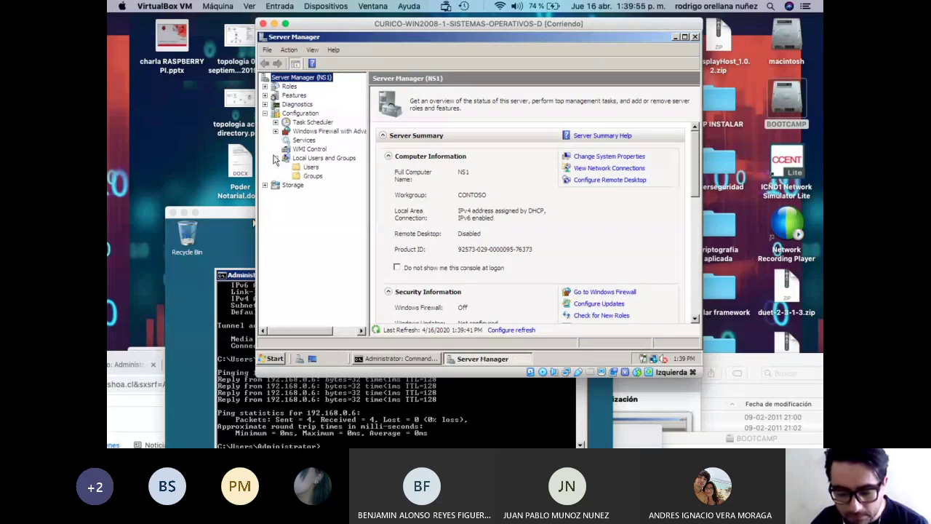
click(309, 167)
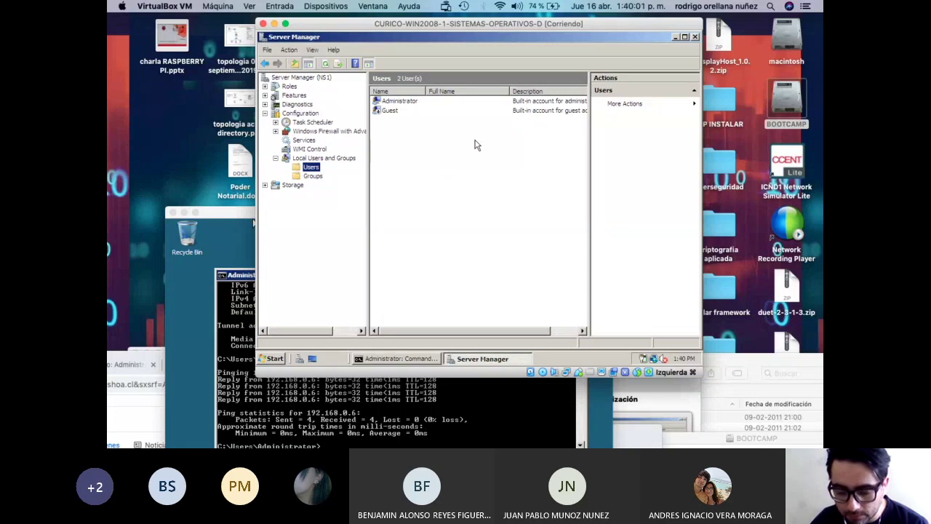
Start a New User and enter the account's login name and the user's full name.
right_click(410, 150)
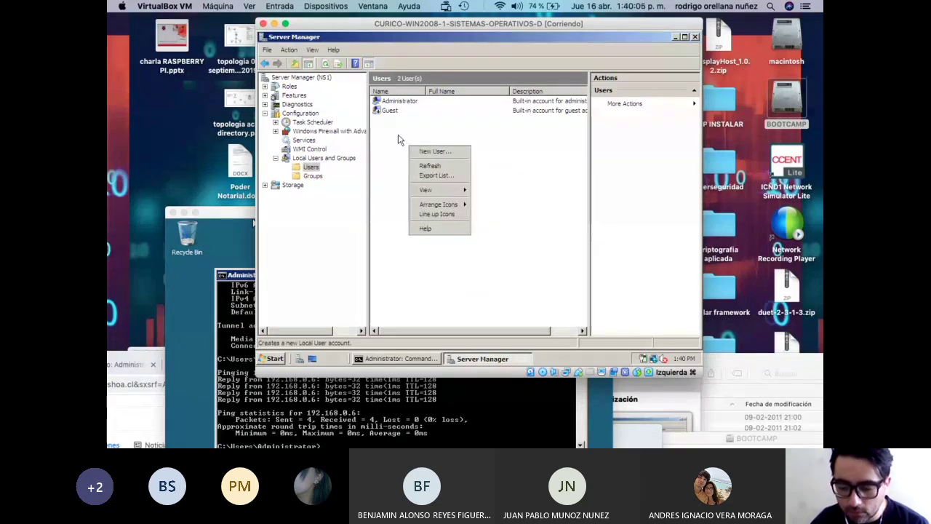
right_click(392, 131)
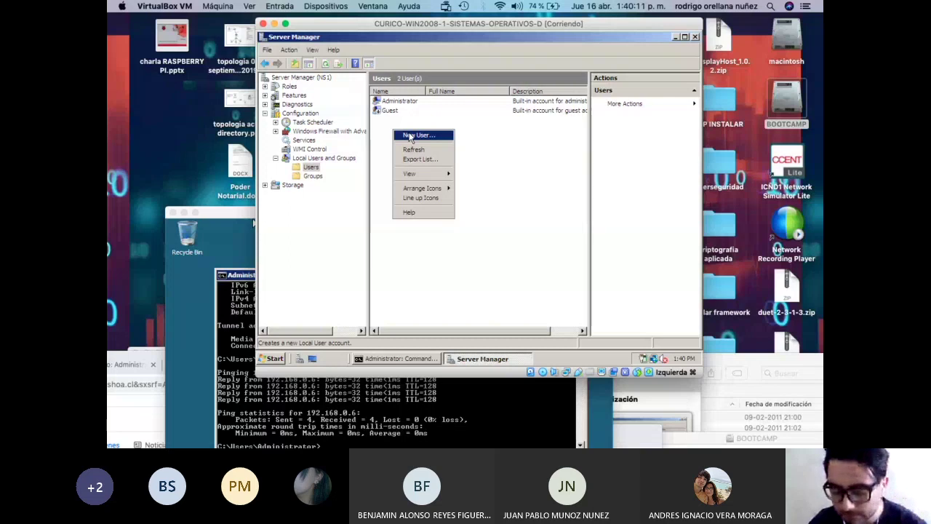
click(410, 136)
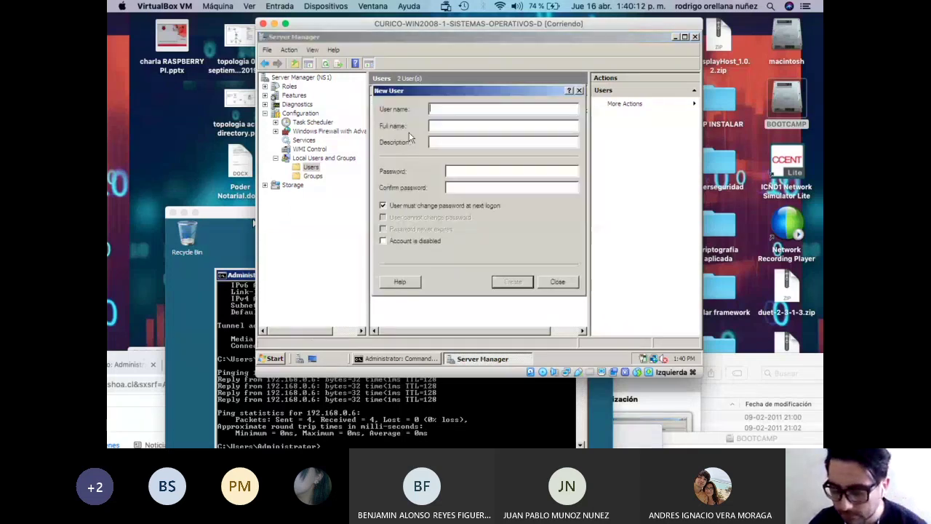
click(443, 109)
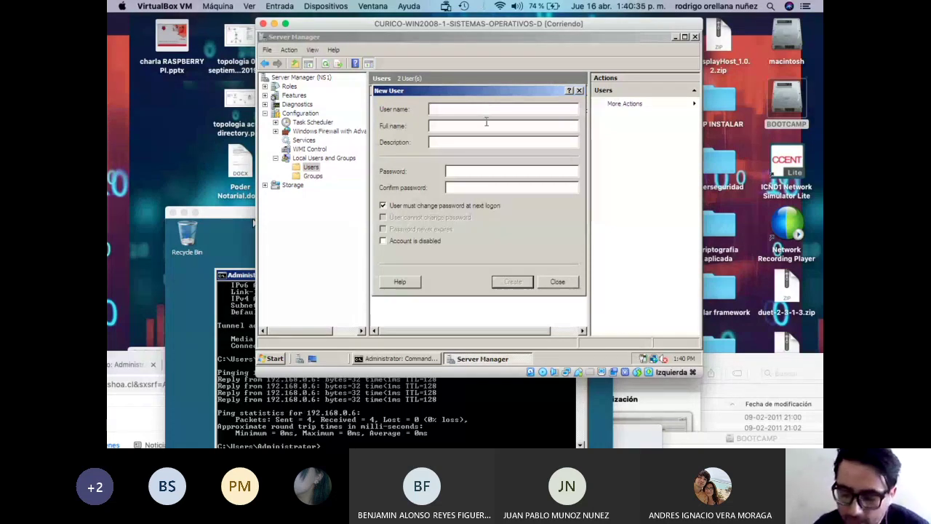
click(475, 126)
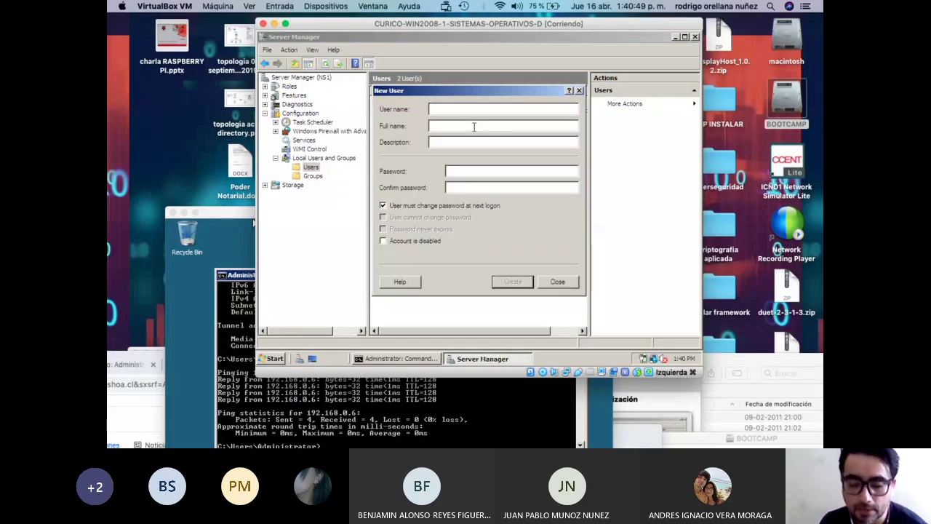
click(474, 127)
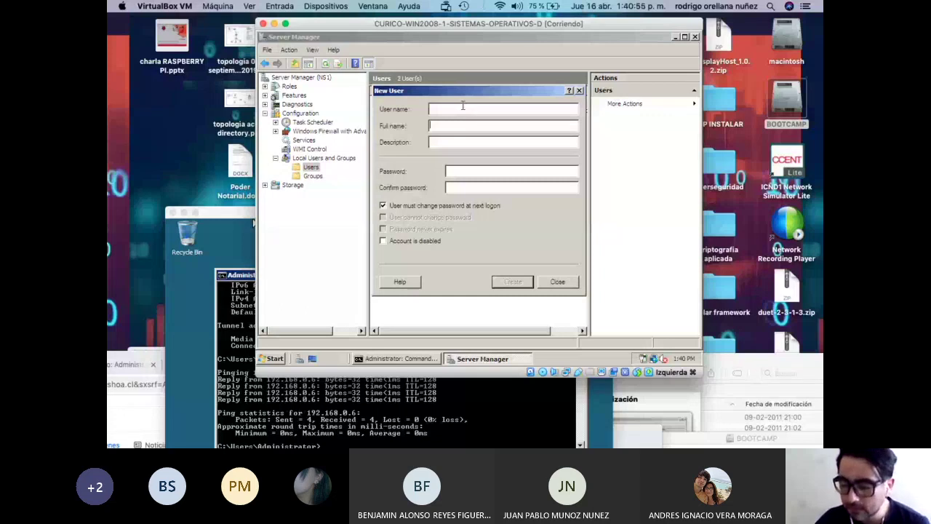
click(463, 108)
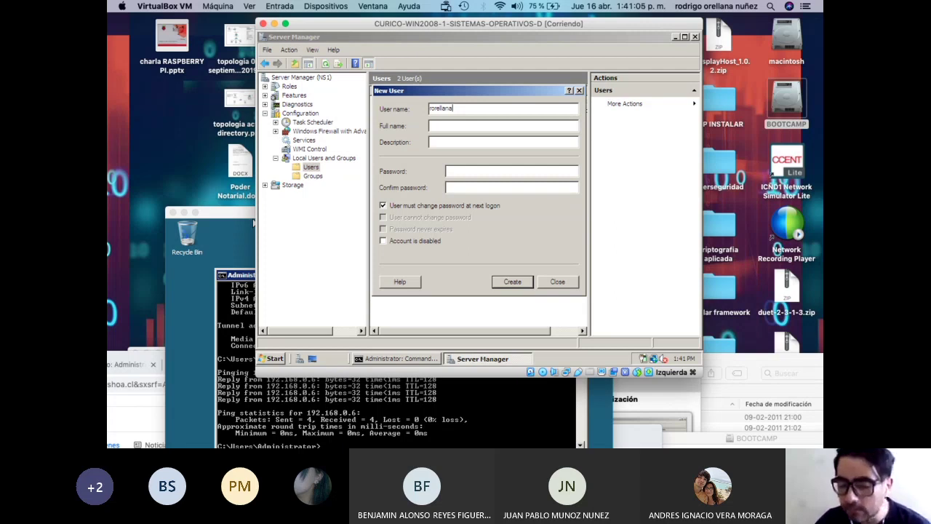
click(451, 125)
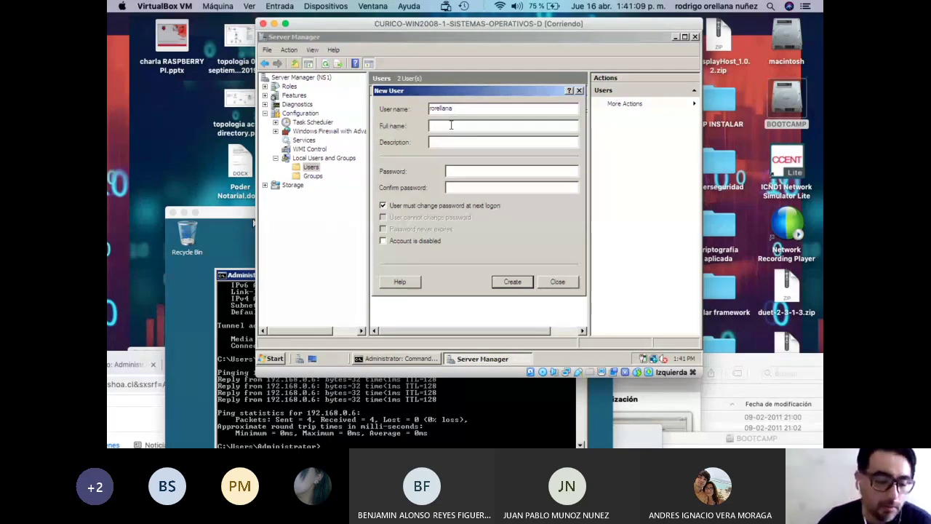
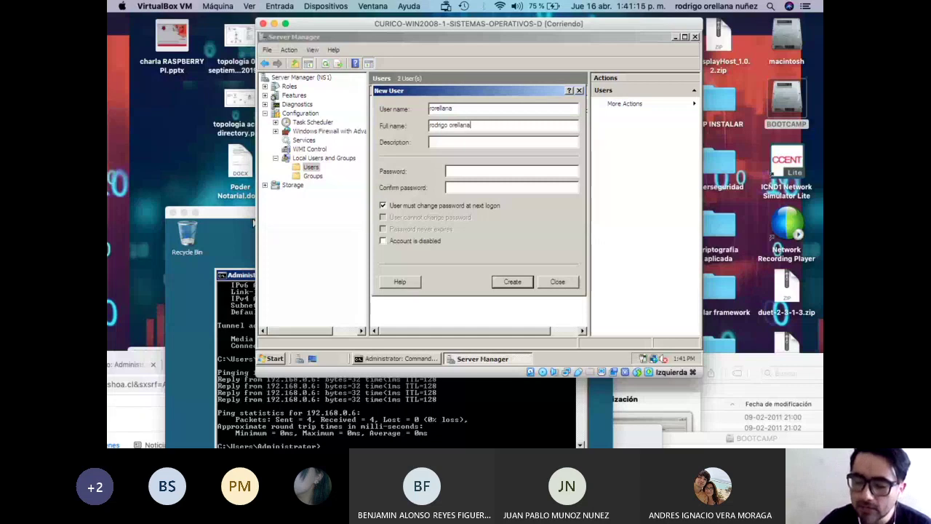
Enter the password, drop change-at-next-logon, set Password never expires, and create the account.
click(440, 142)
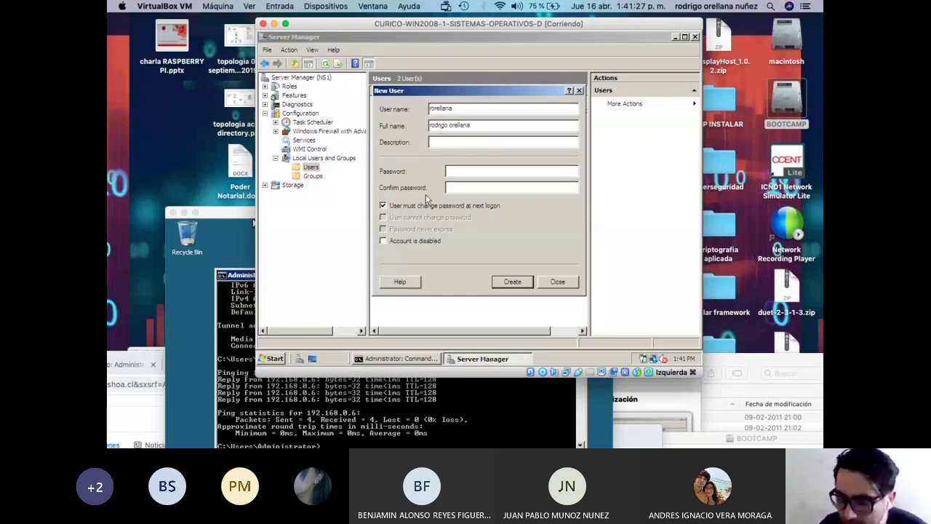
click(454, 173)
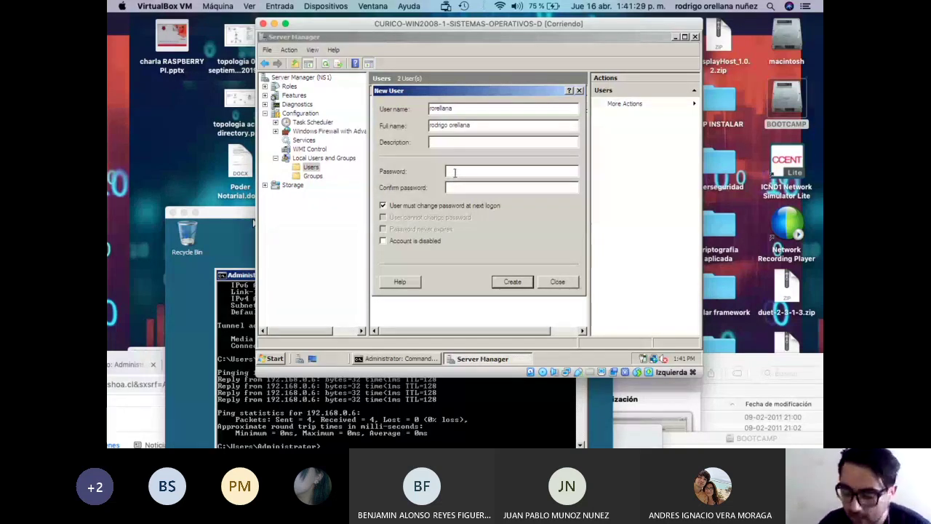
text(*********)
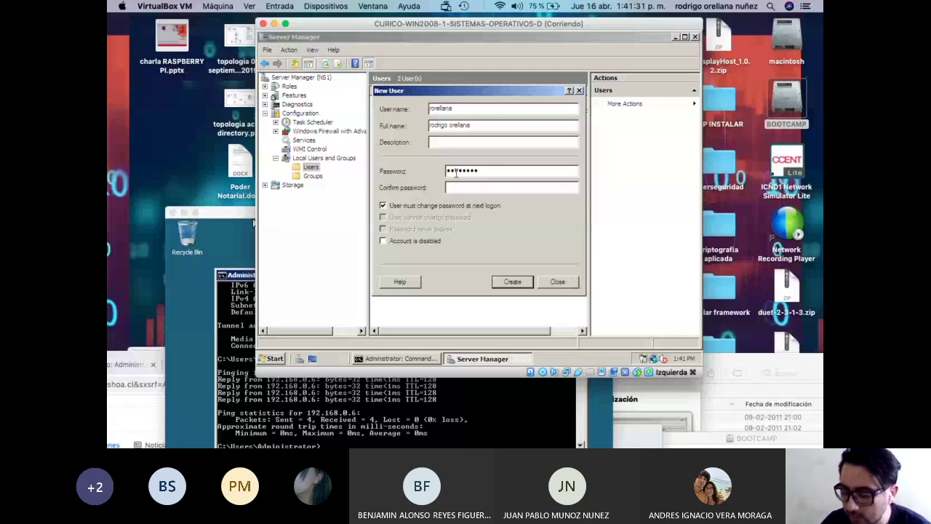
text(*********)
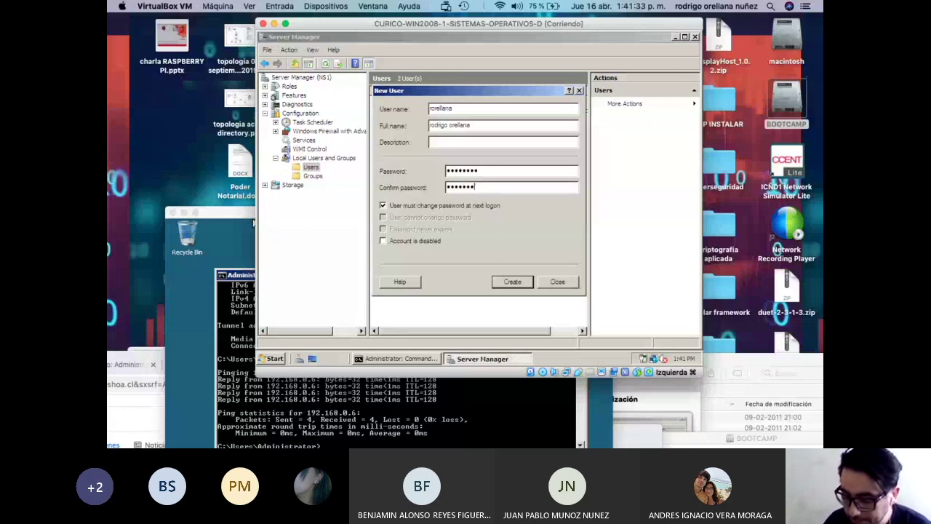
click(474, 207)
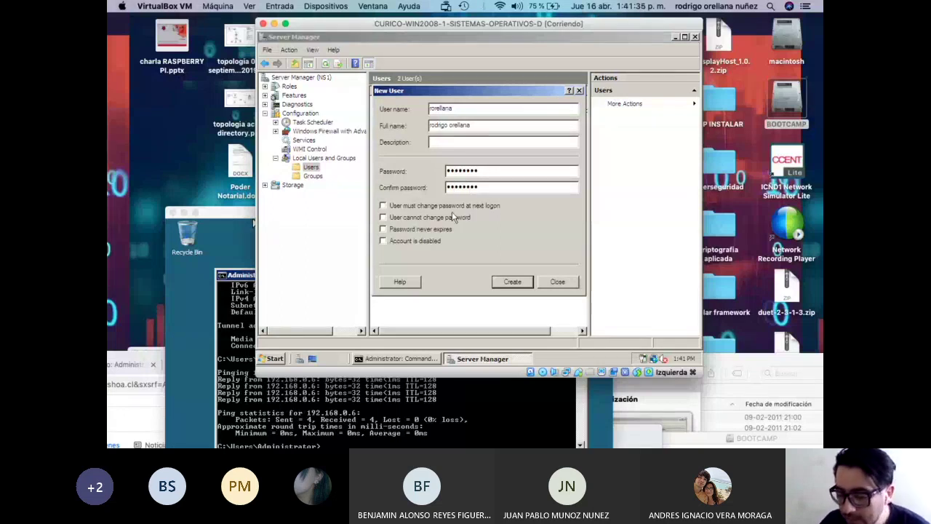
click(417, 230)
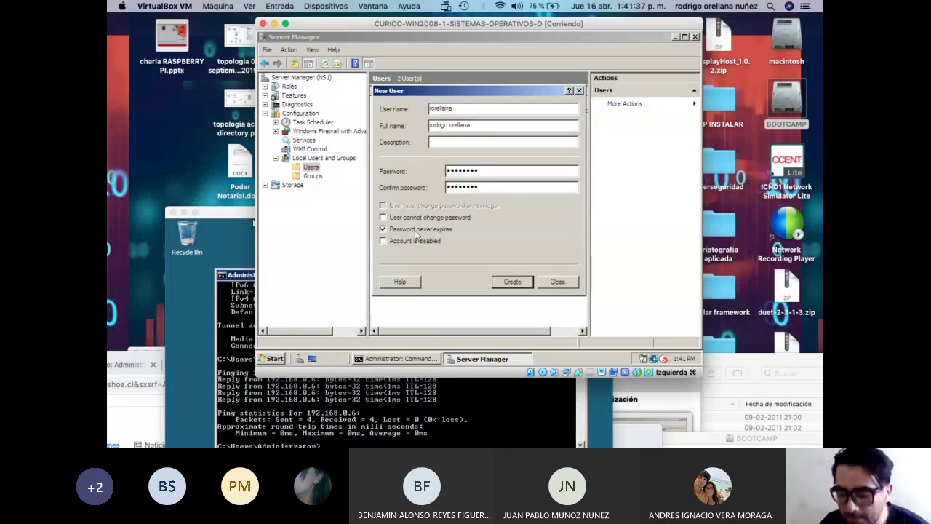
click(409, 231)
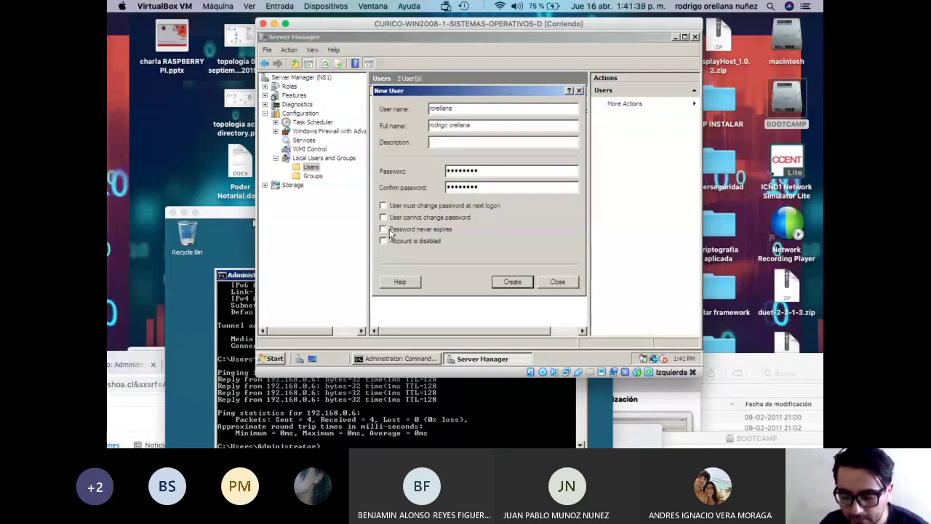
click(383, 230)
double_click(468, 109)
drag(471, 126, 428, 126)
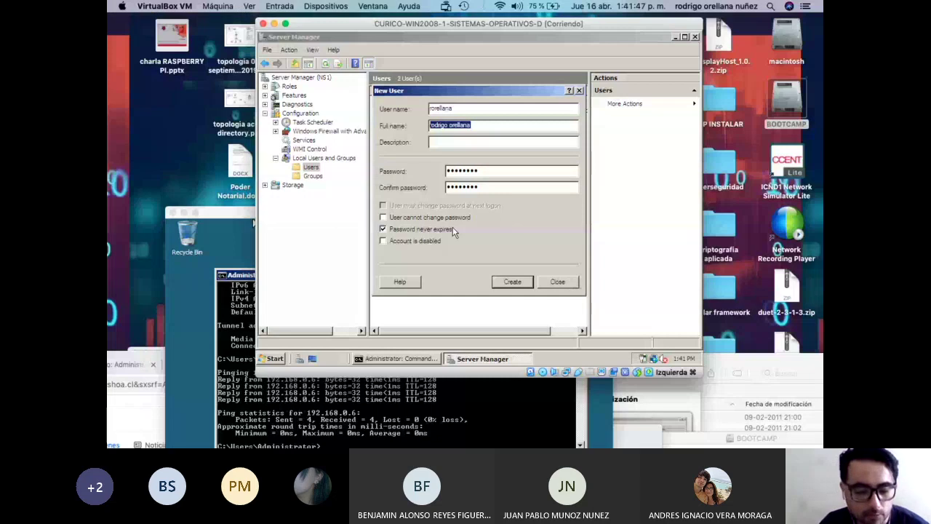
click(513, 284)
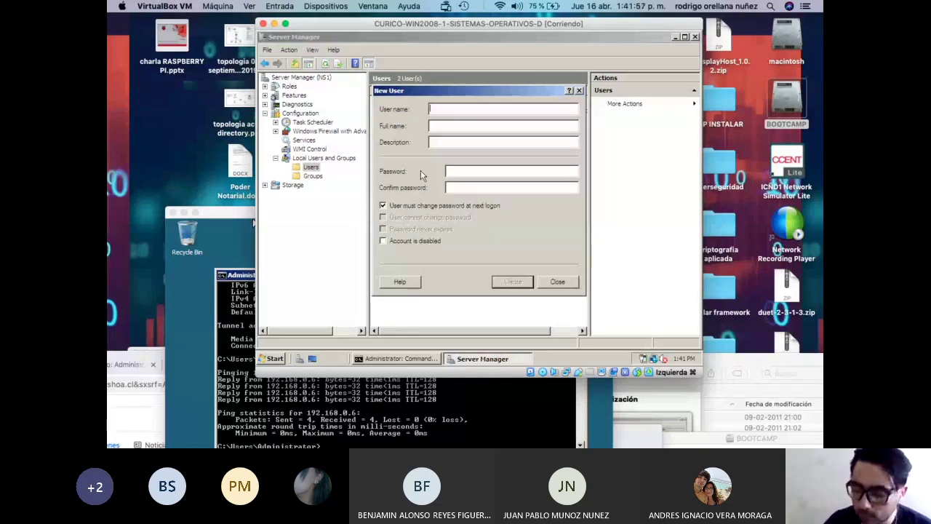
Close the New User form and bring up the new account's context menu in Users.
click(558, 283)
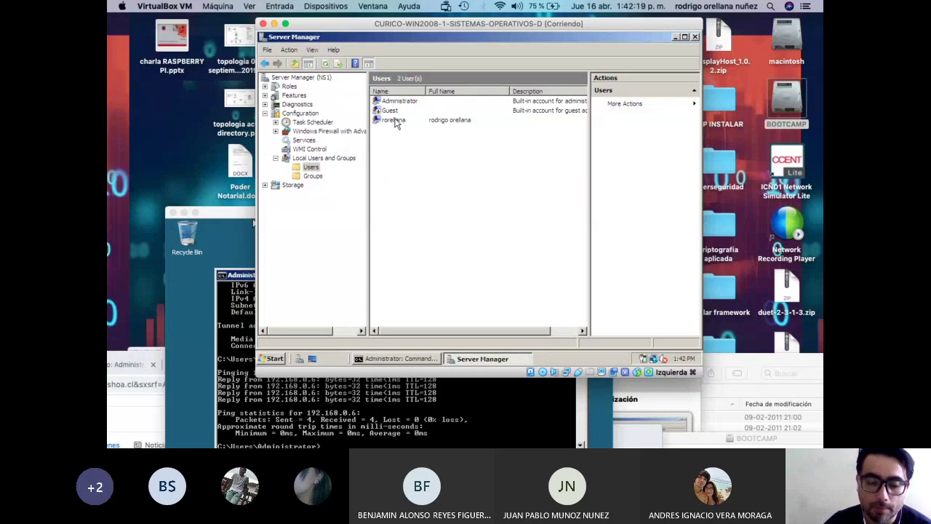
right_click(396, 122)
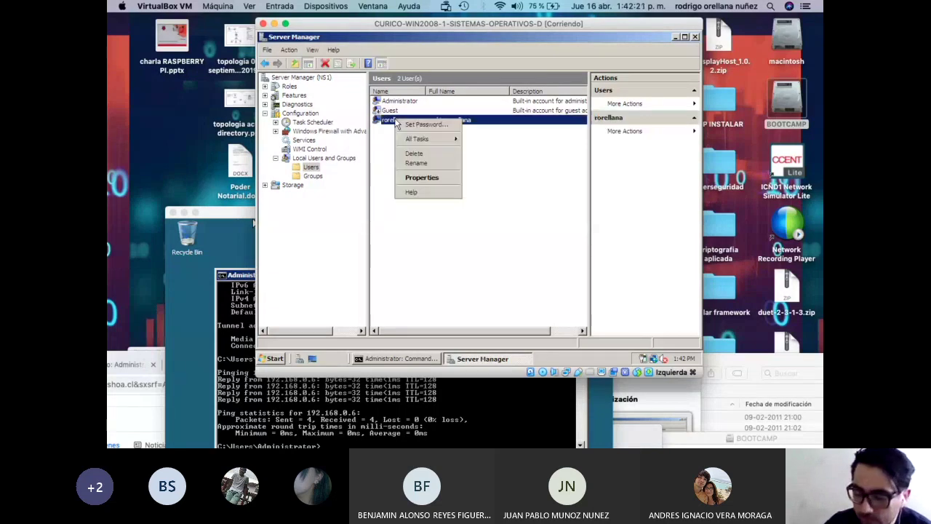
Disable the new account in Properties and save, then reopen Properties and re-enable it.
click(438, 179)
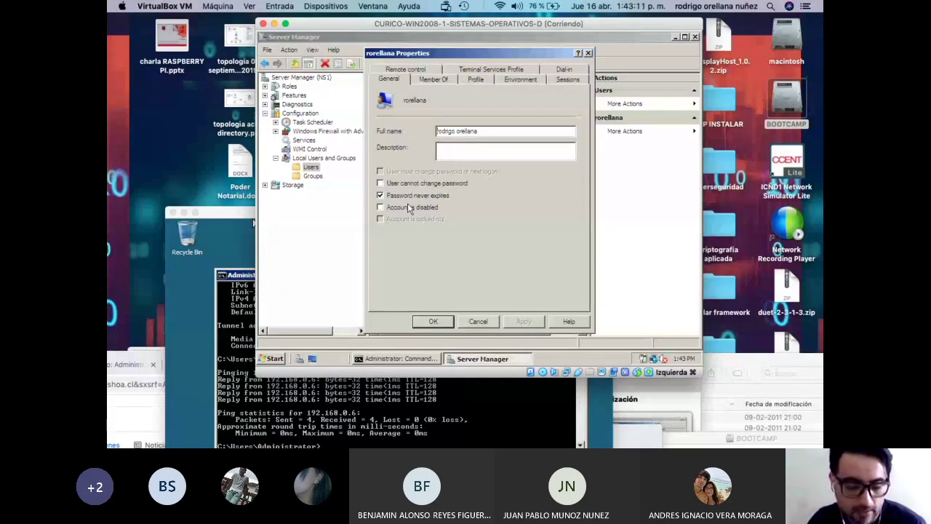
click(407, 207)
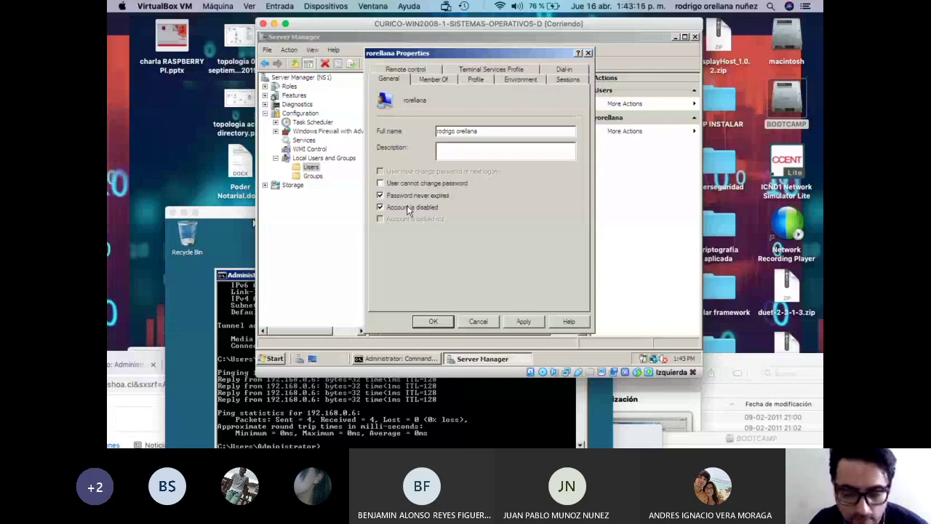
click(407, 207)
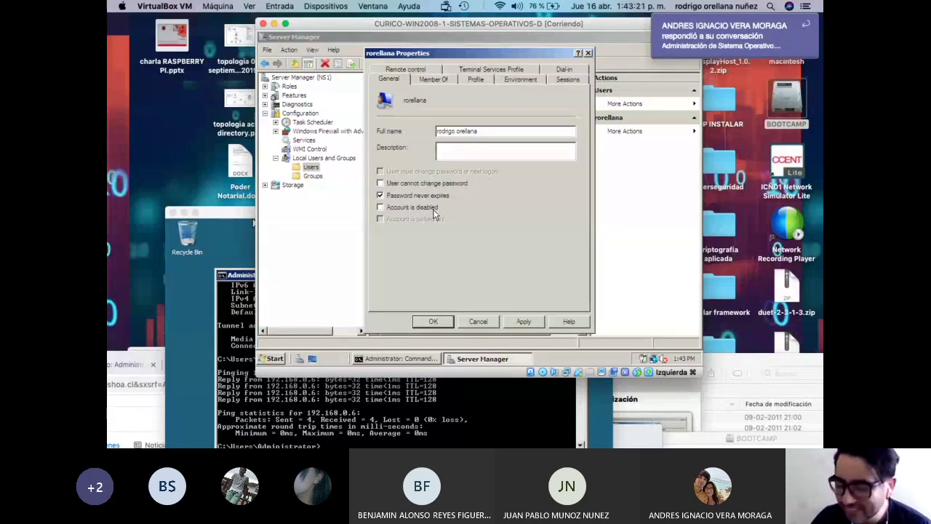
click(432, 210)
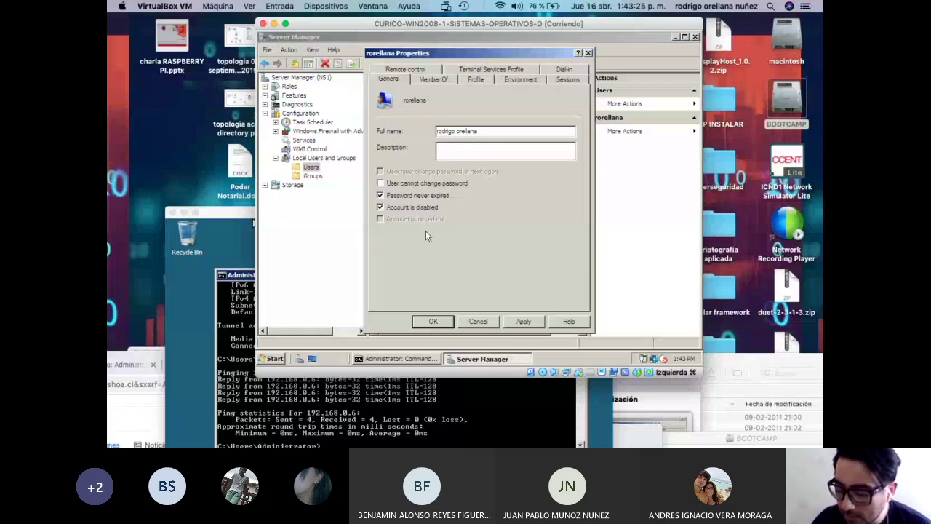
click(436, 322)
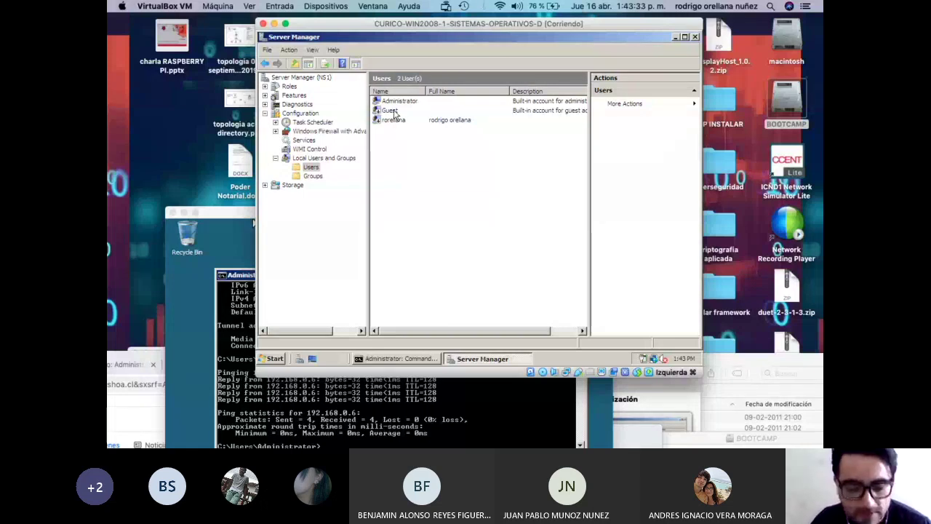
right_click(395, 122)
click(429, 180)
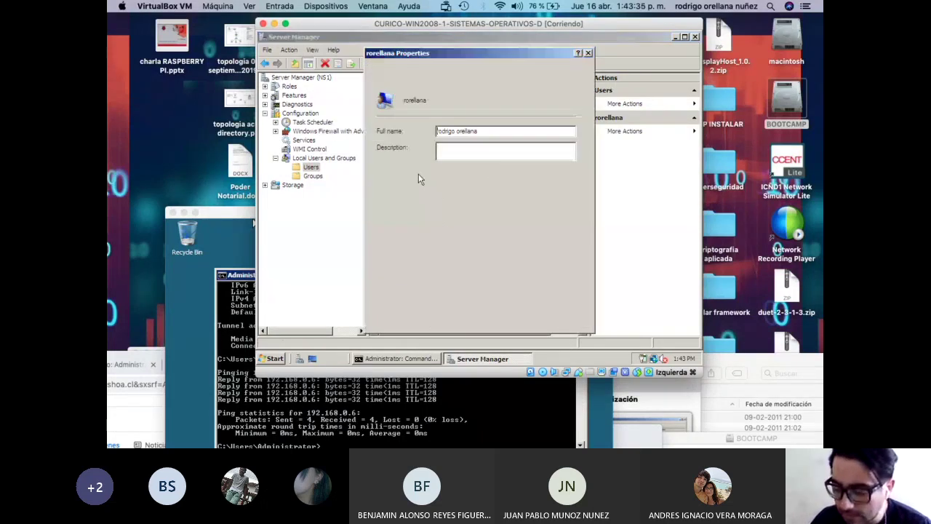
click(430, 208)
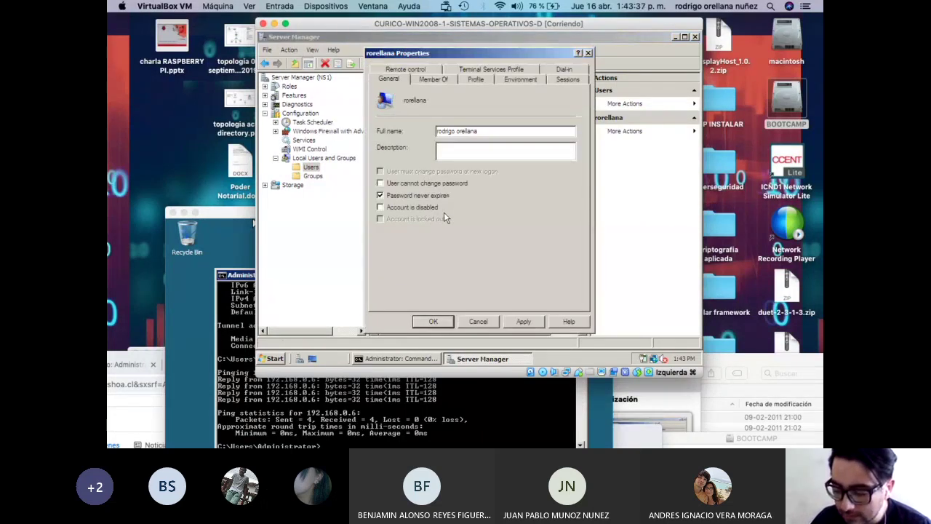
On the Member Of tab, remove the new account from the Users group.
click(434, 80)
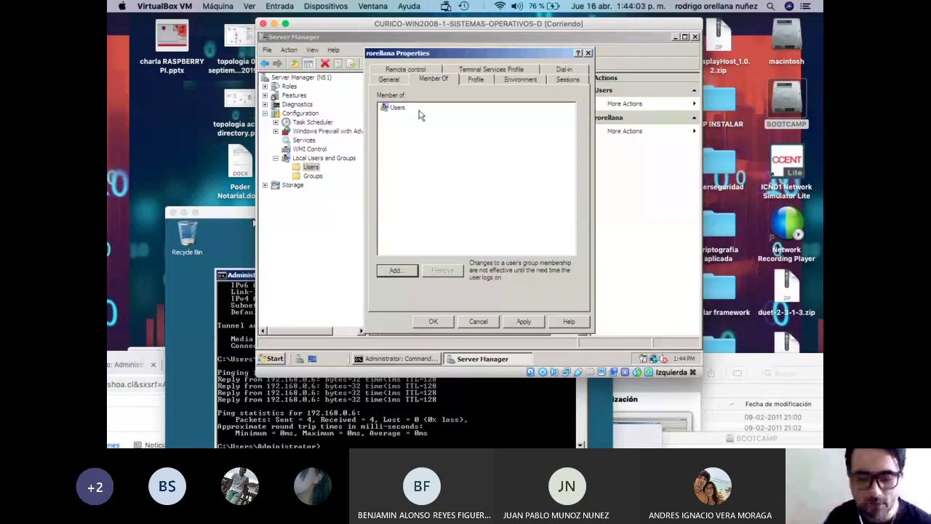
click(399, 110)
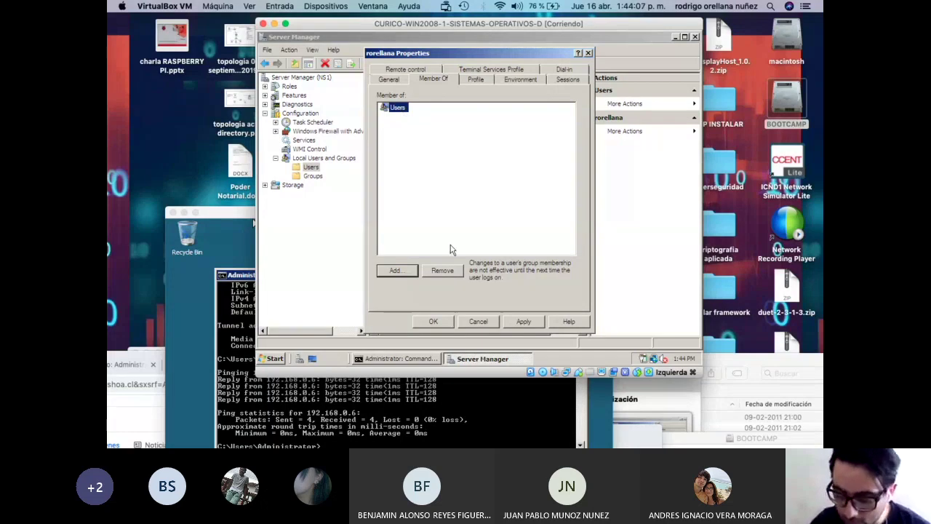
click(443, 270)
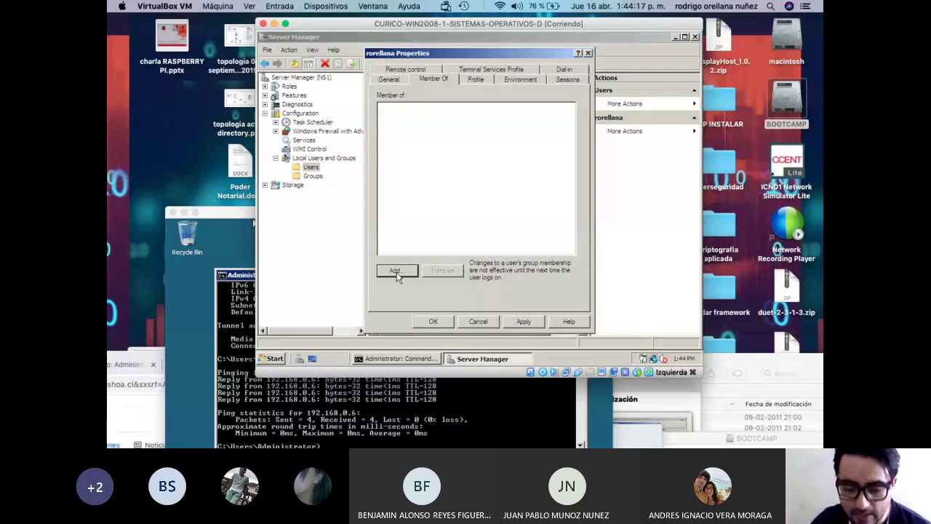
Search the server's groups and add NS1\Administrators to the selected groups.
click(395, 270)
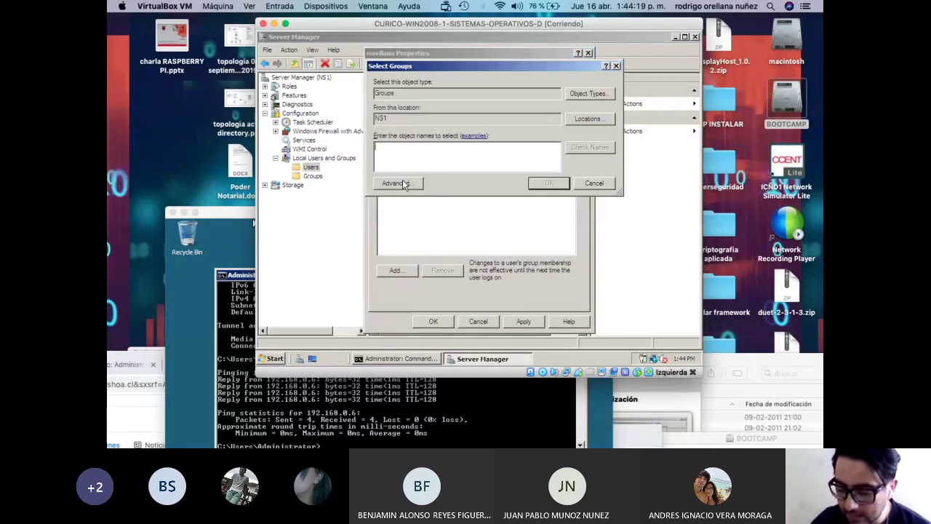
click(397, 184)
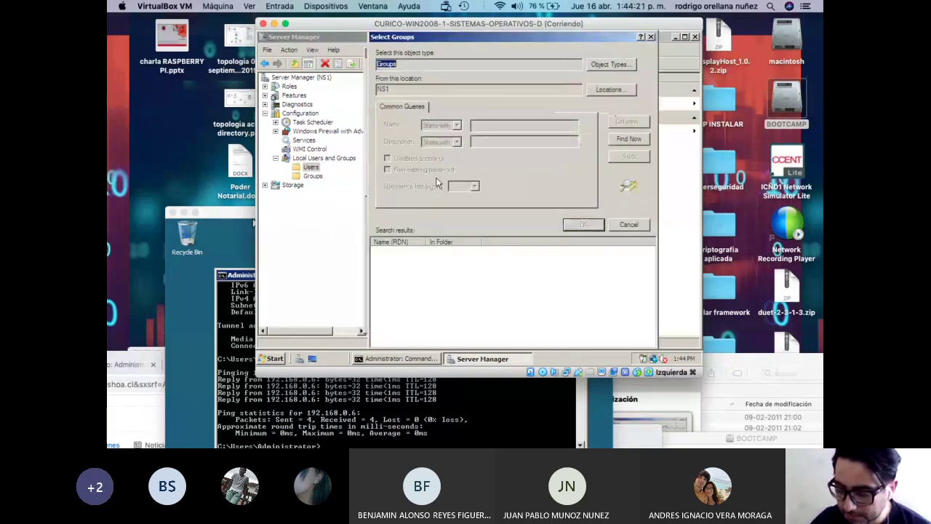
click(620, 138)
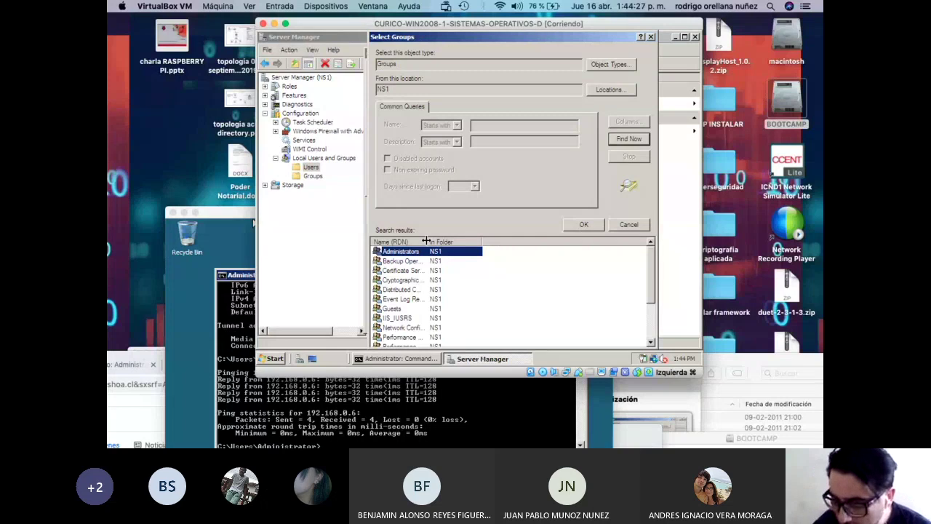
drag(447, 239, 477, 239)
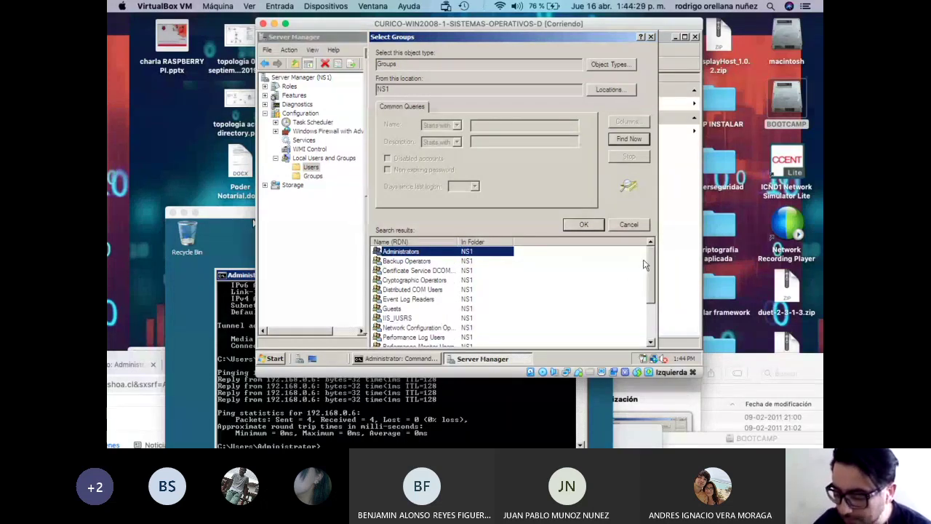
mouse_move(652, 260)
mouse_down()
mouse_move(657, 314)
mouse_move(657, 244)
mouse_up()
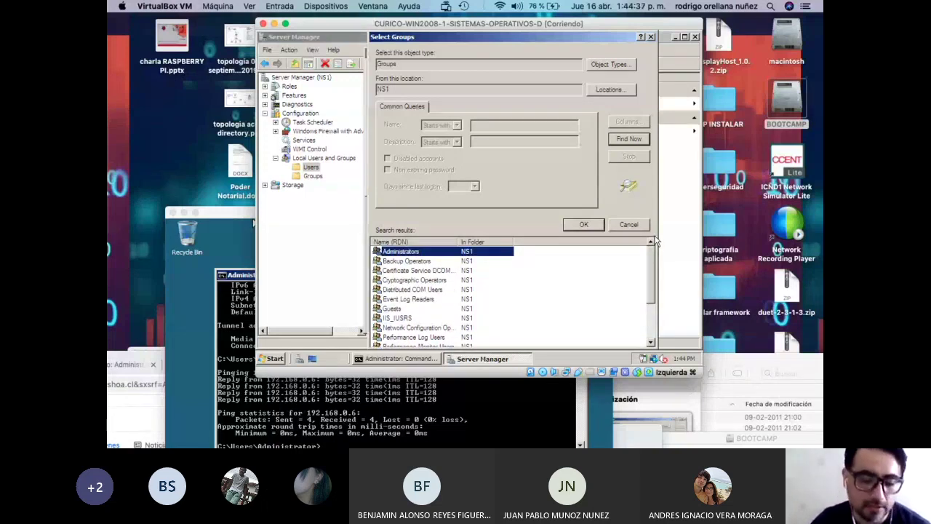
drag(648, 259, 657, 313)
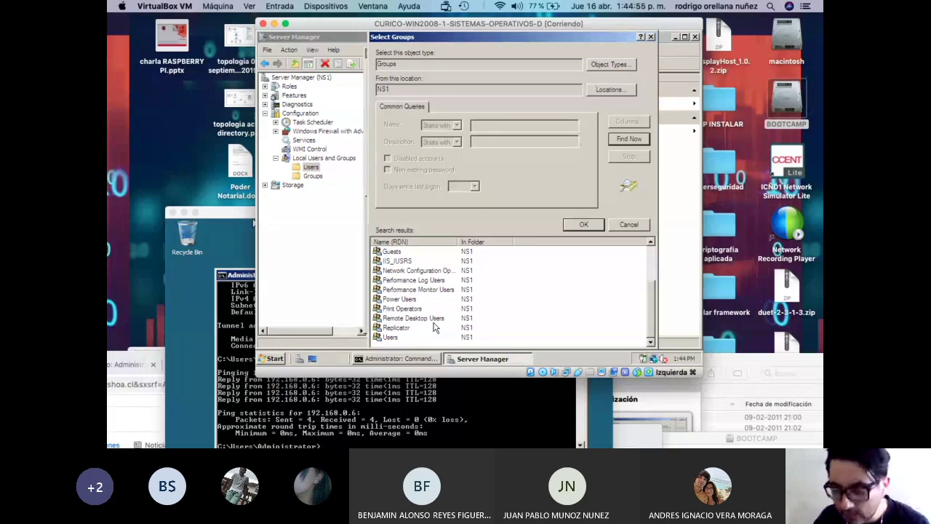
scroll(636, 306, up, 2)
scroll(553, 284, down, 2)
key(Home)
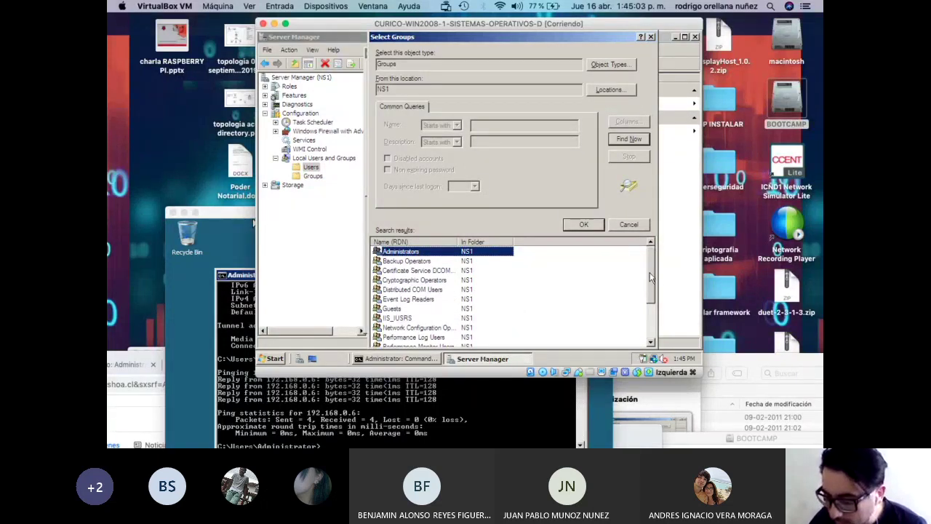
right_click(651, 307)
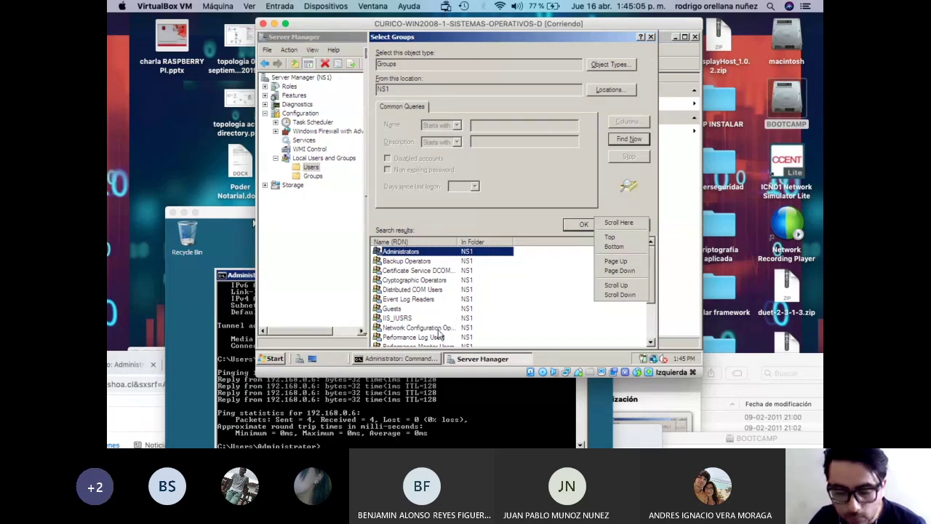
click(413, 252)
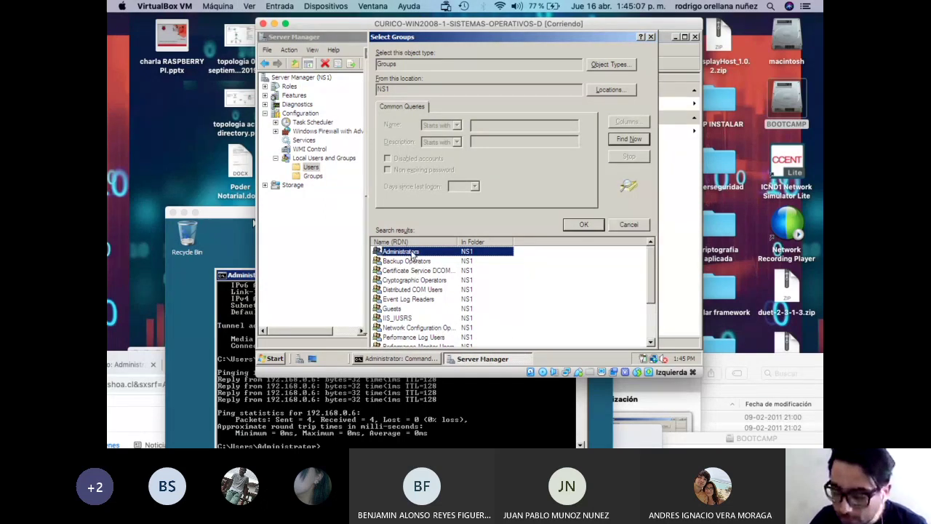
click(584, 226)
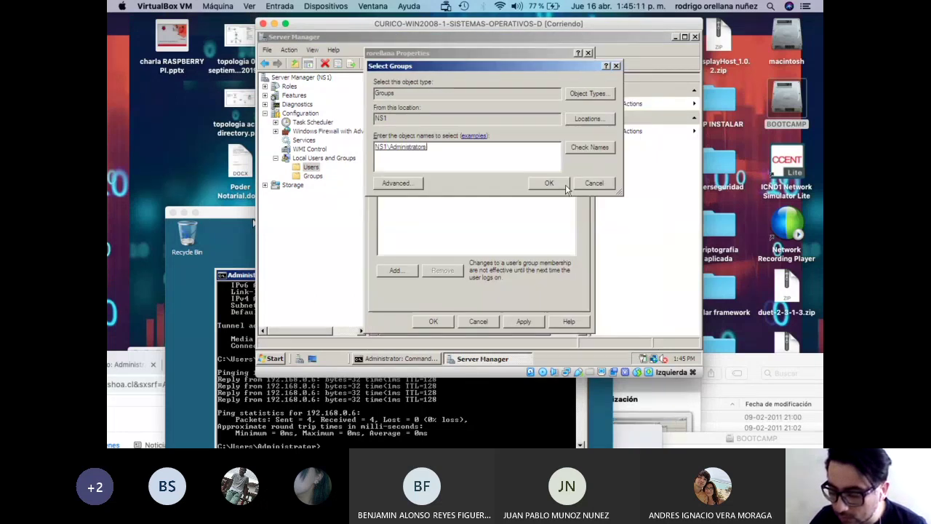
Find and add NS1\Remote Desktop Users as well, then confirm both groups.
click(407, 183)
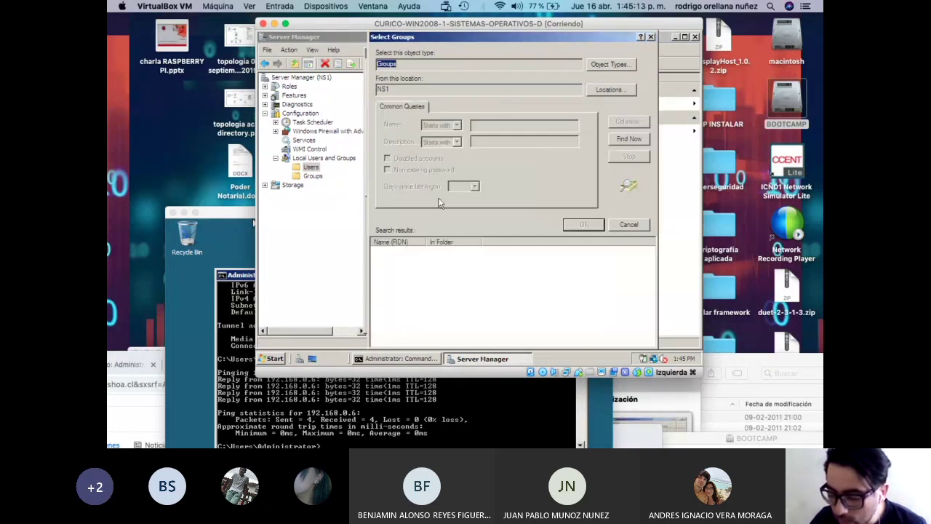
click(630, 139)
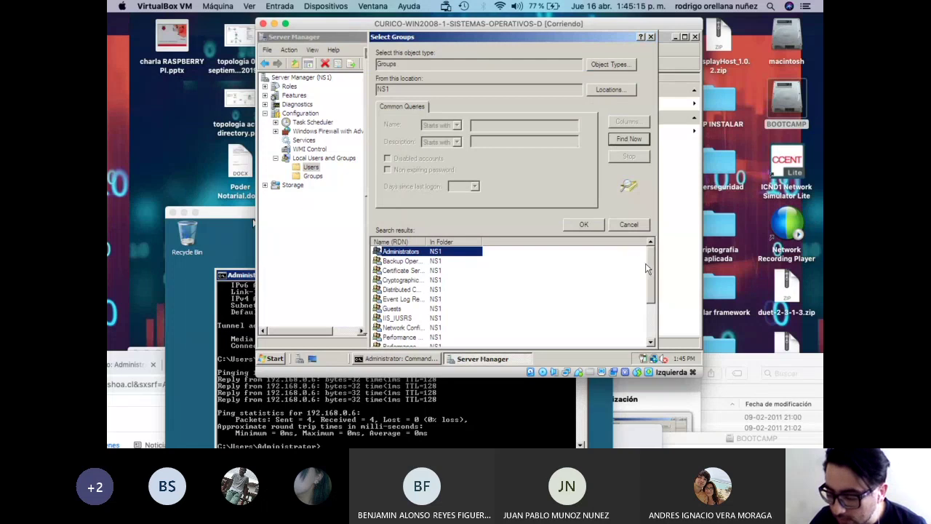
scroll(652, 290, down, 1)
scroll(651, 291, down, 1)
click(427, 319)
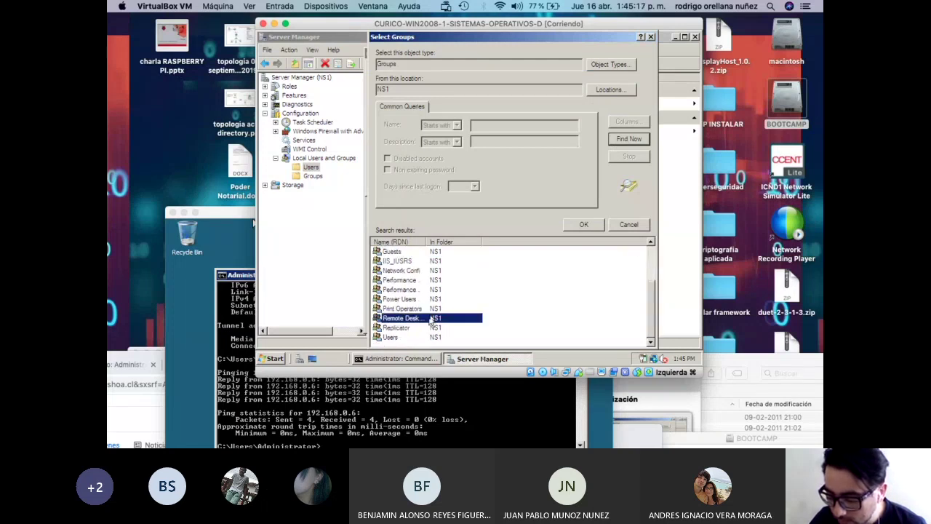
double_click(429, 242)
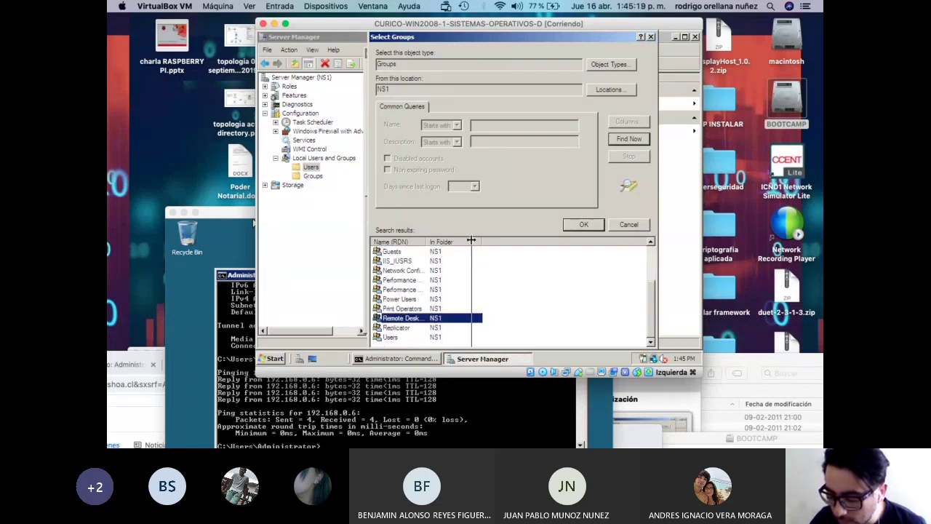
click(581, 225)
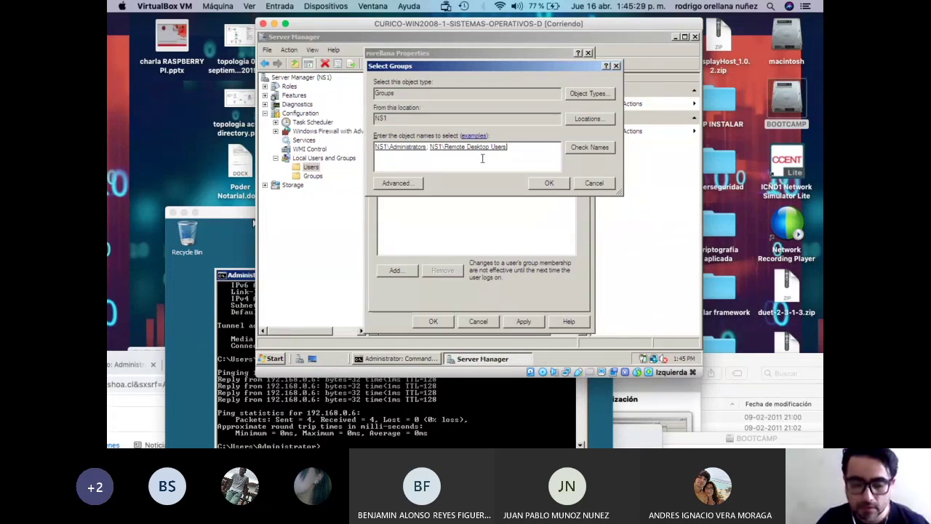
click(548, 184)
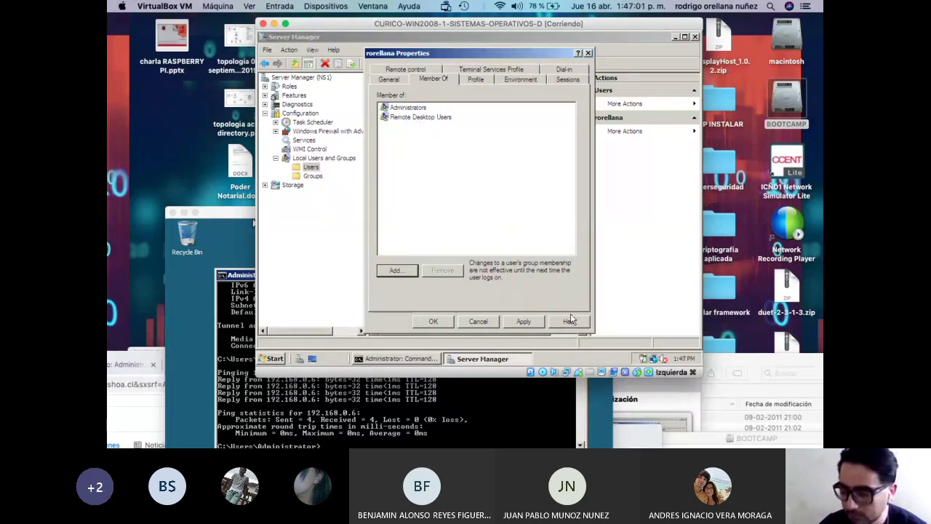
Apply the Administrators and Remote Desktop Users memberships and close the Properties dialog.
click(524, 321)
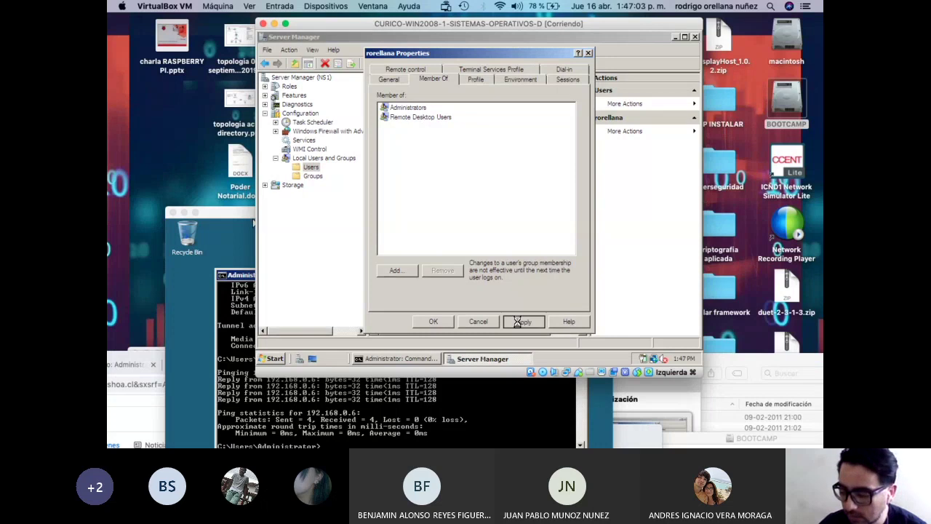
click(434, 321)
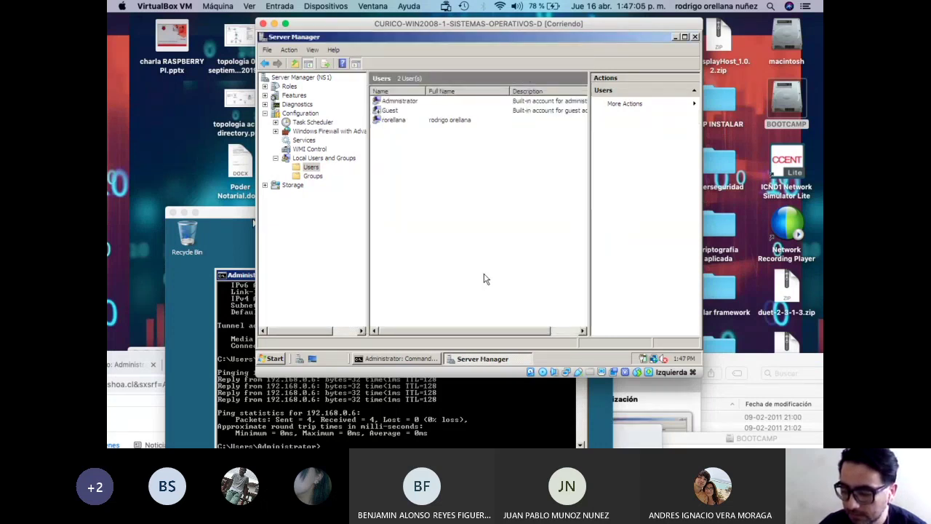
On NS2, launch Server Manager, open Local Users and Groups > Users, and right-click the list.
drag(429, 24, 550, 19)
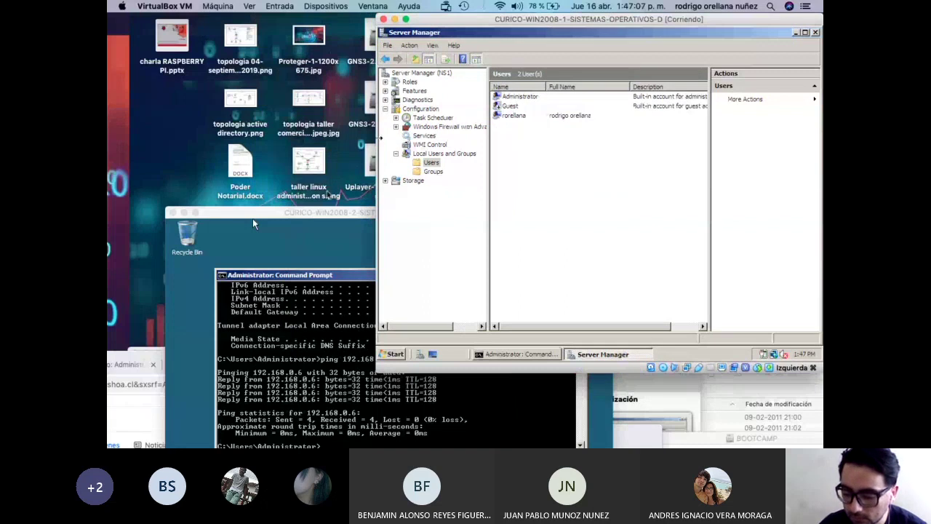
drag(253, 218, 239, 65)
click(173, 389)
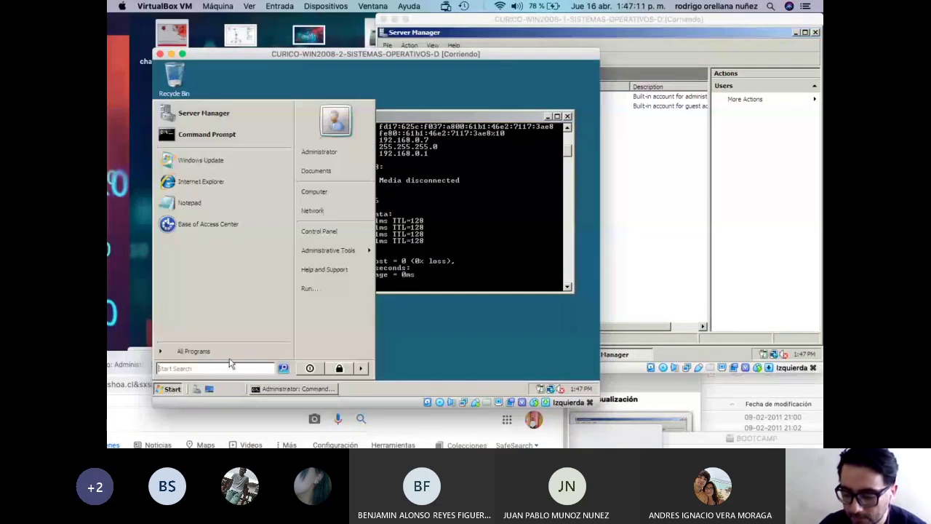
click(197, 389)
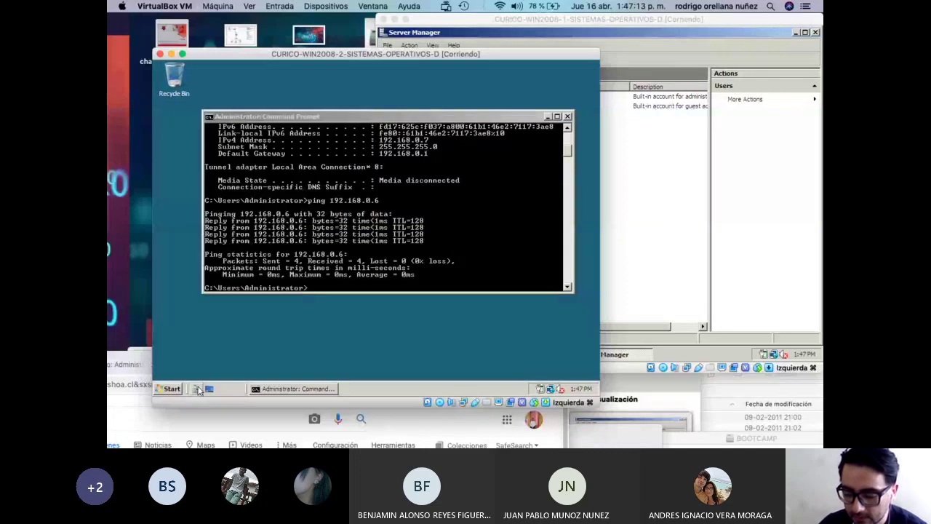
click(162, 144)
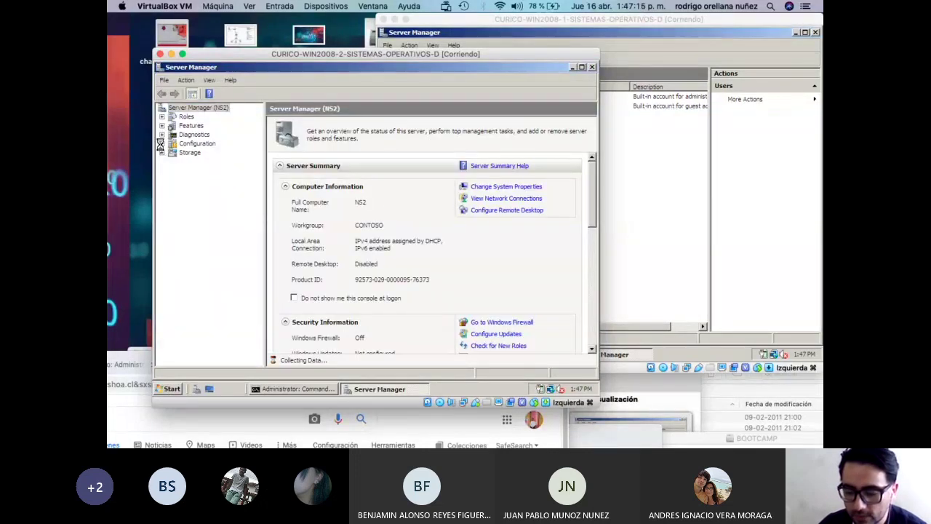
click(173, 188)
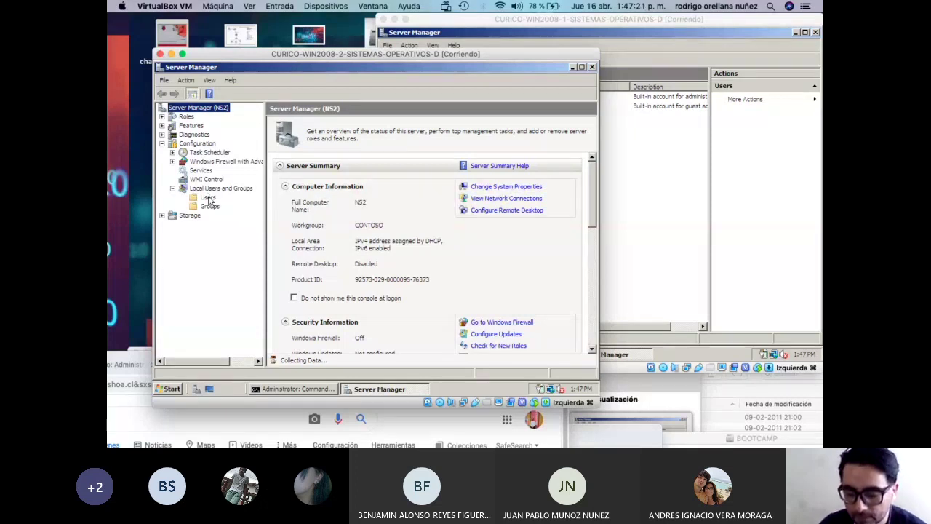
click(208, 197)
right_click(304, 177)
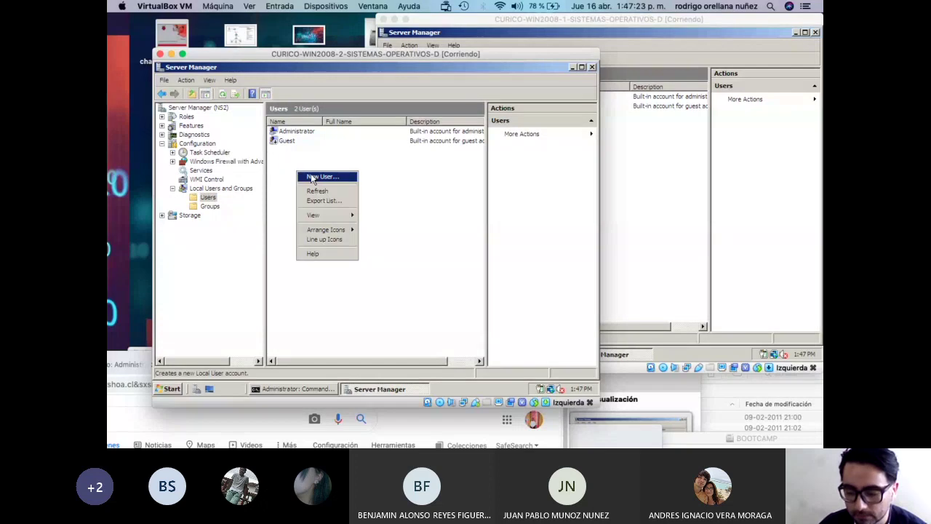
On NS2, enter the new user's user name, full name and password, confirming the password.
click(320, 176)
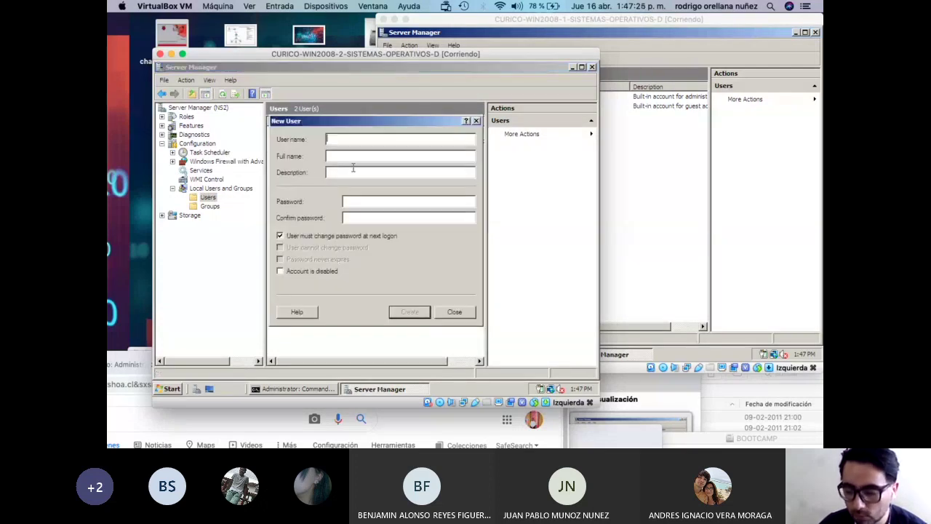
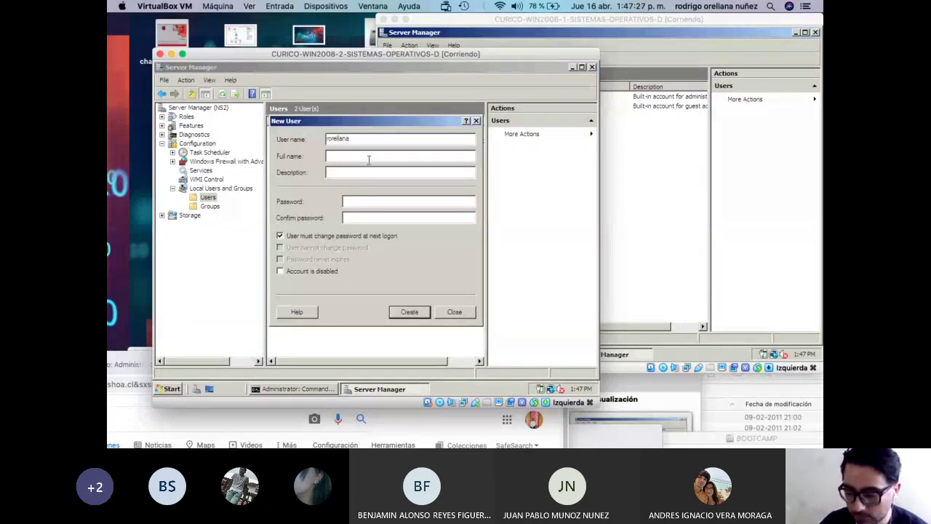
click(368, 156)
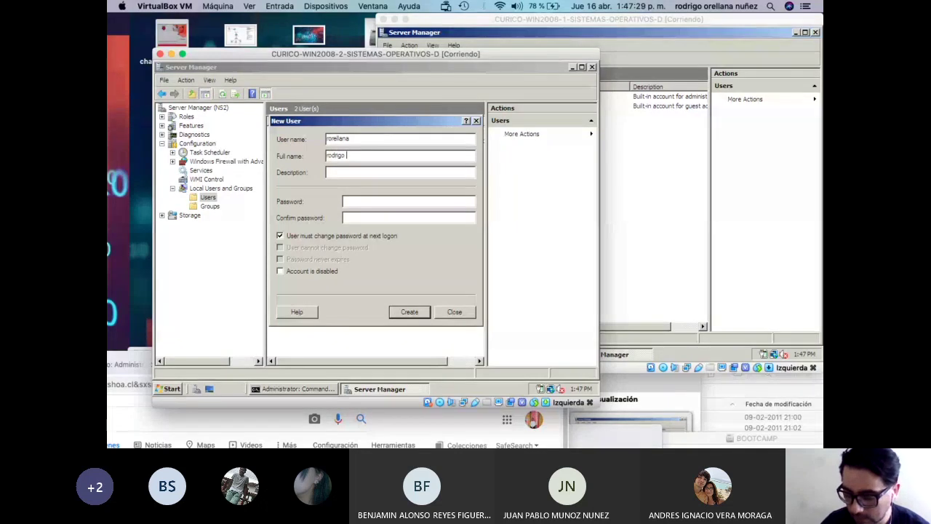
click(370, 200)
text(••••••••)
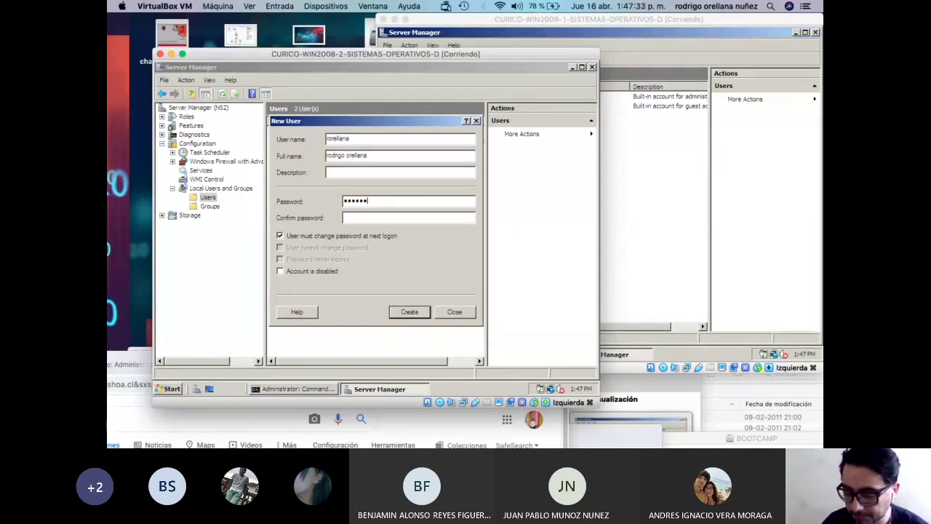
key(Tab)
text(••••••••)
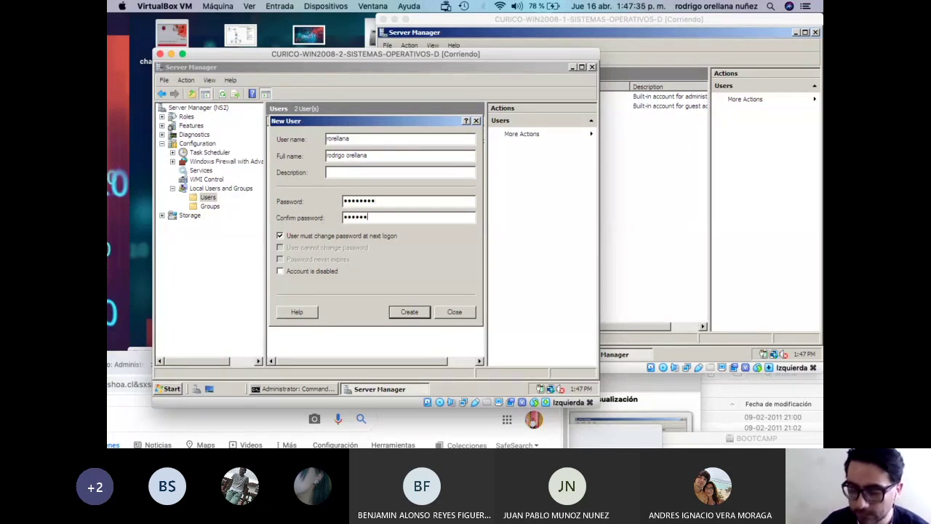
Clear 'must change password at next logon', set the password to never expire, and create the account.
click(374, 236)
click(345, 259)
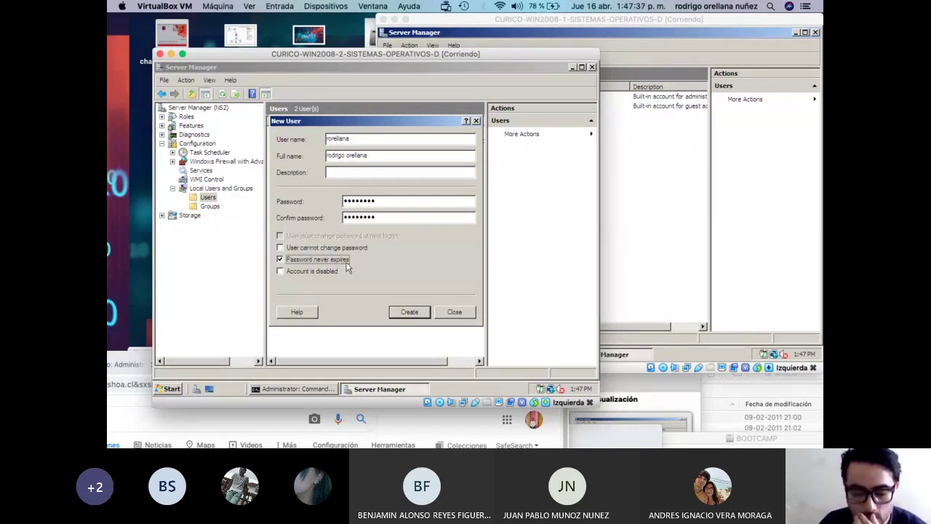
click(405, 312)
click(454, 312)
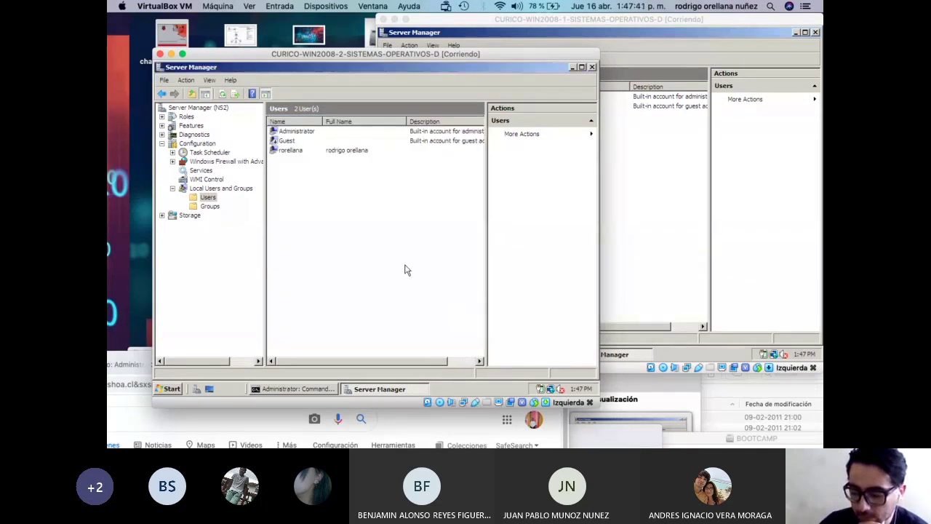
In the new user's Properties, Member Of tab, remove the Users group.
right_click(295, 155)
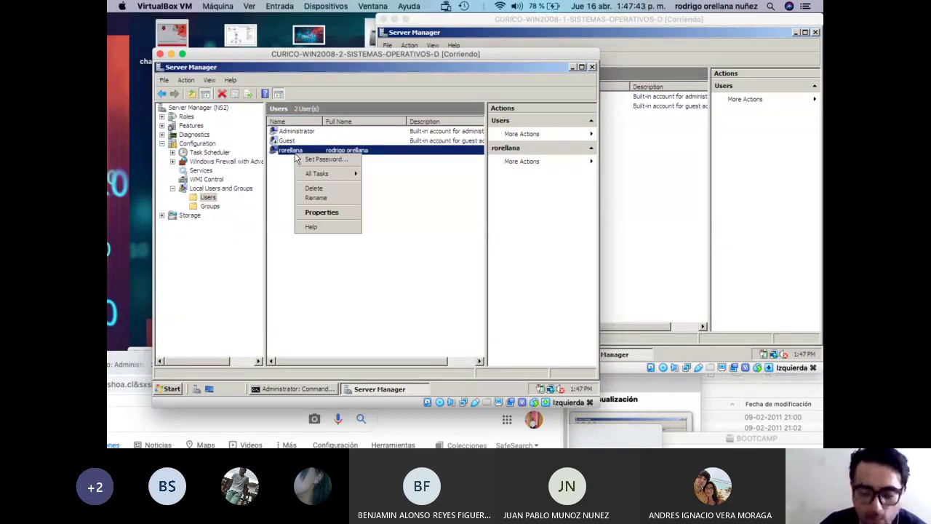
click(320, 212)
click(336, 109)
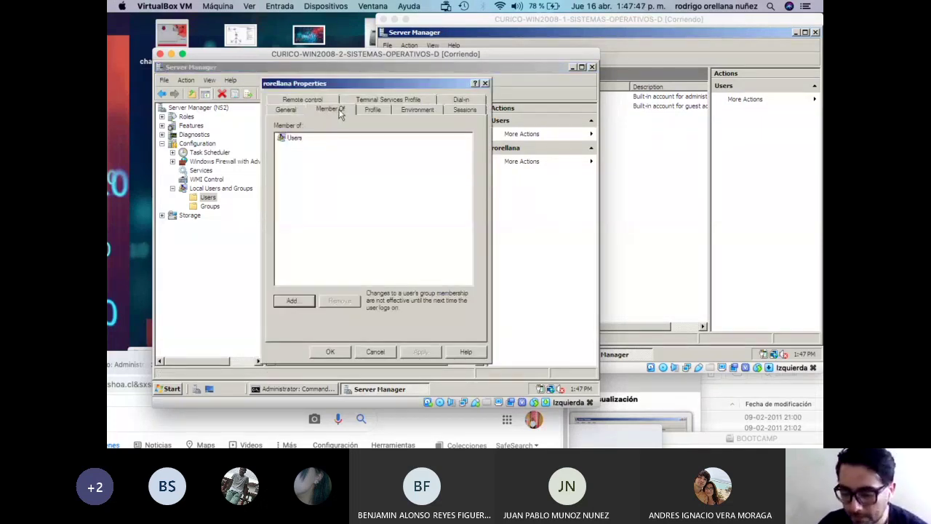
click(299, 140)
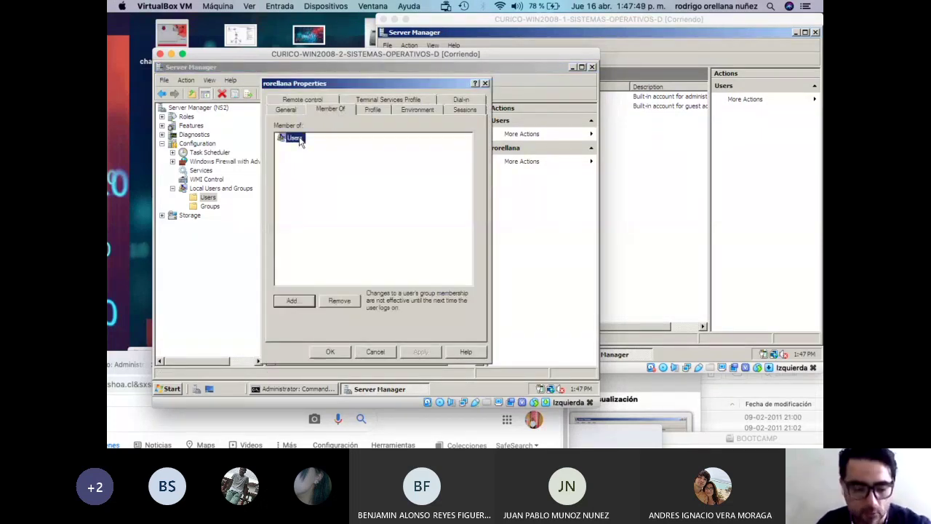
click(328, 300)
Add the user to Administrators and Remote Desktop Users via Advanced > Find Now, then save the properties.
click(313, 303)
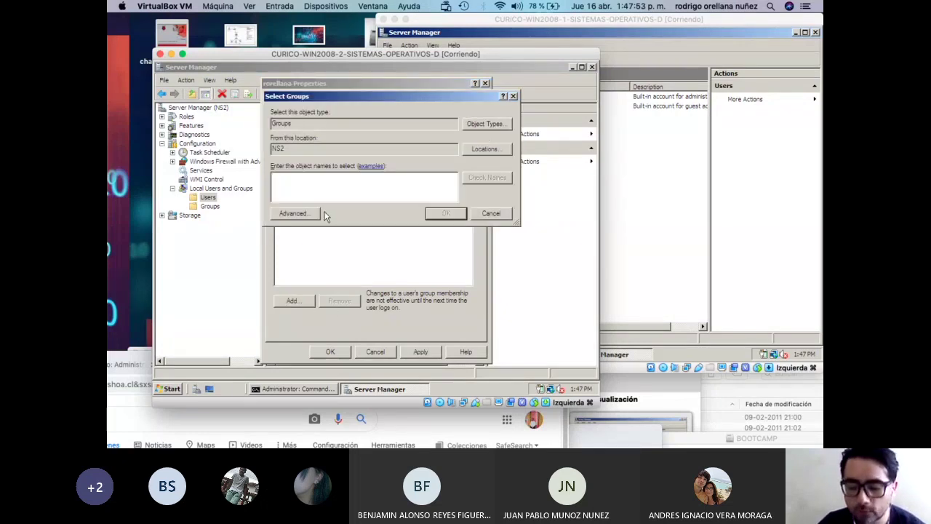
click(293, 213)
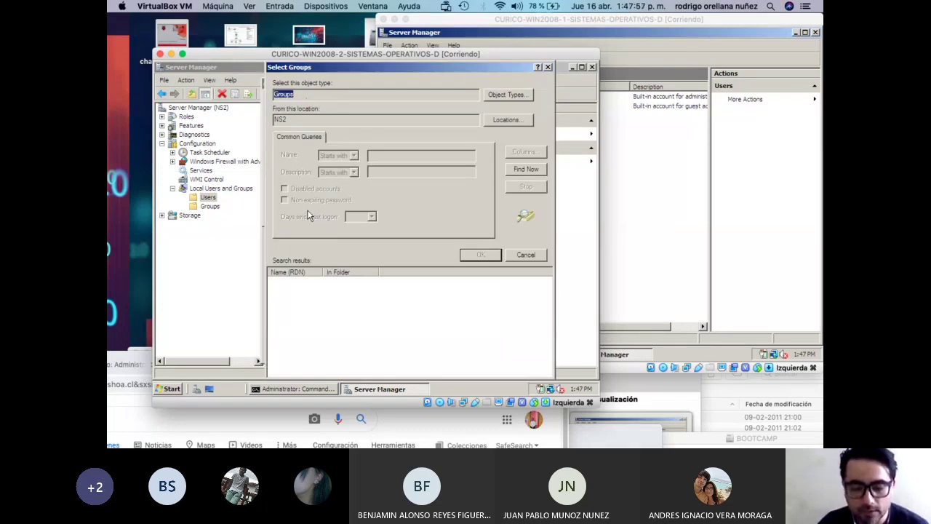
click(526, 171)
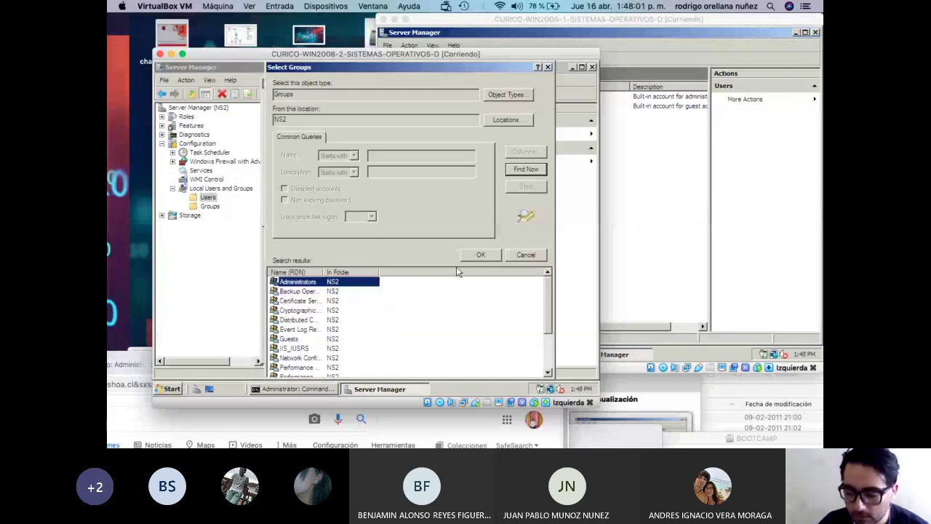
click(473, 256)
click(293, 213)
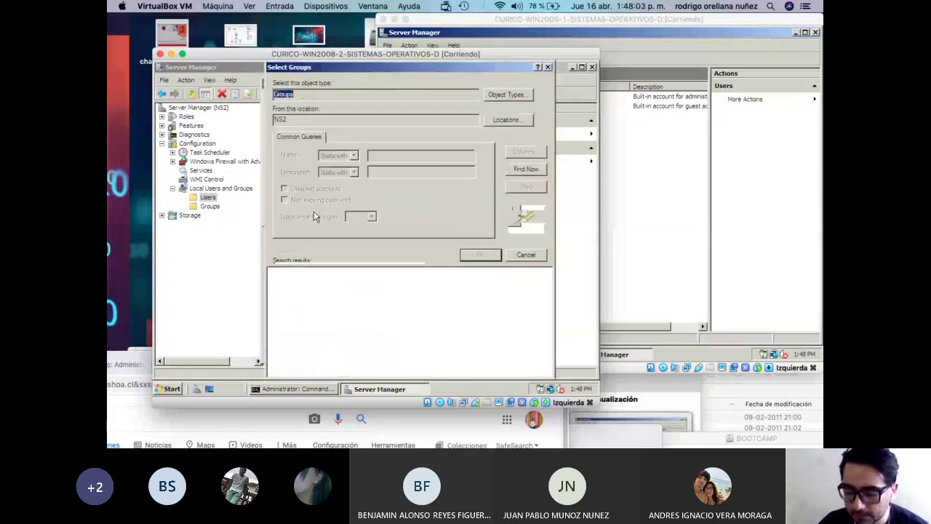
click(519, 173)
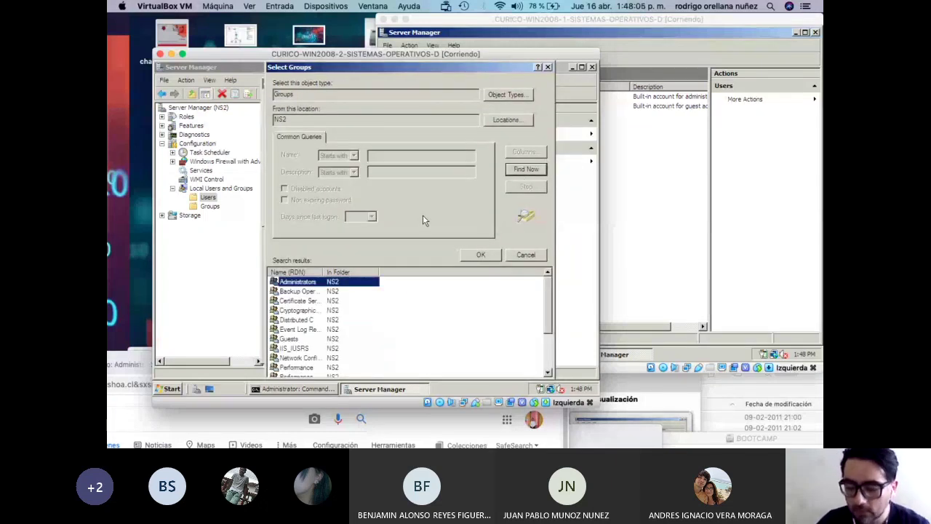
drag(549, 296, 542, 360)
ctrl+click(313, 349)
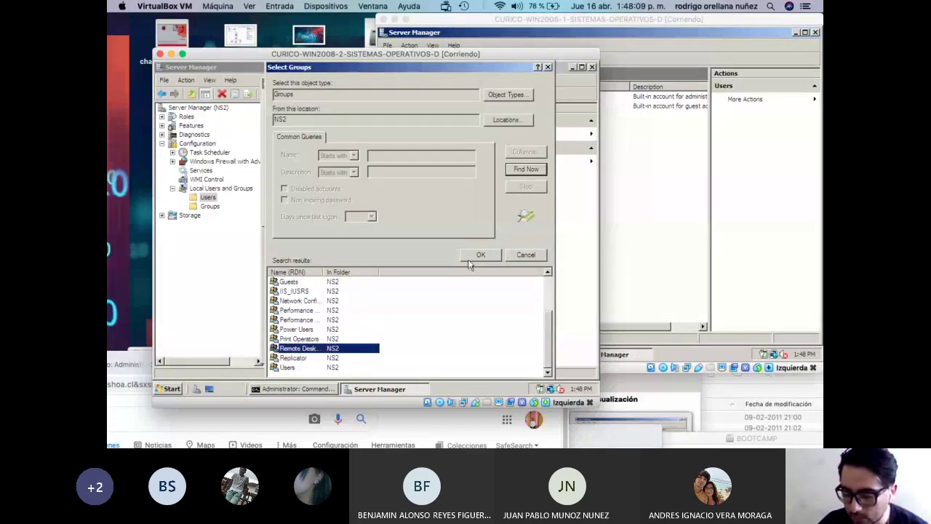
click(480, 255)
click(451, 213)
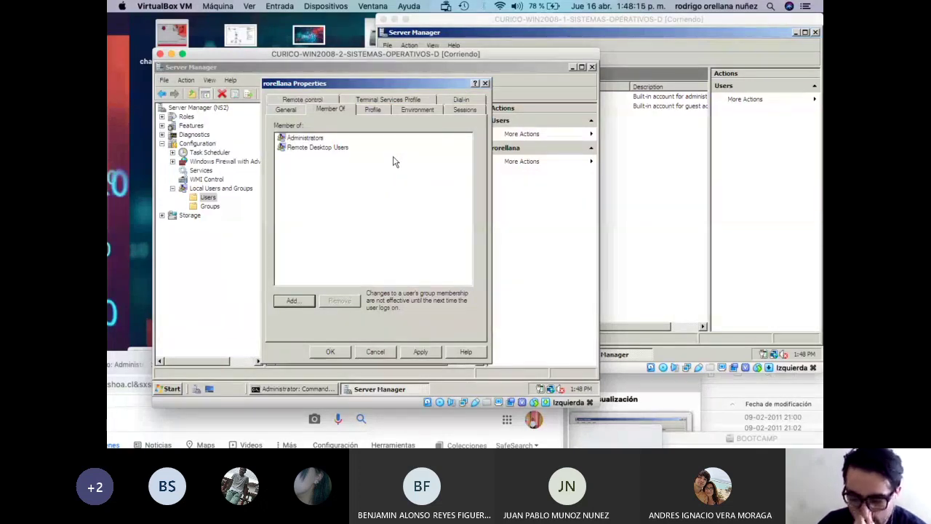
click(326, 103)
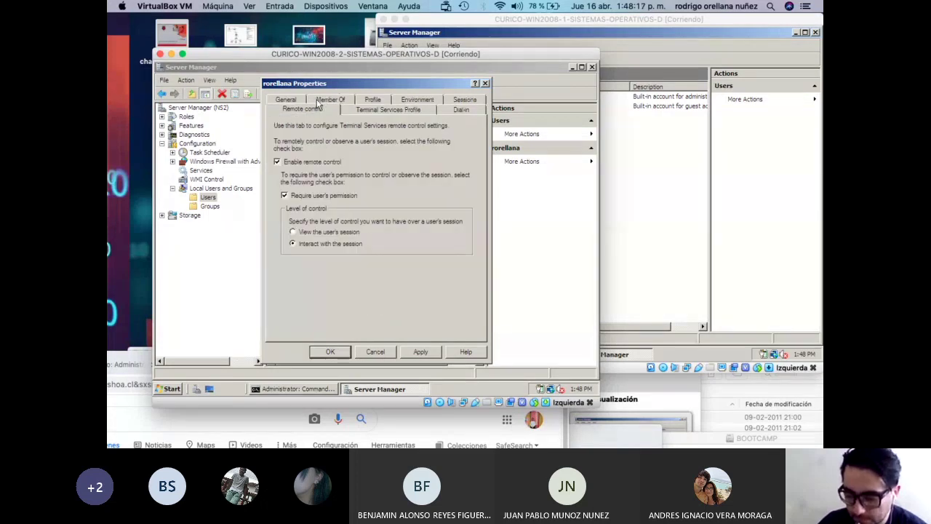
click(340, 352)
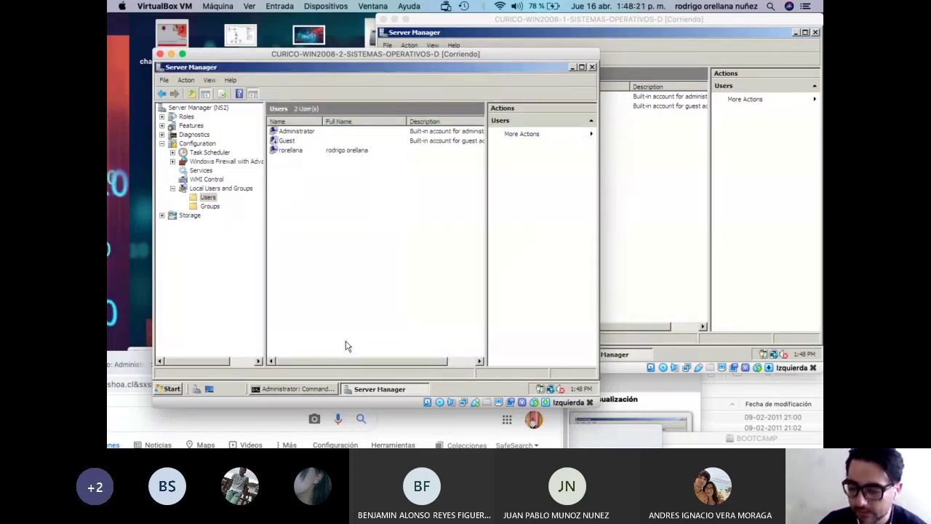
Close Server Manager on both servers and rearrange the two VM windows.
click(592, 67)
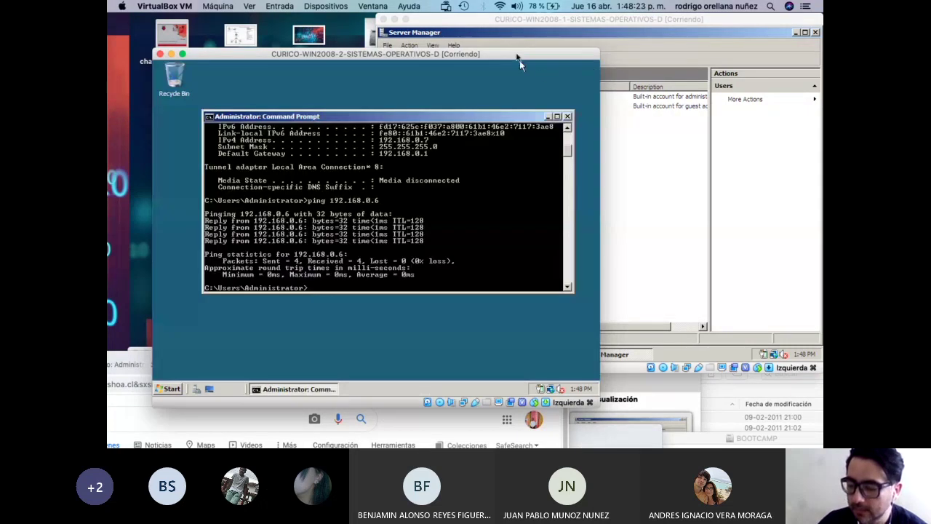
drag(520, 56, 473, 90)
click(542, 24)
drag(542, 24, 429, 30)
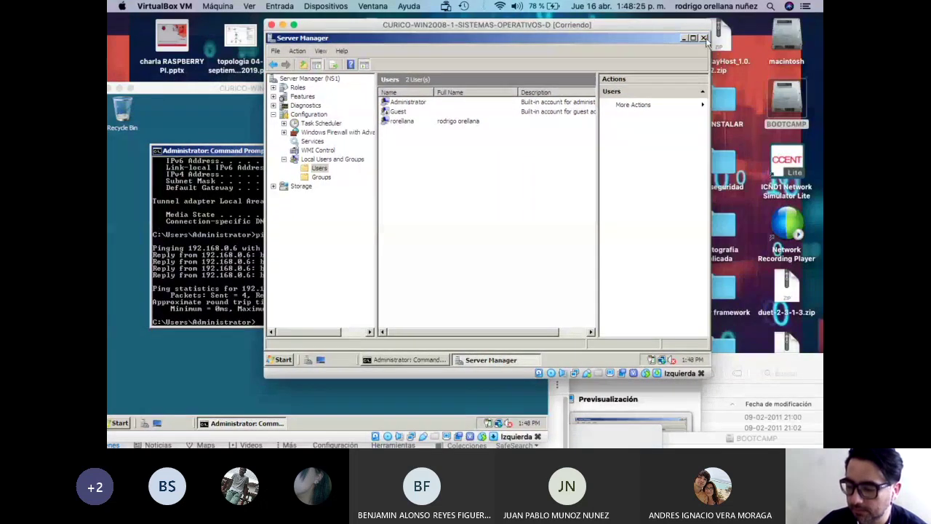
click(703, 38)
mouse_move(520, 35)
mouse_down()
mouse_move(514, 27)
mouse_move(506, 35)
mouse_up()
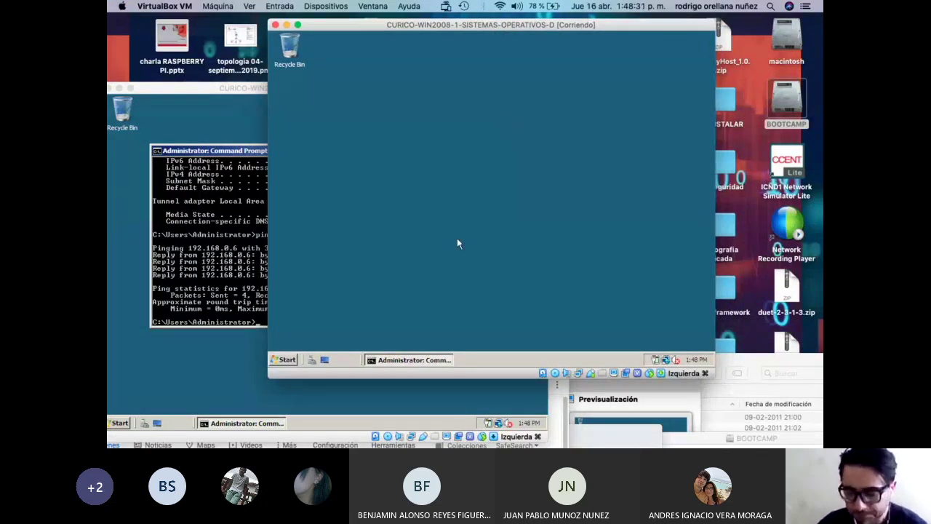
Minimize the Command Prompt on NS2 and open the Start menu on NS1.
click(265, 89)
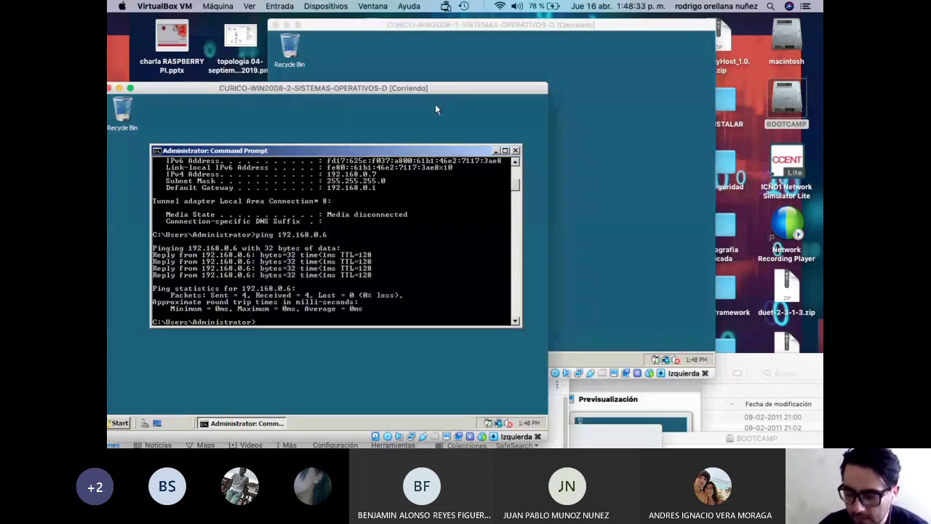
click(496, 150)
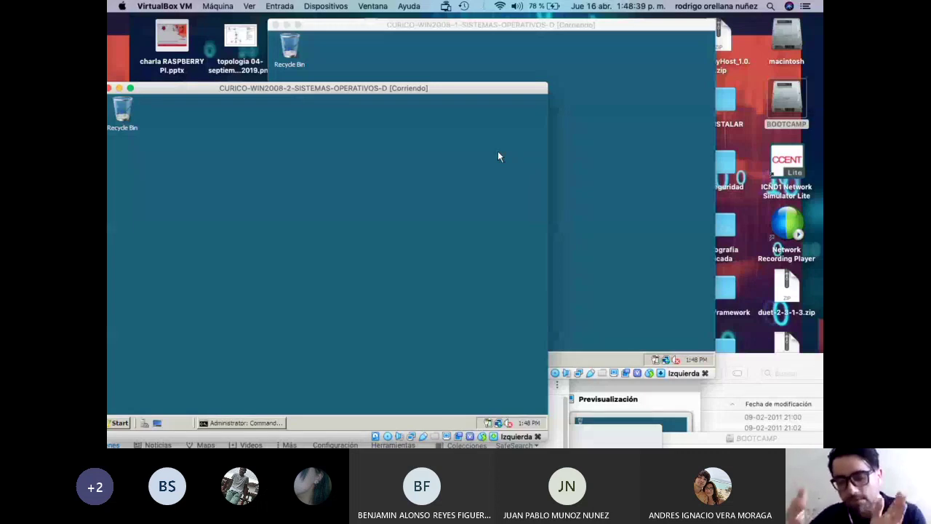
click(487, 50)
click(287, 360)
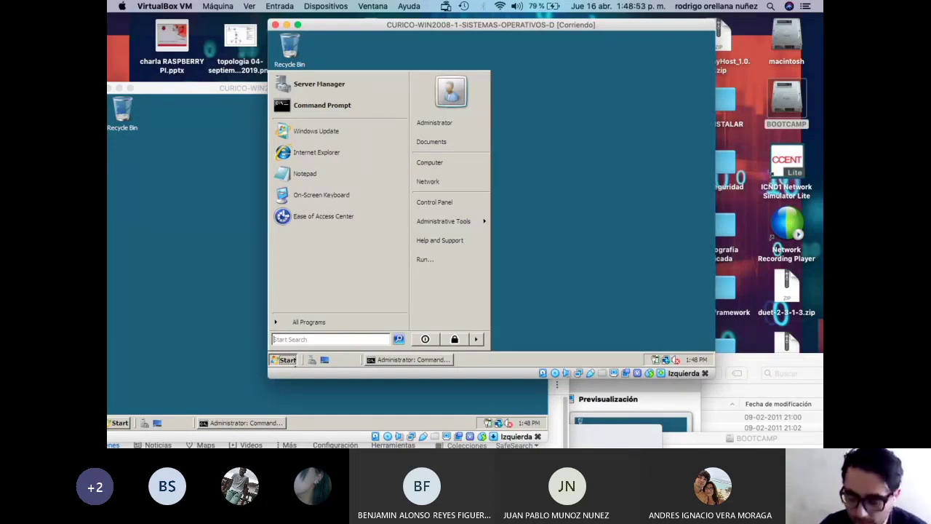
Move the NS2 window aside and open NS1's System page through Start > Computer > Properties.
click(286, 361)
click(286, 361)
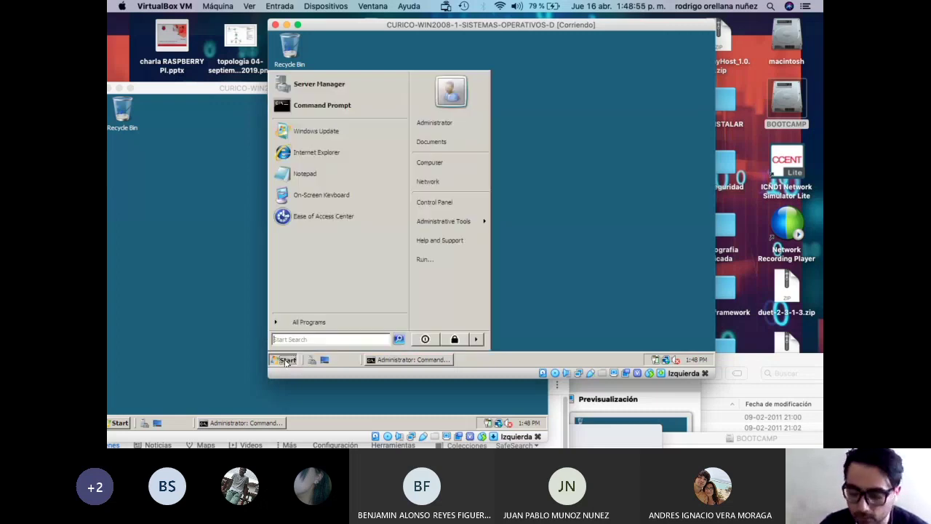
click(286, 361)
drag(234, 90, 227, 309)
drag(380, 31, 371, 25)
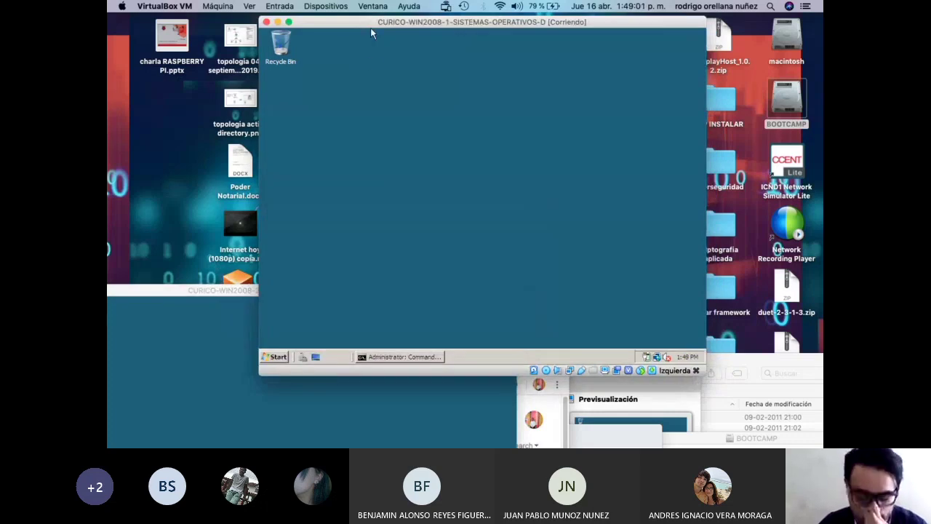
click(282, 357)
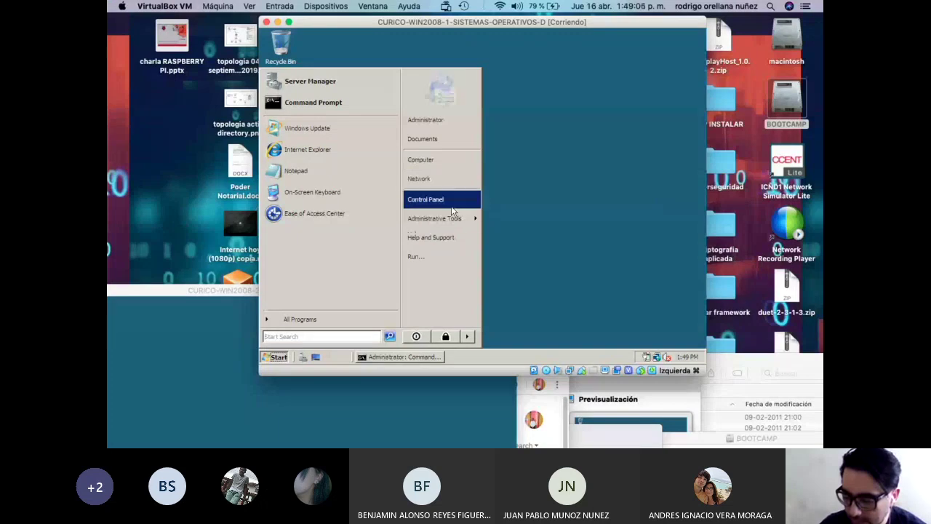
right_click(444, 160)
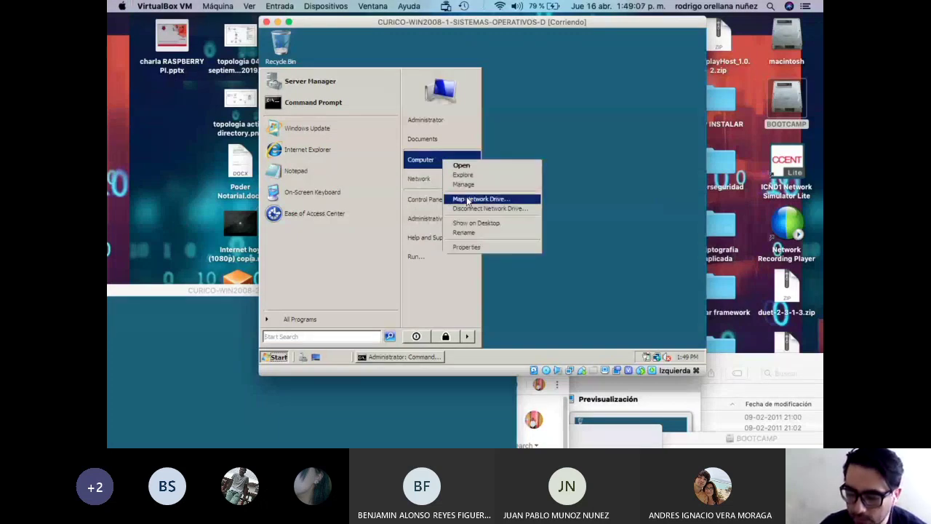
click(478, 247)
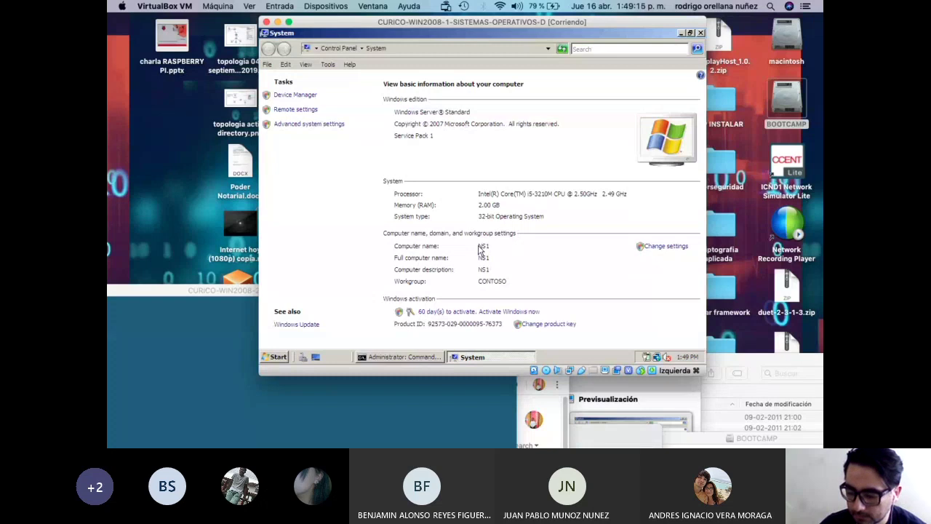
On NS1, allow Remote Desktop from any client version, confirm the permitted users, and close System.
click(322, 123)
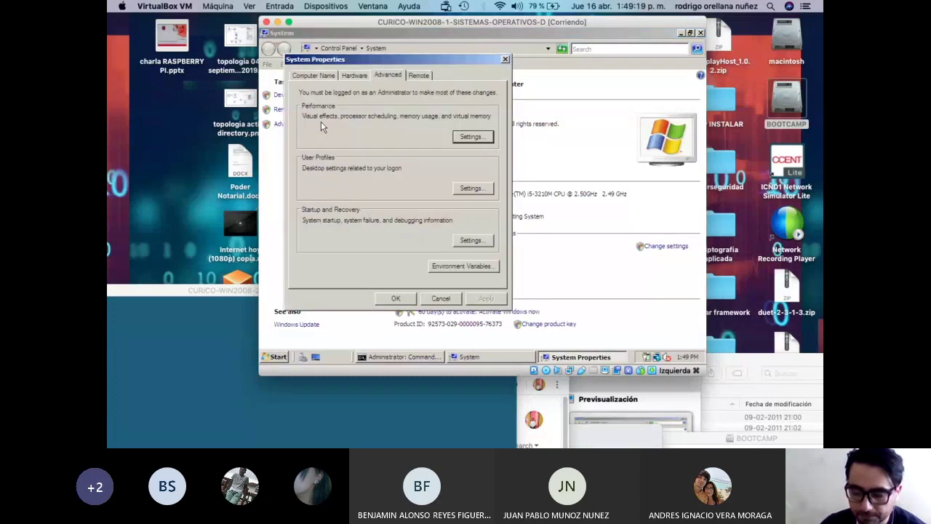
click(418, 75)
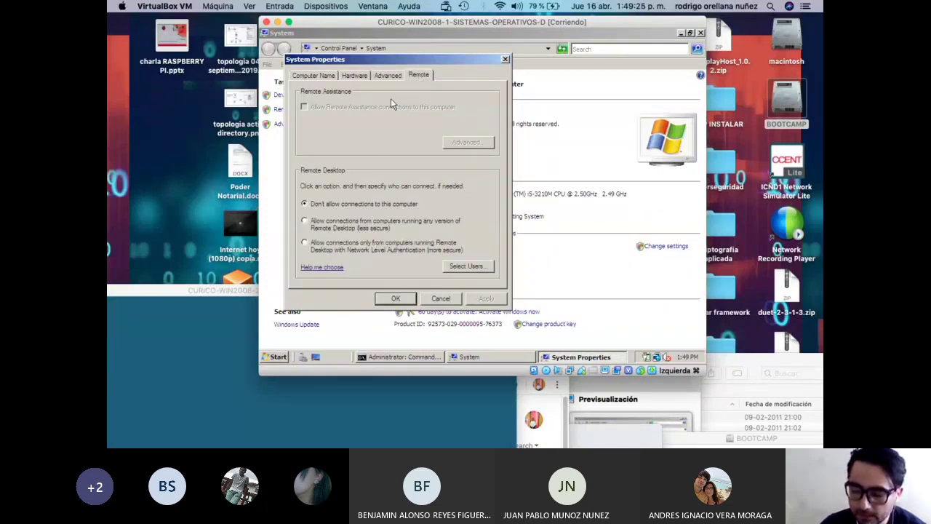
click(304, 221)
click(397, 175)
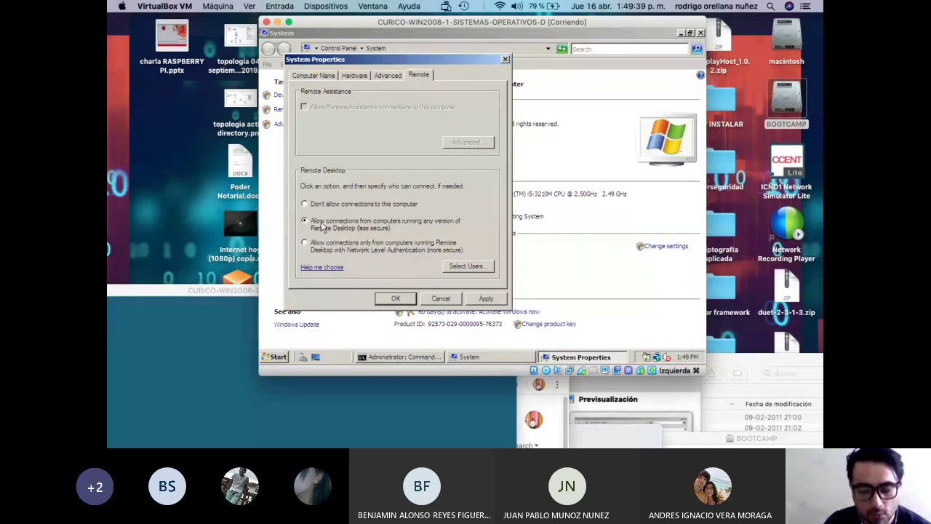
click(465, 265)
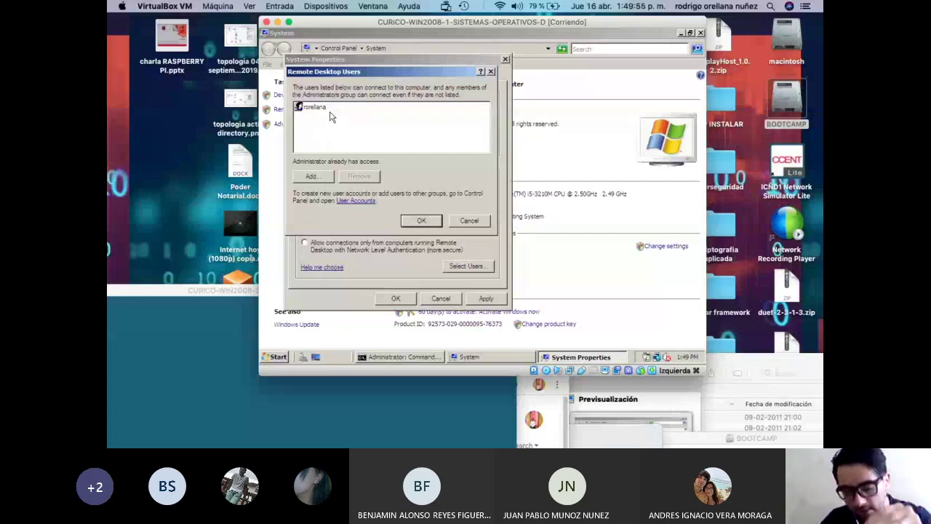
click(420, 221)
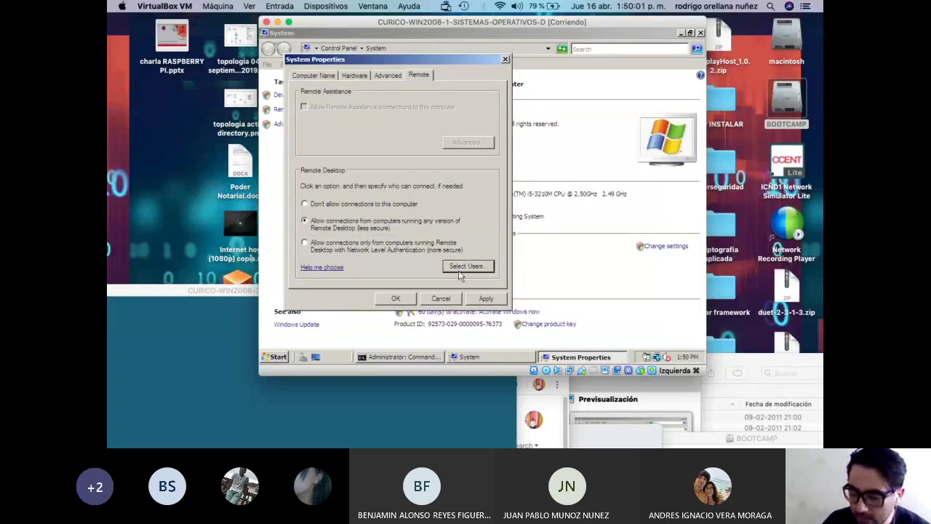
click(406, 303)
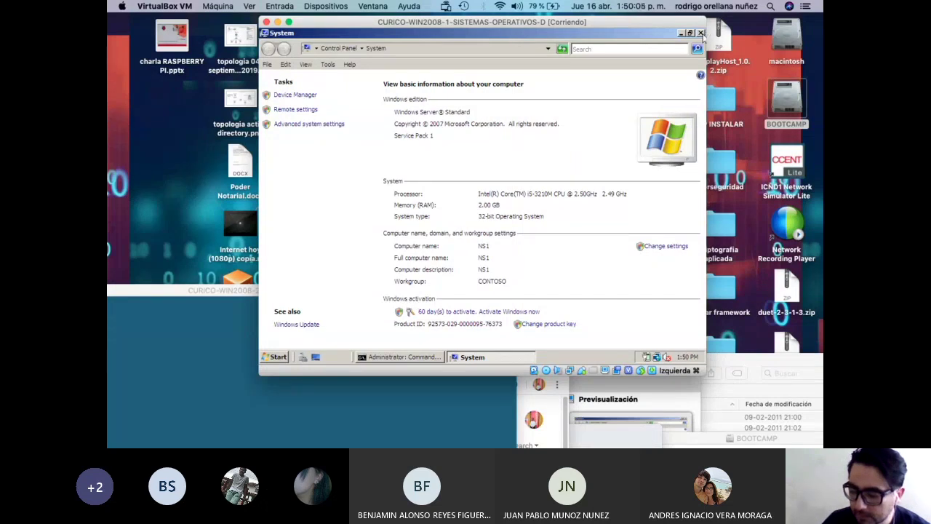
click(702, 33)
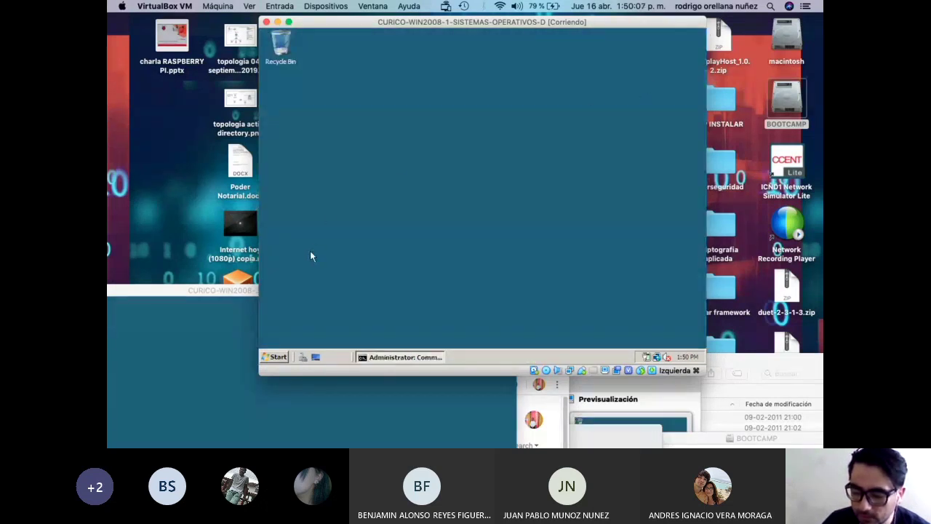
Open NS2's System page through Start > Computer > Properties.
click(211, 291)
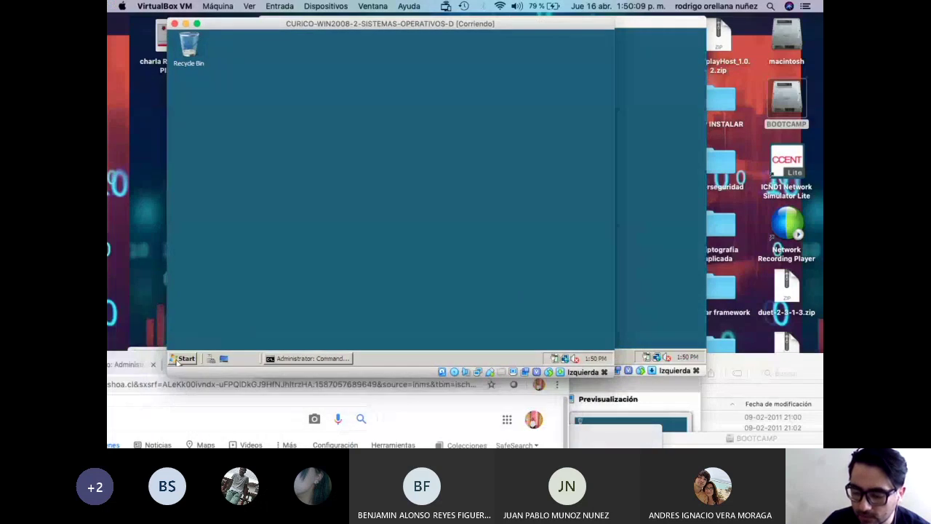
click(178, 360)
right_click(341, 162)
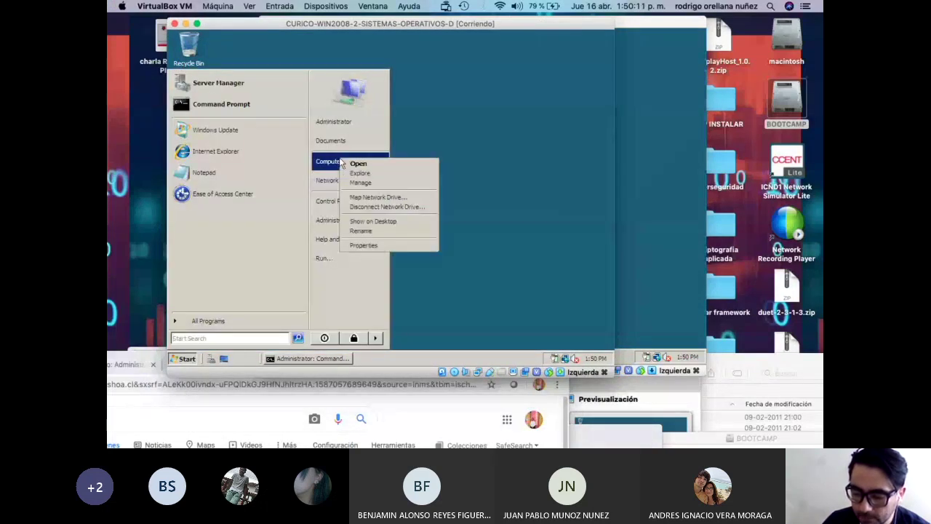
click(391, 246)
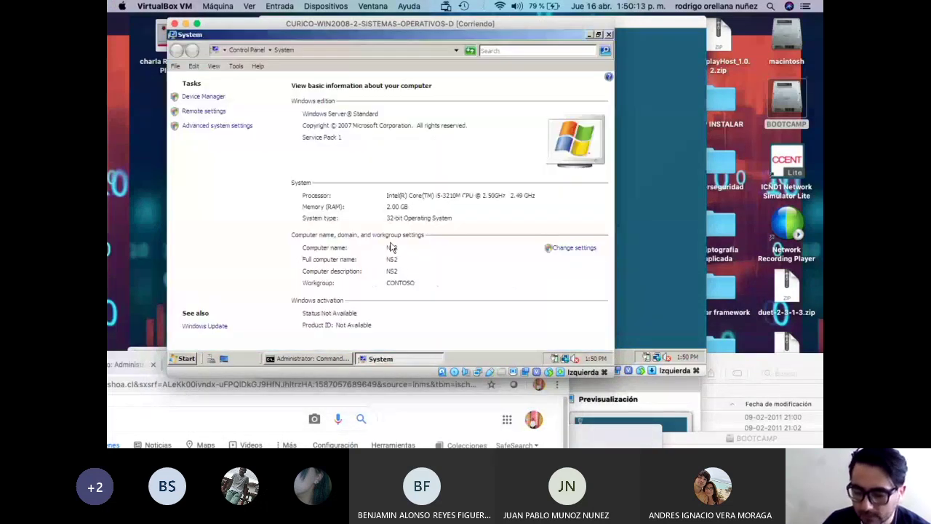
On the Remote tab, allow connections from any version, apply, confirm Remote Desktop users, and OK.
click(224, 128)
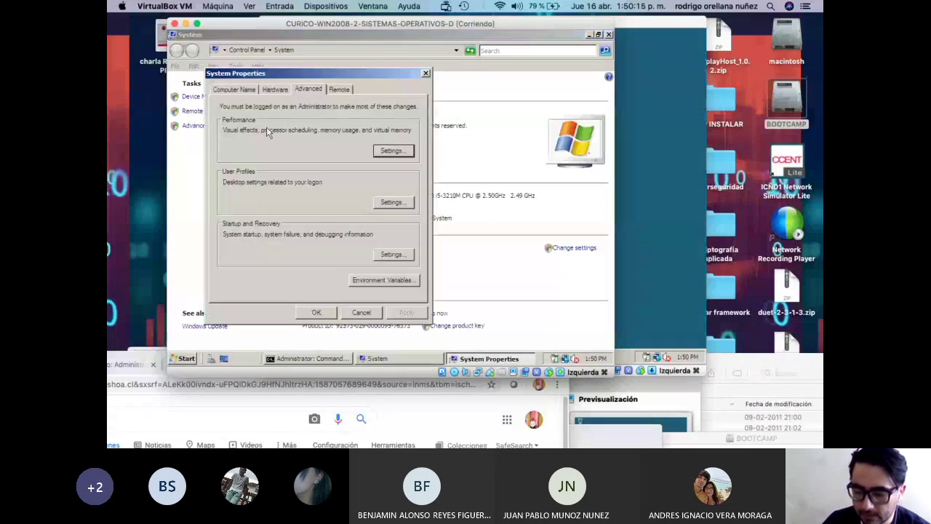
click(341, 90)
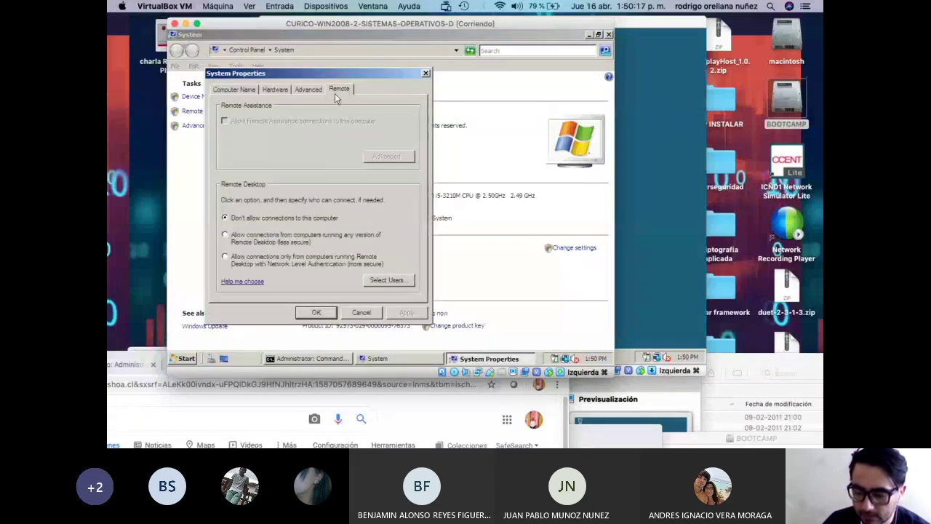
click(263, 238)
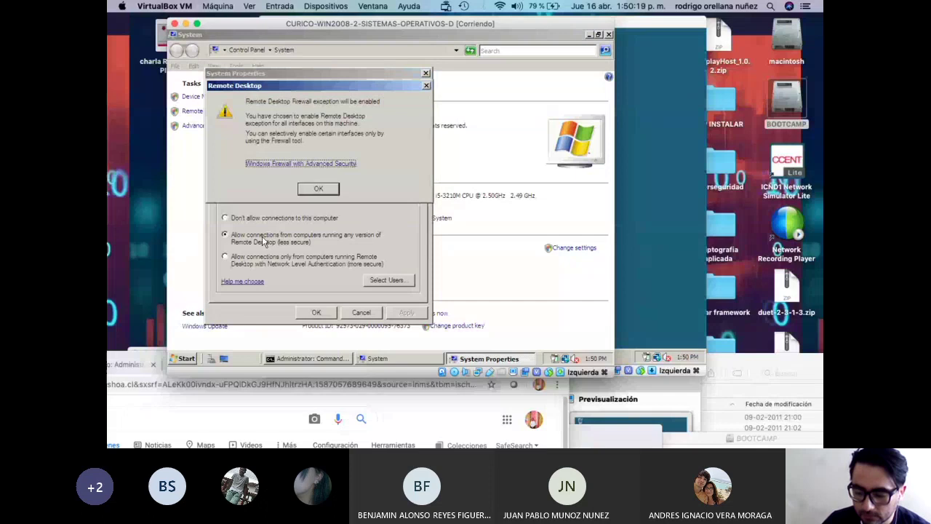
click(317, 190)
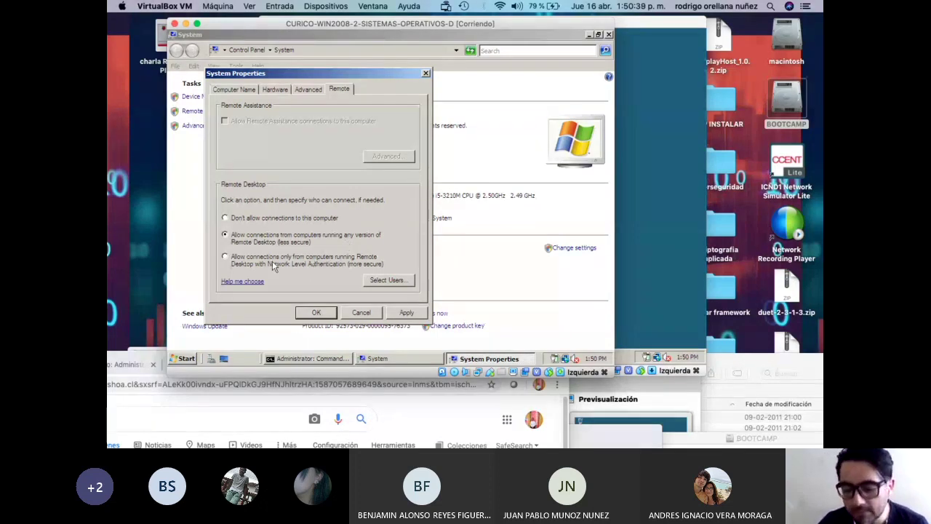
click(246, 259)
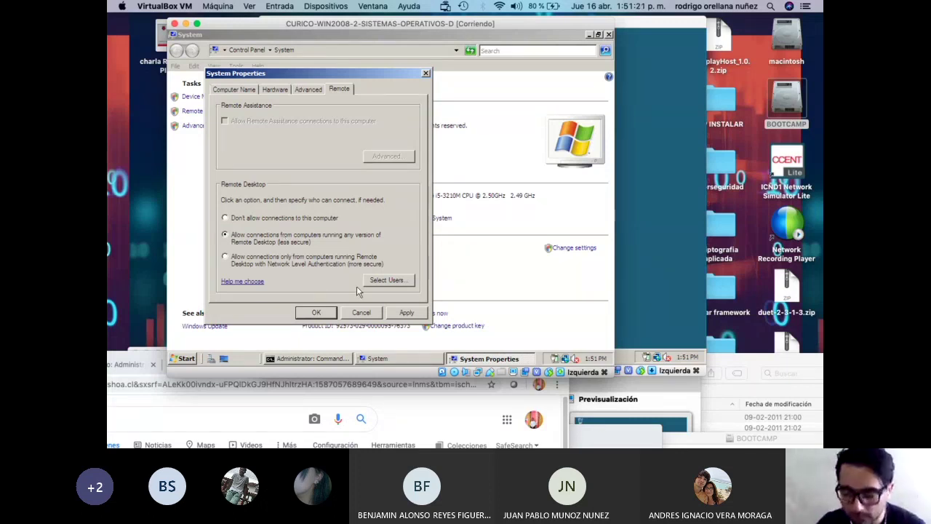
click(403, 313)
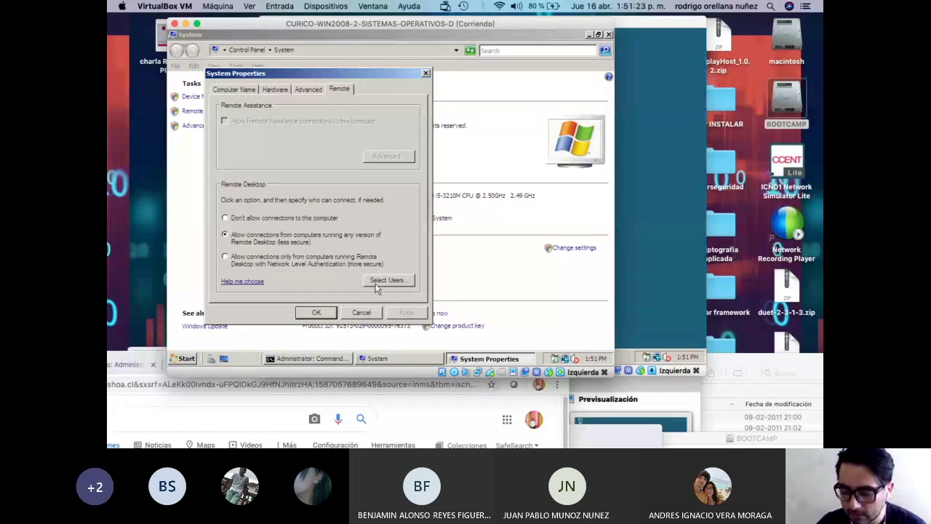
click(377, 281)
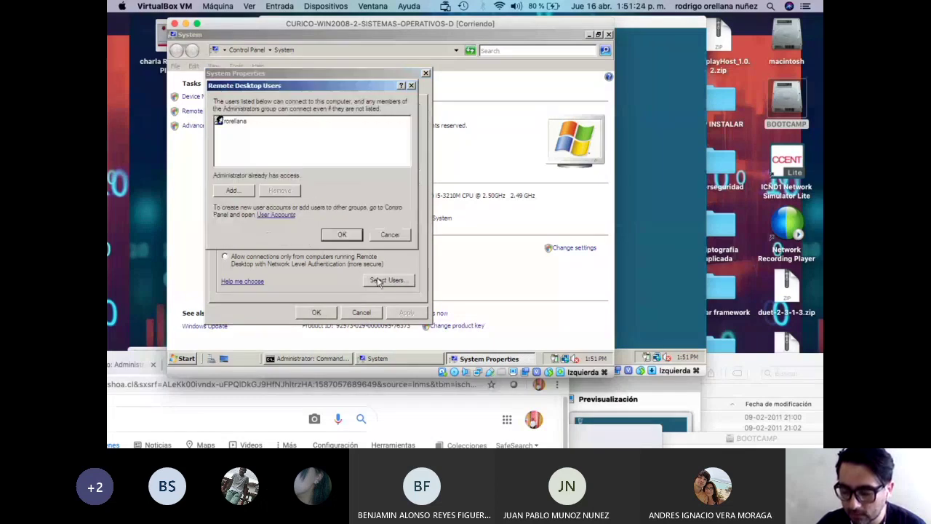
click(342, 234)
click(316, 312)
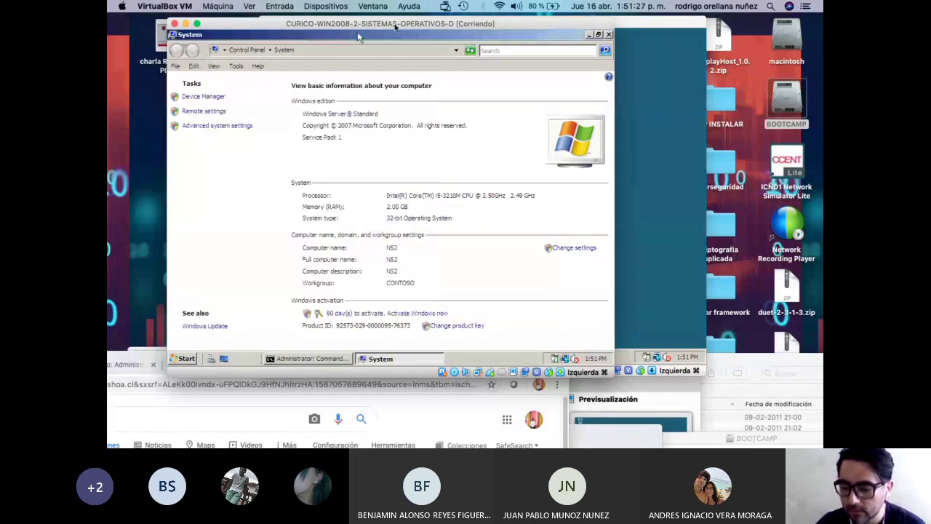
Minimize NS2's System window, rearrange the VM windows, and select the CURICO-WIN10 VM in the Manager.
click(590, 34)
drag(554, 30, 760, 63)
drag(370, 22, 252, 39)
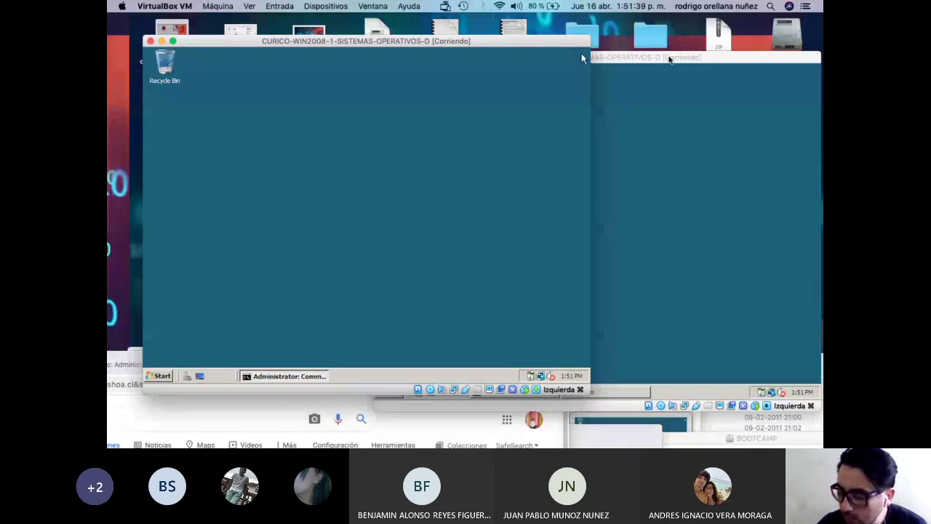
drag(598, 57, 272, 107)
click(650, 354)
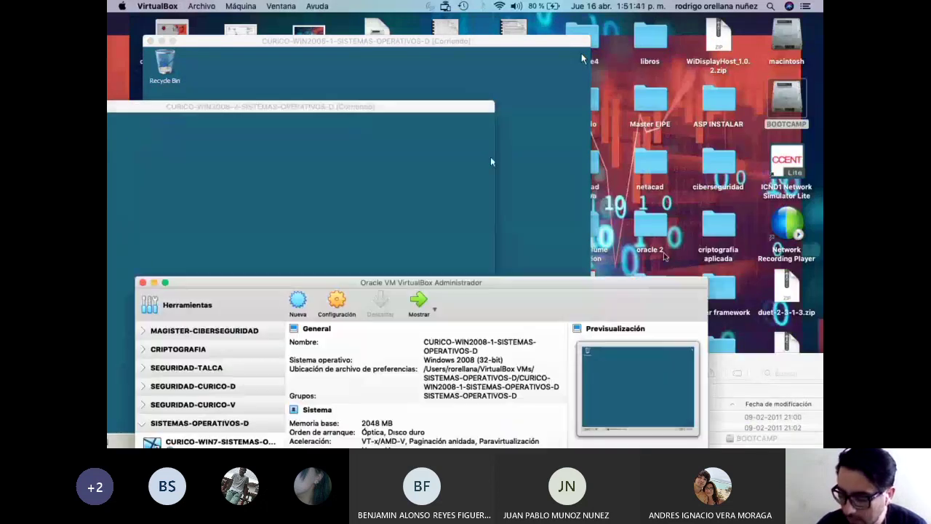
drag(437, 274, 536, 89)
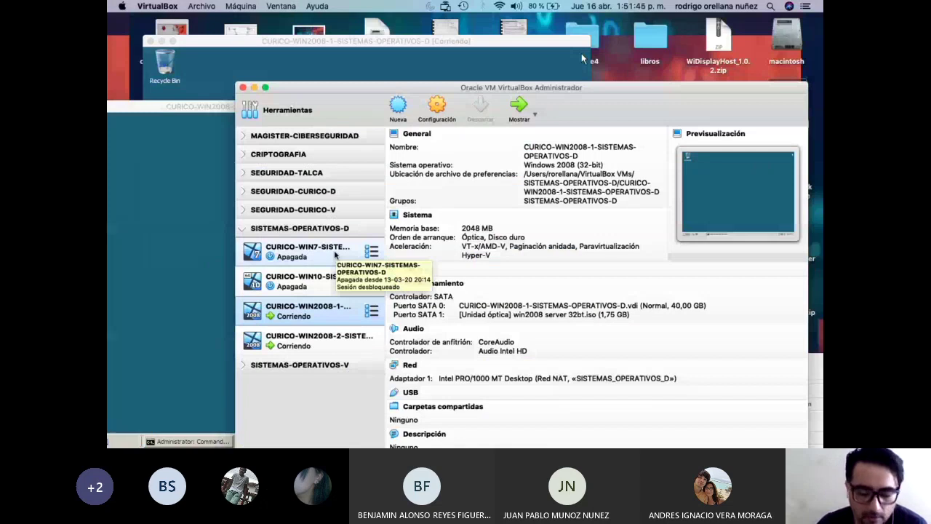
click(335, 251)
click(319, 281)
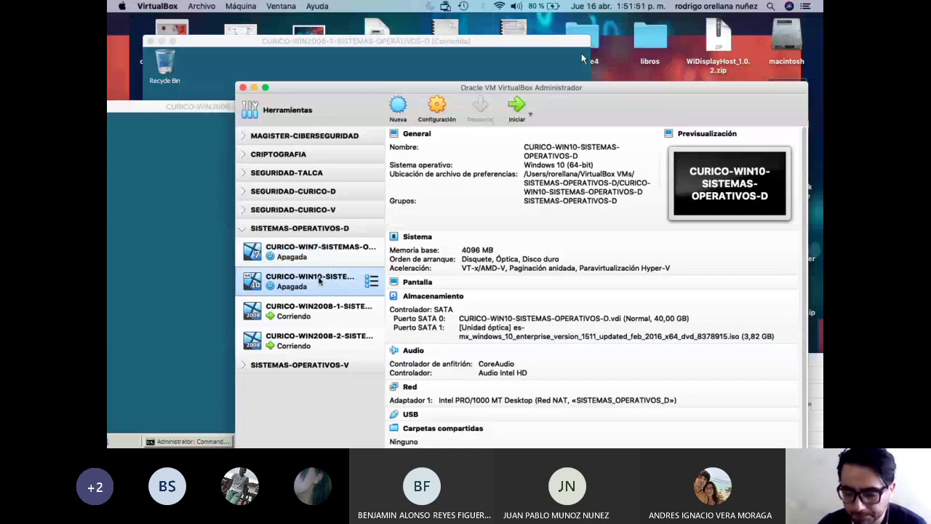
Launch the CURICO-WIN10 VM, dismiss the autocapture notice, and arrange the windows while it boots.
double_click(316, 286)
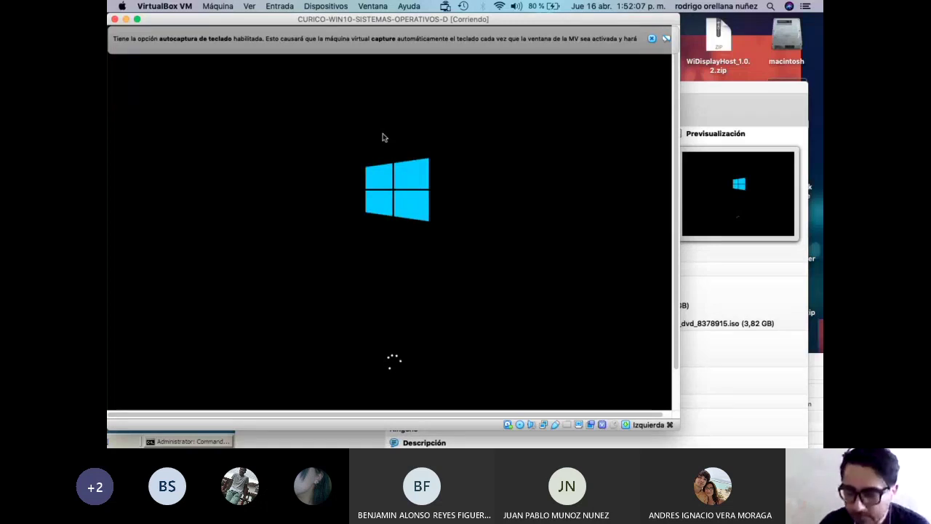
drag(557, 27, 608, 47)
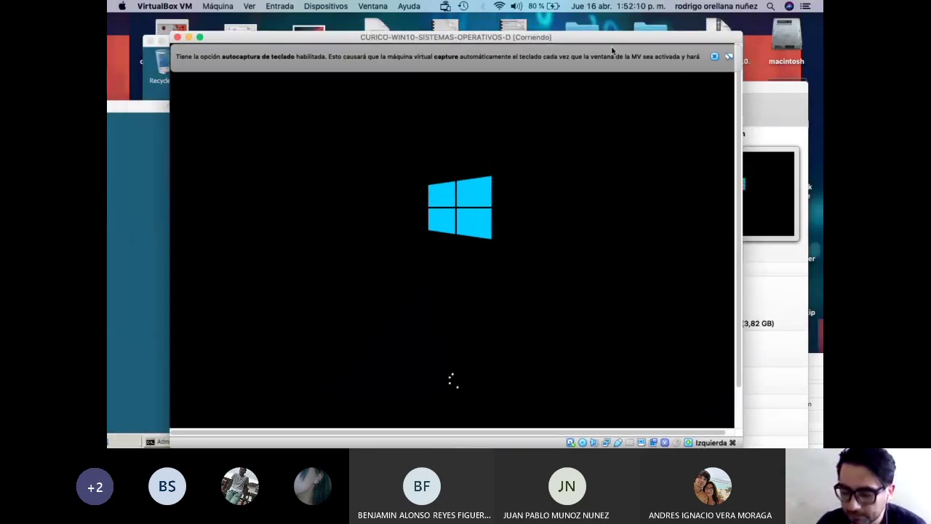
click(708, 57)
drag(603, 37, 682, 83)
drag(174, 107, 233, 273)
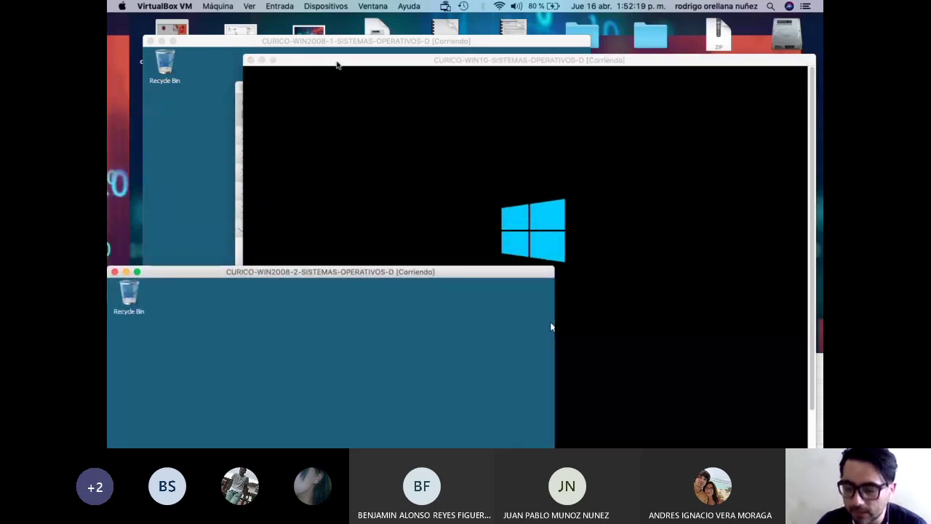
drag(284, 93, 268, 243)
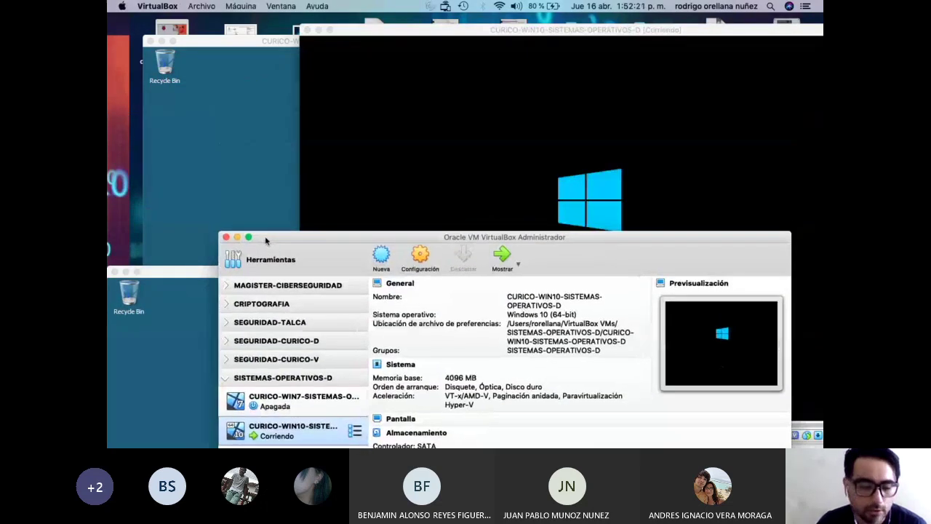
click(251, 45)
drag(580, 31, 580, 24)
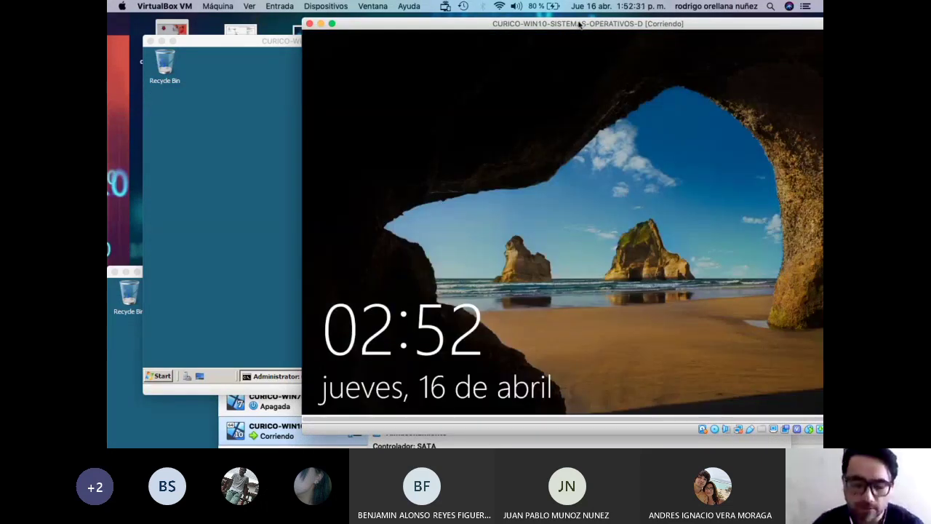
Reach the Windows 10 sign-in screen and submit a first password for the student account.
drag(434, 29, 361, 27)
click(401, 64)
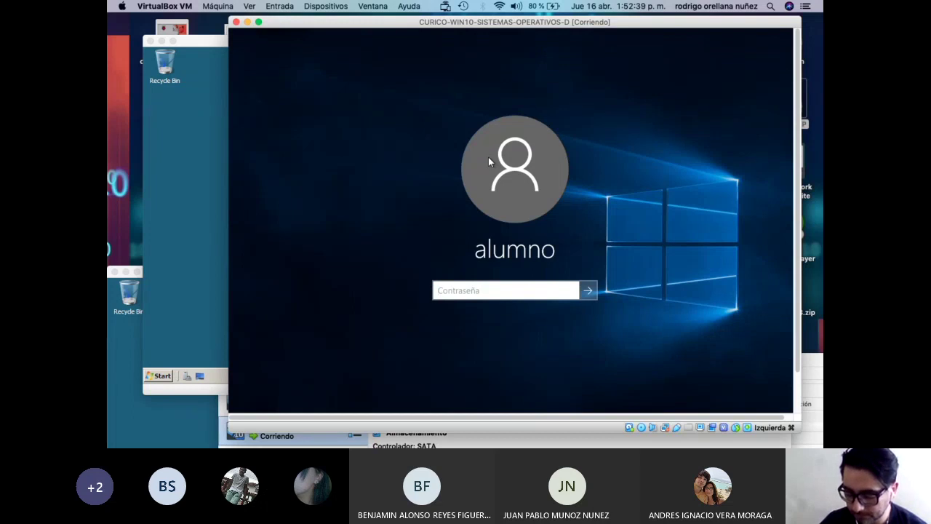
text(•••••••••)
key(BackSpace)
key(BackSpace)
key(BackSpace)
key(BackSpace)
key(BackSpace)
key(BackSpace)
key(BackSpace)
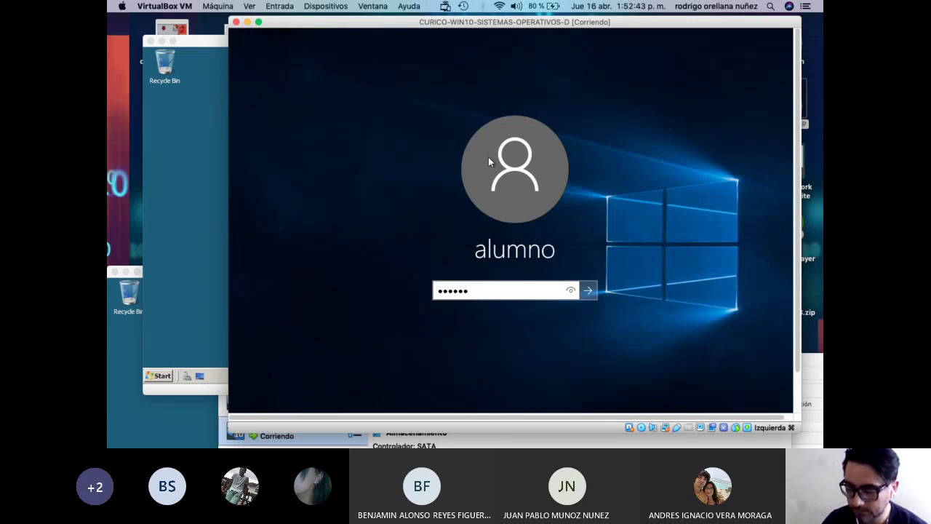
key(BackSpace)
key(BackSpace)
text(••••••••)
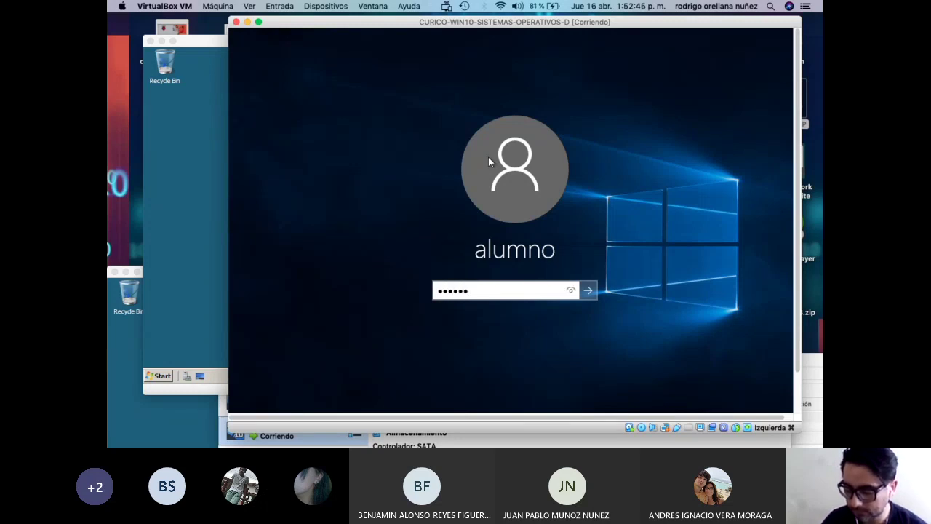
key(Return)
Dismiss the incorrect-password errors and retry several other passwords, all rejected.
key(Return)
text(•••••••)
key(Return)
key(Return)
text(•••••••)
key(Return)
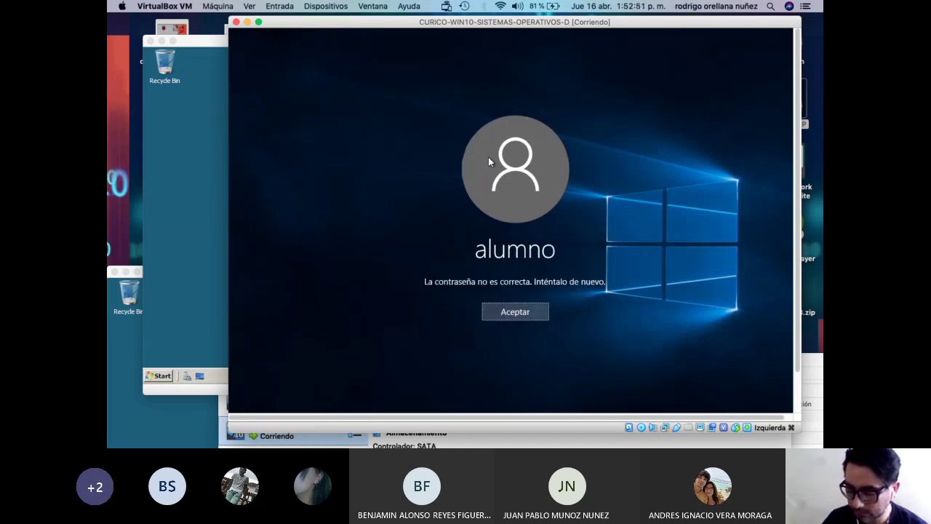
key(Return)
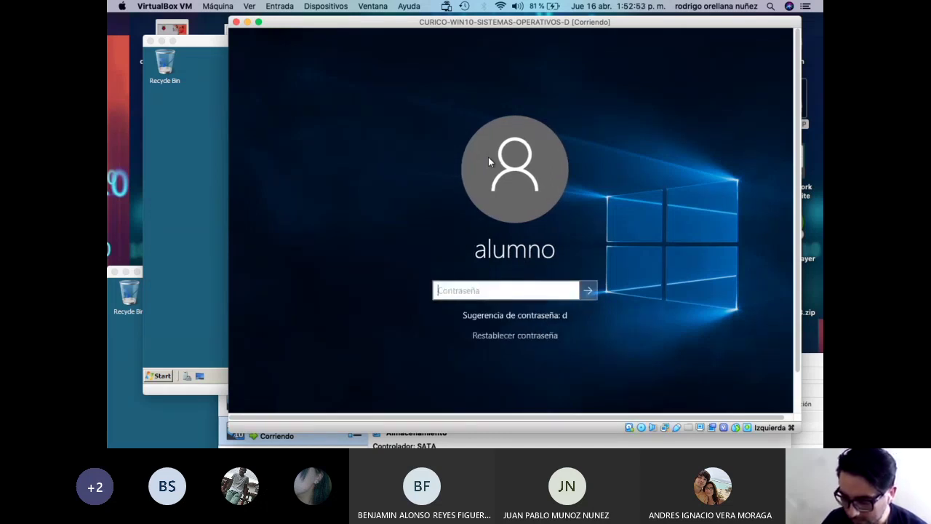
key(Return)
key(Return)
key(super+f)
text(••••••)
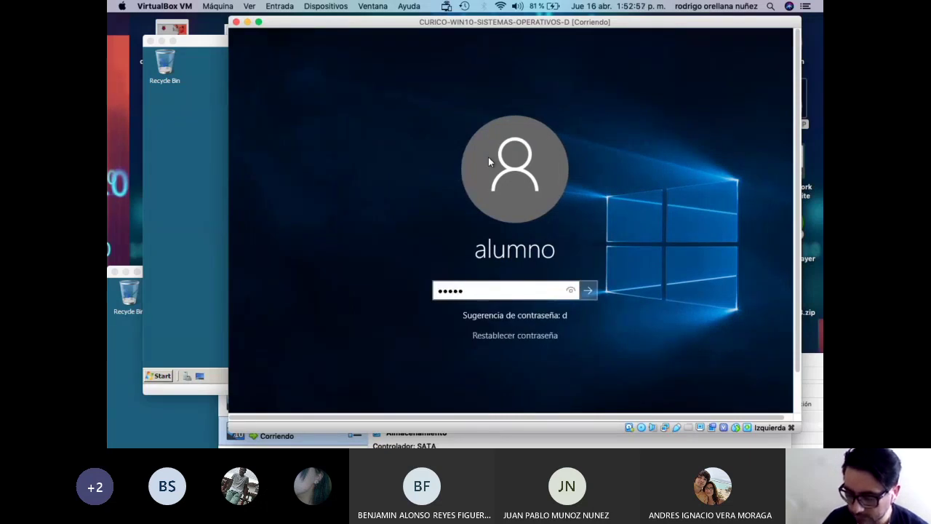
key(Return)
key(Return)
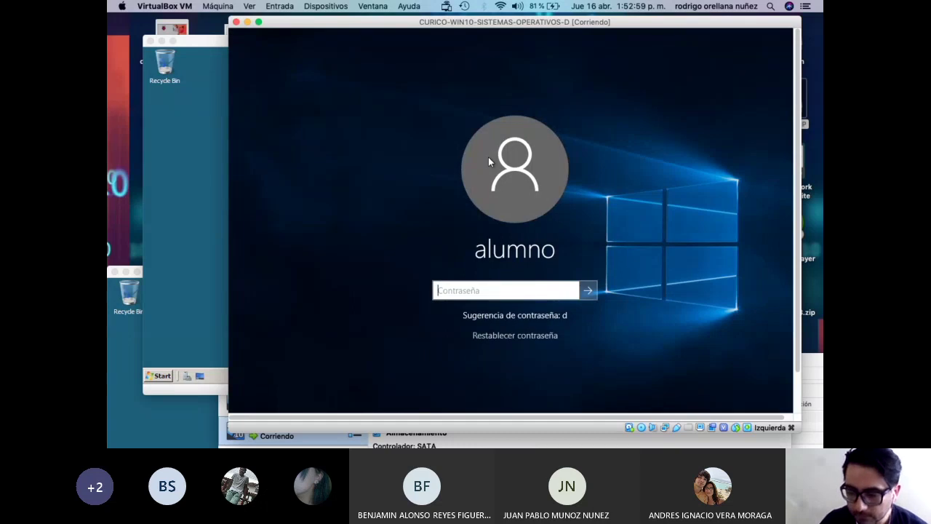
Rearrange the VM, Manager and browser windows so the Server 2008 VM sits in front of the course page.
click(227, 88)
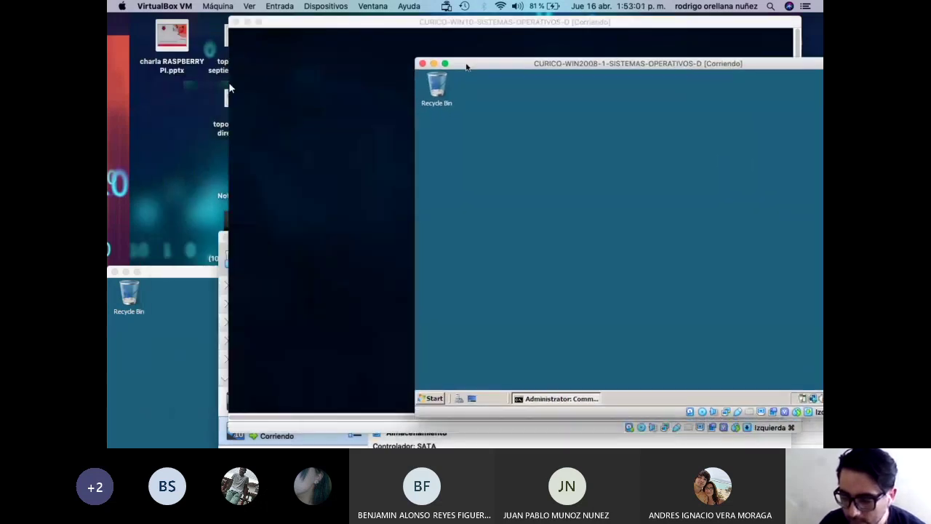
drag(335, 24, 444, 46)
drag(339, 69, 475, 42)
drag(288, 238, 208, 28)
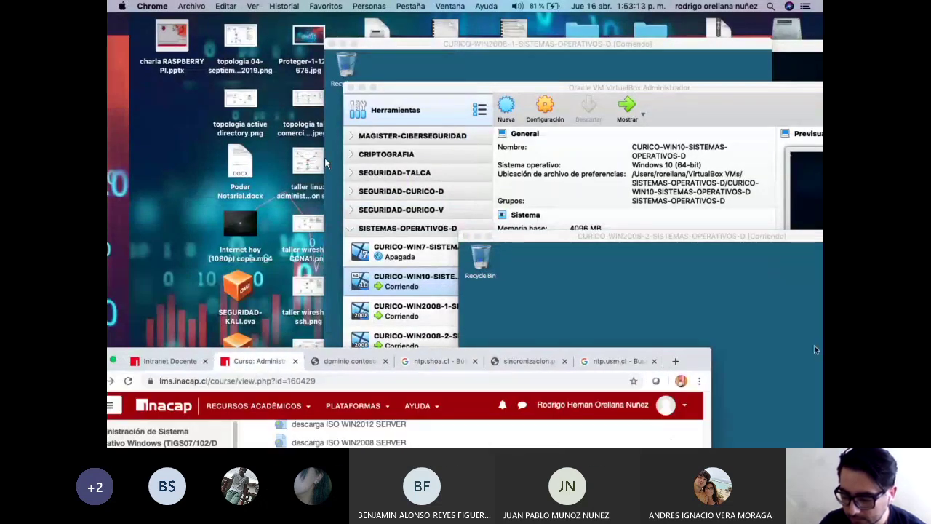
drag(675, 364, 702, 117)
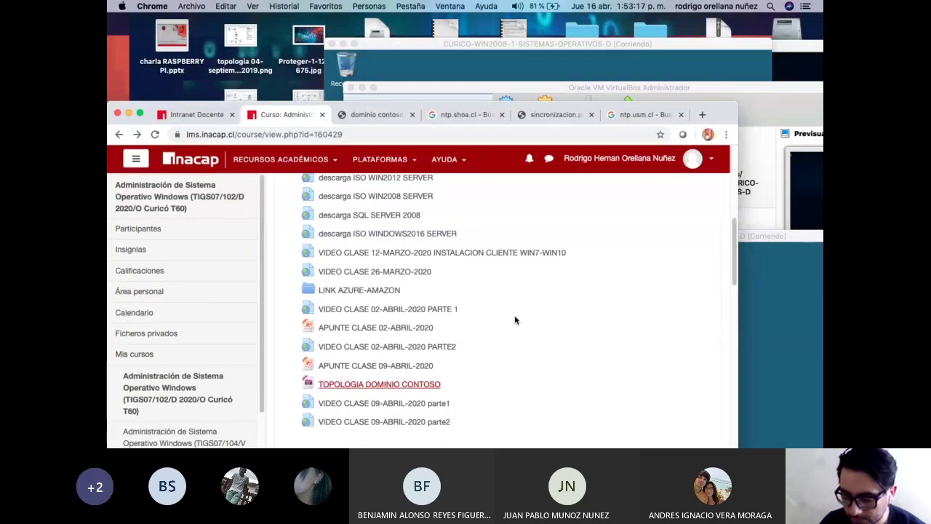
scroll(514, 320, up, 3)
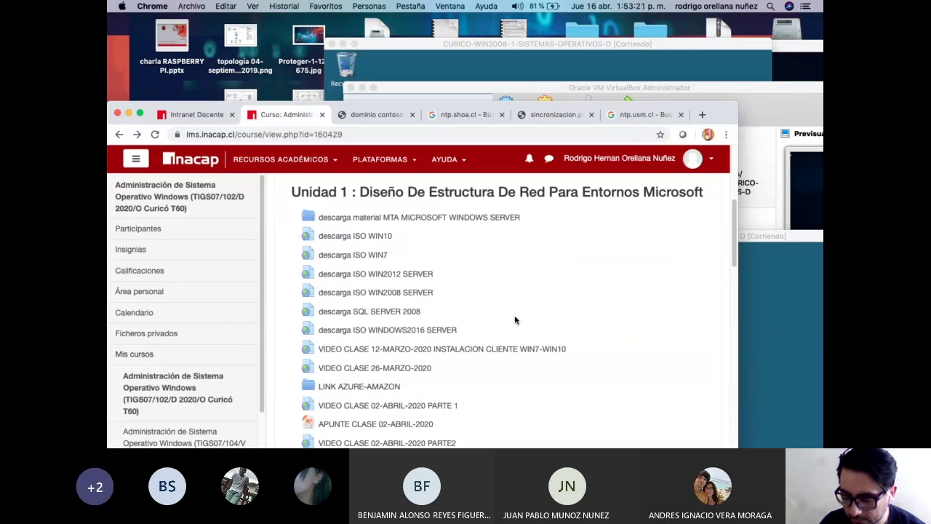
scroll(514, 320, up, 1)
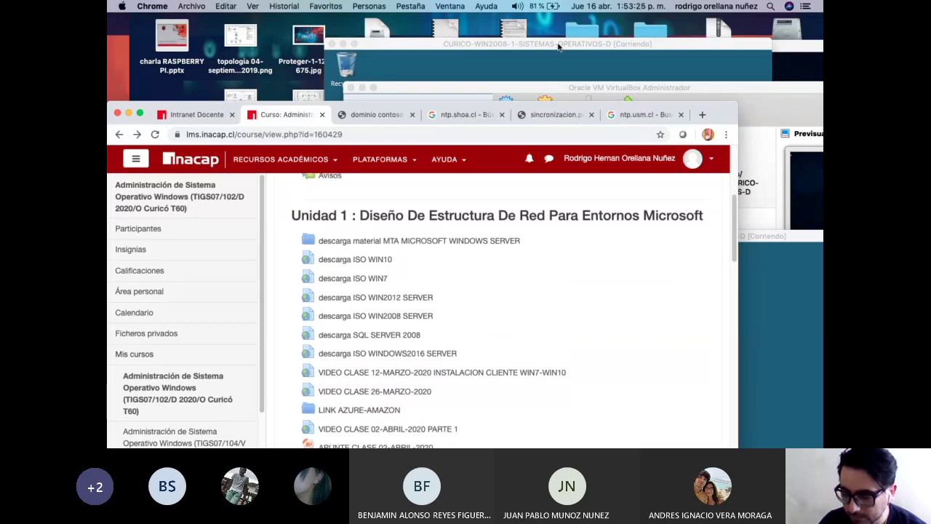
drag(562, 45, 515, 42)
drag(658, 44, 596, 44)
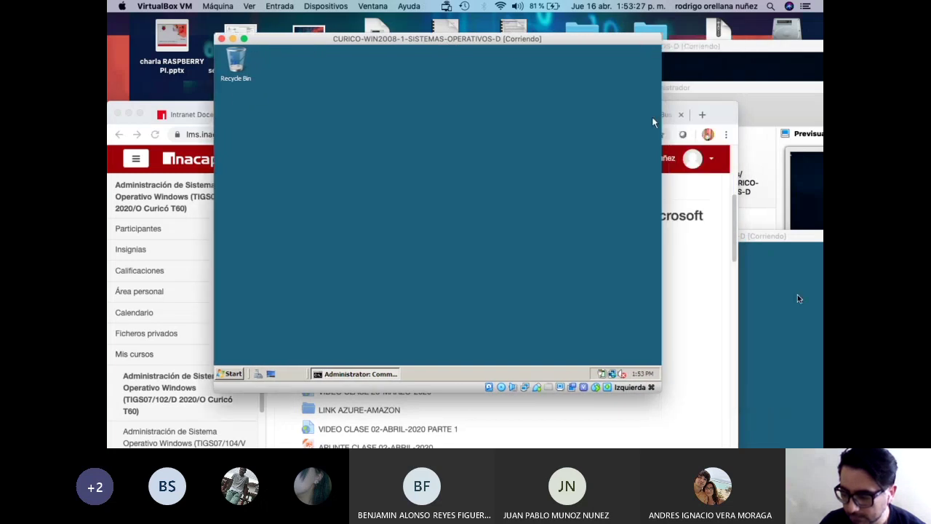
Enter the student account password at the Windows 10 VM login screen.
click(766, 301)
click(709, 49)
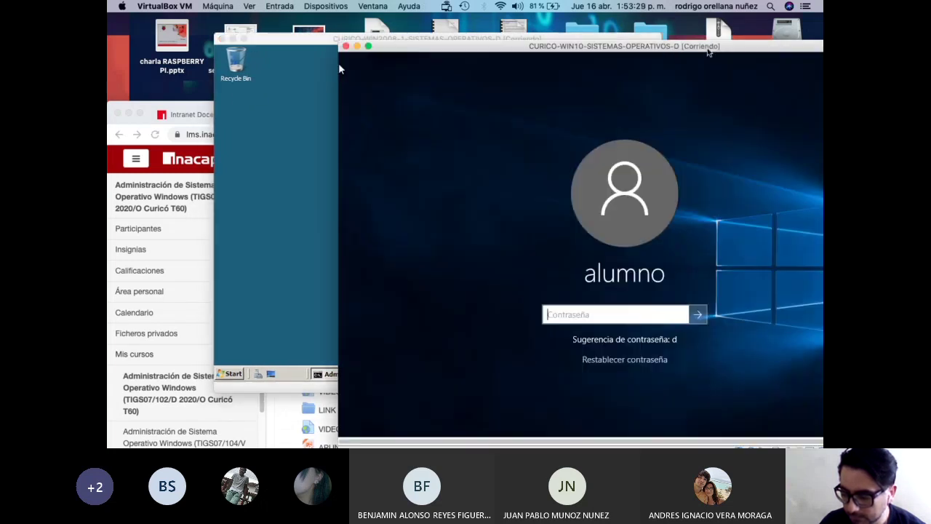
text(********)
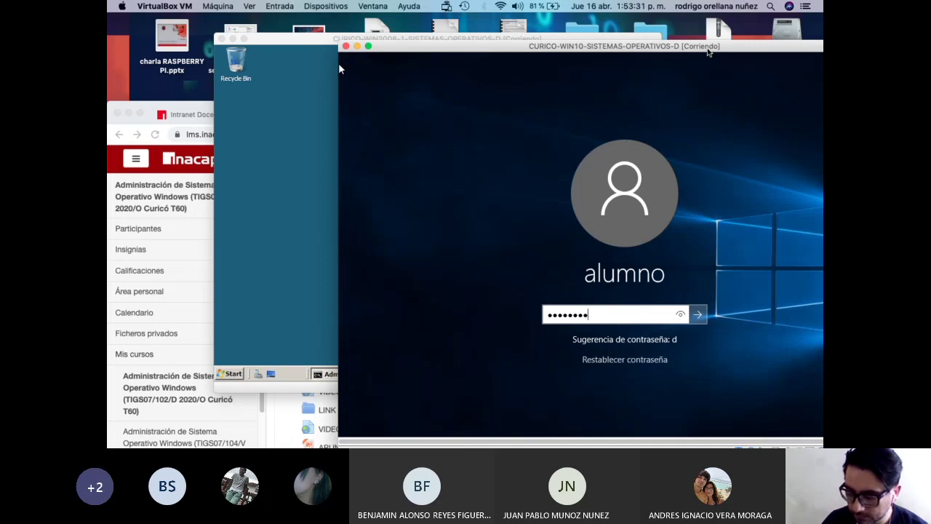
key(Return)
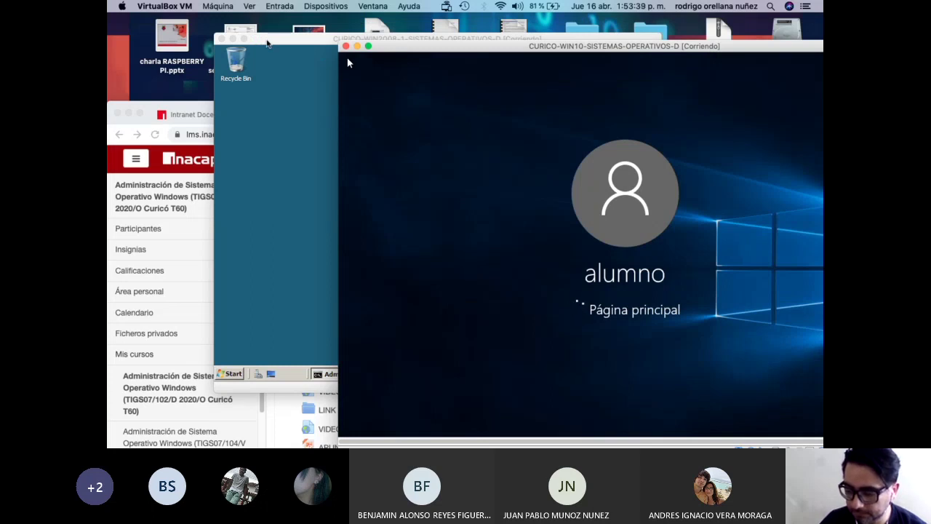
Drag the Server 2008 VM window beside it, then bring the VirtualBox manager forward.
drag(266, 44, 185, 34)
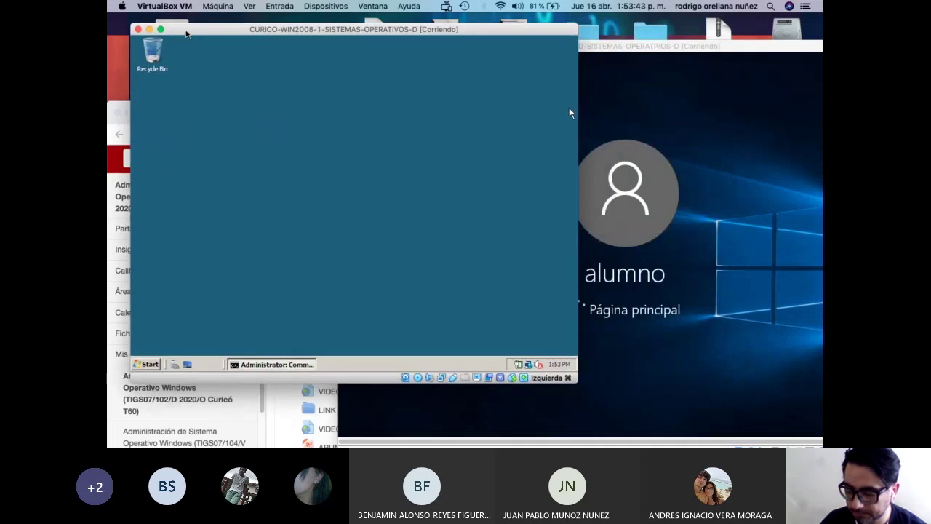
drag(186, 34, 394, 29)
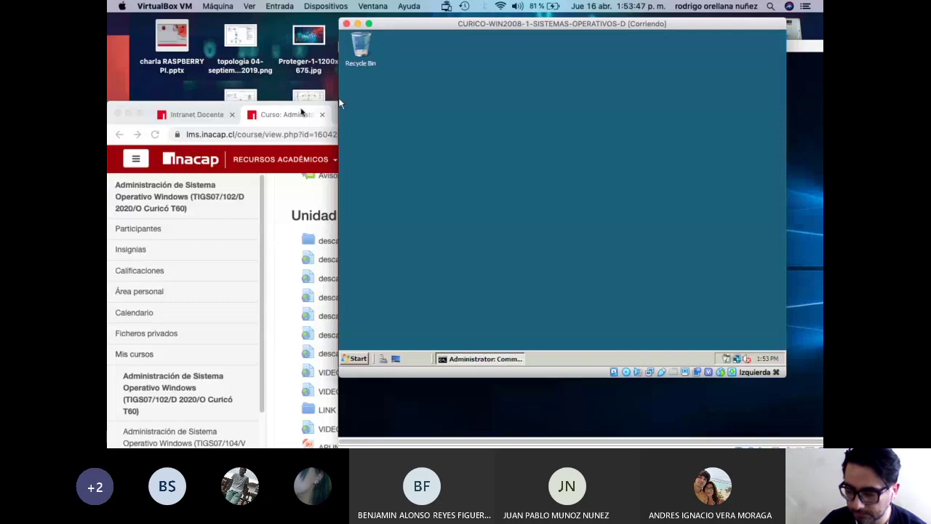
drag(551, 30, 227, 29)
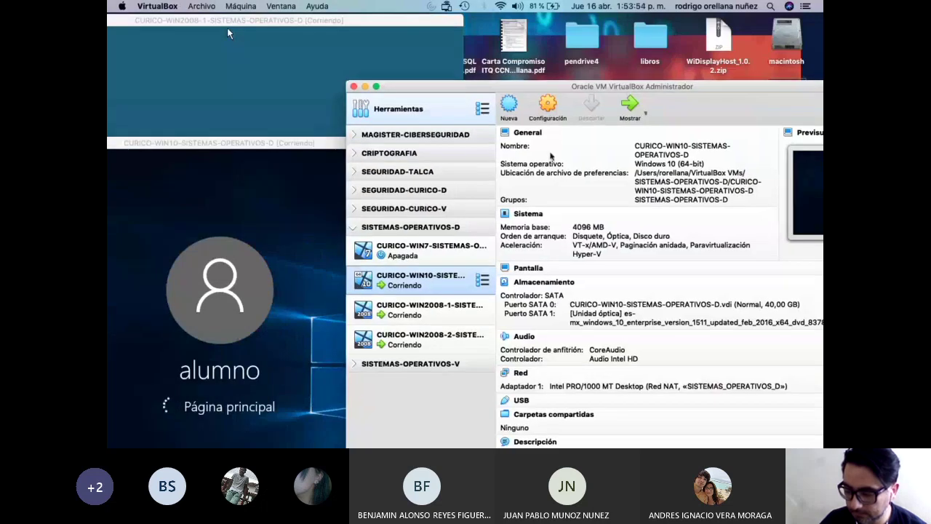
click(621, 89)
Start the CURICO-WIN7 machine, dismiss the auto-capture notice and move its window aside.
click(414, 254)
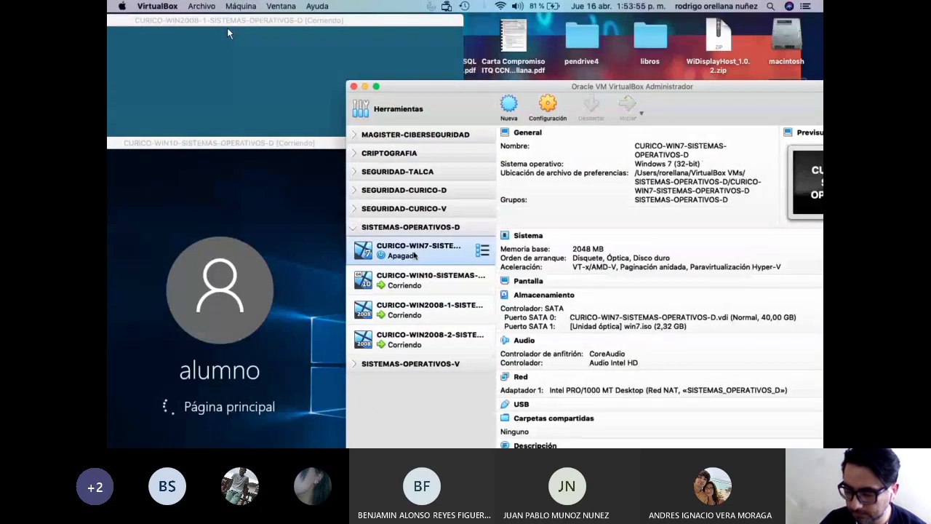
drag(227, 27, 586, 44)
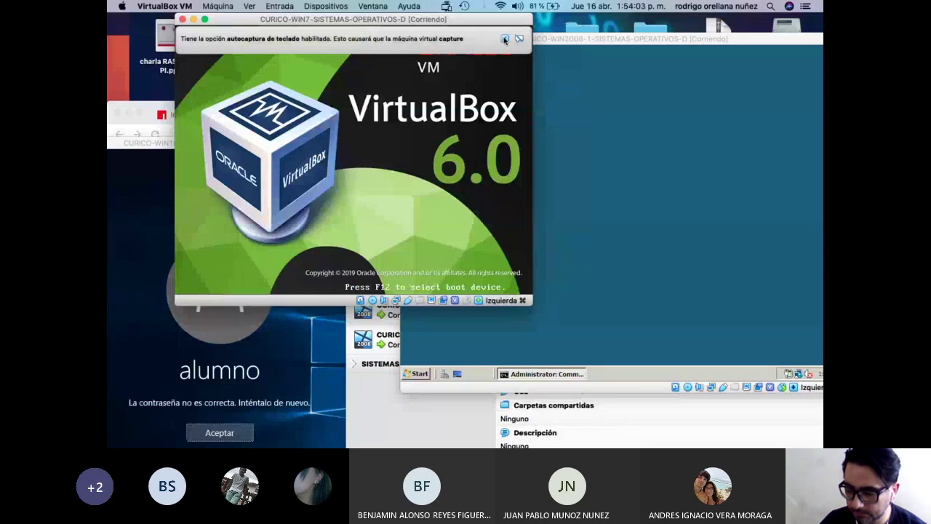
click(504, 38)
drag(398, 20, 626, 66)
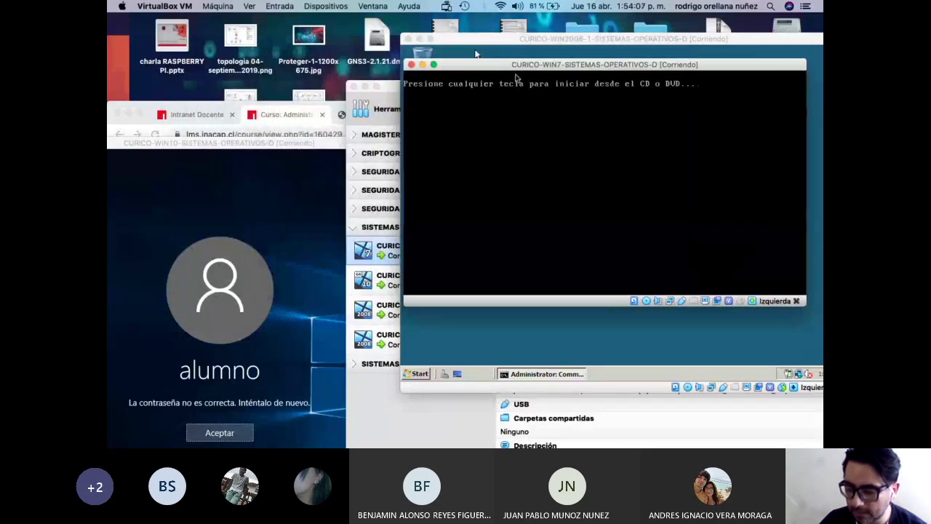
Retry the Windows 10 password and send Windows 7 past the recovery menu to start normally.
click(240, 434)
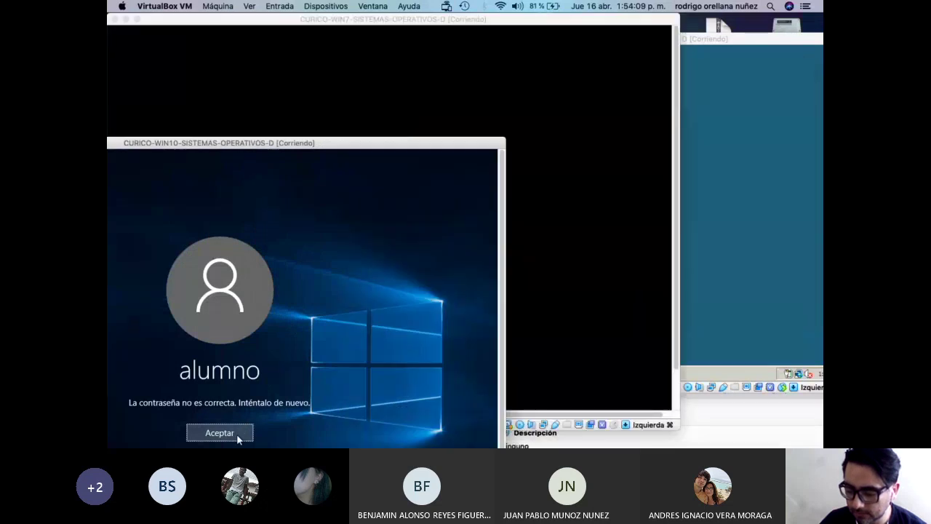
click(238, 433)
text(••••)
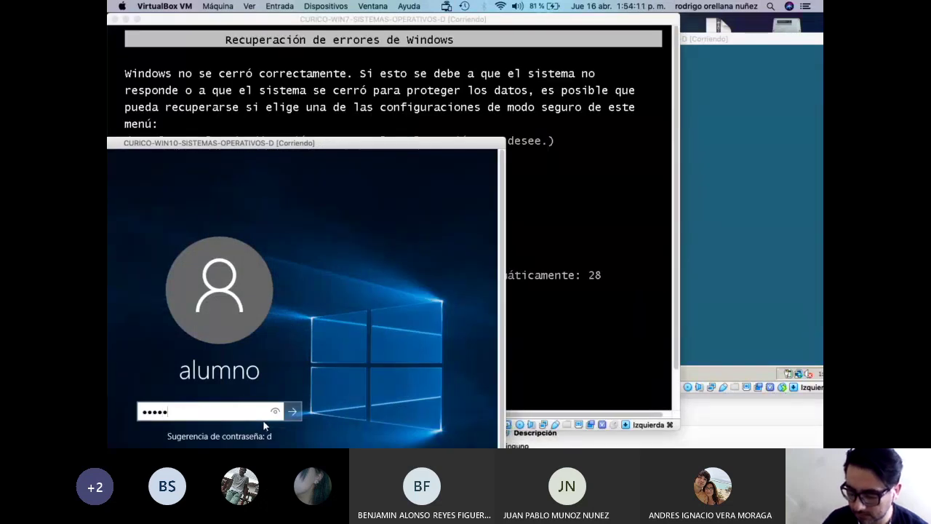
key(Return)
key(Return)
text(••••••)
key(Return)
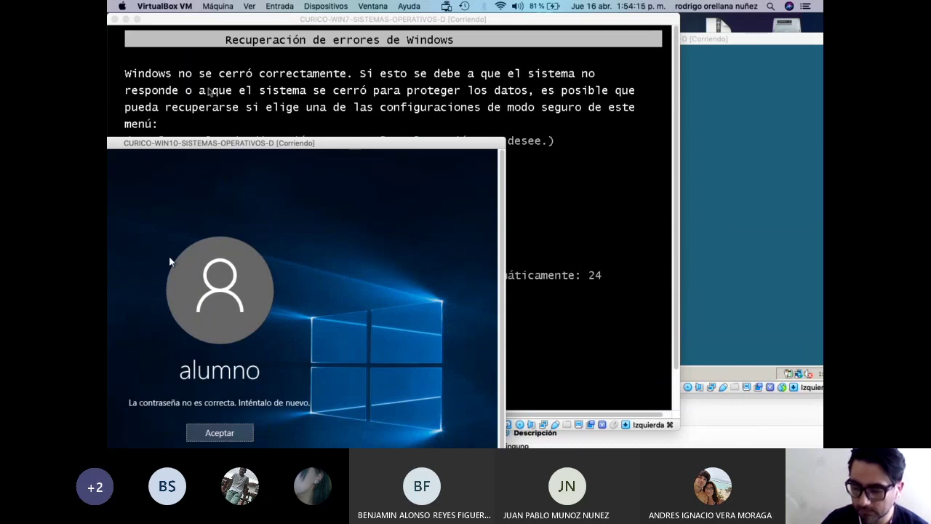
click(309, 20)
key(Return)
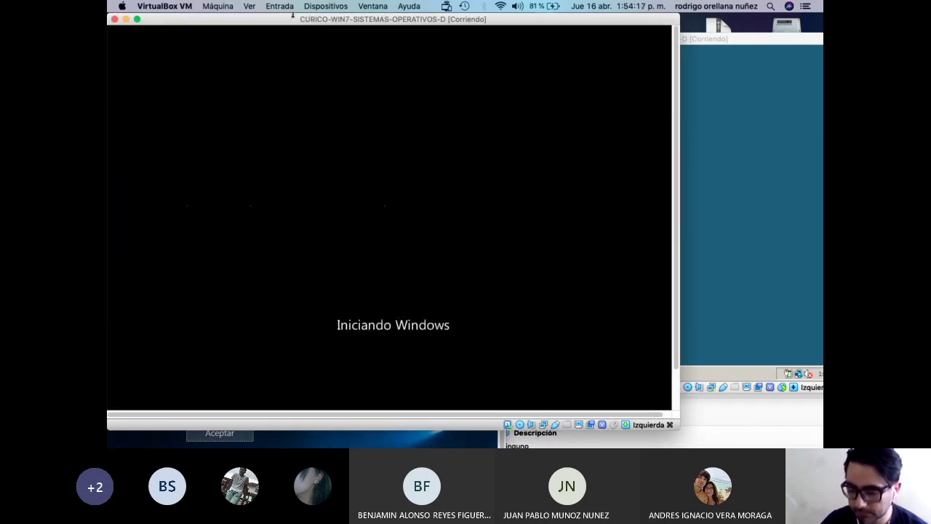
Rearrange the Windows 7, Server 2008 and Windows 10 windows and dismiss the wrong-password message.
drag(309, 20, 593, 92)
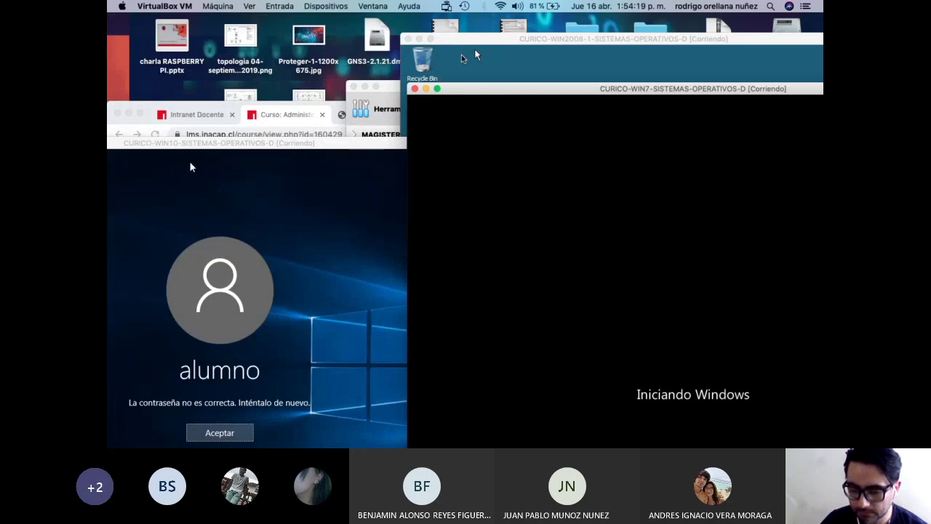
drag(500, 45, 326, 138)
drag(557, 92, 557, 269)
drag(557, 135, 735, 168)
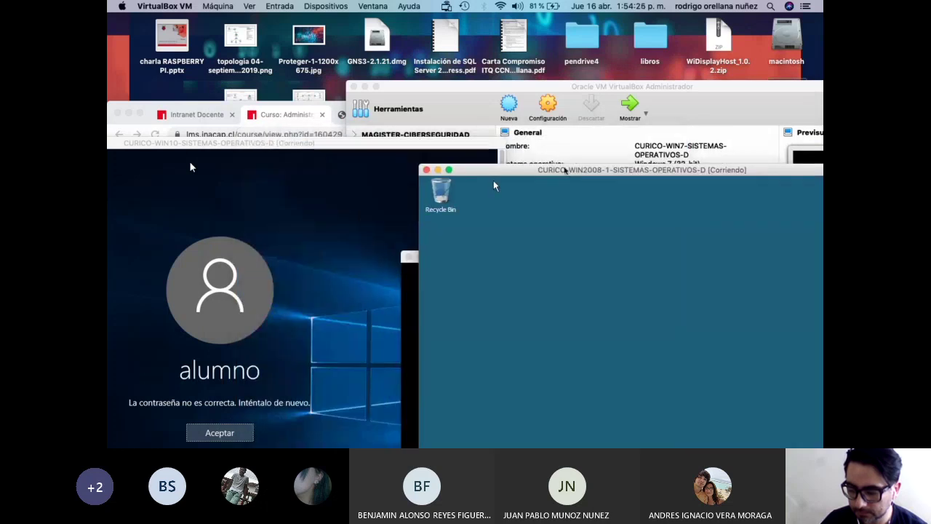
drag(551, 143, 610, 83)
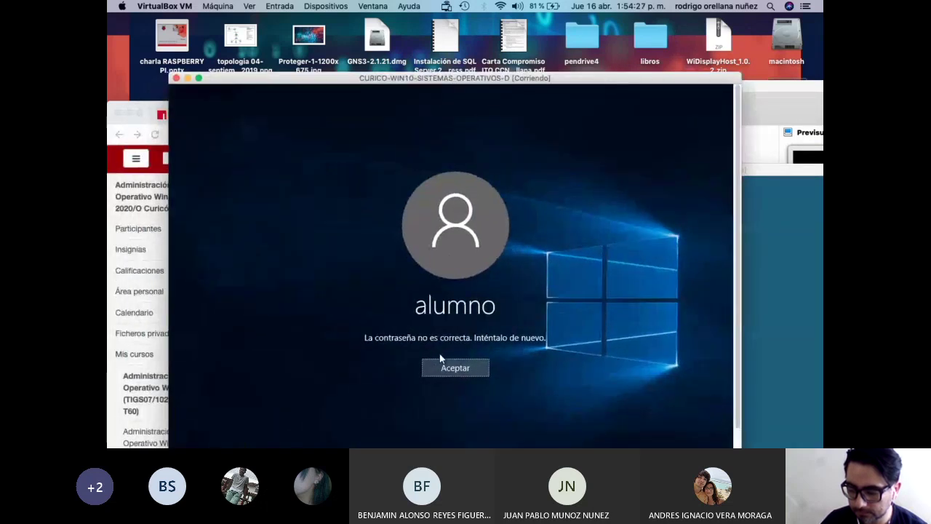
click(459, 368)
drag(380, 94, 734, 314)
Bring Chrome's course page forward and open the Avisos announcements forum.
key(super+Tab)
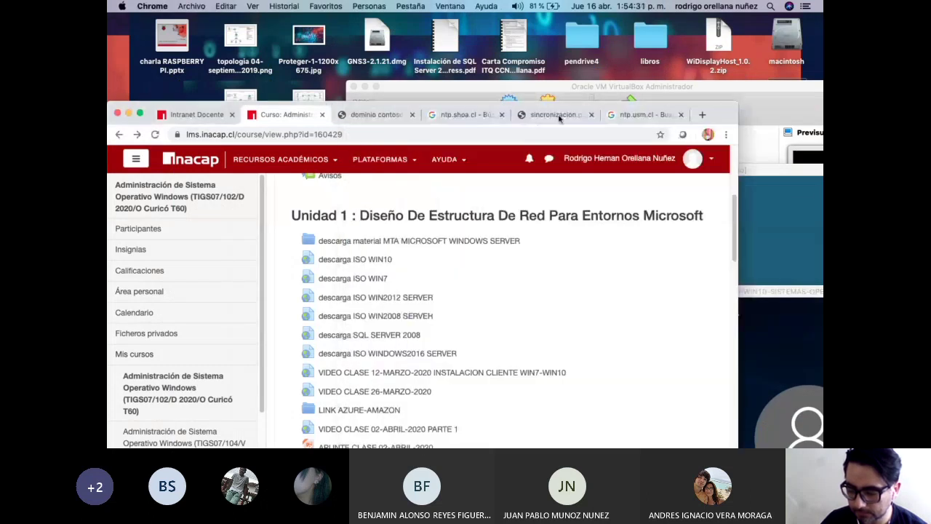
drag(707, 111, 687, 55)
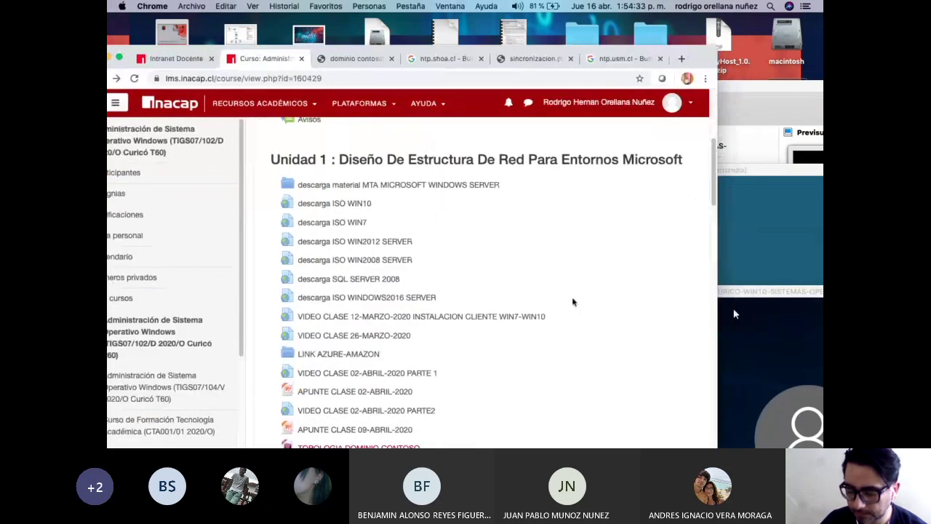
scroll(494, 302, down, 10)
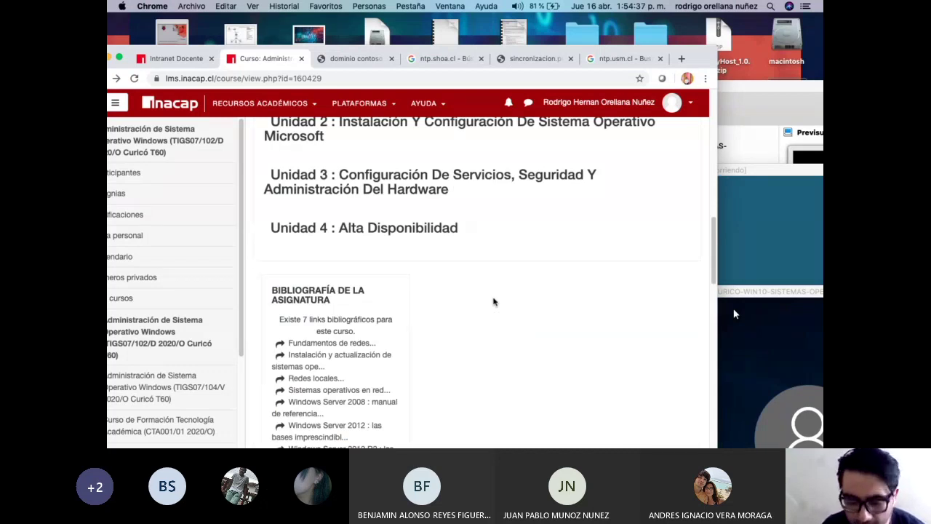
scroll(493, 301, up, 5)
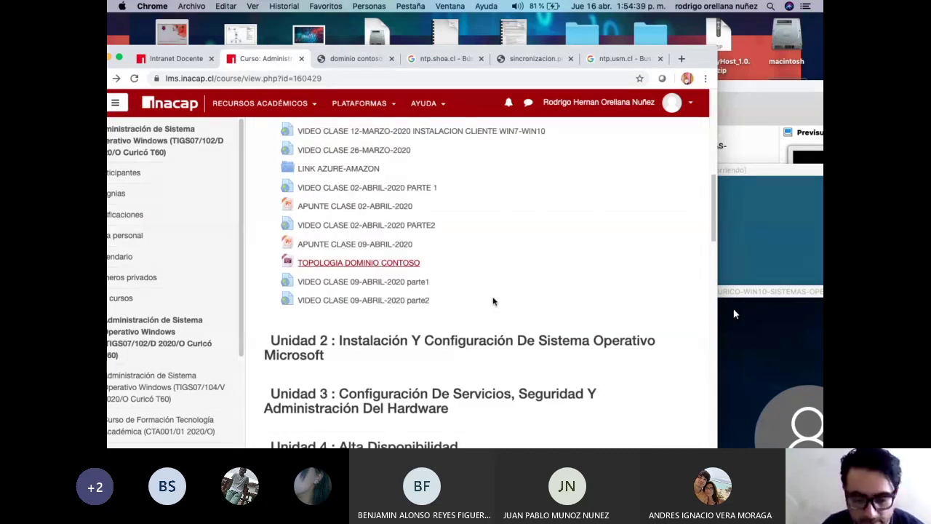
scroll(494, 301, up, 10)
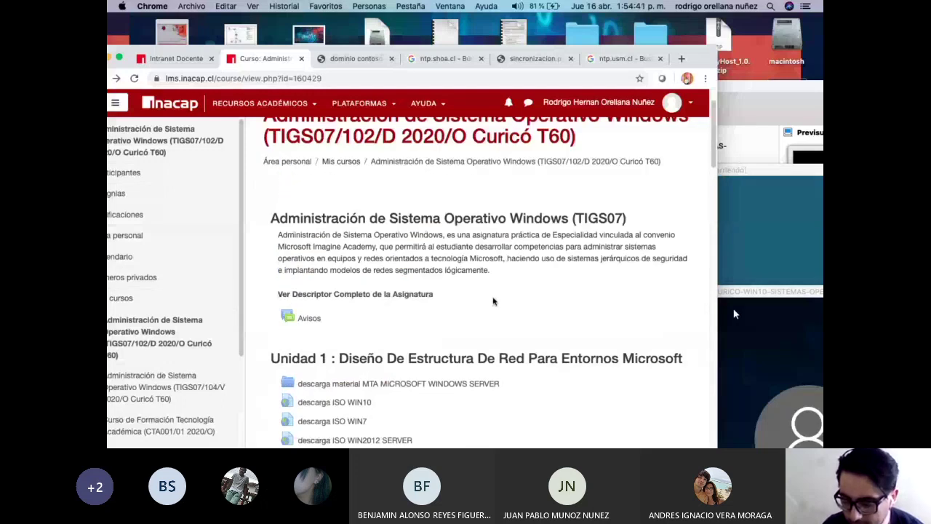
scroll(493, 302, down, 3)
click(321, 209)
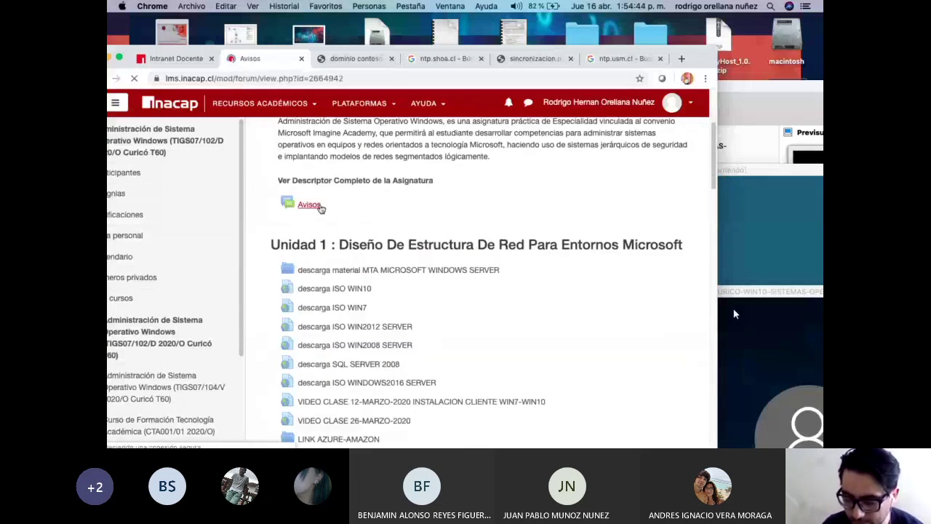
Open the 'descarga de sistemas operativos' post and scroll up to its WIN10 ISO link.
scroll(458, 260, down, 5)
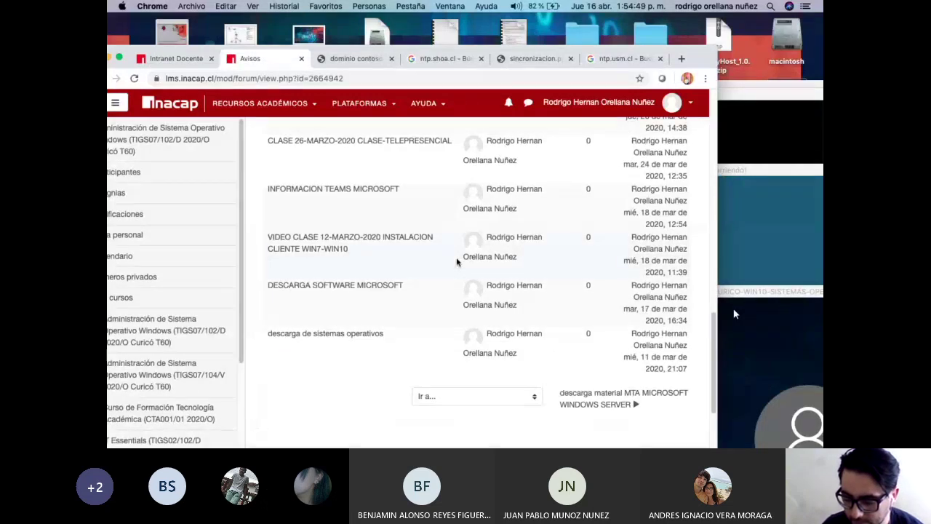
click(367, 335)
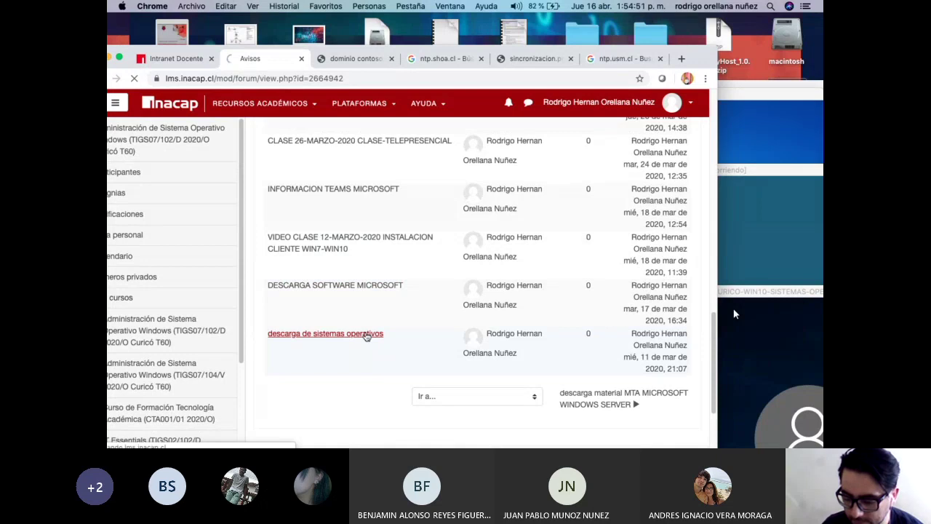
scroll(517, 337, down, 10)
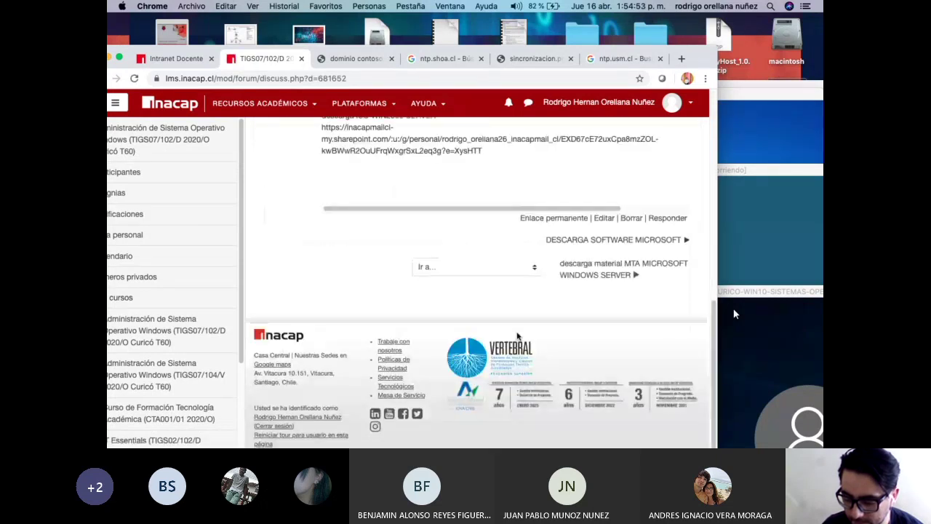
scroll(518, 336, up, 2)
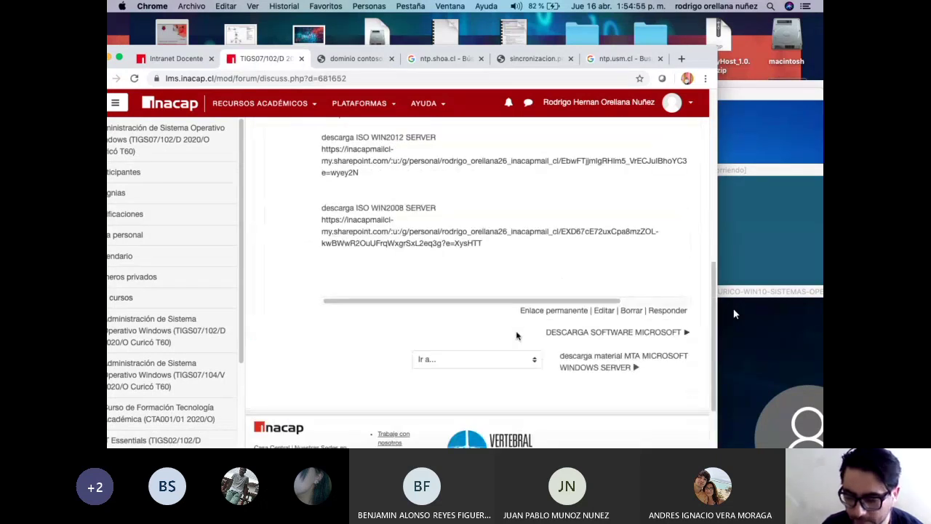
scroll(482, 314, up, 2)
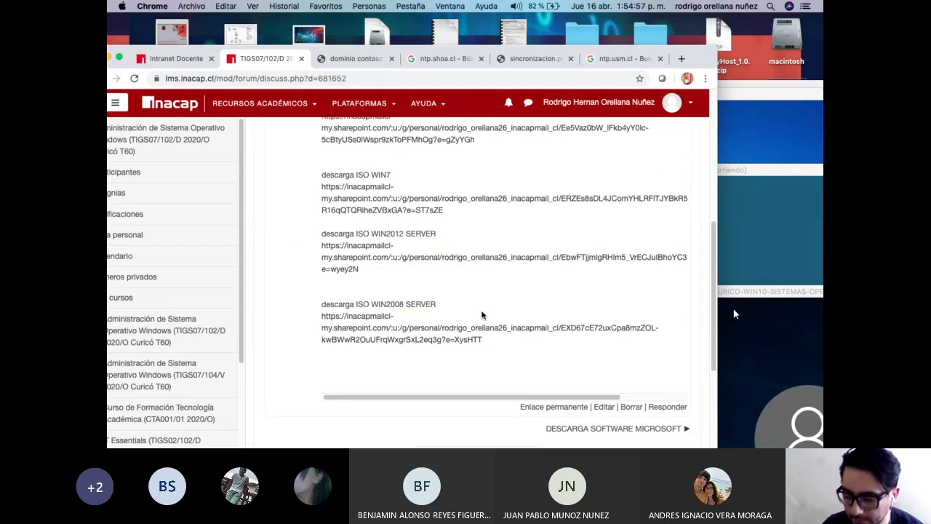
scroll(482, 316, up, 1)
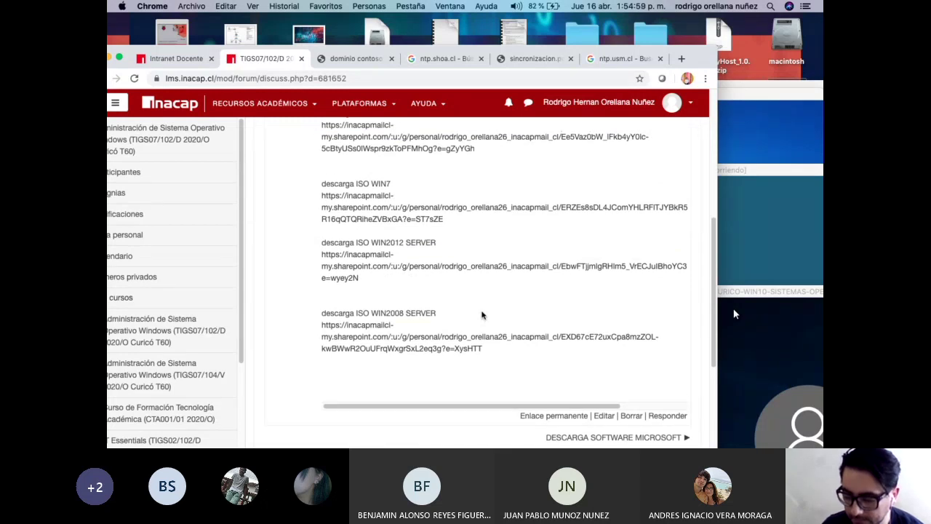
scroll(482, 315, up, 2)
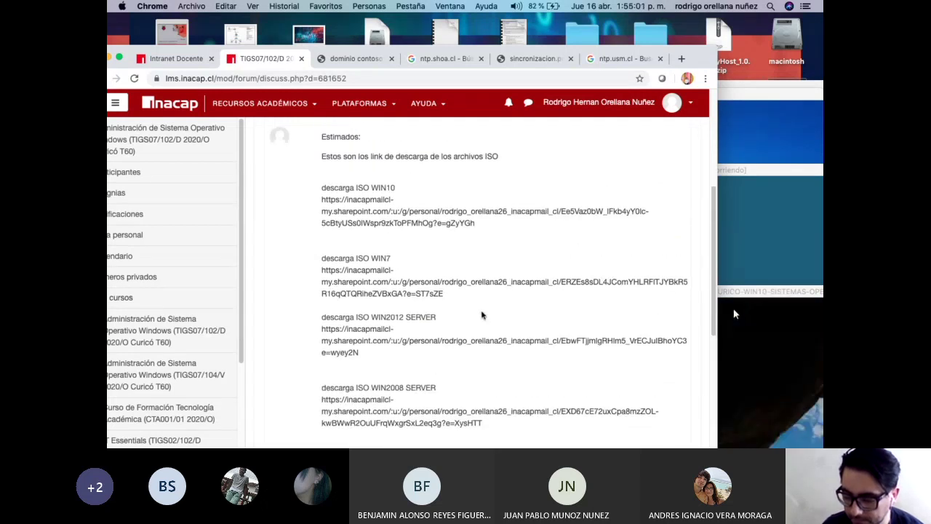
drag(179, 64, 261, 51)
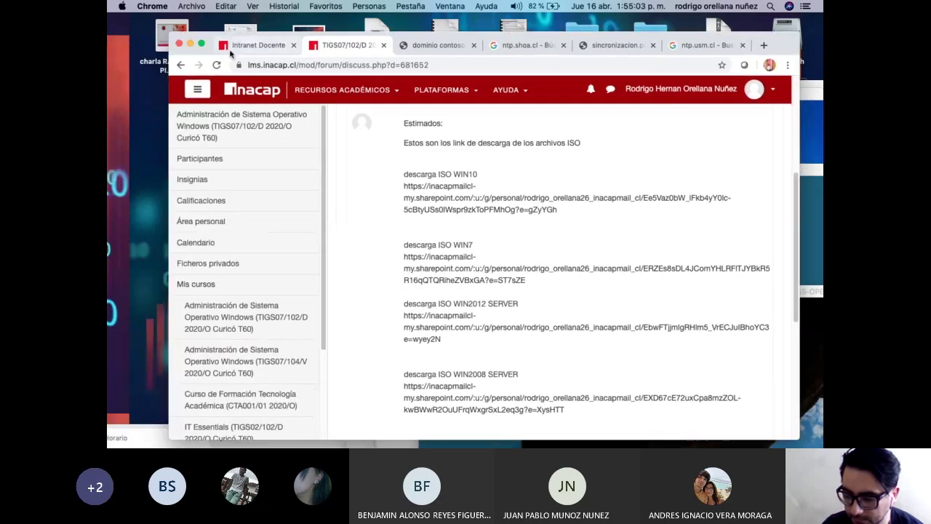
Return to Avisos, open the VIDEO CLASE 12-MARZO-2020 post and scroll to its video.
click(182, 65)
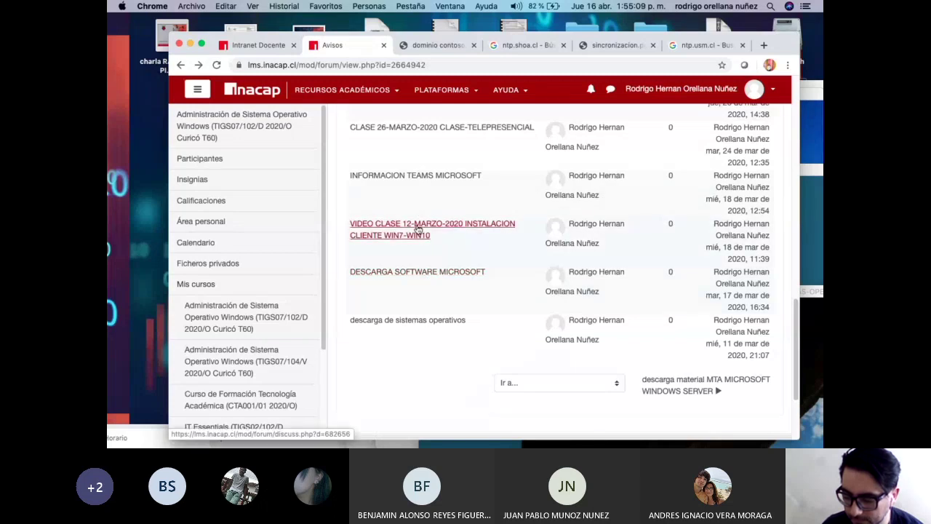
click(418, 230)
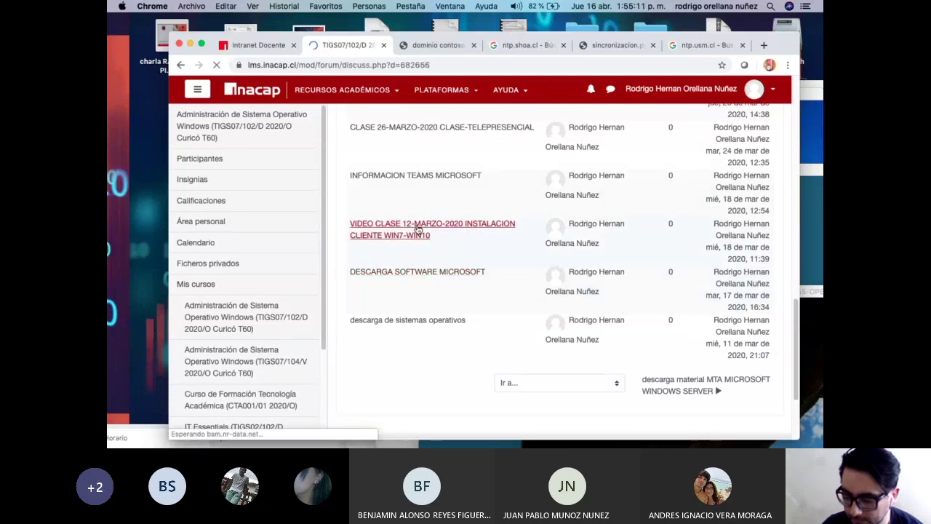
scroll(473, 248, down, 5)
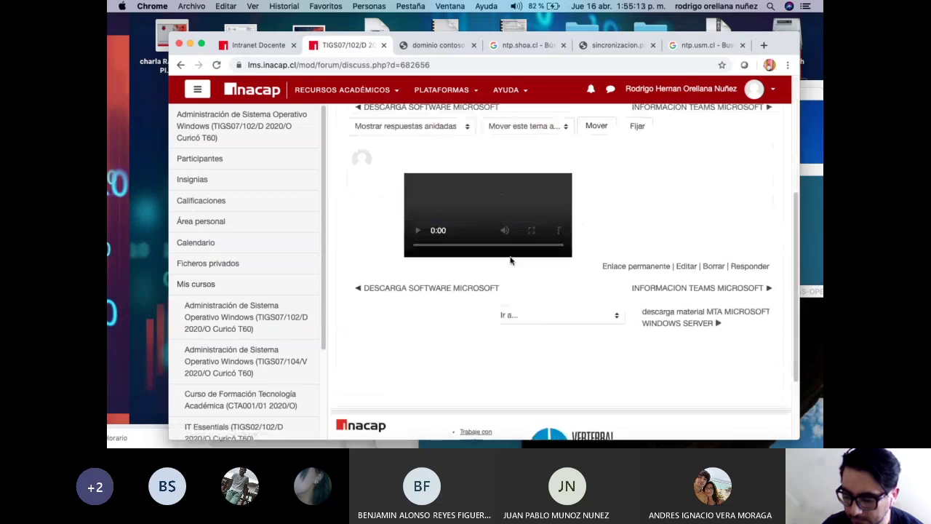
drag(782, 45, 467, 63)
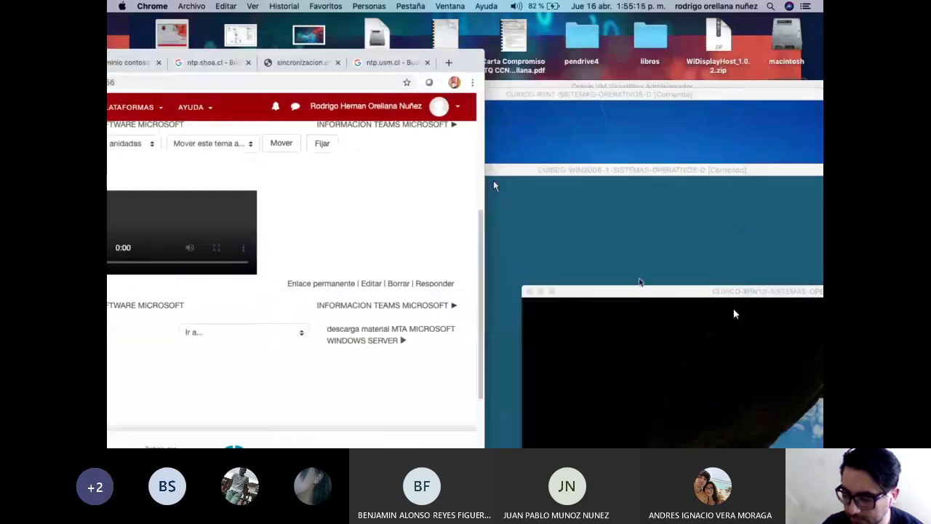
Bring the Windows 7 VM forward and submit a first student-account password attempt.
click(640, 285)
click(598, 104)
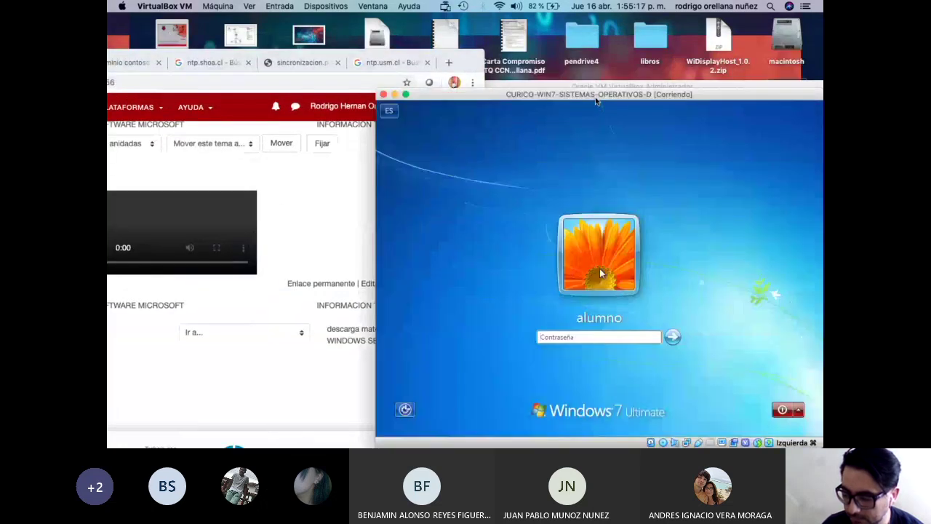
text(alumn)
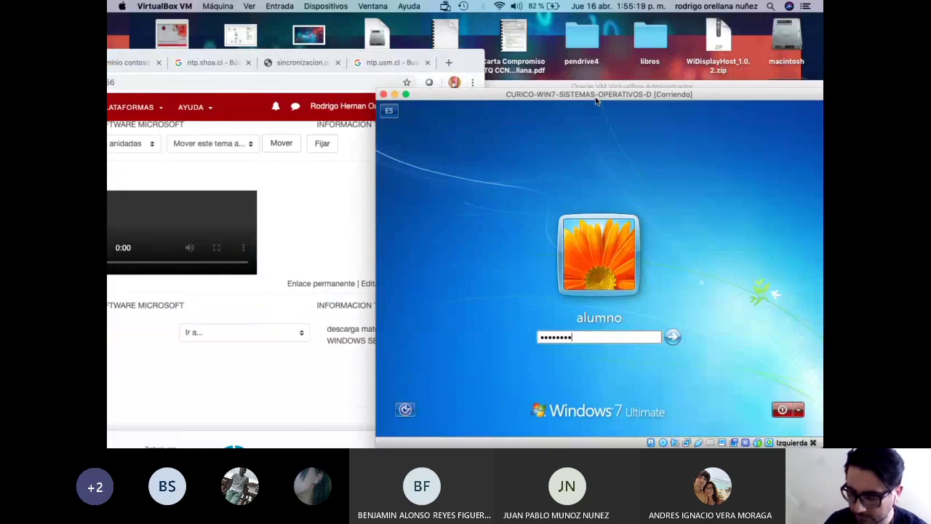
key(BackSpace)
key(BackSpace)
key(BackSpace)
key(BackSpace)
key(BackSpace)
key(BackSpace)
key(BackSpace)
text(alu)
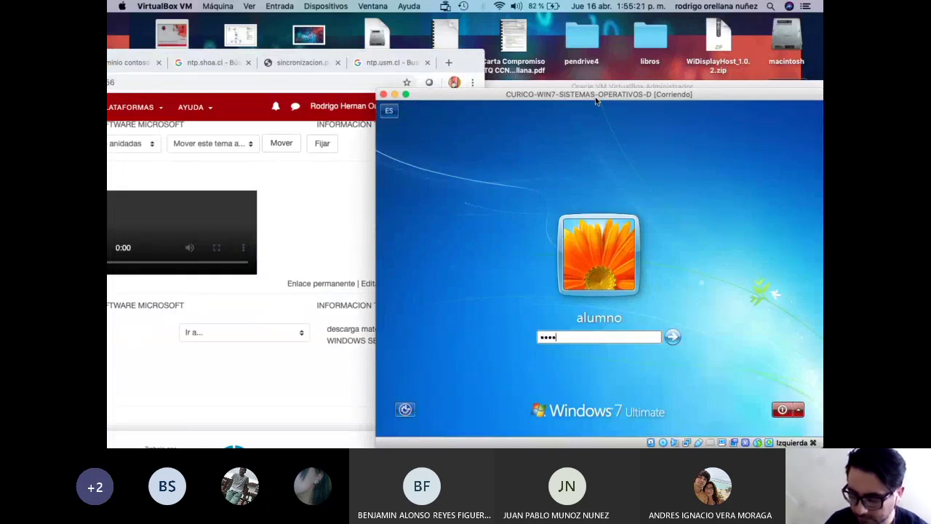
key(Return)
Submit another Windows 7 password attempt, then bring the VirtualBox manager to the front.
key(Return)
text(al)
key(Return)
key(Return)
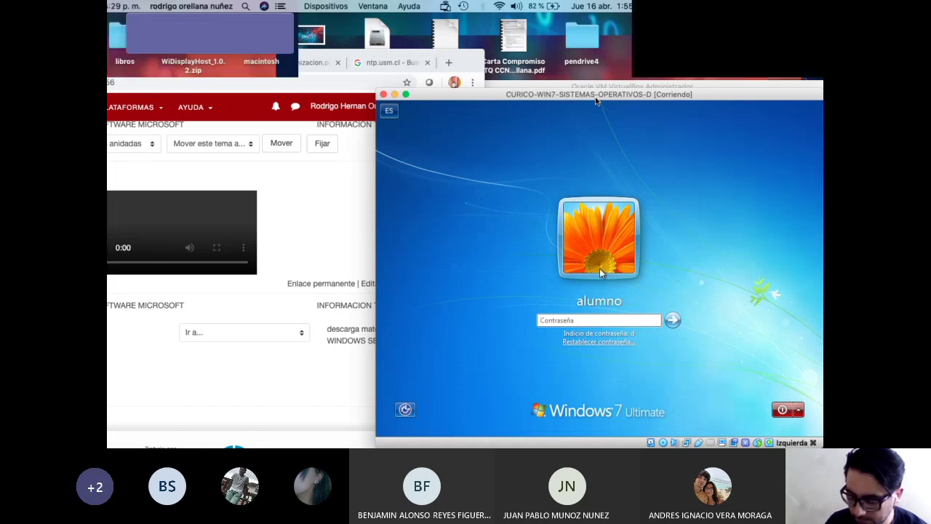
text(al)
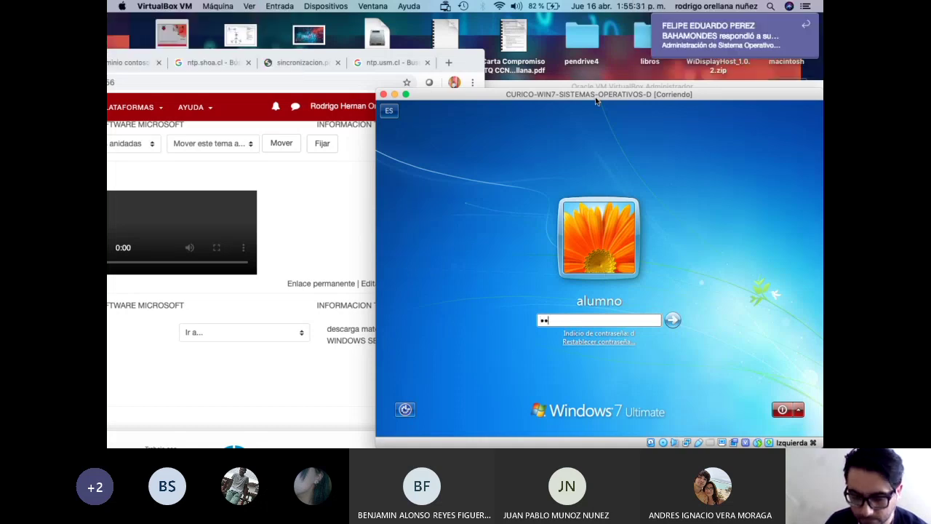
text(umno)
key(Return)
key(Return)
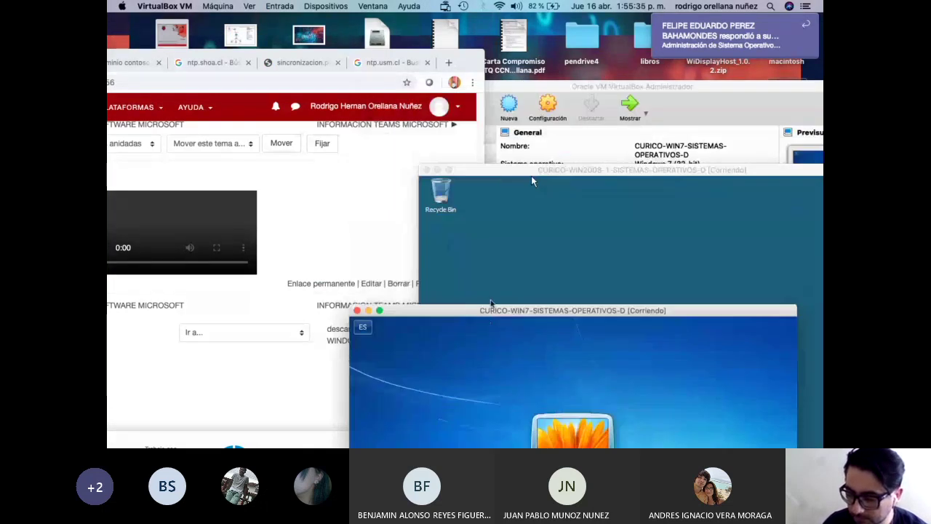
key(super+Tab)
drag(459, 87, 406, 65)
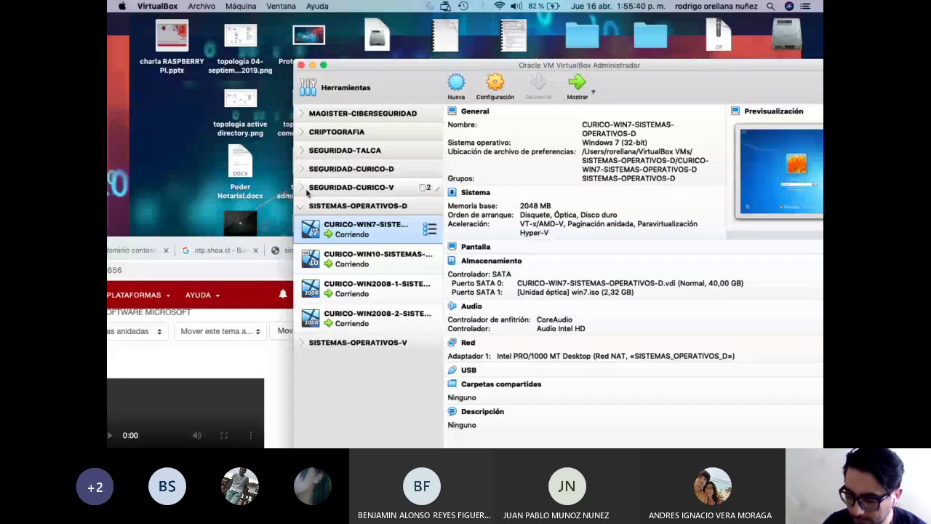
Open the settings of CURICO-WIN7-SEGURIDAD-V from the SEGURIDAD-CURICO-V group.
click(303, 188)
click(364, 210)
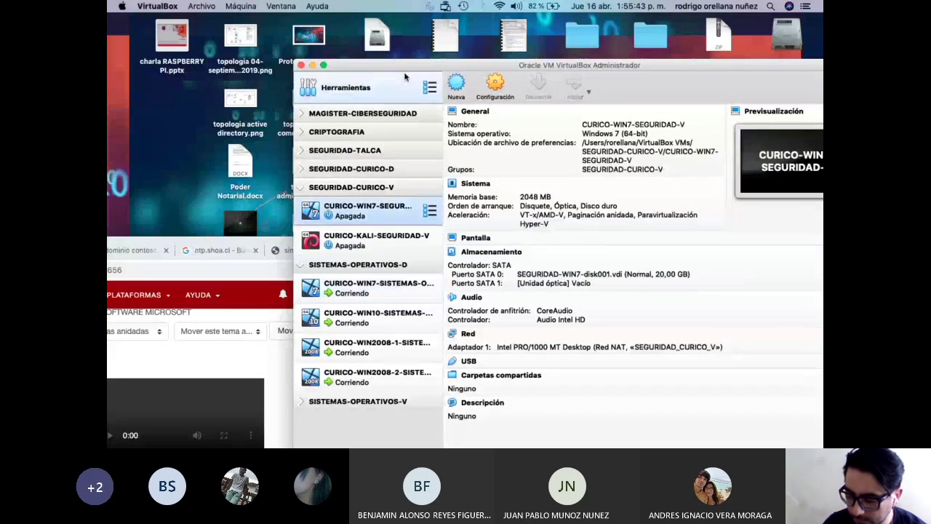
right_click(375, 209)
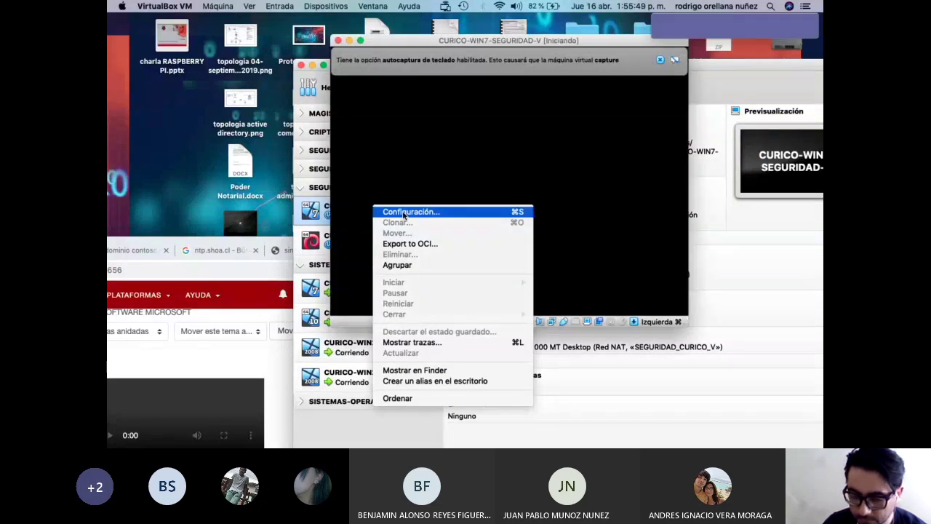
click(404, 212)
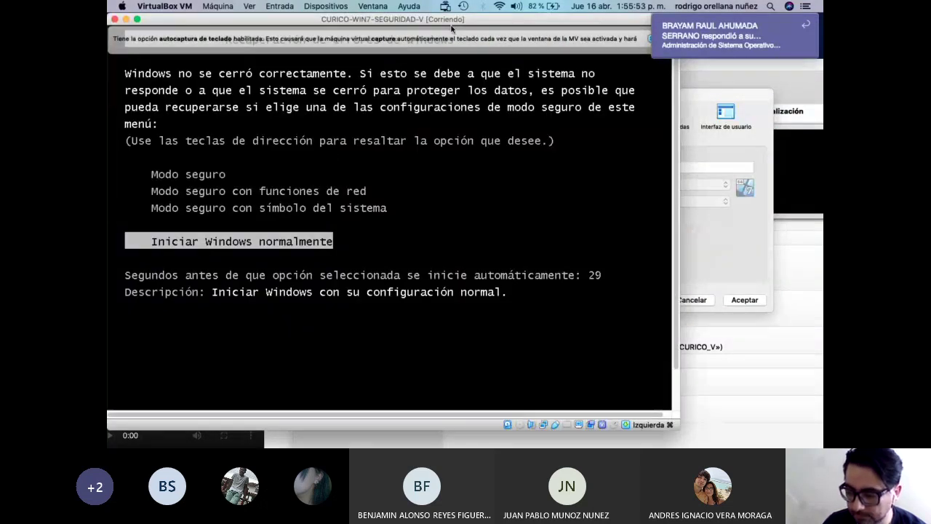
key(Return)
drag(380, 25, 441, 371)
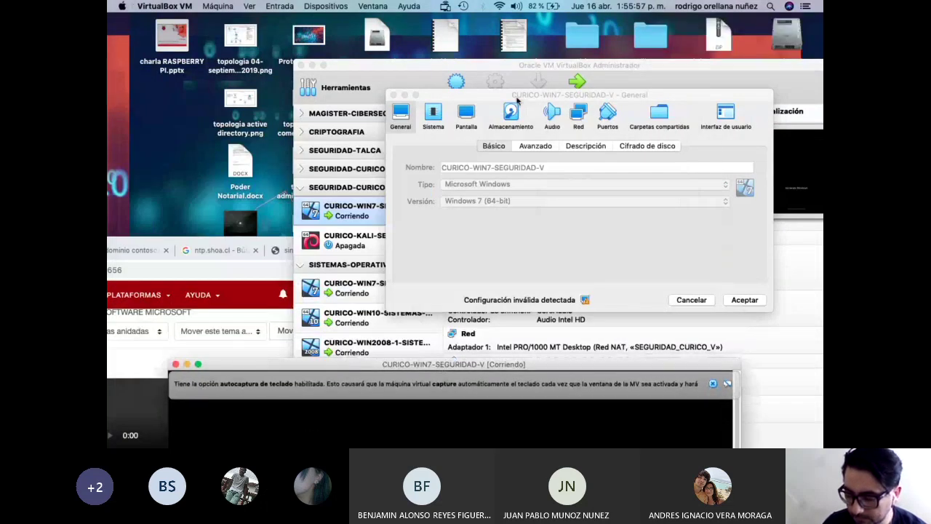
drag(518, 102, 477, 289)
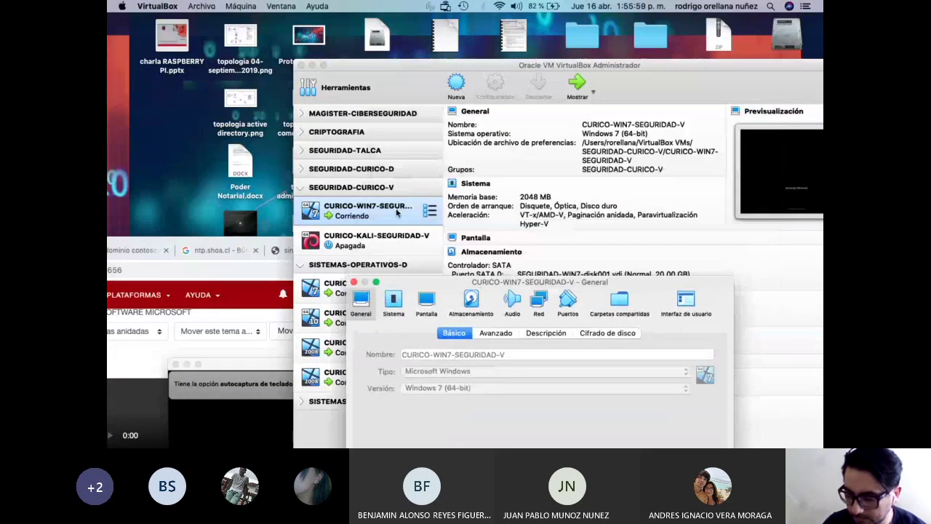
Attach the network adapter to the SISTEMAS_OPERATIVOS_D NAT network and save.
click(539, 302)
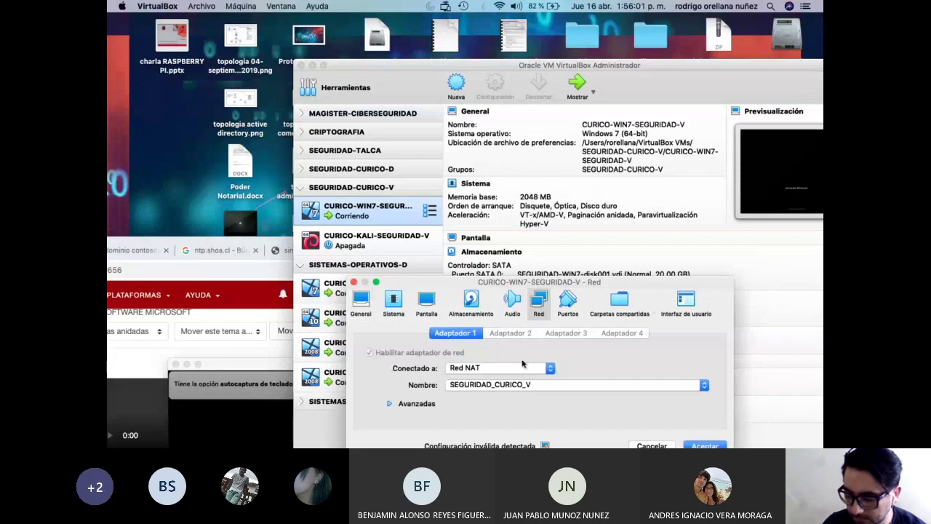
click(506, 386)
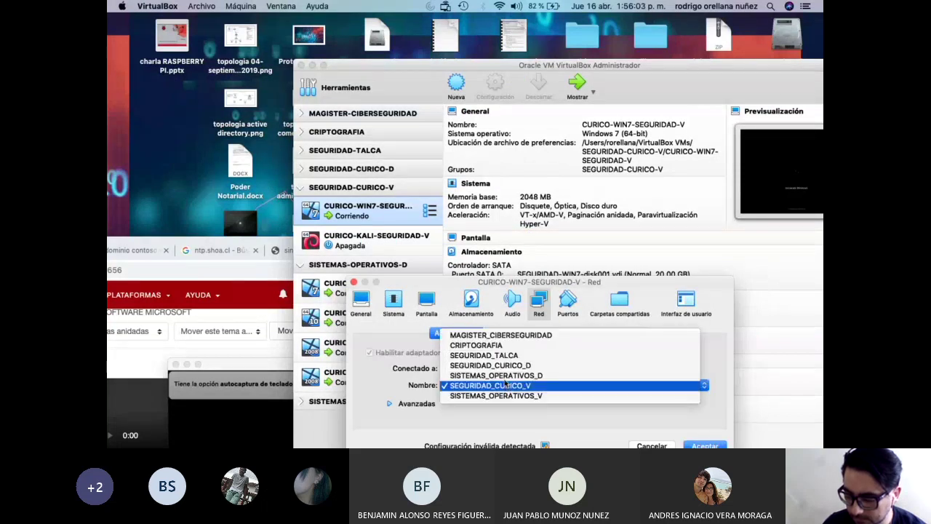
click(507, 375)
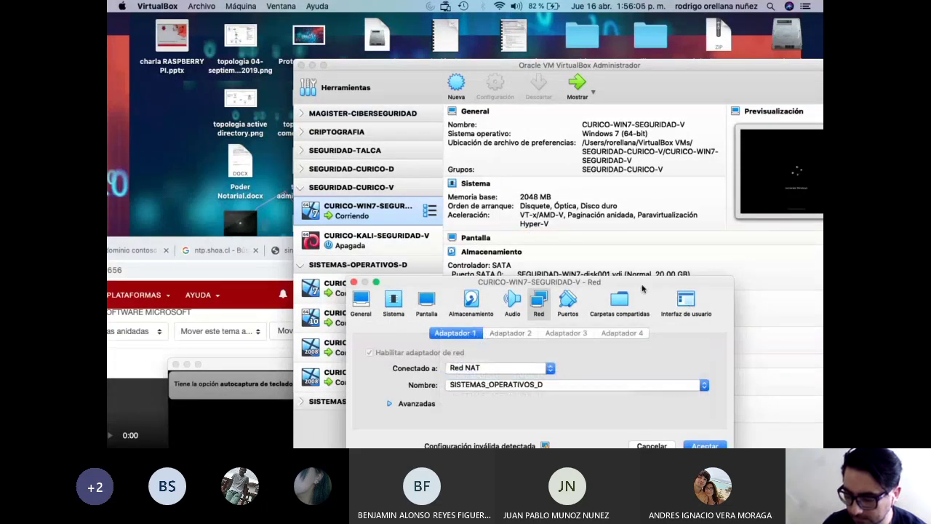
drag(642, 289, 574, 116)
click(636, 275)
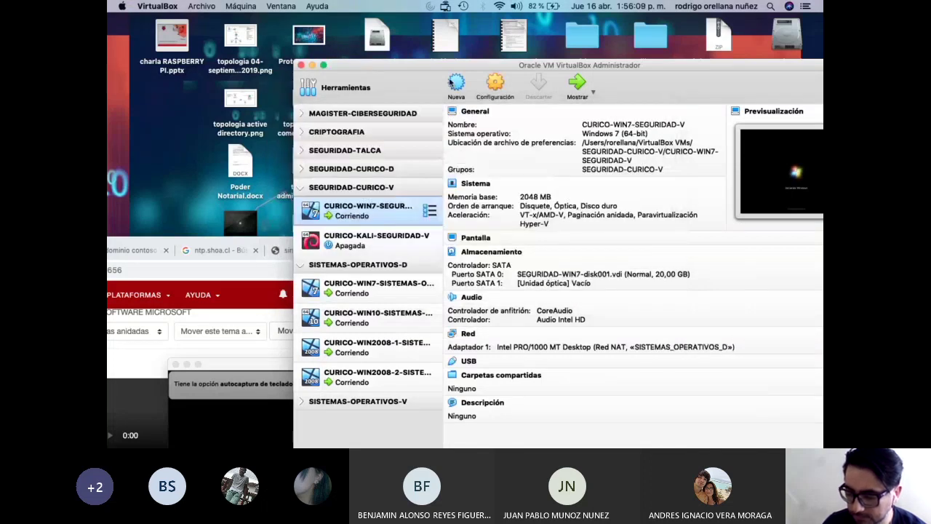
Move the manager aside, bring the Windows 7 VM forward and try its password.
drag(433, 66, 335, 265)
double_click(335, 265)
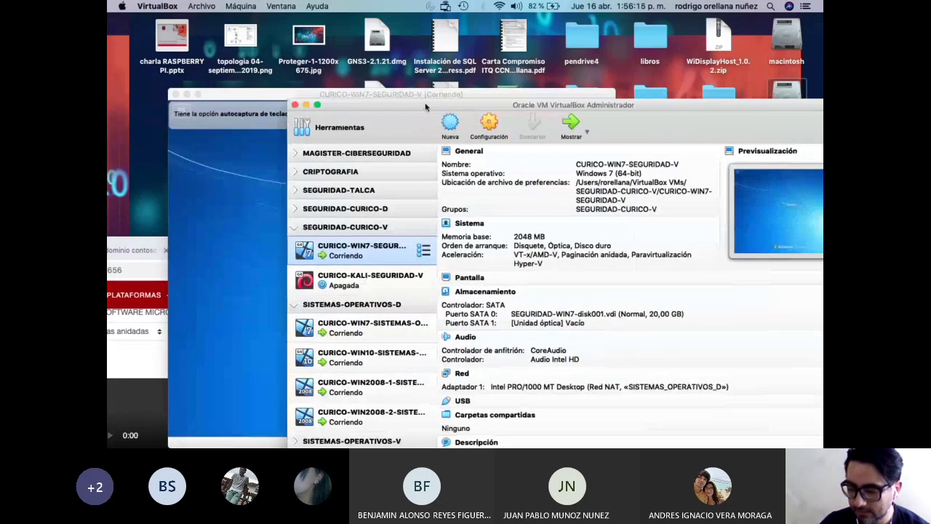
click(224, 94)
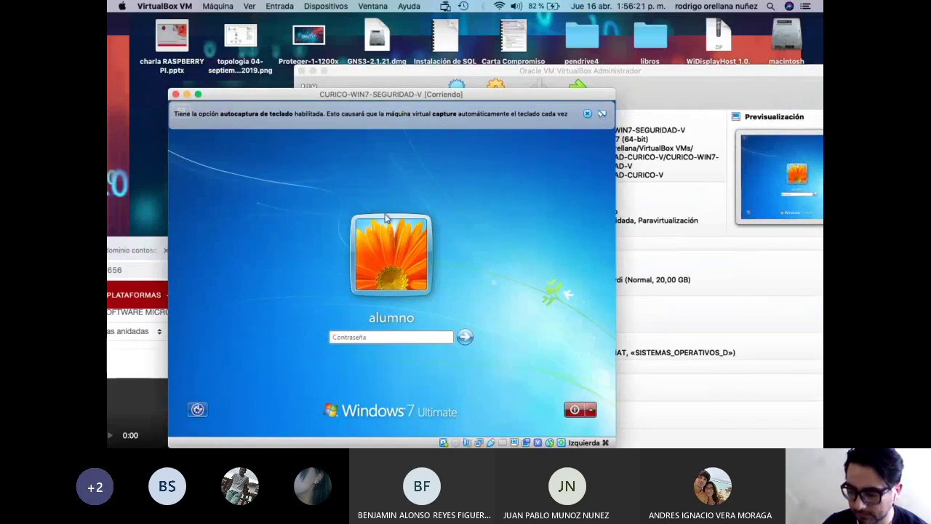
text(••)
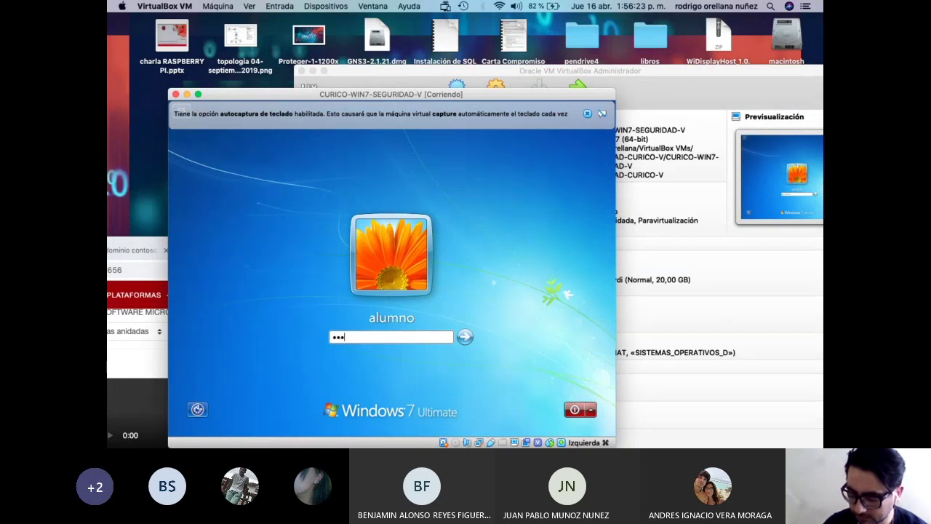
text(••••)
key(Return)
key(Return)
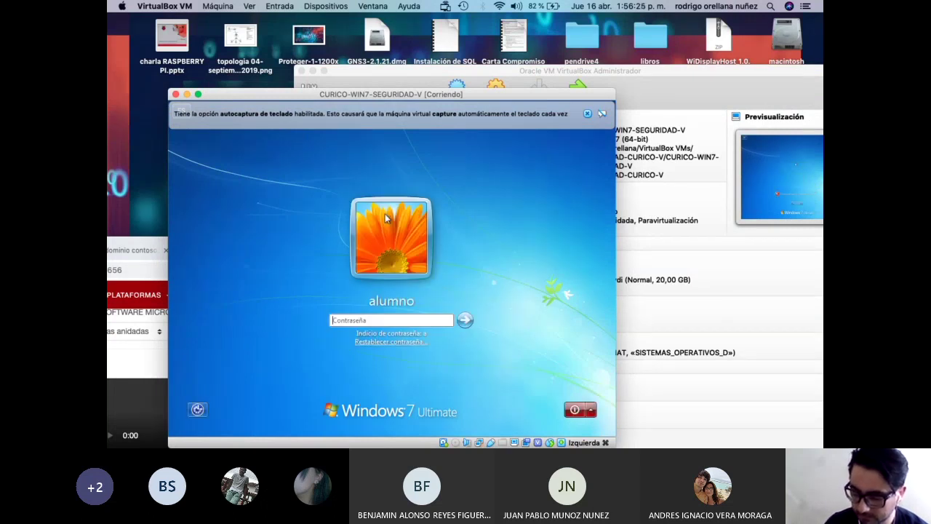
Sign in to the Windows 7 student account and close the capture and activation notices.
text(•••)
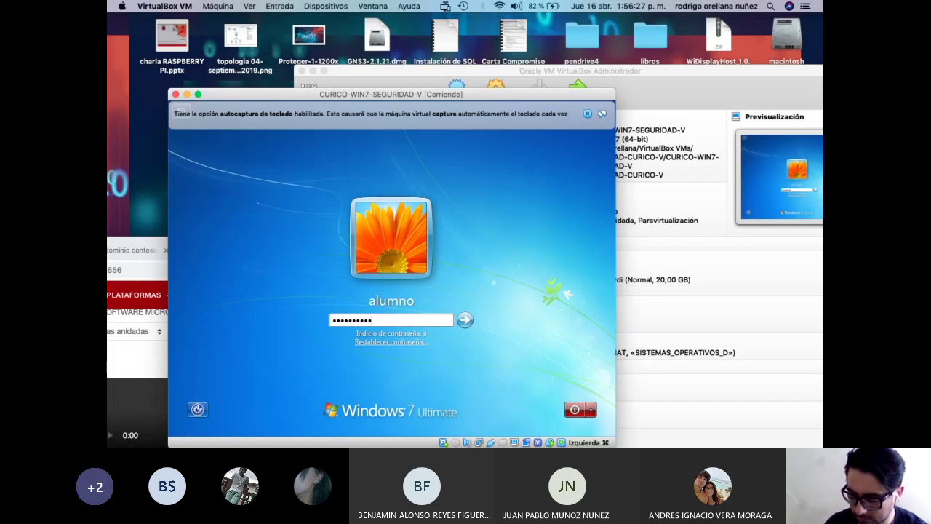
text(••••••)
key(Return)
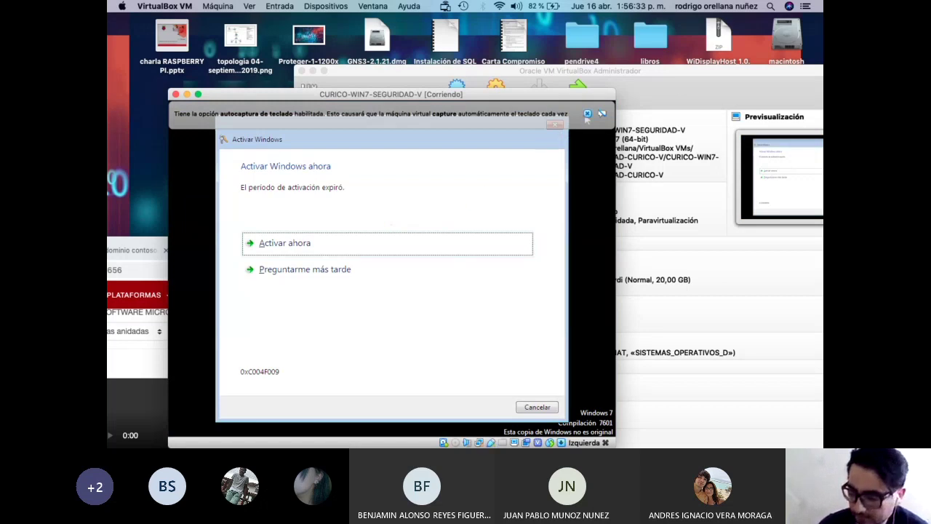
click(587, 114)
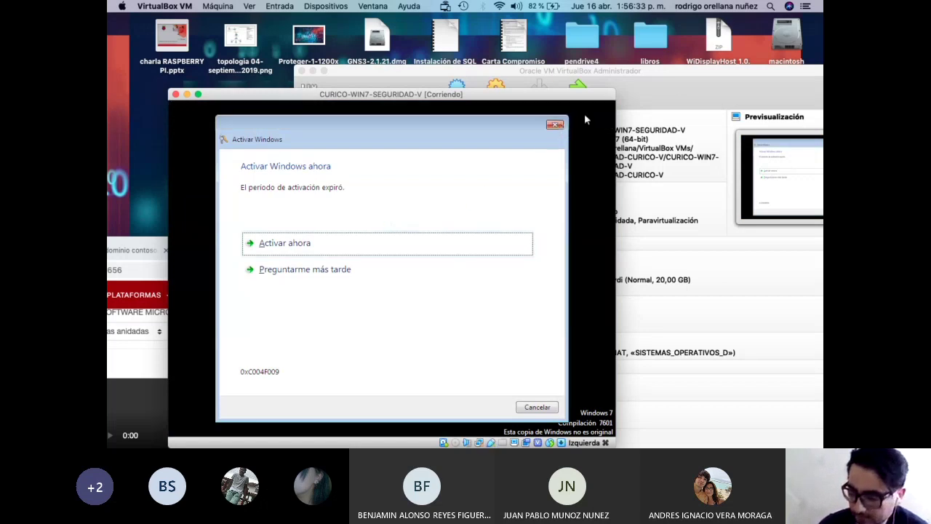
click(556, 123)
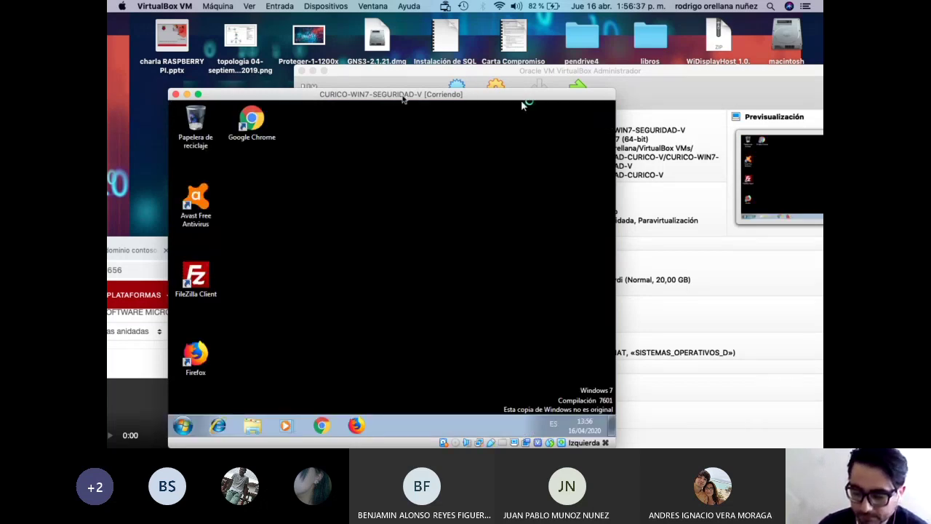
Launch Conexión a Escritorio remoto from the Windows 7 Start menu and reposition the VM window.
drag(402, 98, 472, 65)
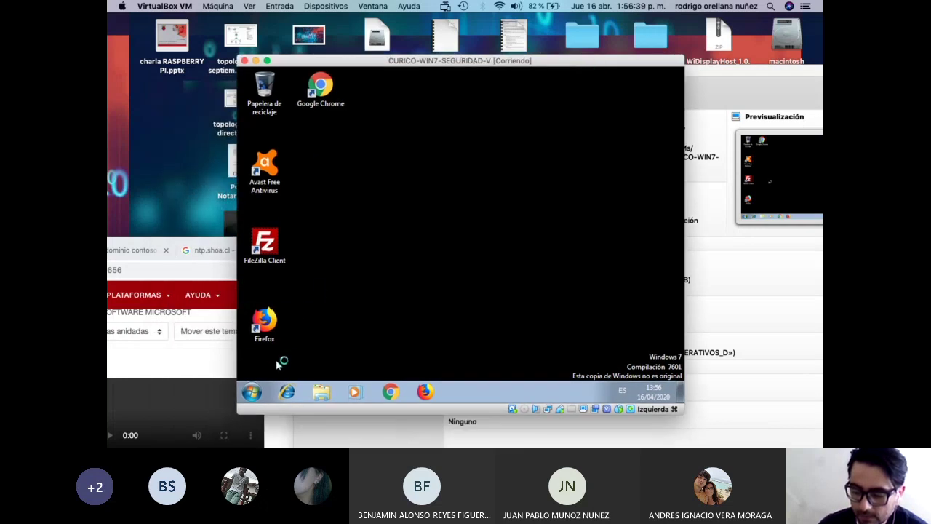
click(255, 393)
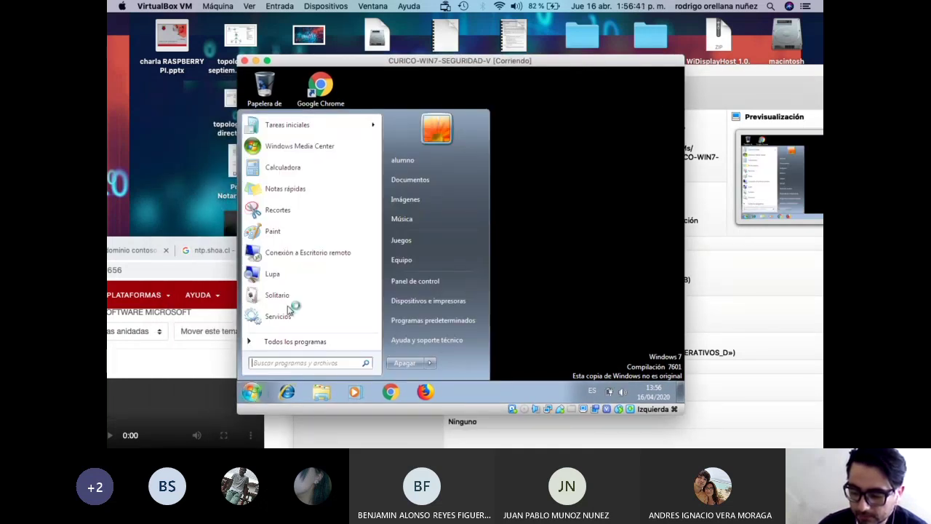
click(299, 255)
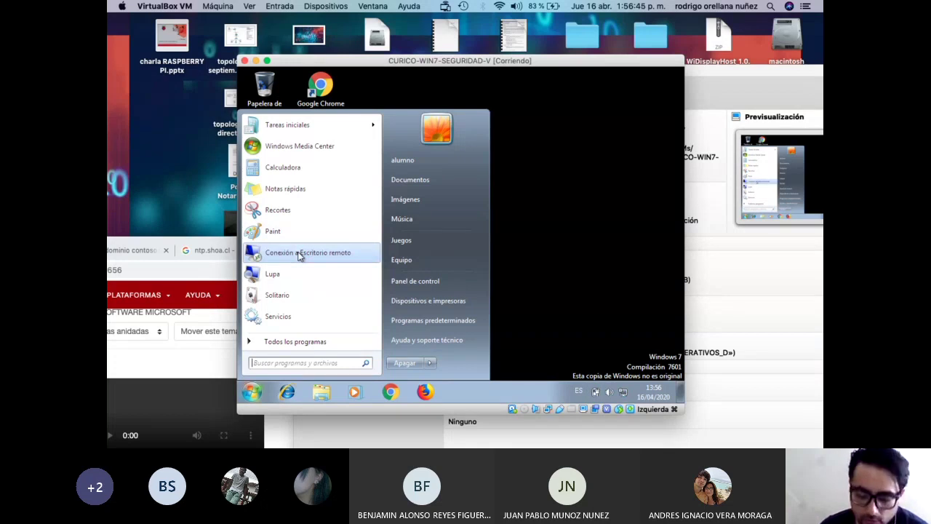
click(258, 393)
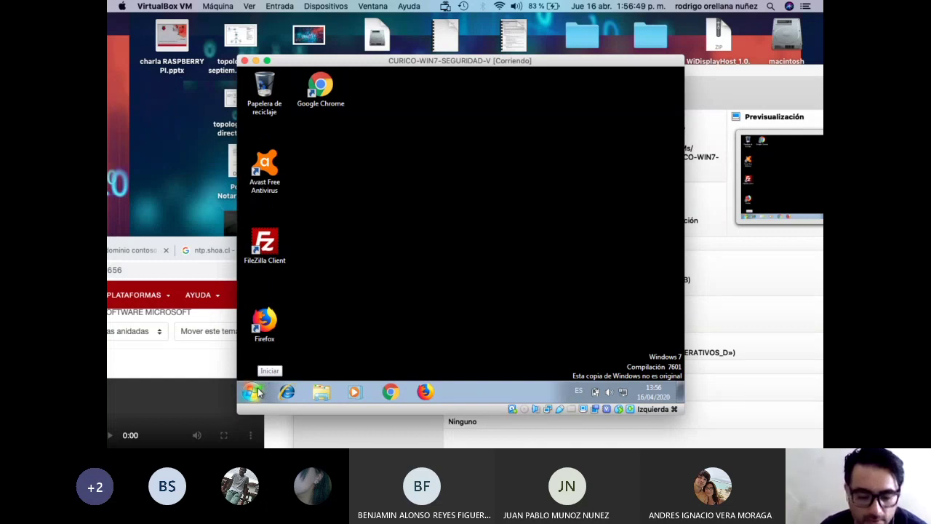
click(259, 393)
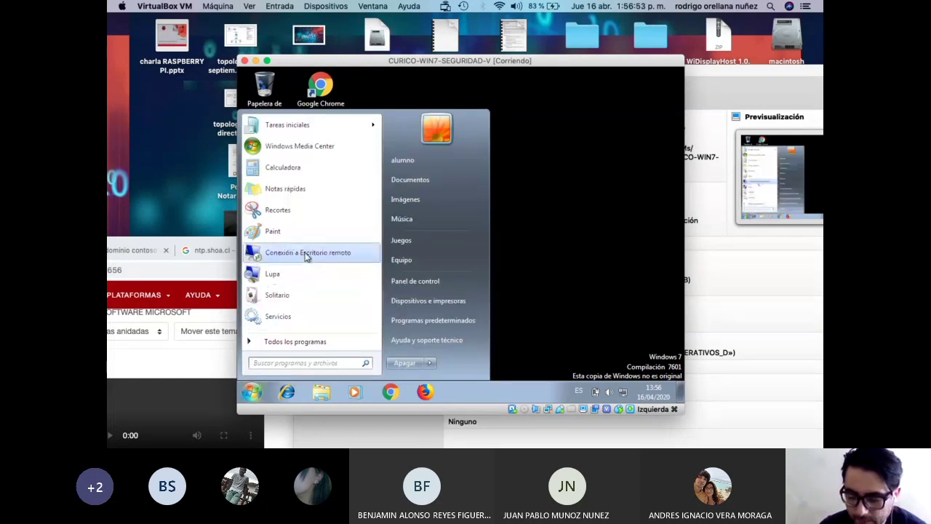
click(306, 254)
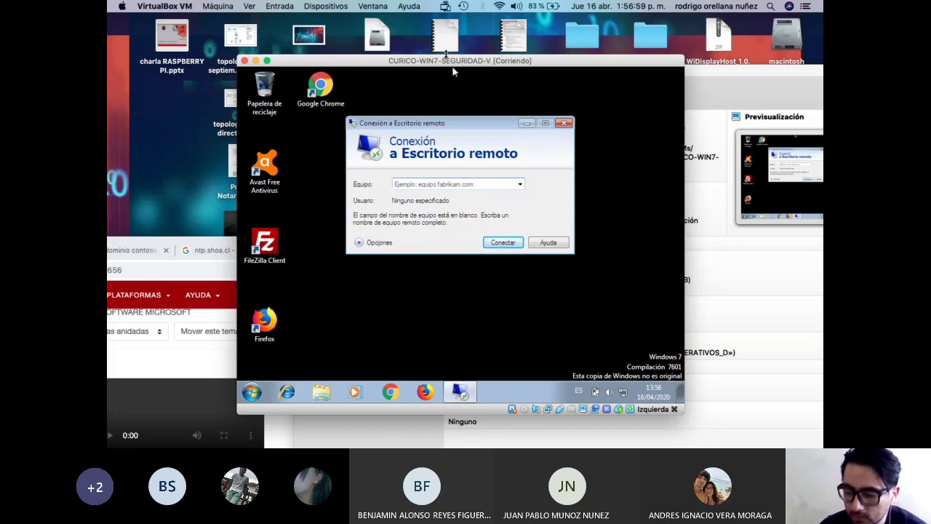
drag(453, 70, 398, 62)
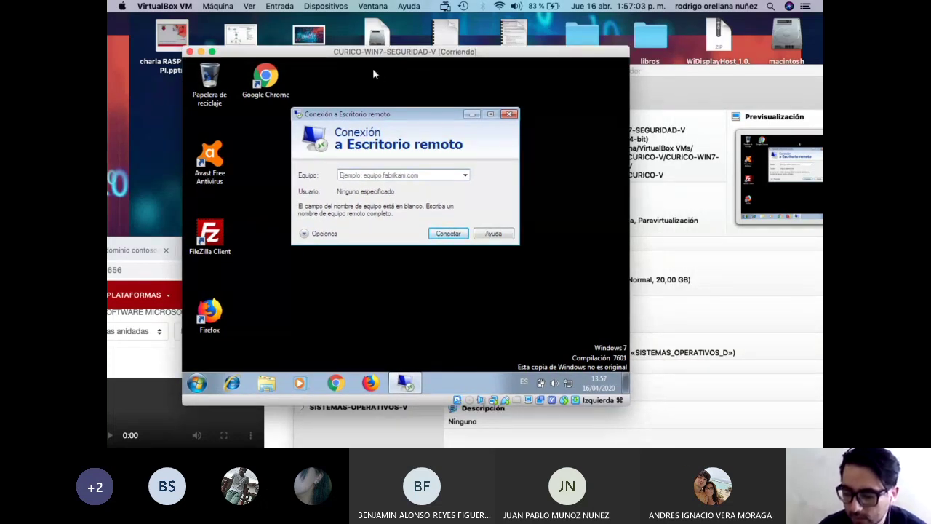
drag(369, 61, 344, 67)
Run ipconfig in the Server 2008 Command Prompt to confirm its 192.168.0.6 address.
double_click(687, 70)
drag(712, 175, 619, 86)
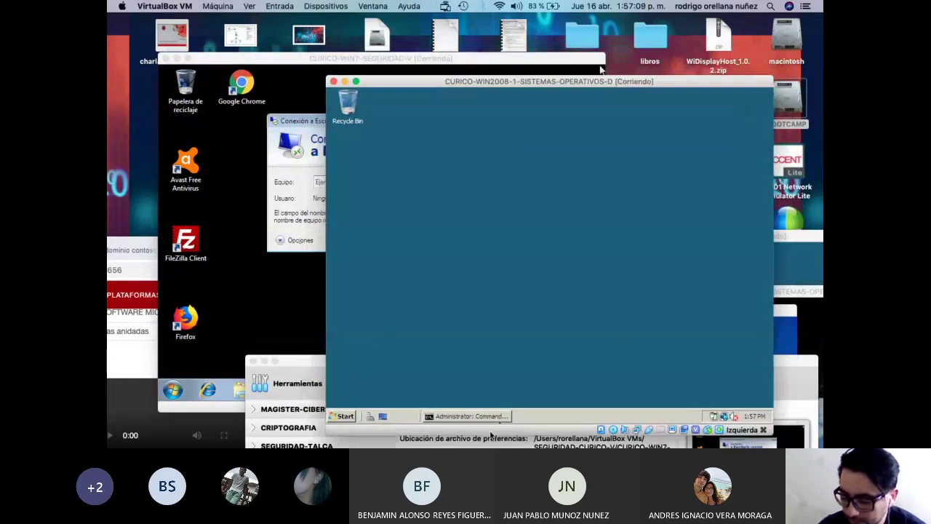
click(469, 416)
key(Up)
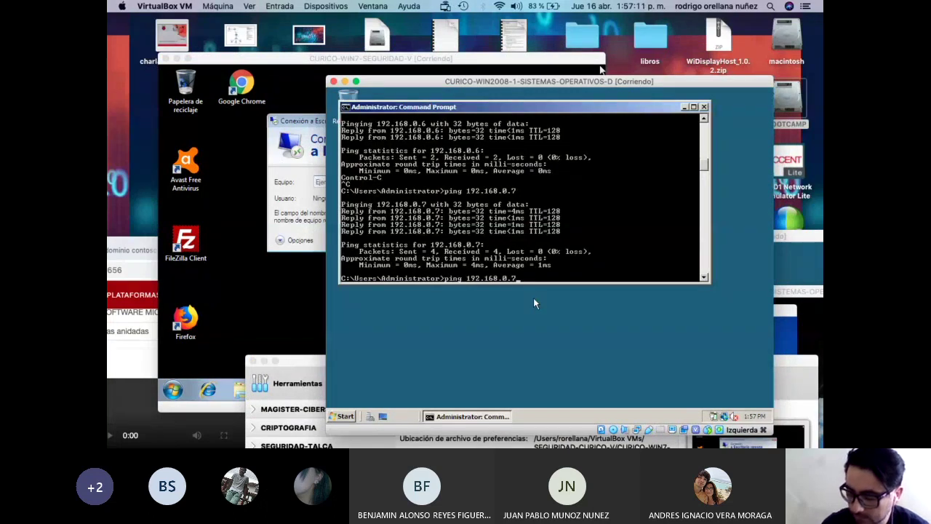
key(Escape)
text(ipconfig)
key(Return)
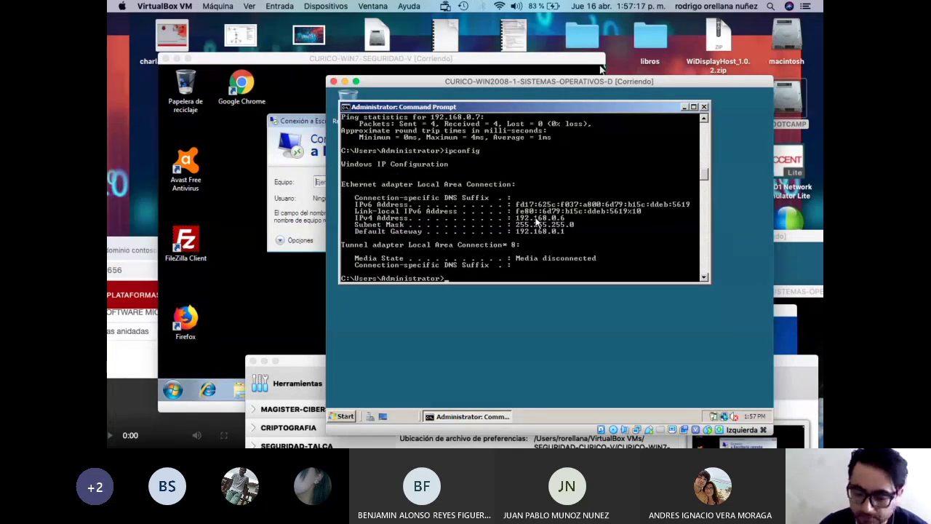
Connect Remote Desktop to 192.168.0.6, entering another account's username and password.
click(313, 63)
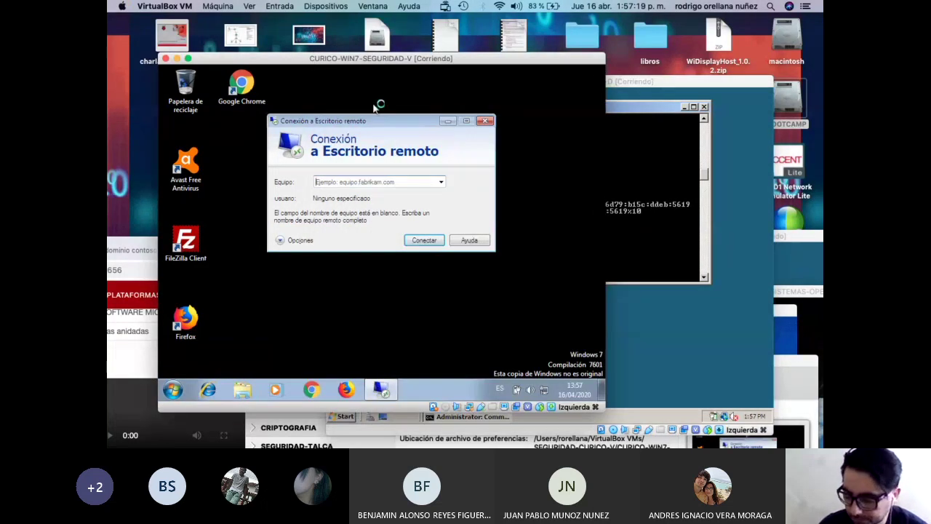
click(361, 183)
text(192.168.0.6)
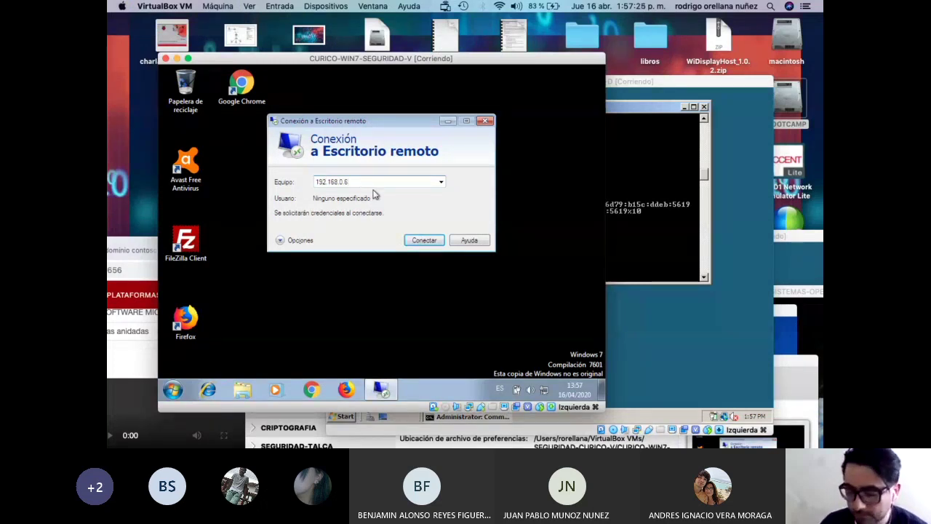
click(430, 241)
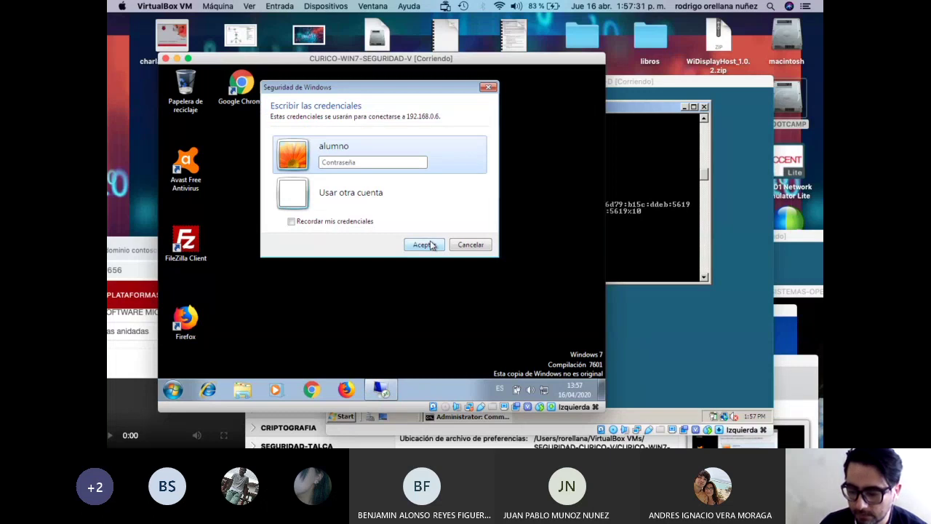
click(376, 191)
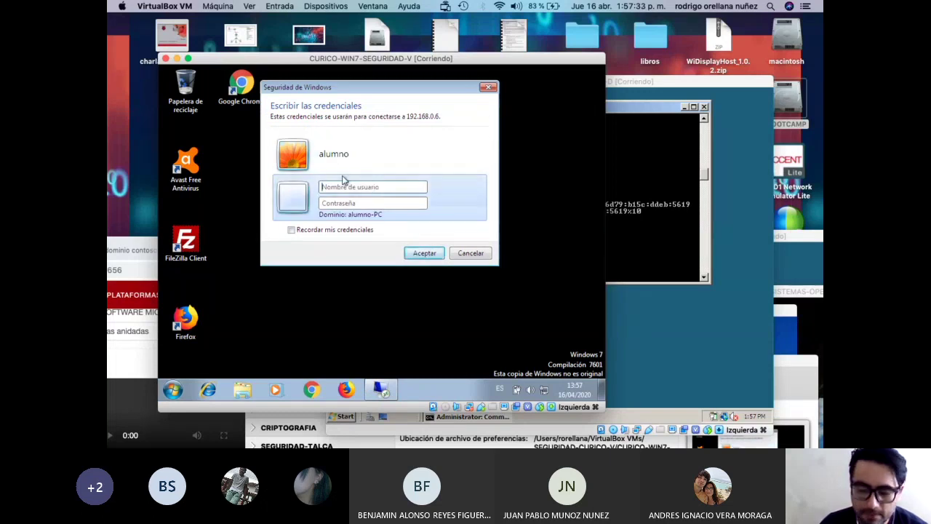
click(361, 186)
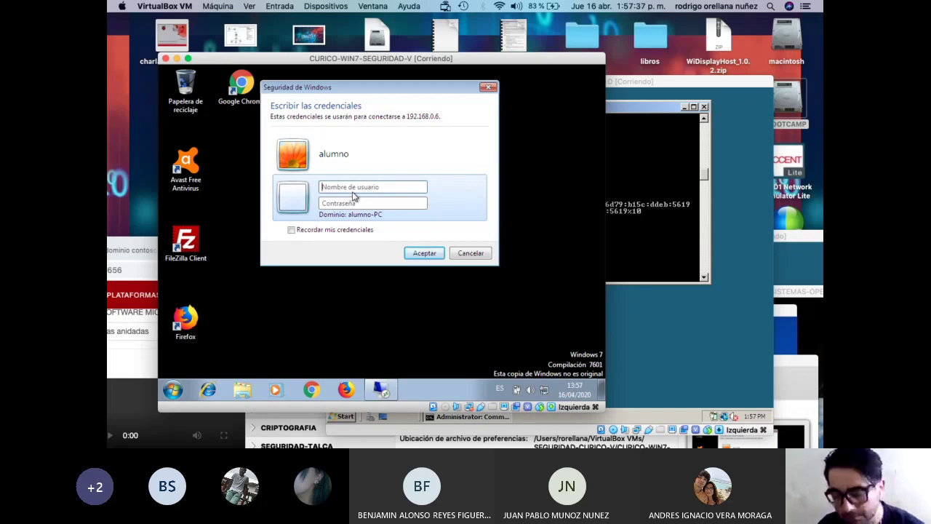
text(•••••••••)
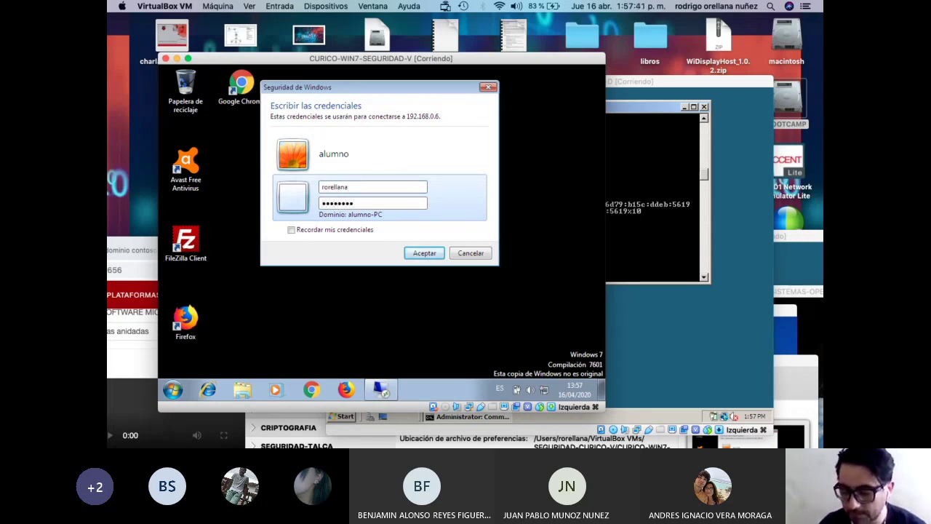
Submit the login credentials, then accept NS1's untrusted certificate warning to continue connecting to 192.168.0.6.
click(424, 253)
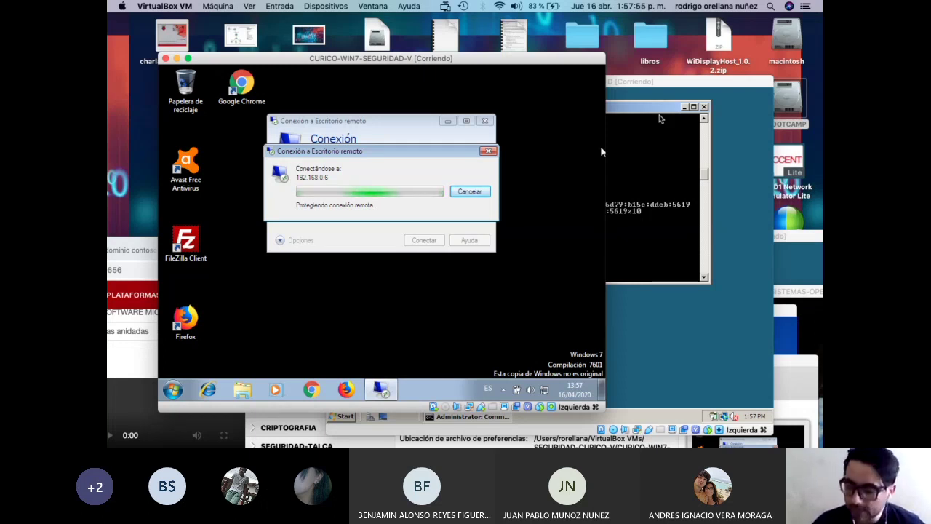
drag(641, 82, 659, 59)
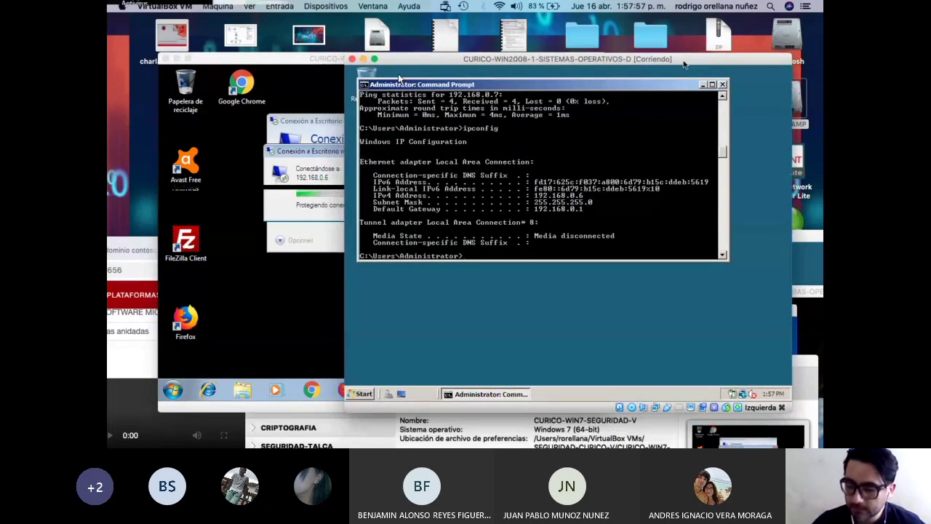
drag(587, 62, 654, 54)
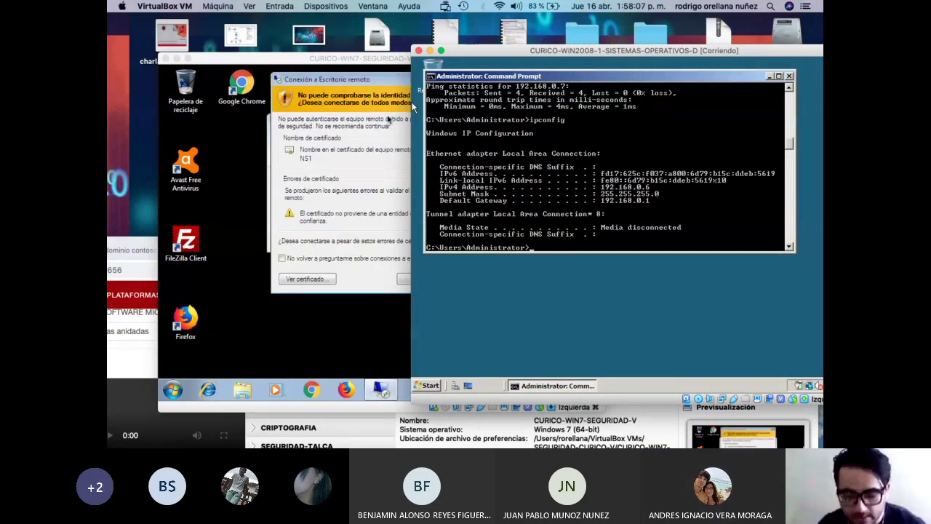
click(357, 60)
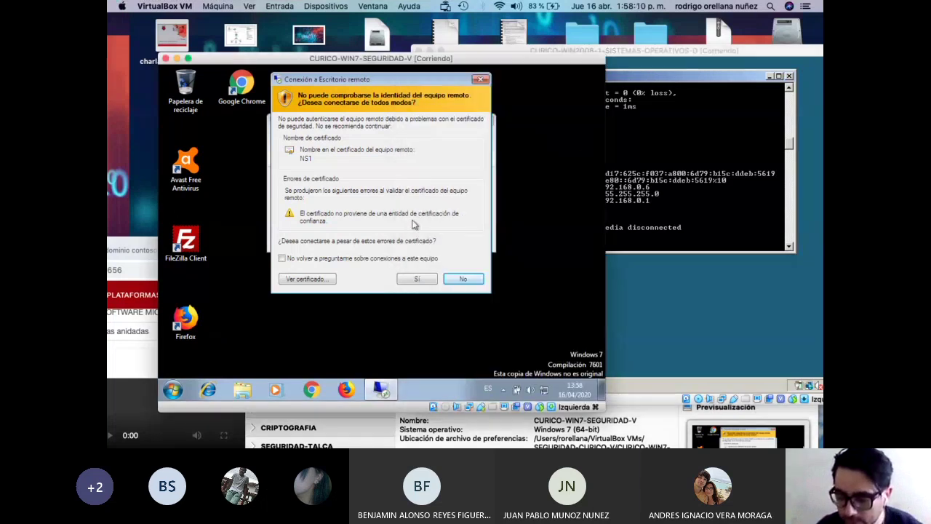
click(414, 280)
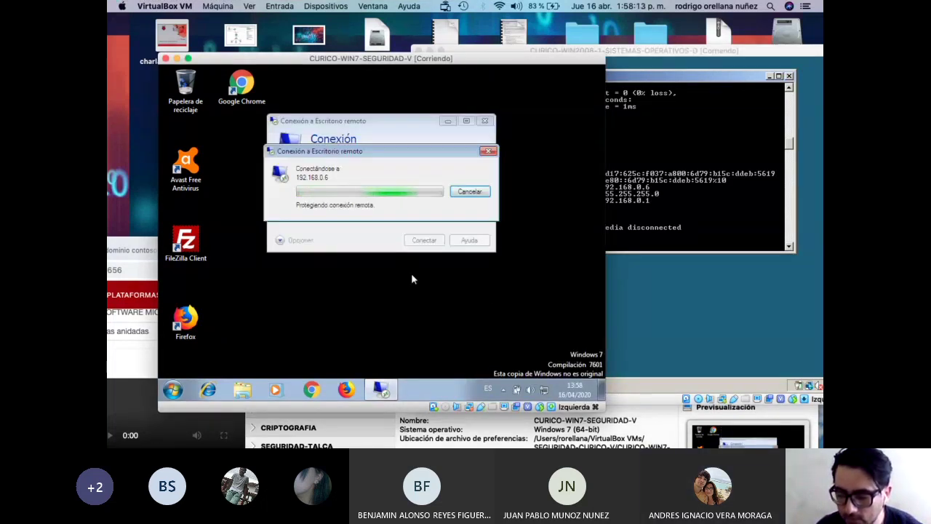
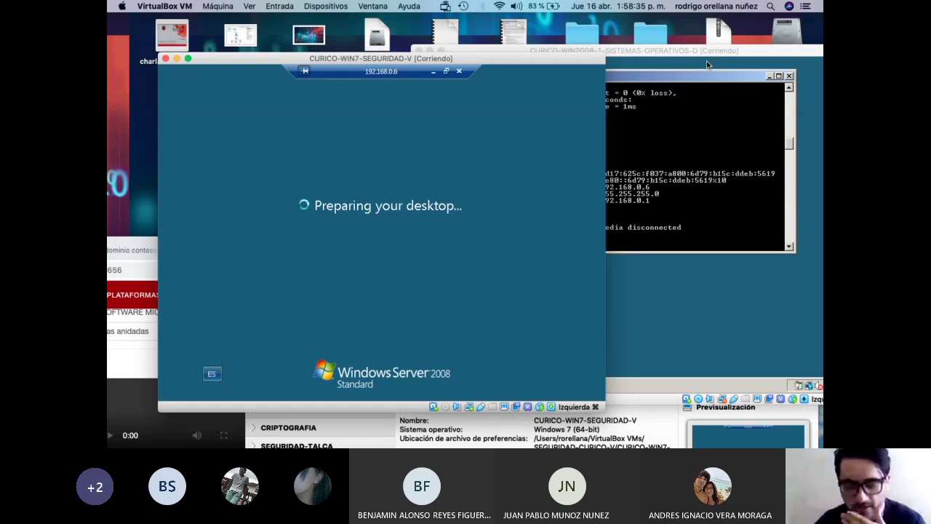
Raise the CURICO-WIN7-SEGURIDAD window showing the 192.168.0.6 remote session and reposition it.
click(691, 51)
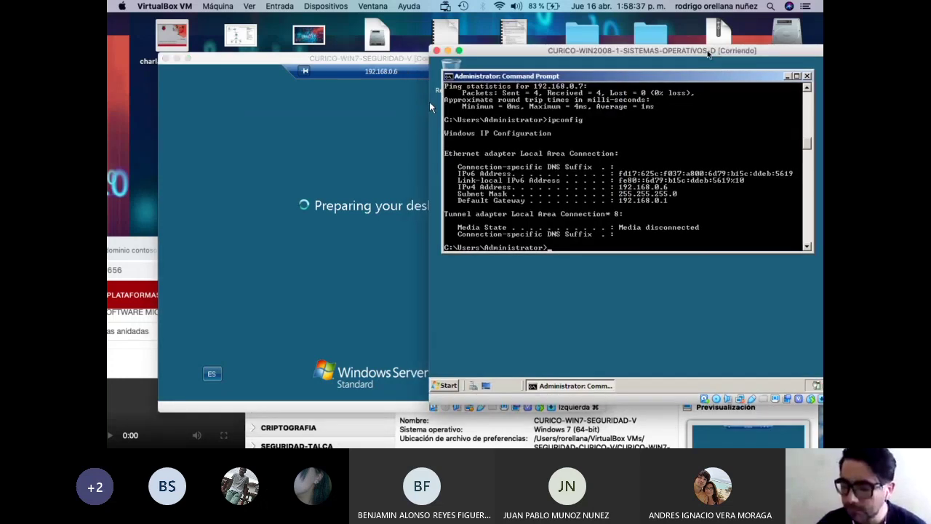
click(427, 67)
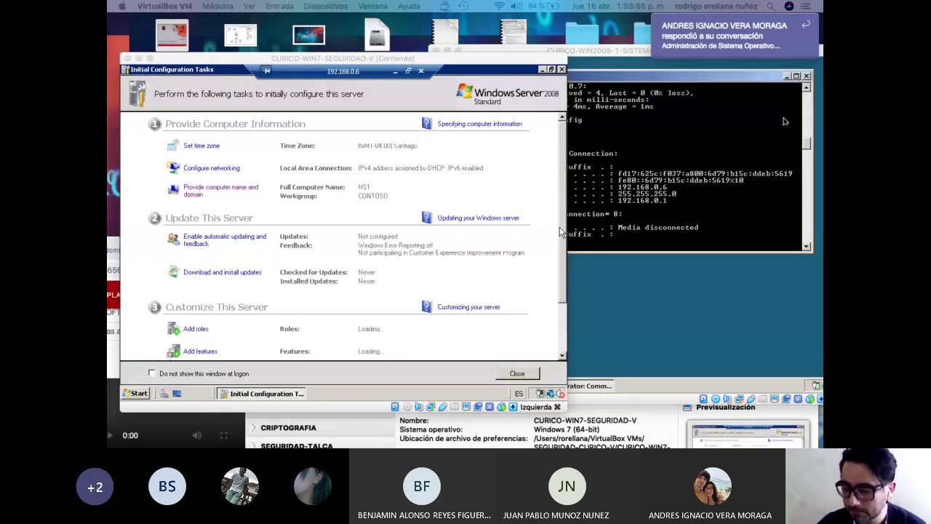
drag(513, 64, 488, 58)
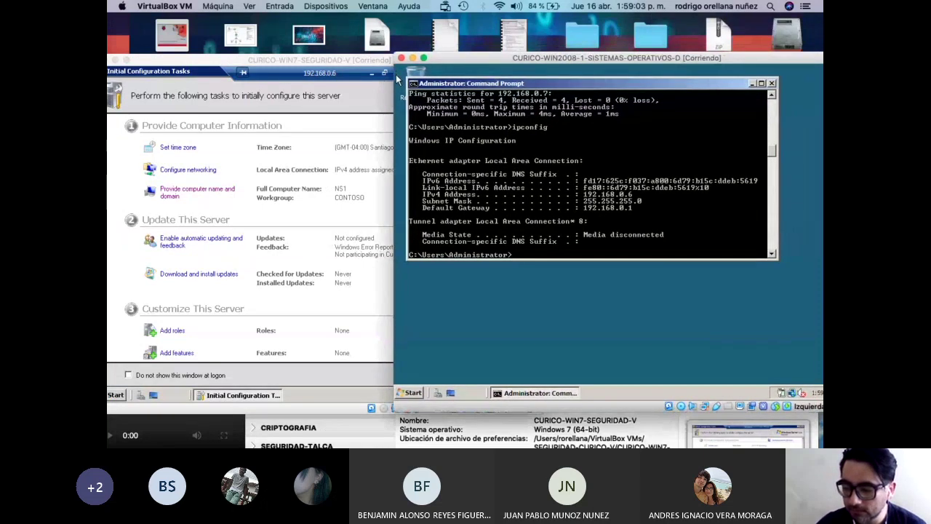
drag(208, 62, 224, 45)
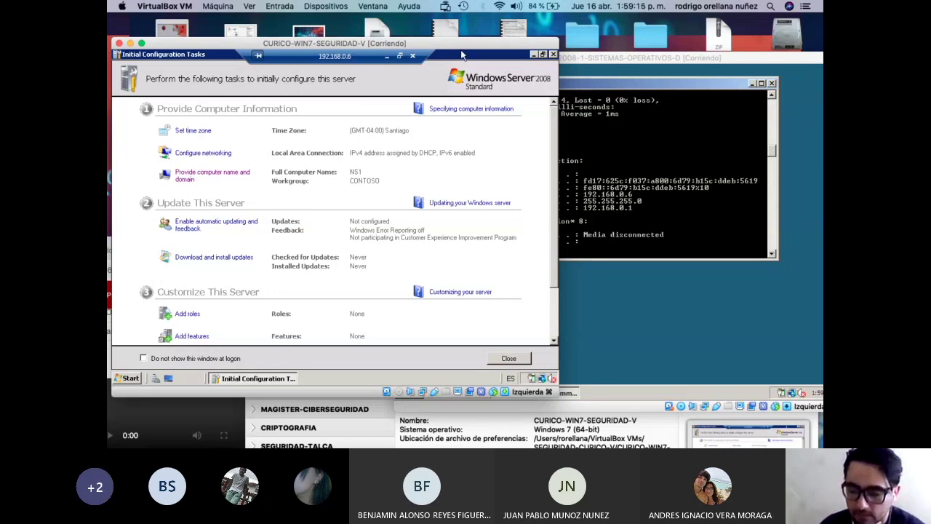
Open the remote server's Local Disk (C:) through Computer, then raise the Server 2008 command prompt.
click(132, 379)
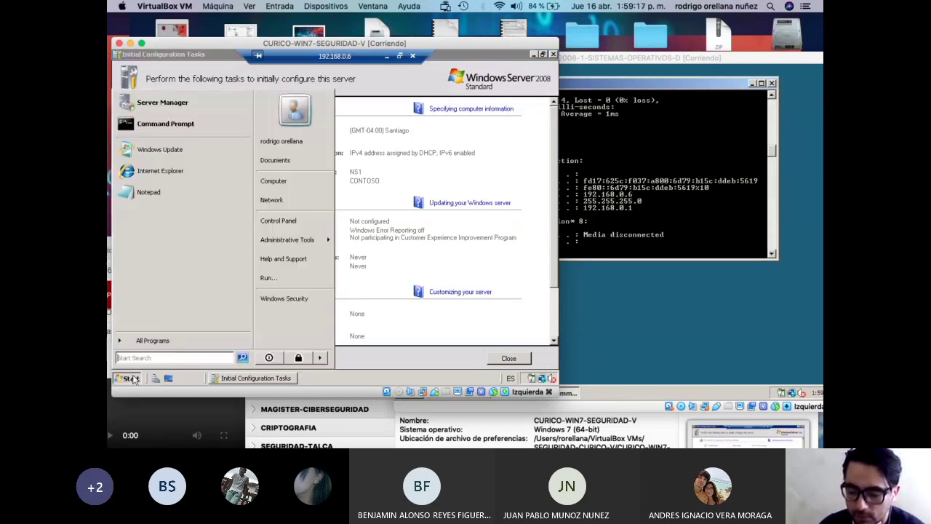
click(300, 183)
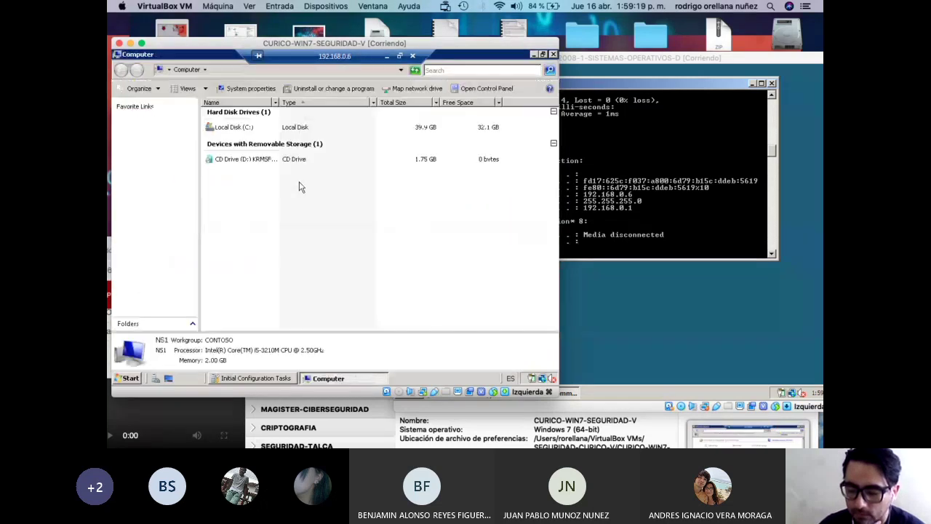
click(224, 130)
double_click(223, 129)
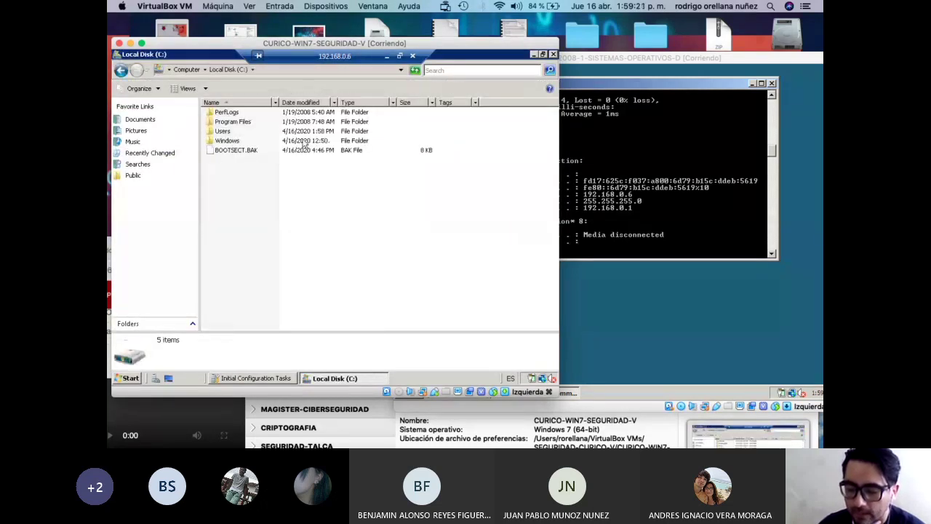
click(598, 71)
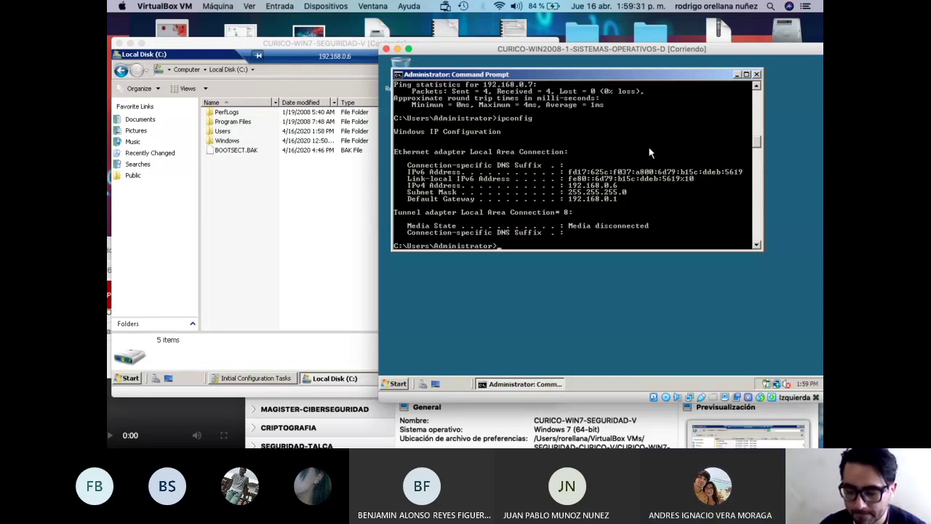
Run ipconfig /release in the Server 2008 command prompt.
drag(610, 53, 528, 52)
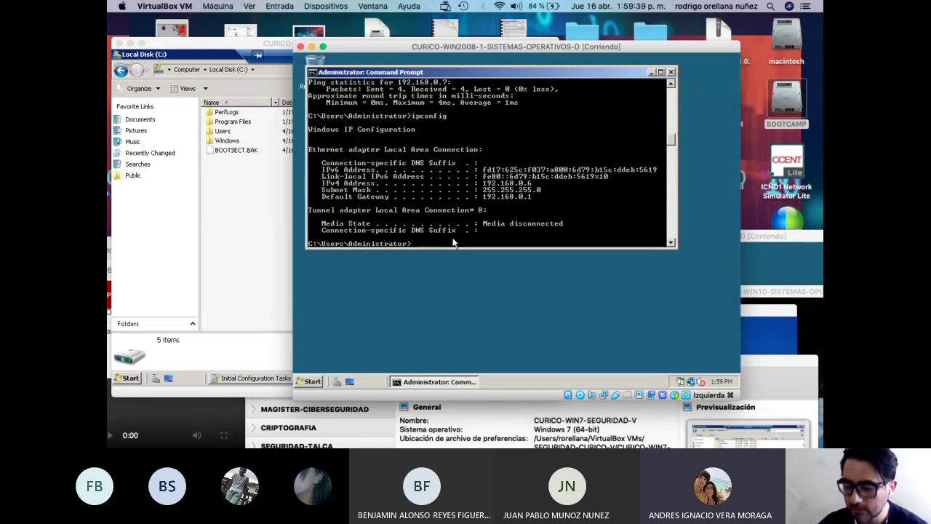
text(pconfig)
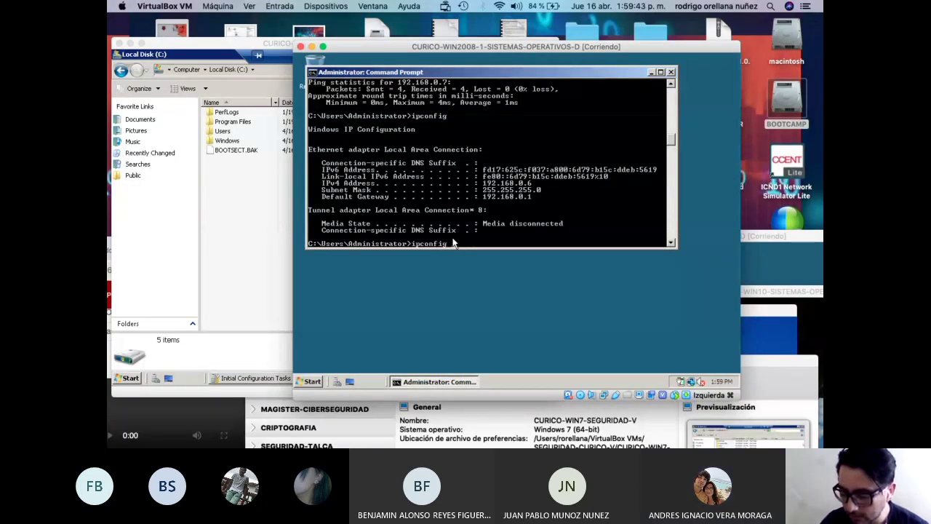
text( /relas)
key(BackSpace)
key(BackSpace)
key(BackSpace)
text(ease)
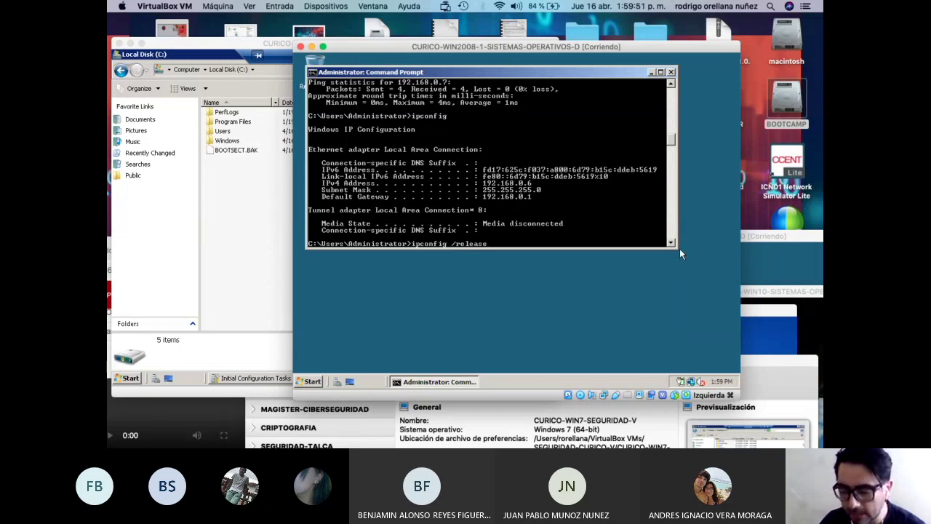
key(Return)
Run ipconfig /renew so the server gets back IPv4 192.168.0.6.
key(Up)
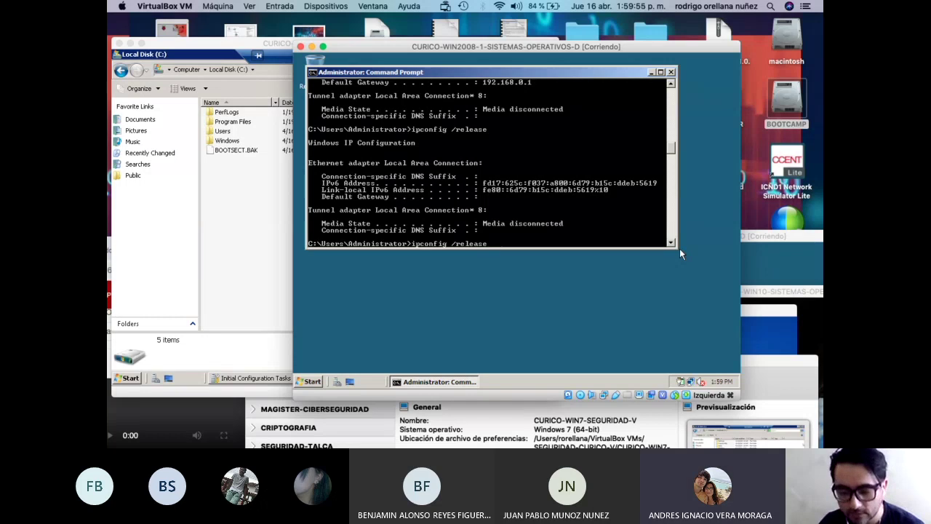
key(BackSpace)
key(BackSpace)
key(BackSpace)
key(BackSpace)
text(new)
key(Return)
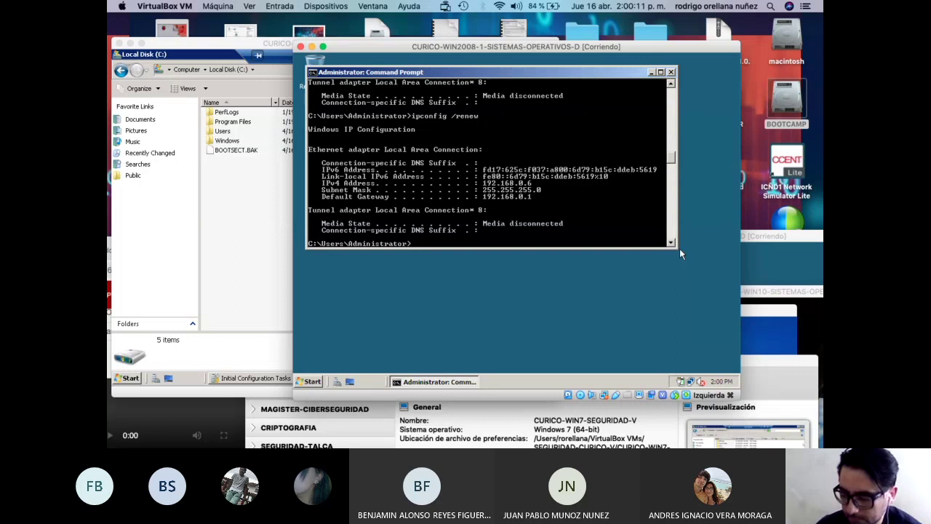
click(770, 300)
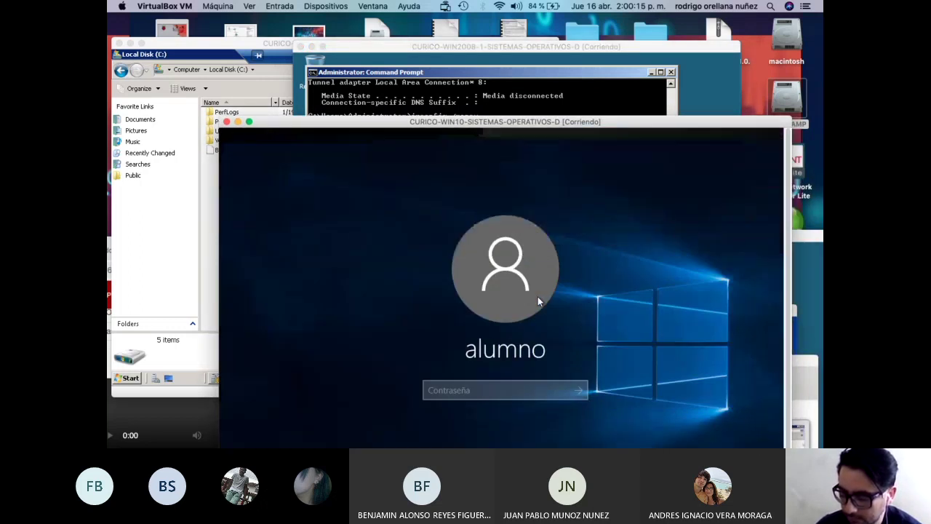
Sign in to the Windows 10 VM with its password and move its window aside.
text(••••••••••••••)
key(Return)
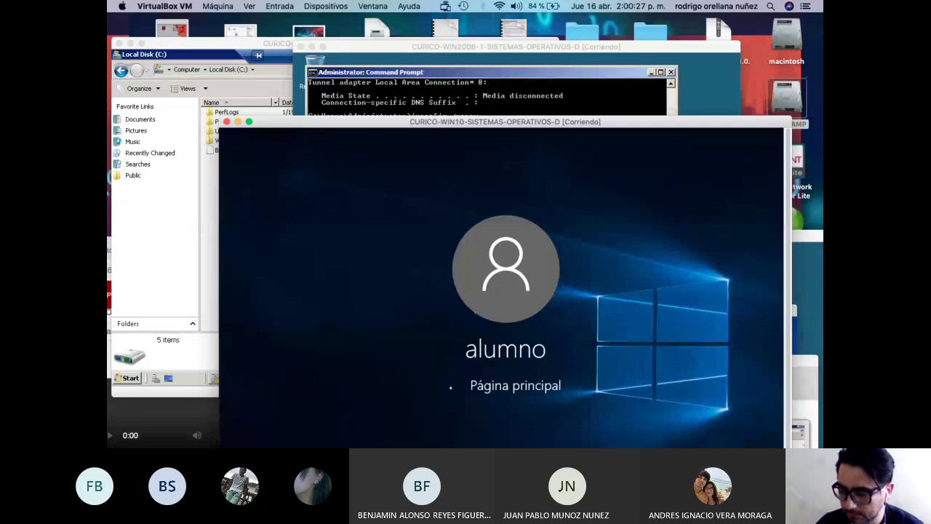
drag(380, 129, 310, 302)
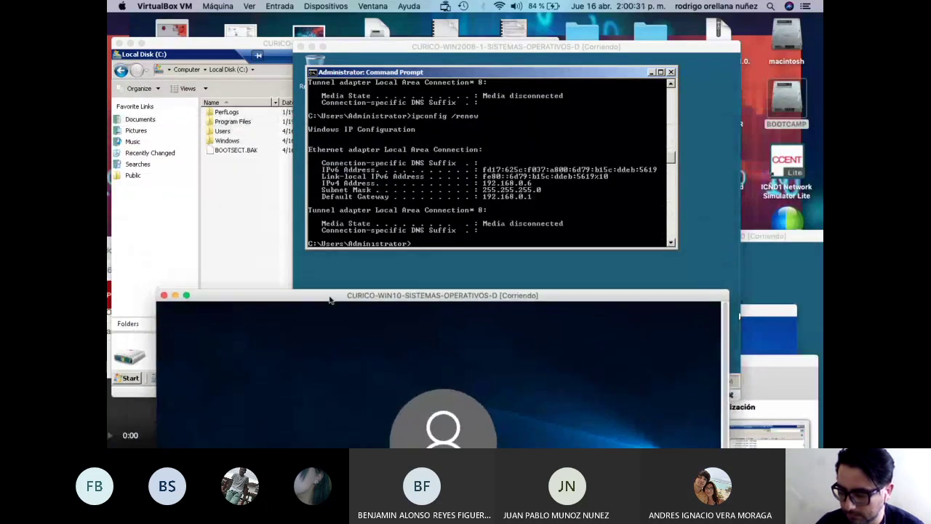
Sign in to the Windows 7 VM, retyping the password after an incorrect attempt.
click(761, 311)
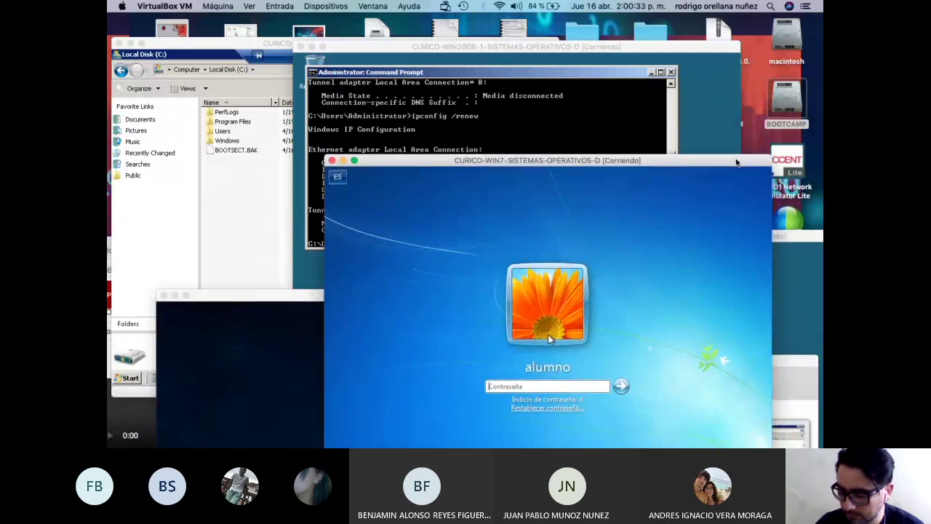
click(565, 385)
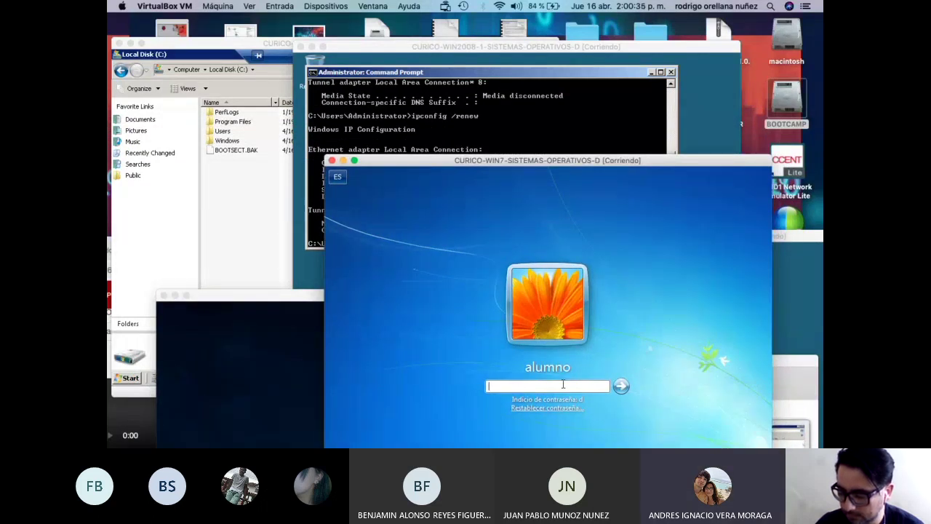
text(xxxxxxxxxxxx)
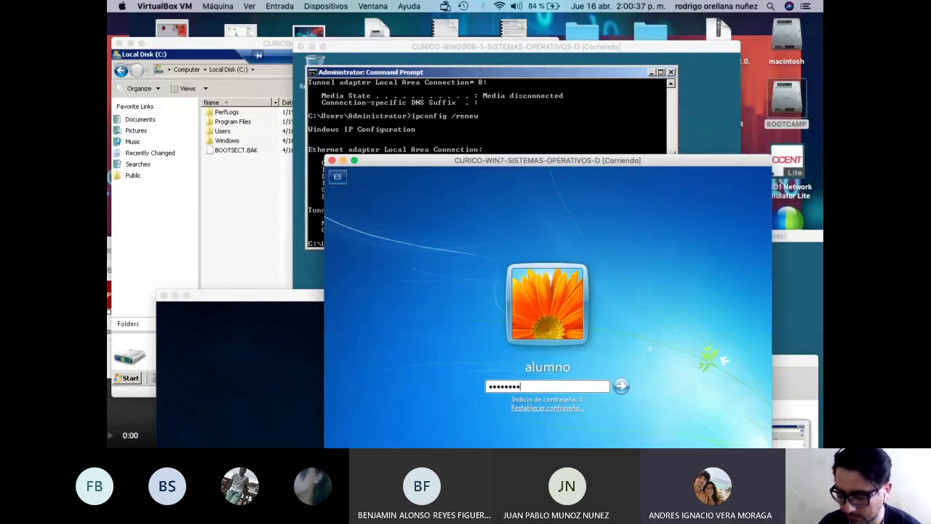
key(Return)
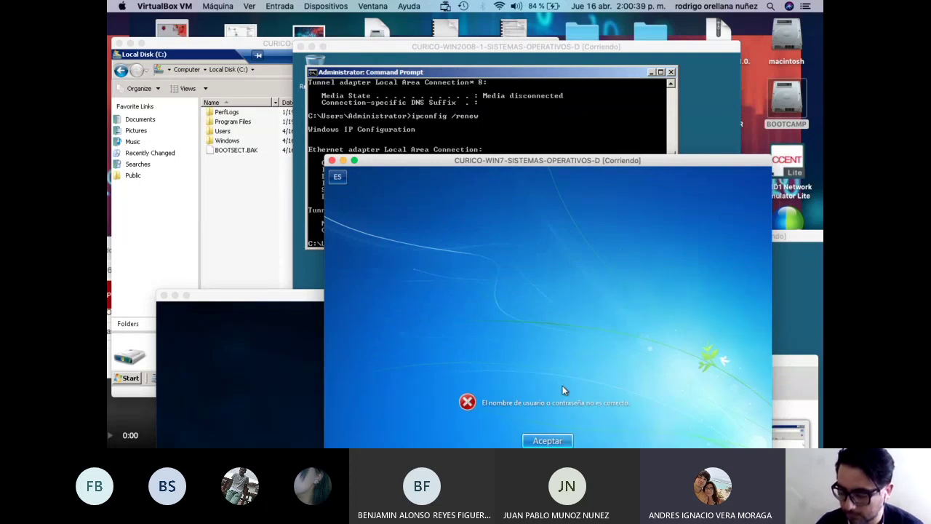
key(Return)
text(xxxxxxxxx)
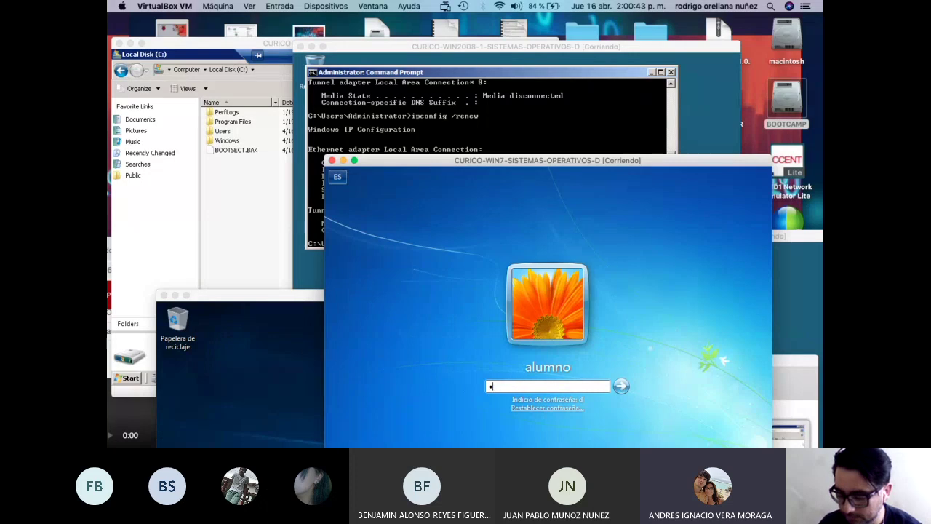
key(BackSpace)
text(xx)
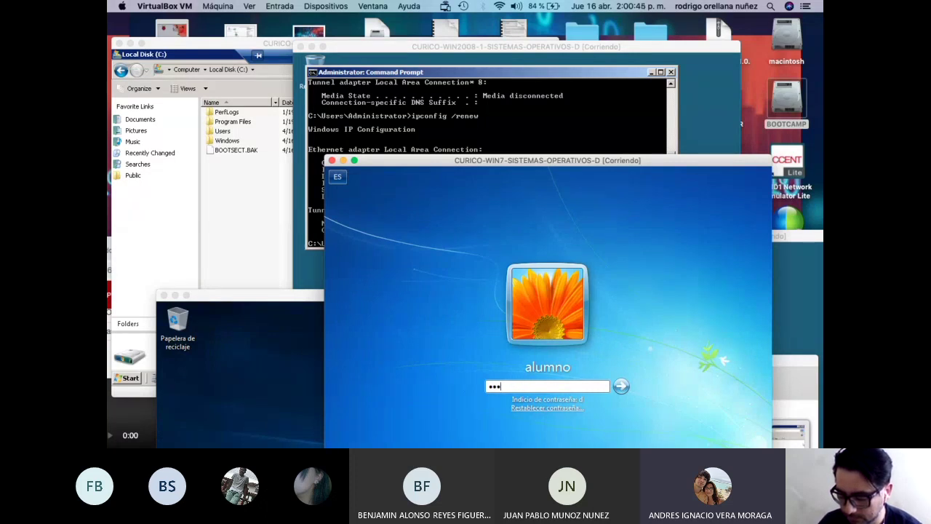
key(BackSpace)
text(xxxxxxxxxxxxxx)
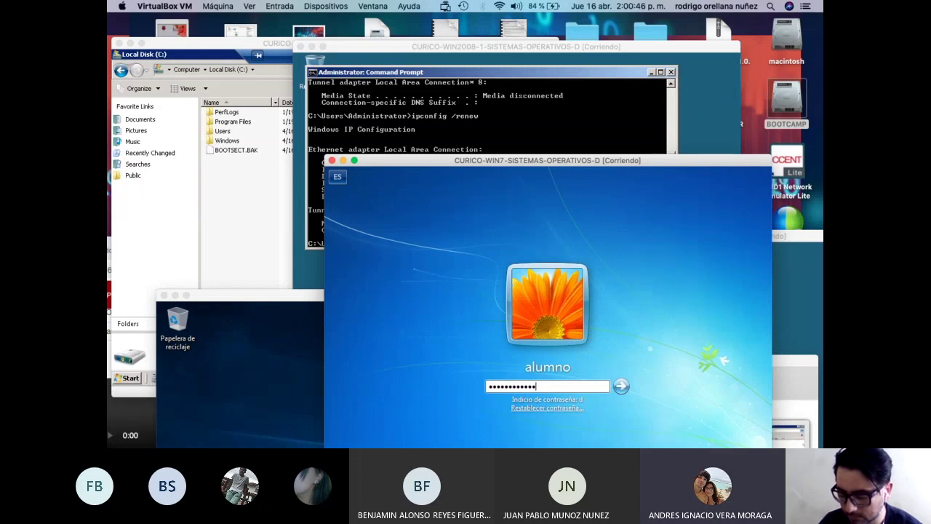
key(Return)
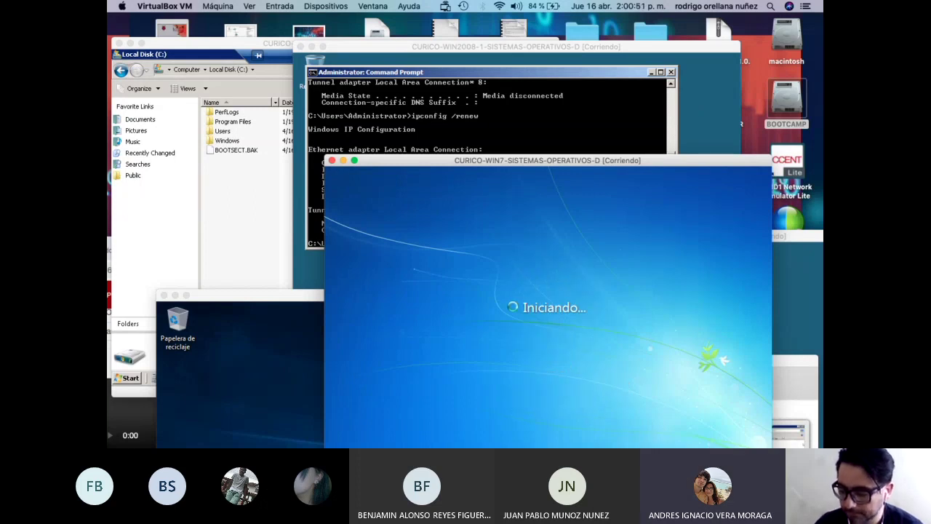
drag(422, 160, 498, 357)
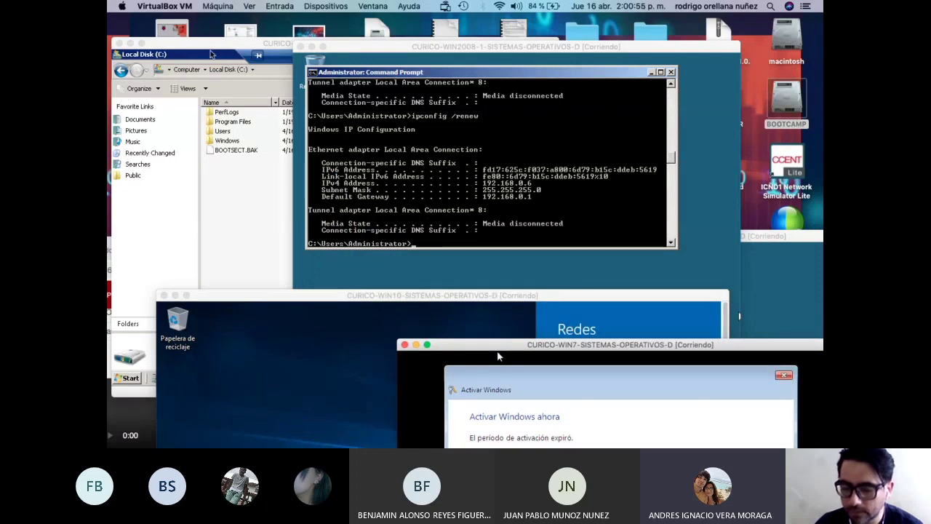
Disconnect the remote session on CURICO-WIN7-SEGURIDAD-V and power off that machine.
click(200, 57)
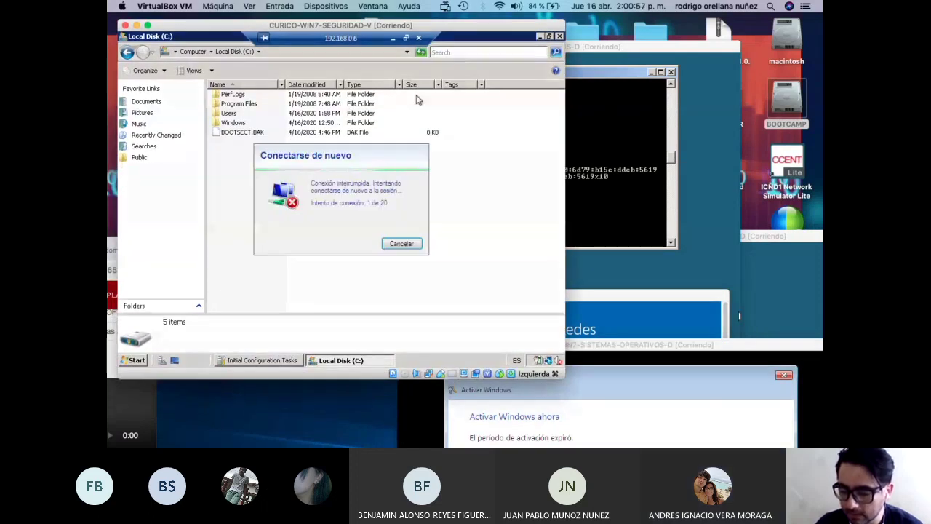
click(418, 37)
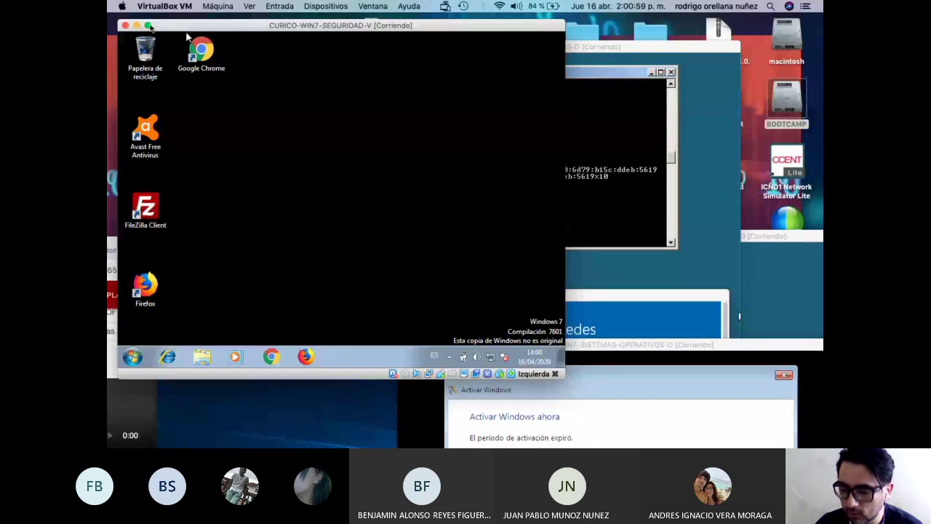
key(super+q)
click(409, 113)
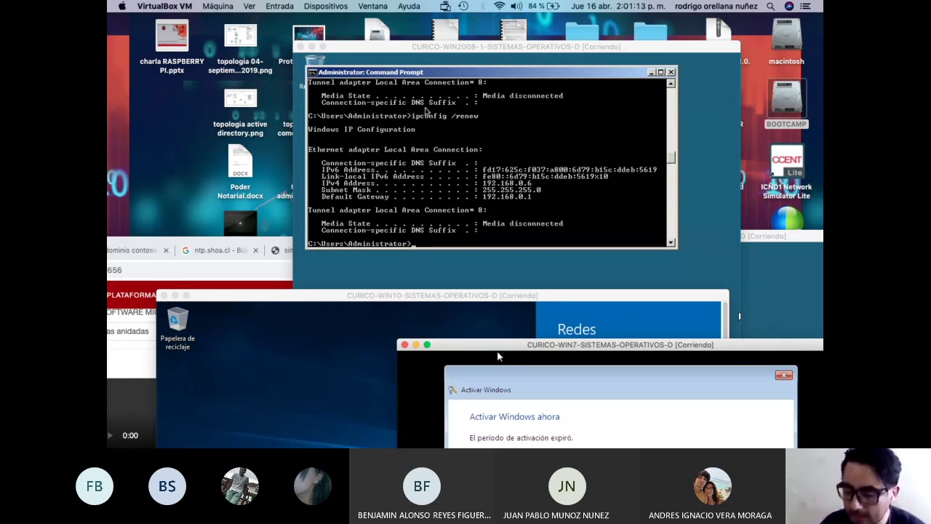
Rearrange the two WIN2008 server windows and bring the CURICO-WIN10 VM to the front.
drag(475, 50, 290, 94)
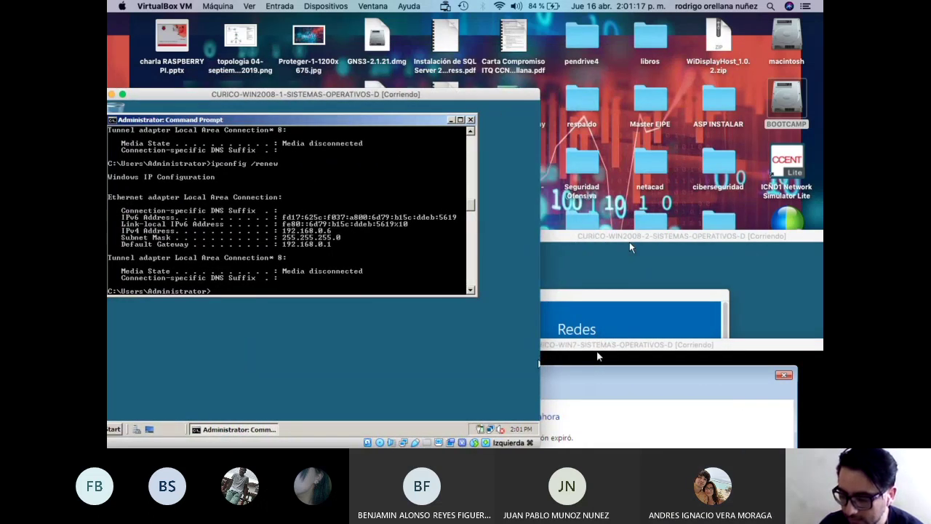
drag(629, 240, 476, 77)
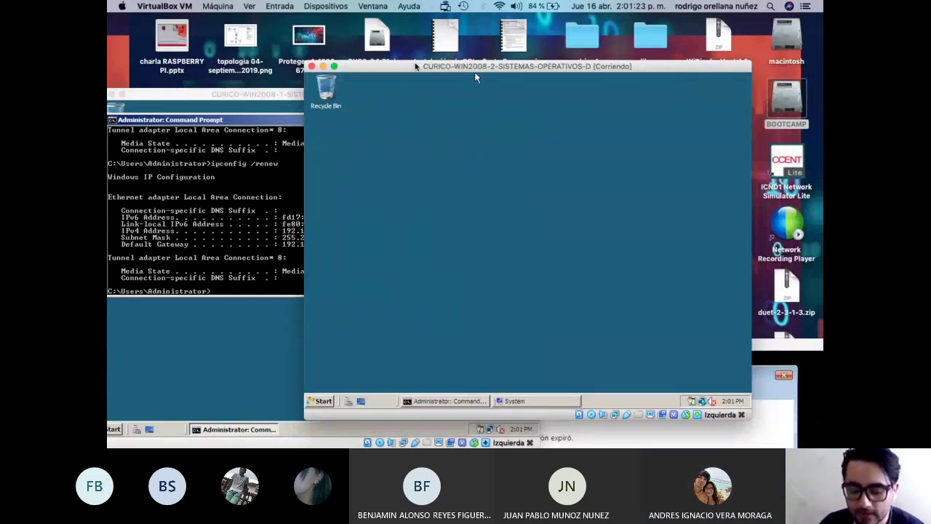
drag(476, 77, 349, 104)
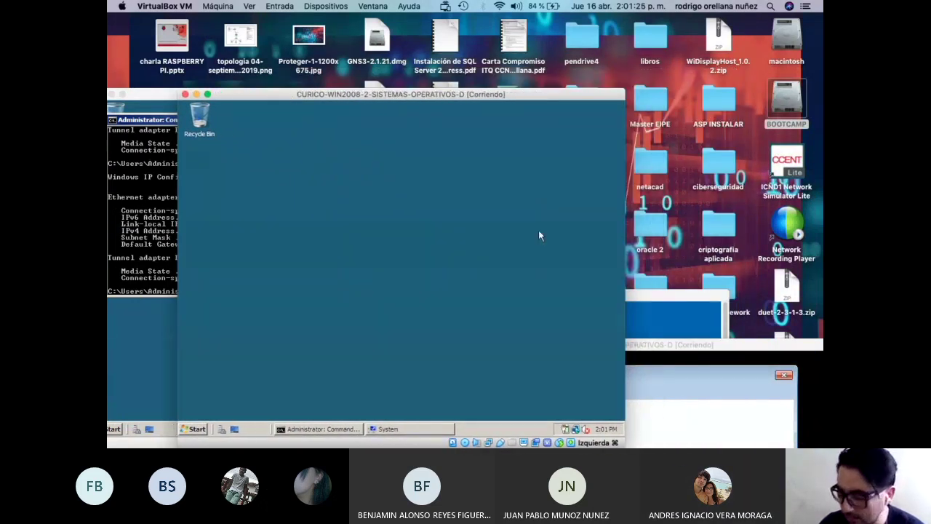
drag(532, 95, 663, 80)
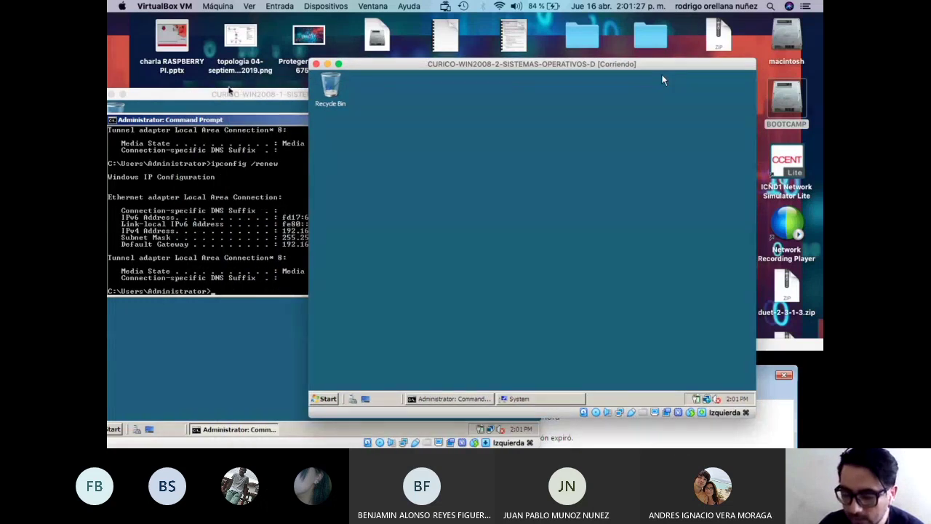
key(ctrl+Up)
click(246, 298)
drag(254, 76, 243, 58)
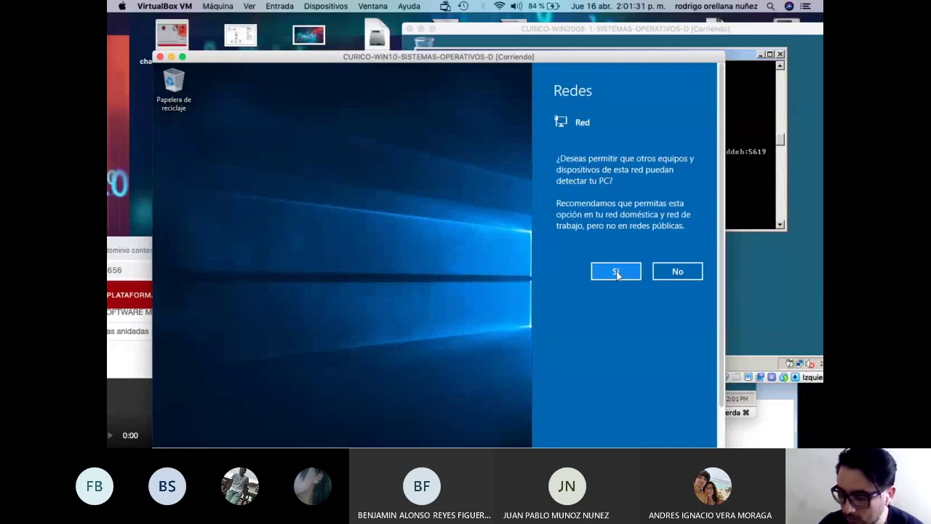
Answer Sí so the Windows 10 PC is discoverable on its network.
click(617, 273)
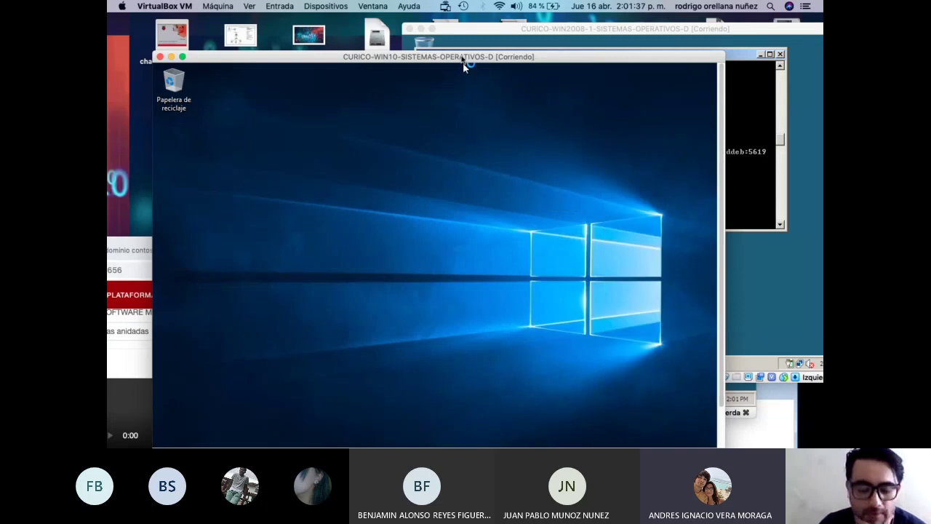
On Windows 10, open Conexión a Escritorio remoto via search 'escr' and connect to 192.168.0.6.
drag(463, 61, 452, 32)
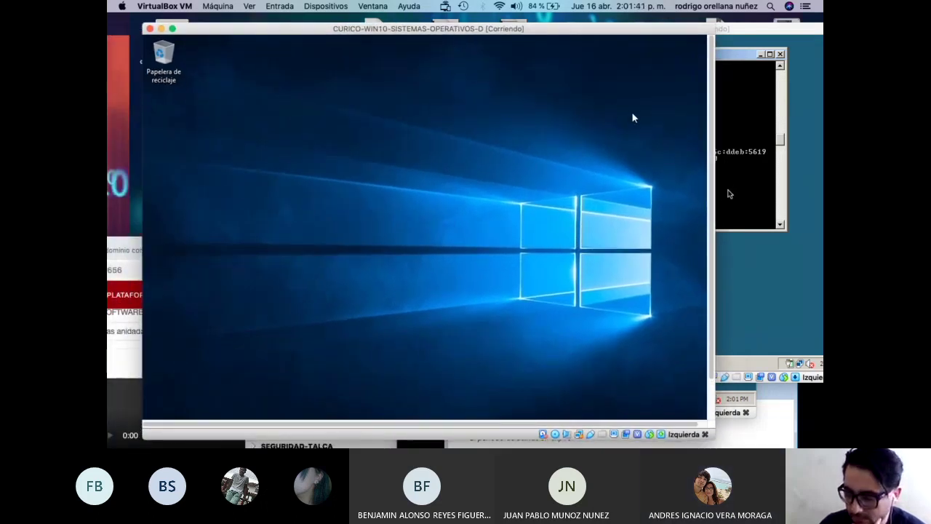
drag(711, 198, 708, 198)
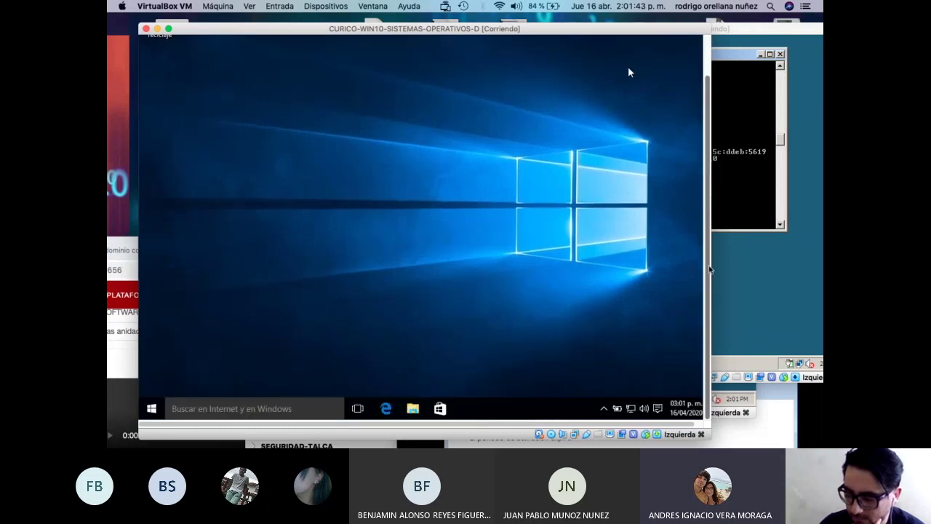
click(285, 409)
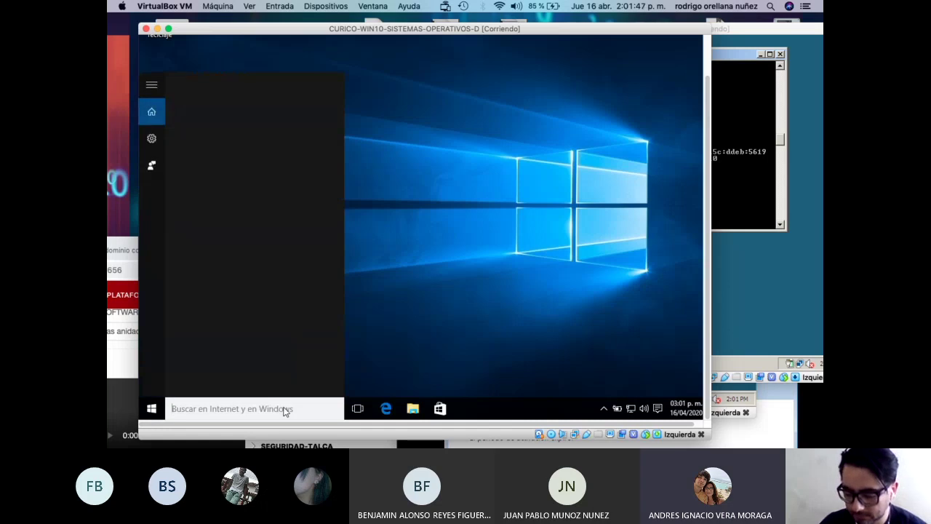
text(escr)
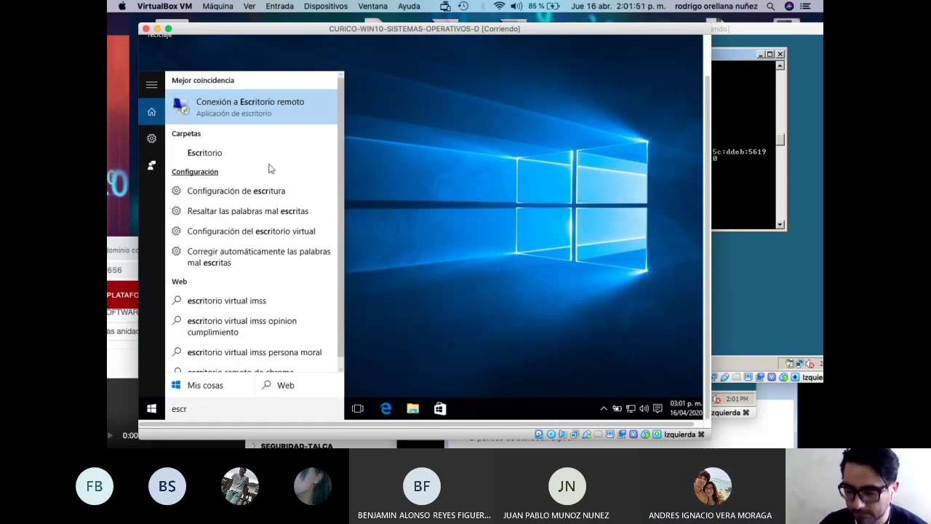
click(249, 110)
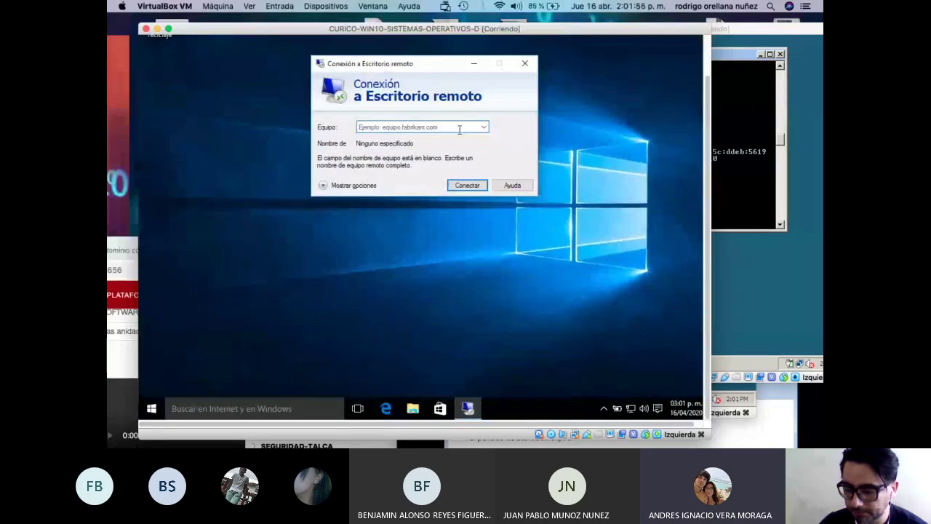
click(458, 129)
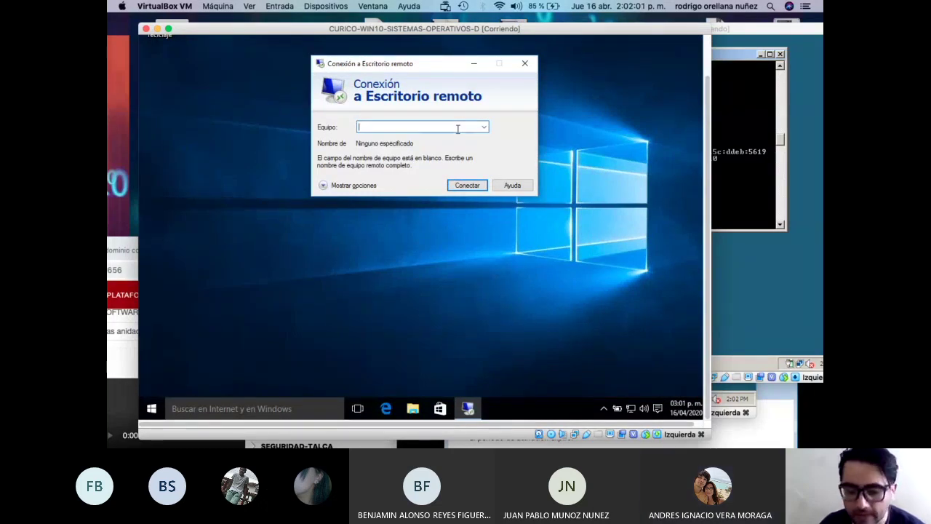
text(192.168.0.6)
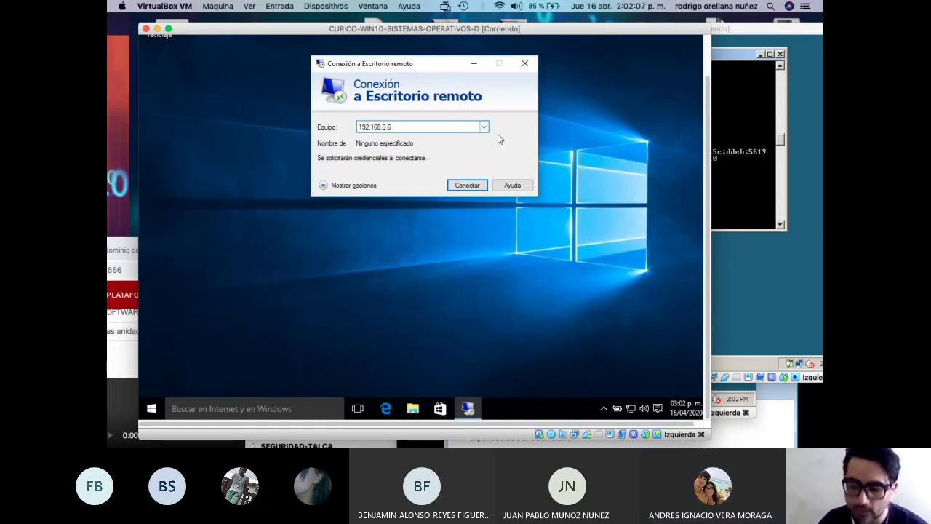
click(468, 188)
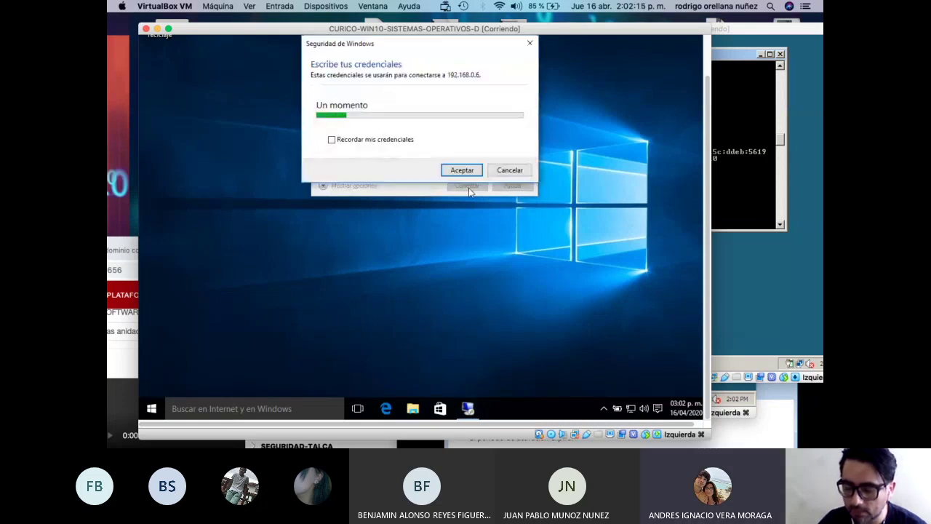
Enter the user's account name and password to log in to the server.
click(415, 105)
key(Tab)
text(***)
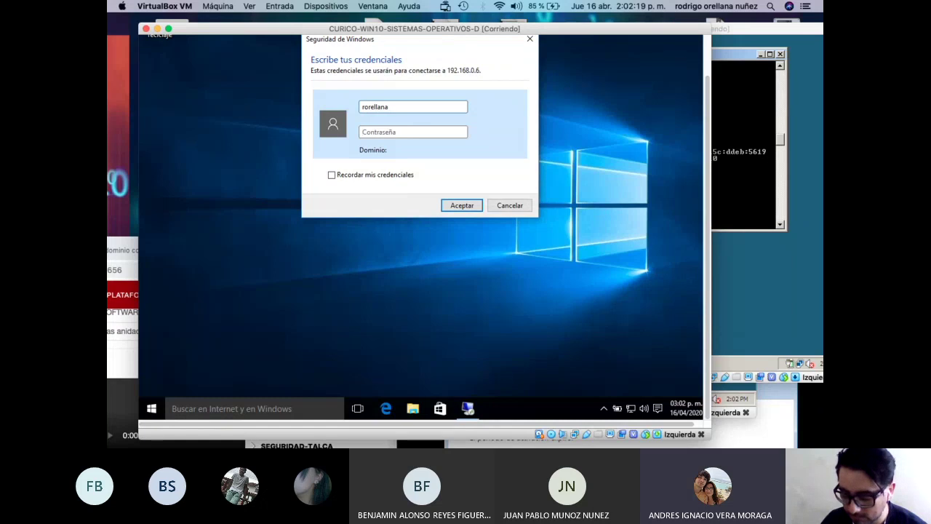
text(*****)
key(Return)
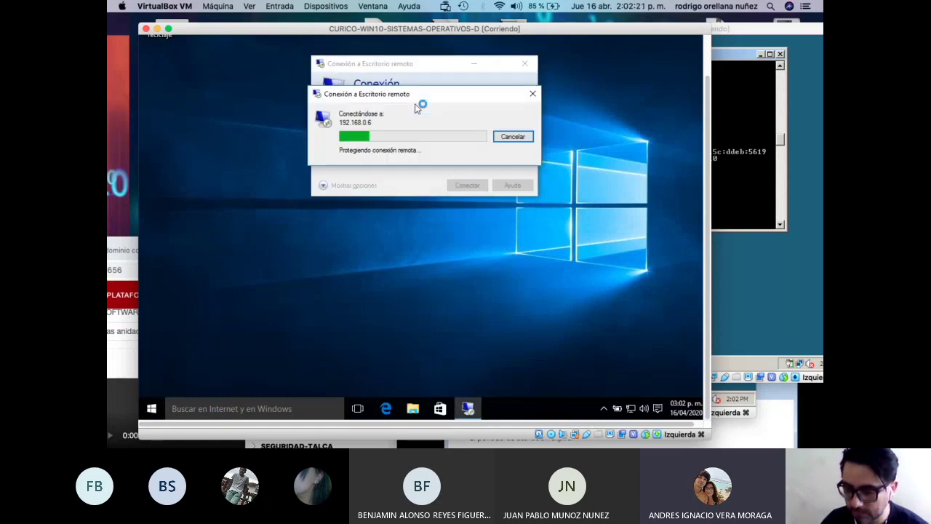
click(763, 157)
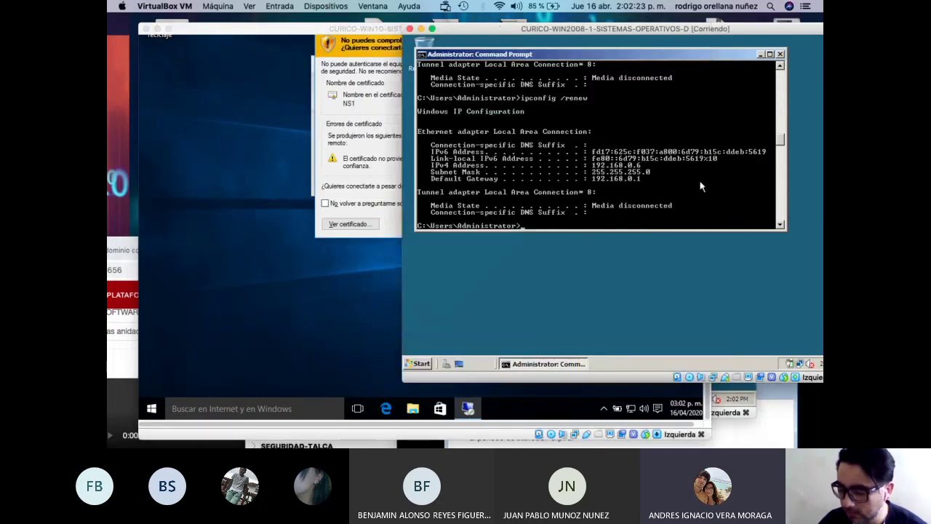
Accept the NS1 certificate warning to connect Windows 10 to 192.168.0.6, then raise the Windows 7 window.
key(Up)
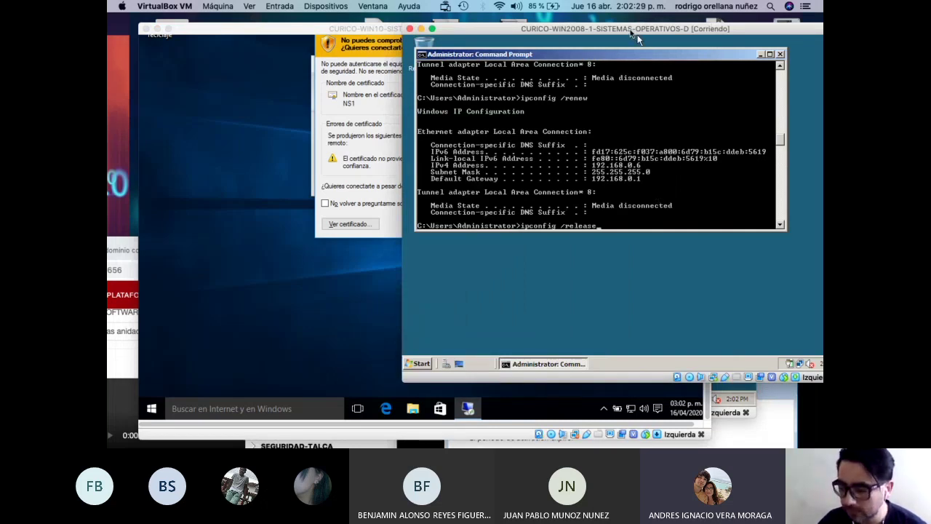
drag(637, 38, 594, 29)
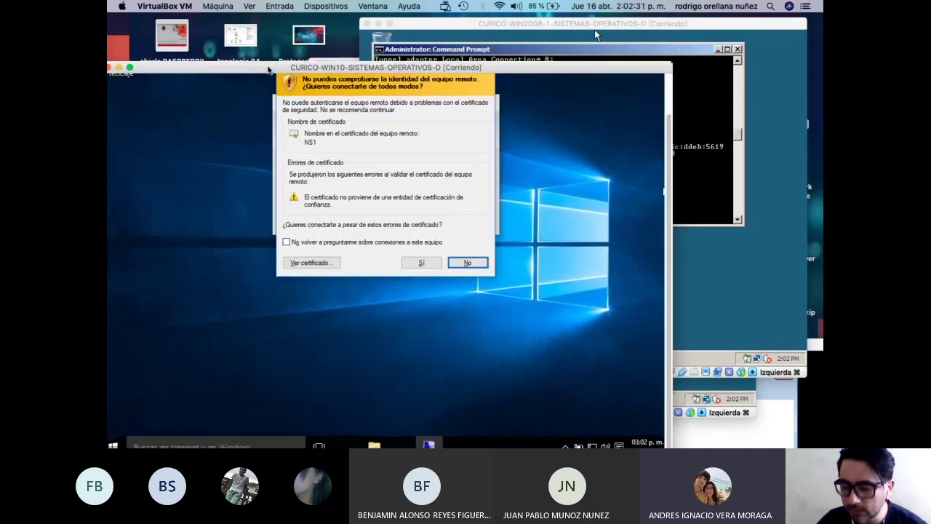
drag(268, 70, 273, 45)
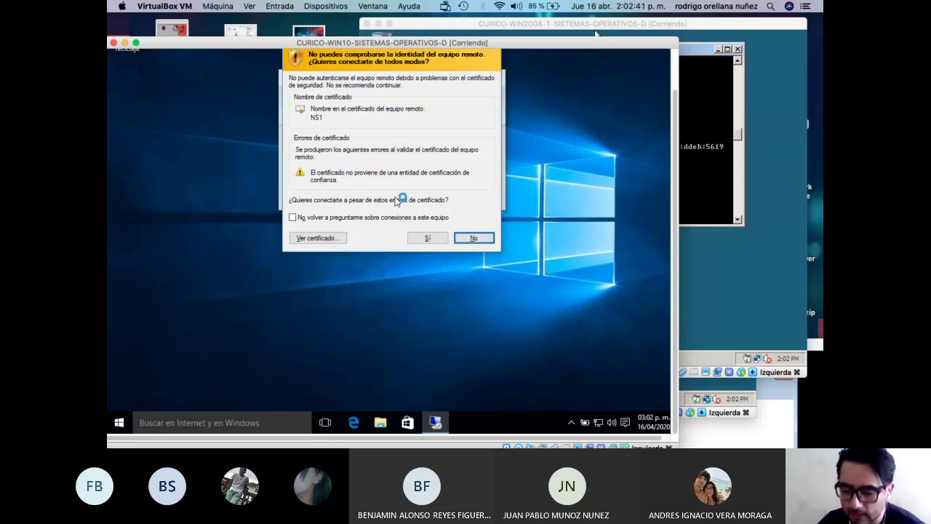
click(437, 238)
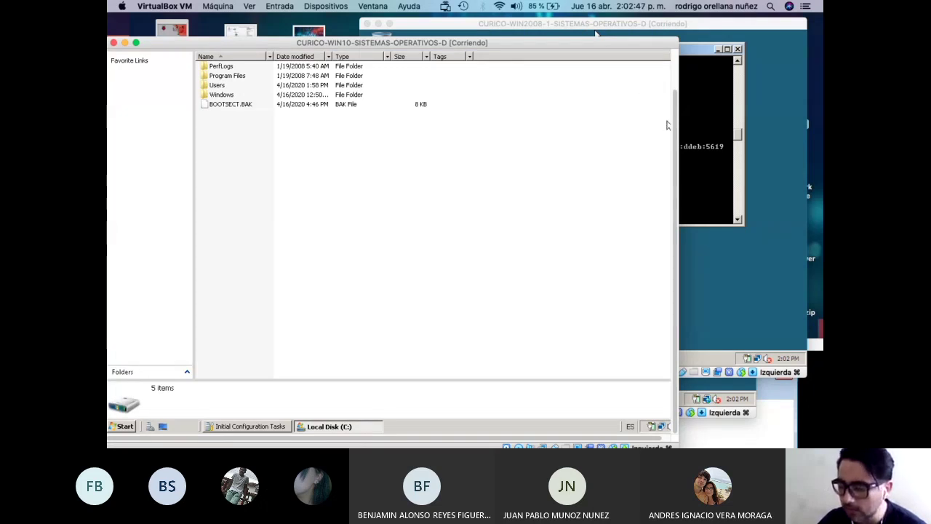
drag(506, 47, 445, 56)
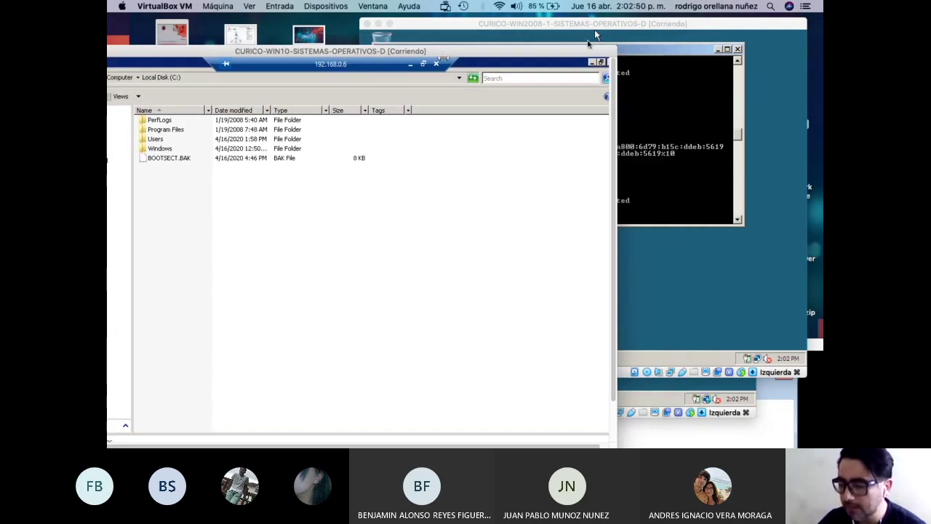
click(733, 425)
drag(651, 353, 582, 142)
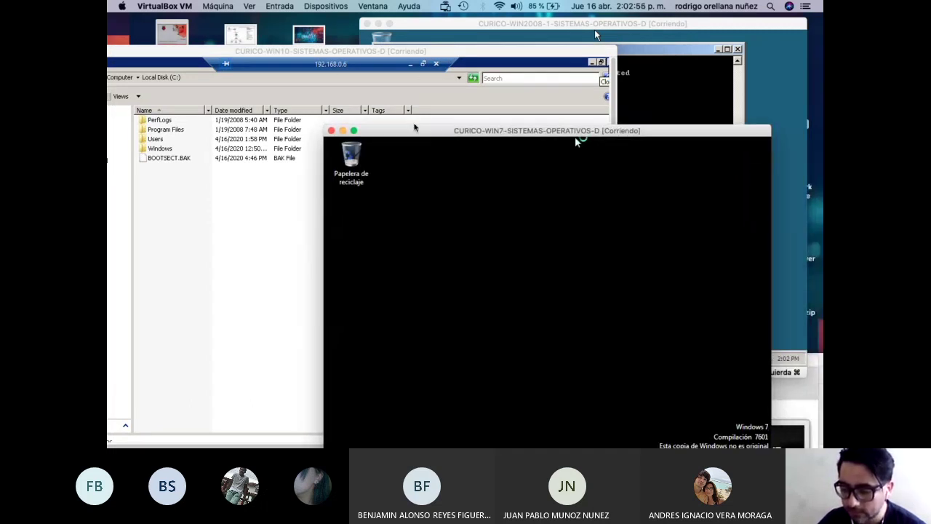
On Windows 7, connect Remote Desktop to 192.168.0.6 using another account's credentials.
click(280, 386)
click(339, 254)
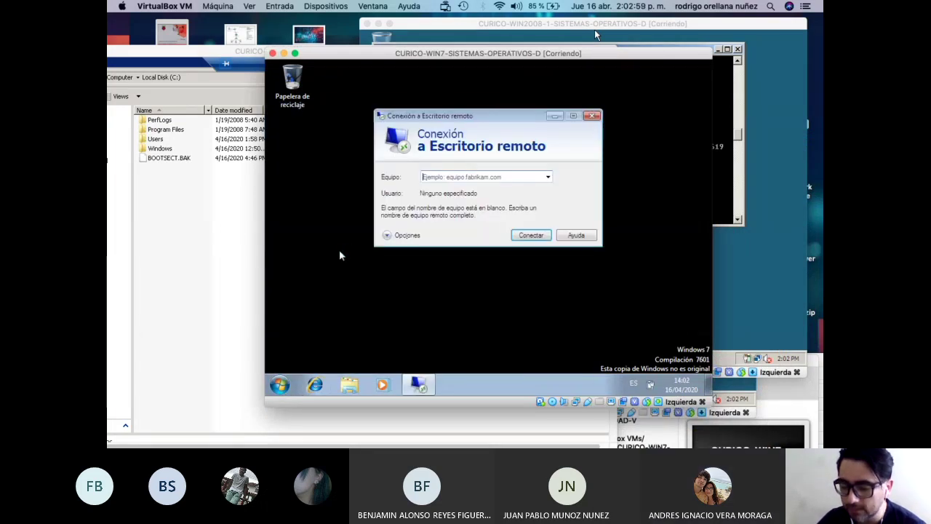
text(192.168.0.6)
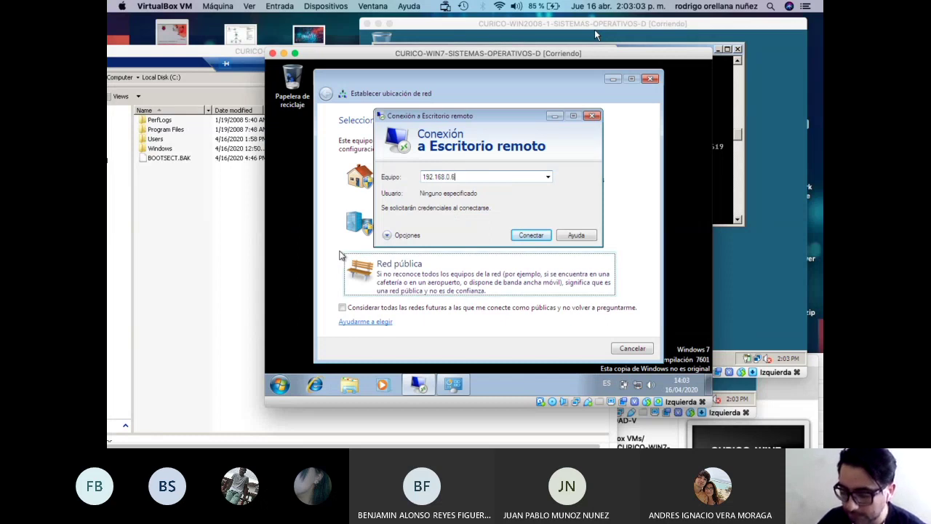
click(521, 242)
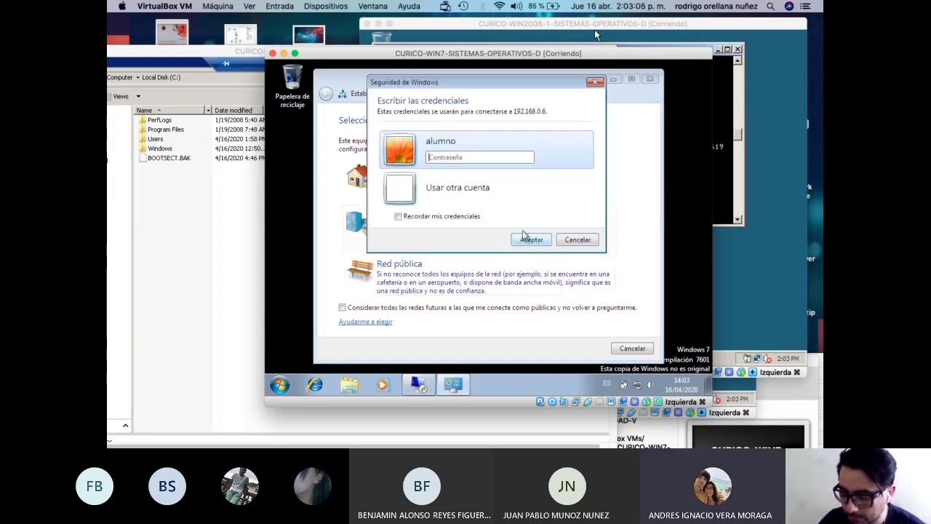
click(473, 186)
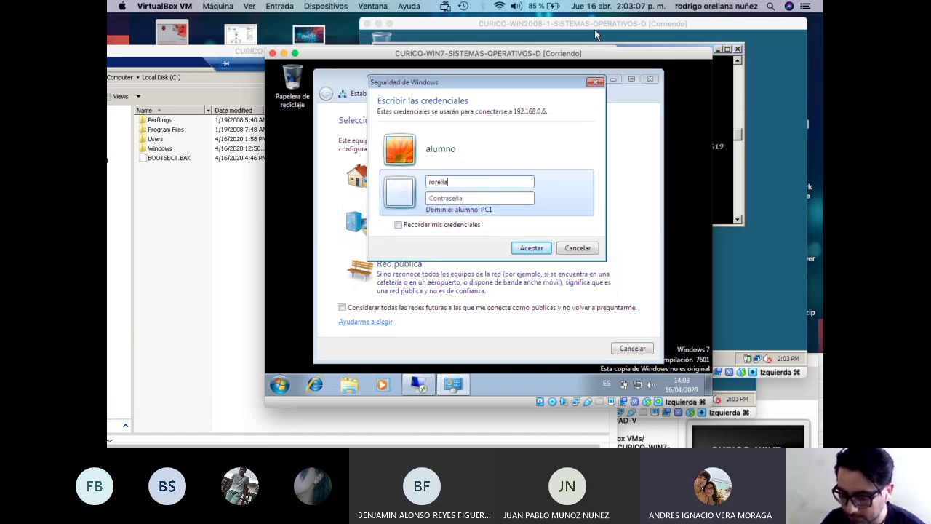
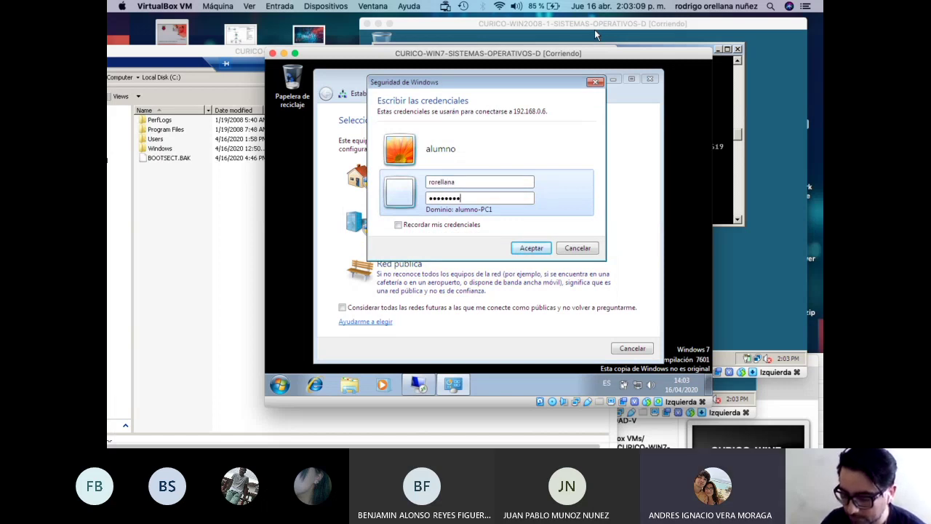
key(Return)
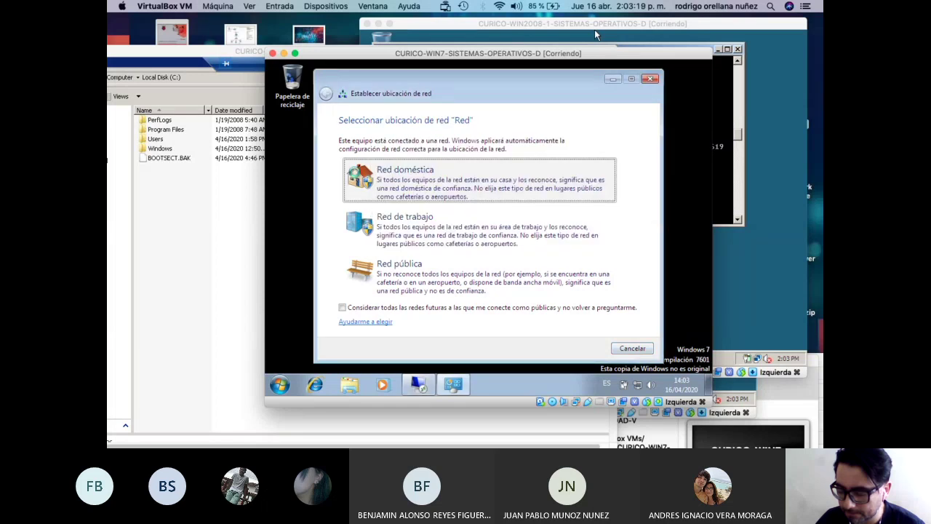
Set the network location to Red doméstica and accept the untrusted certificate to continue connecting.
key(Return)
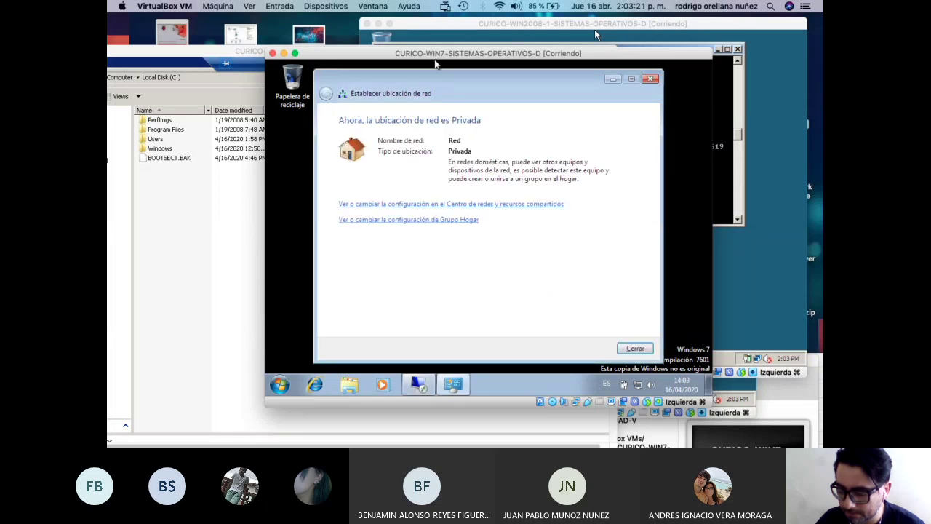
click(635, 348)
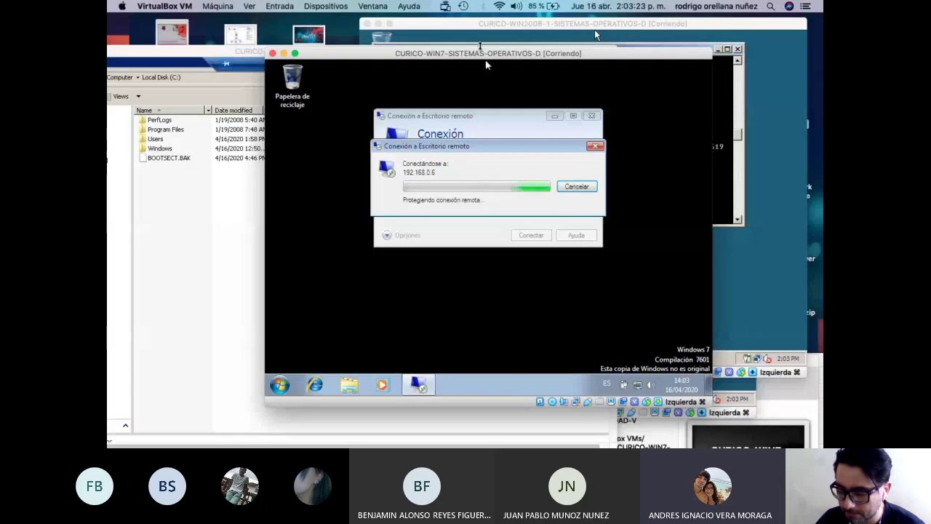
drag(480, 51, 510, 92)
drag(594, 29, 533, 222)
click(474, 95)
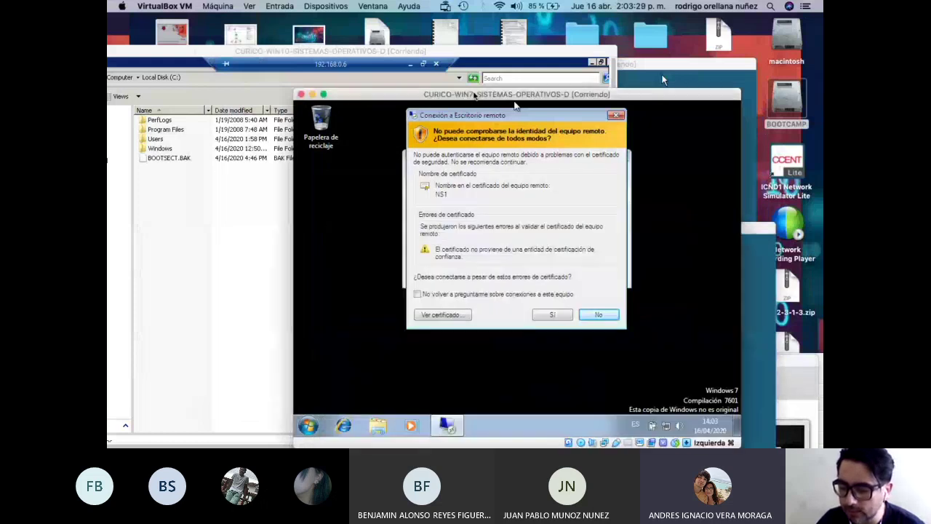
drag(474, 95, 527, 52)
click(606, 272)
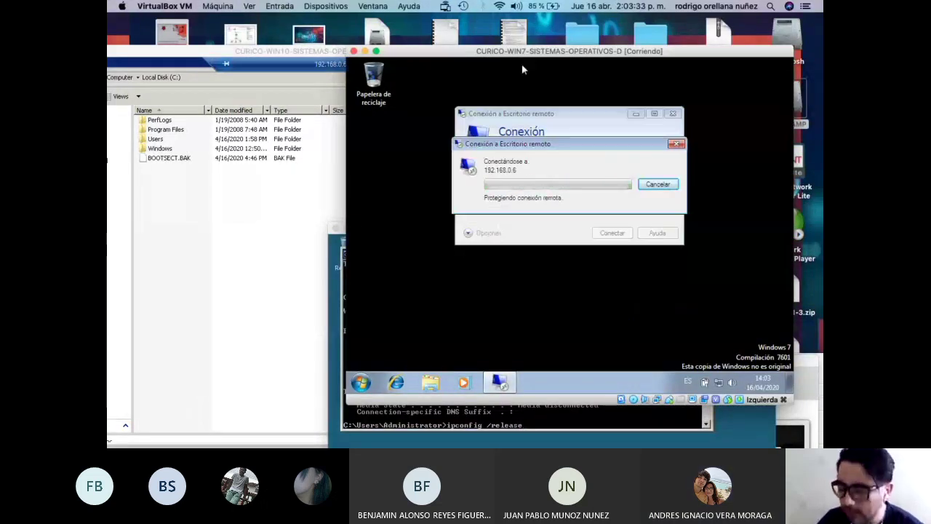
drag(521, 52, 551, 52)
drag(373, 234, 232, 185)
click(303, 59)
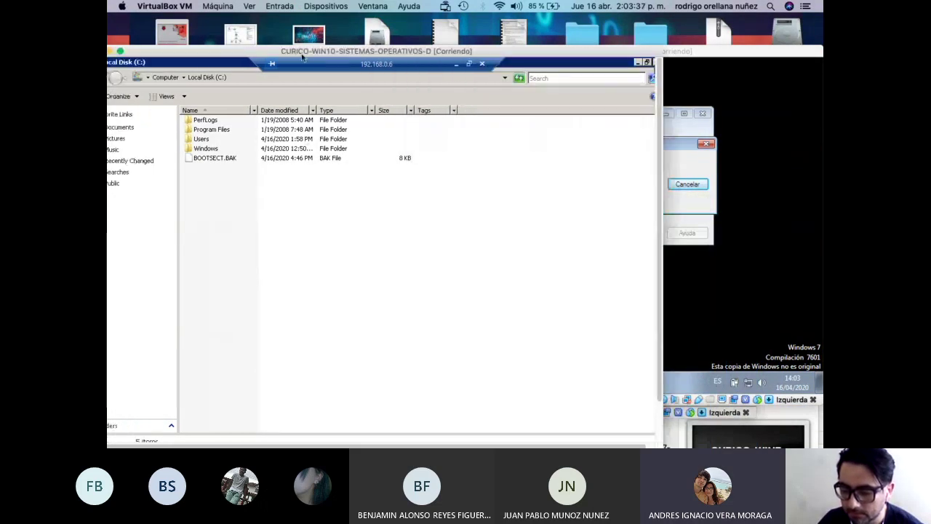
Arrange the VM windows and power off the Windows 10 VM.
drag(303, 58, 258, 57)
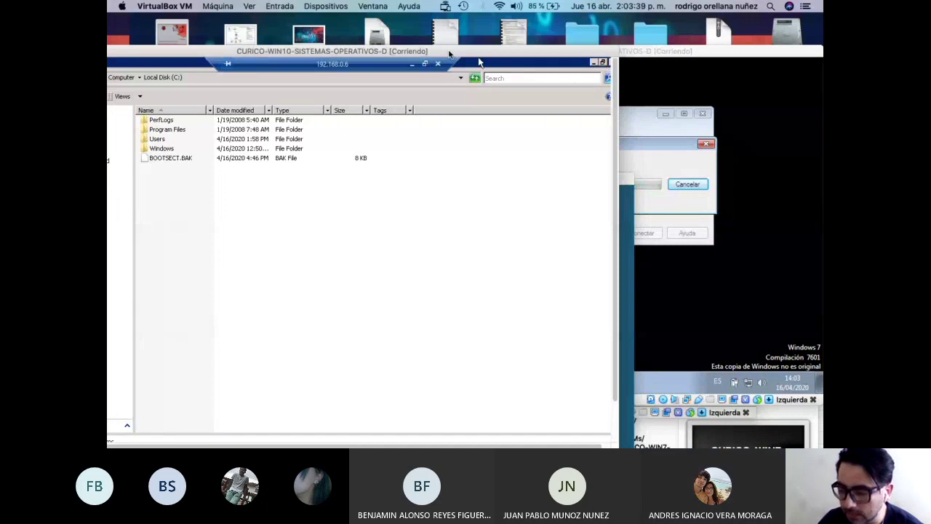
drag(449, 53, 324, 79)
click(674, 57)
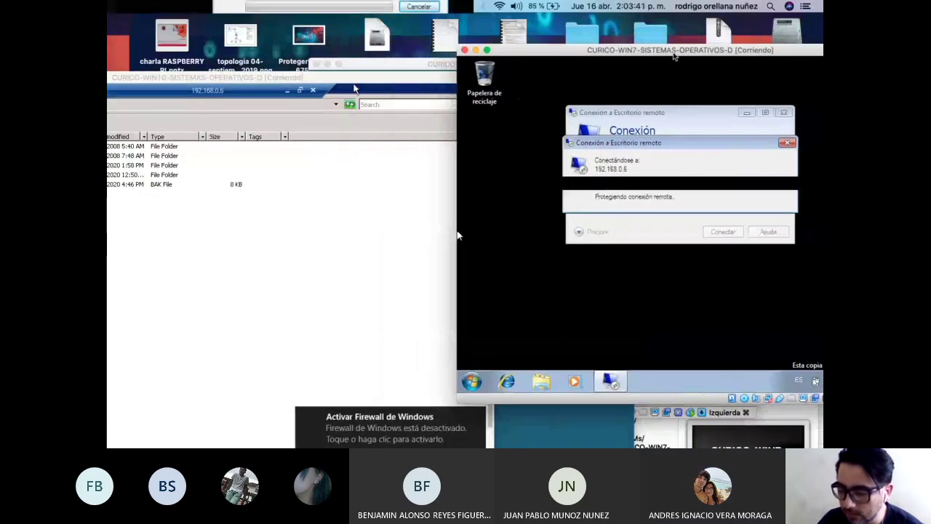
drag(674, 57, 487, 96)
drag(543, 66, 569, 53)
click(243, 92)
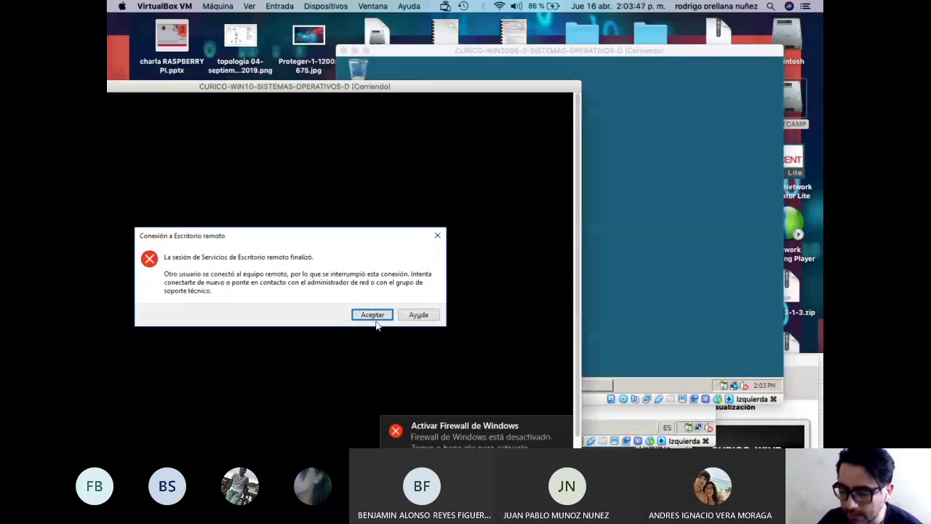
drag(259, 93, 369, 94)
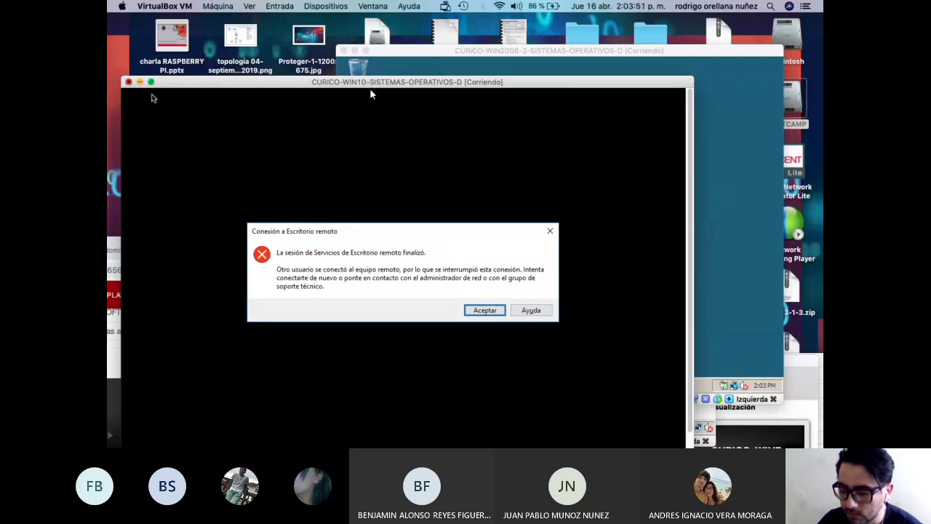
key(super+q)
click(470, 172)
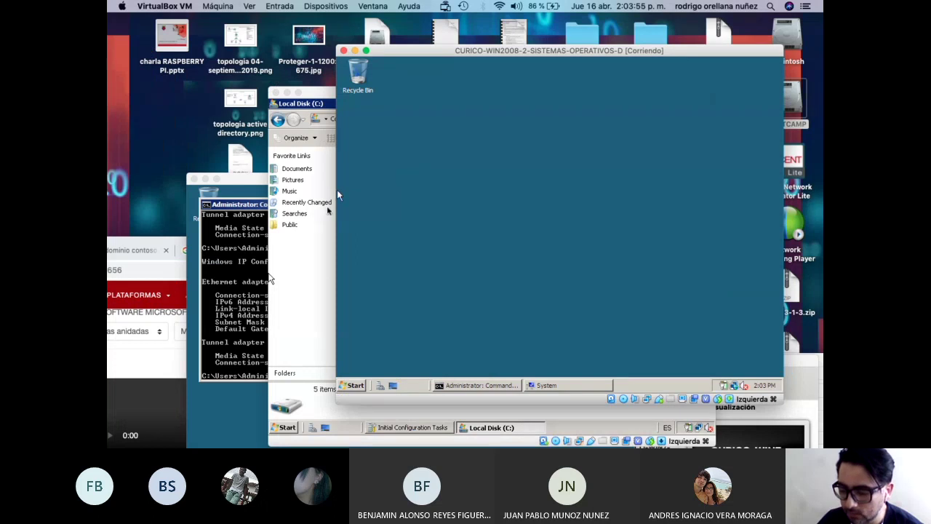
In Windows 7's Remote Desktop session, close Explorer and Initial Configuration Tasks, then disconnect.
click(306, 258)
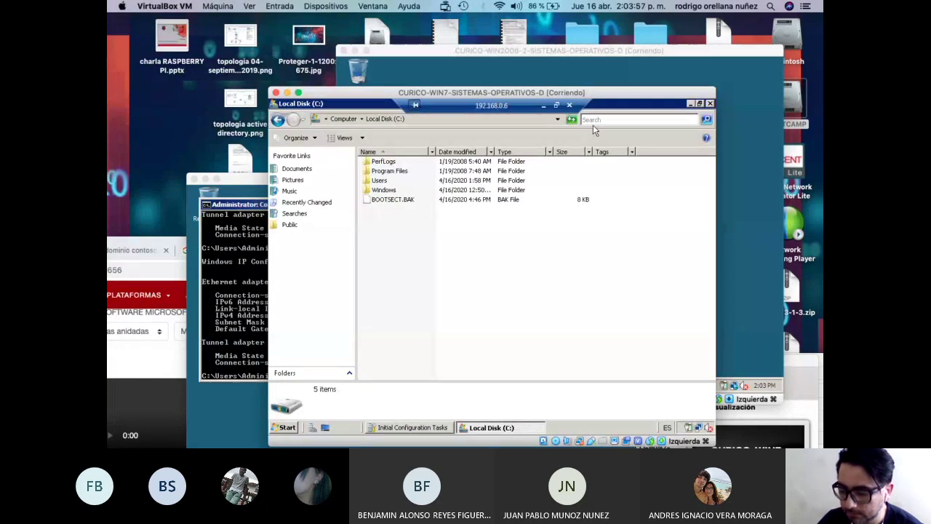
click(710, 103)
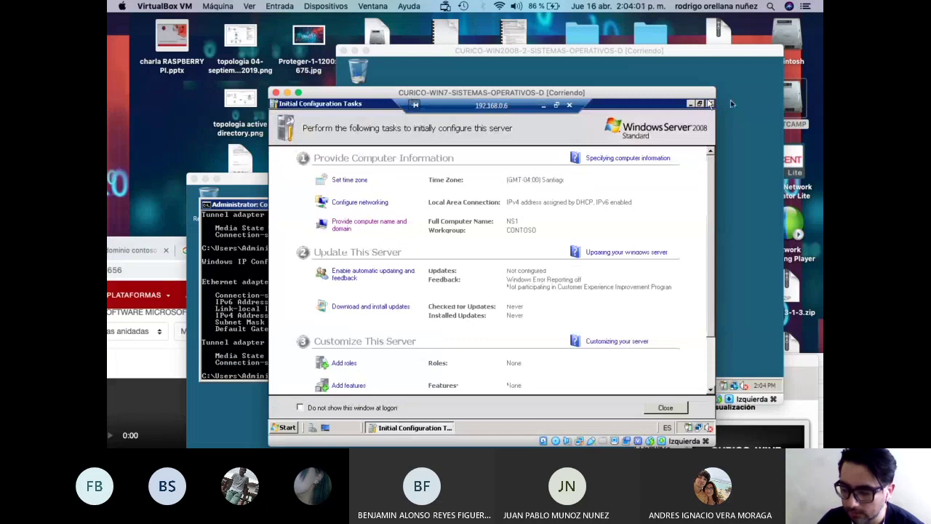
click(709, 104)
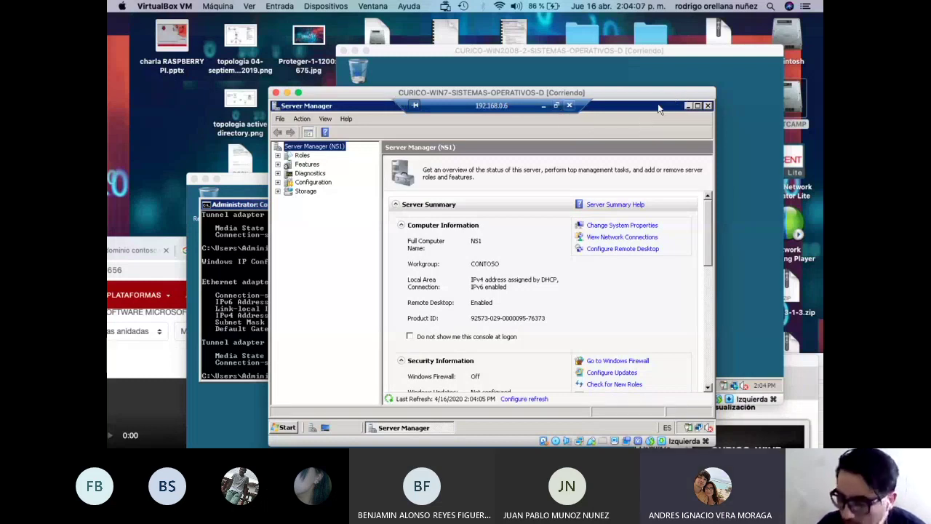
click(570, 105)
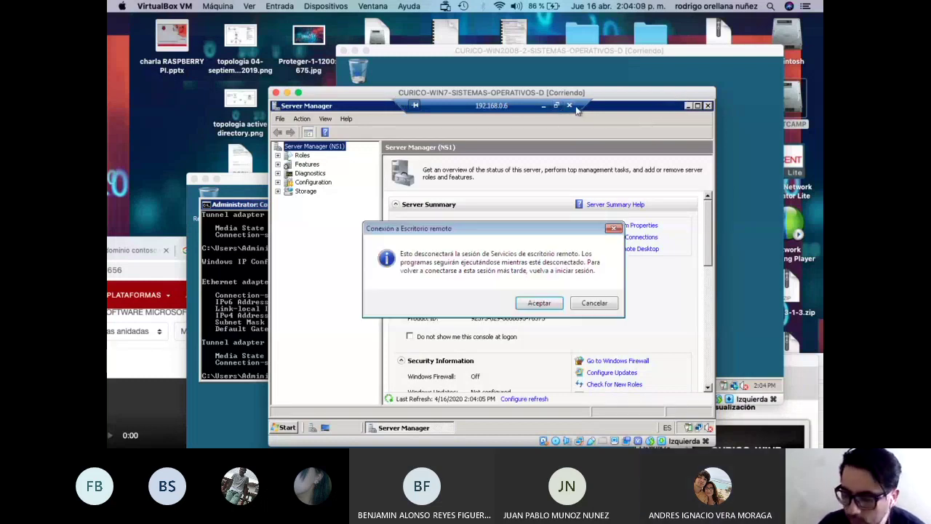
click(540, 304)
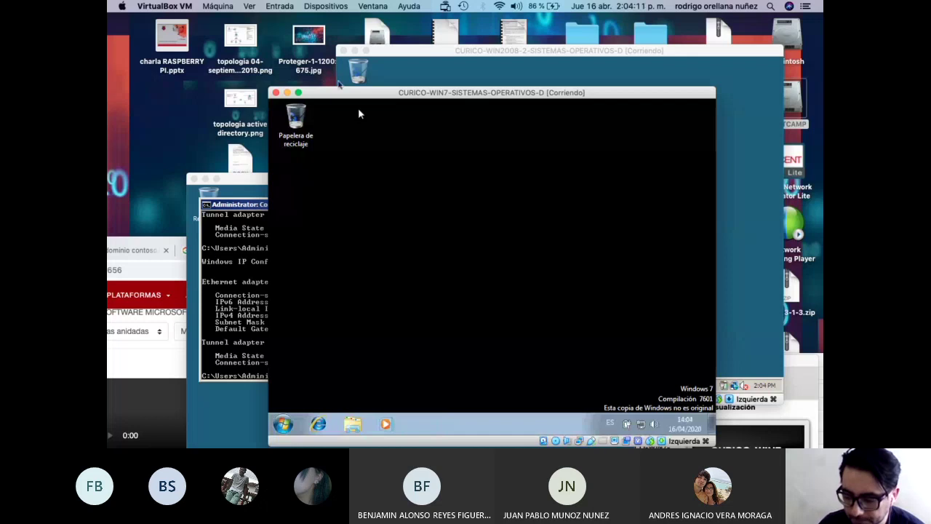
Reposition the Windows 7 VM window and bring the Server 2008 VM to the front.
drag(358, 107, 382, 245)
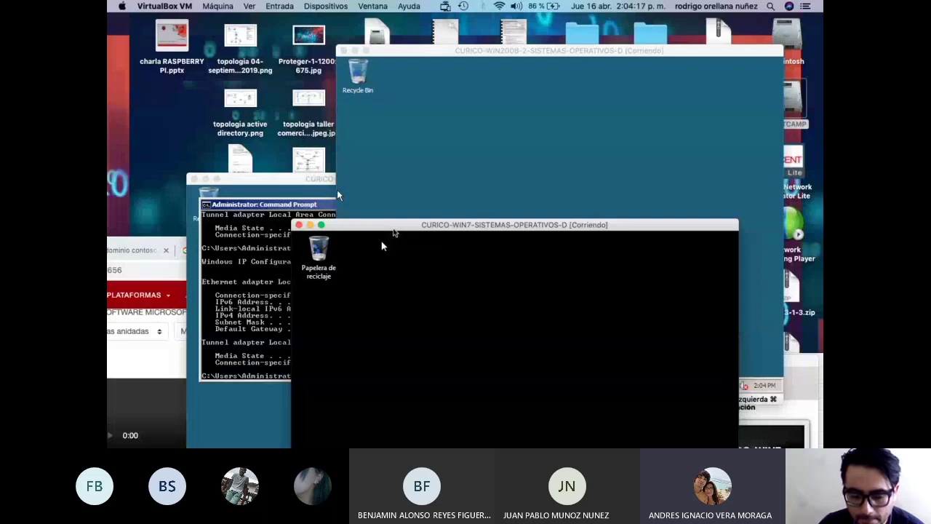
drag(393, 228, 361, 43)
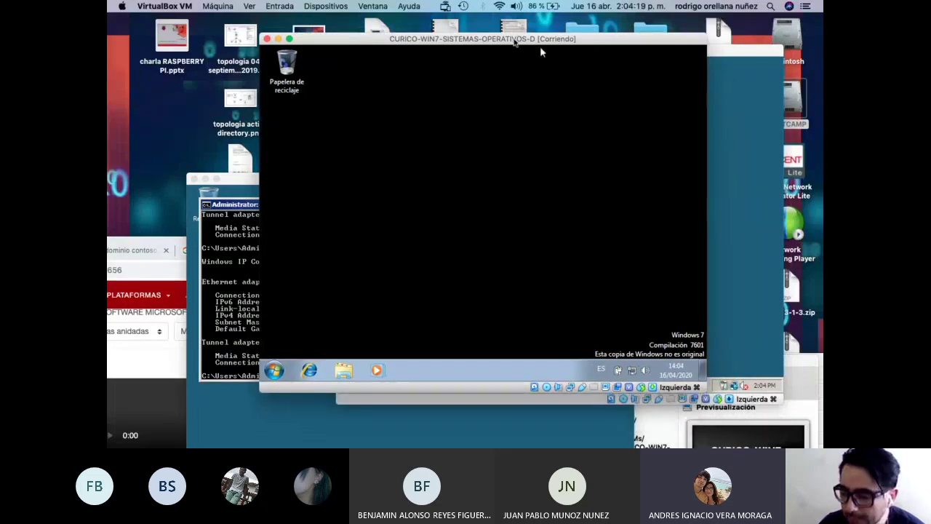
drag(540, 48, 390, 265)
click(337, 189)
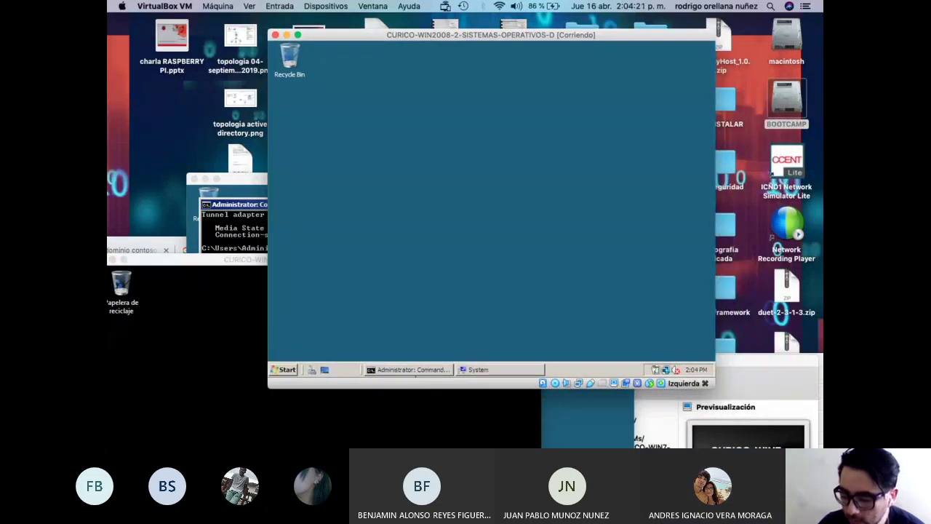
Restore the server's Command Prompt and run a plain ipconfig.
click(411, 369)
key(Up)
key(Up)
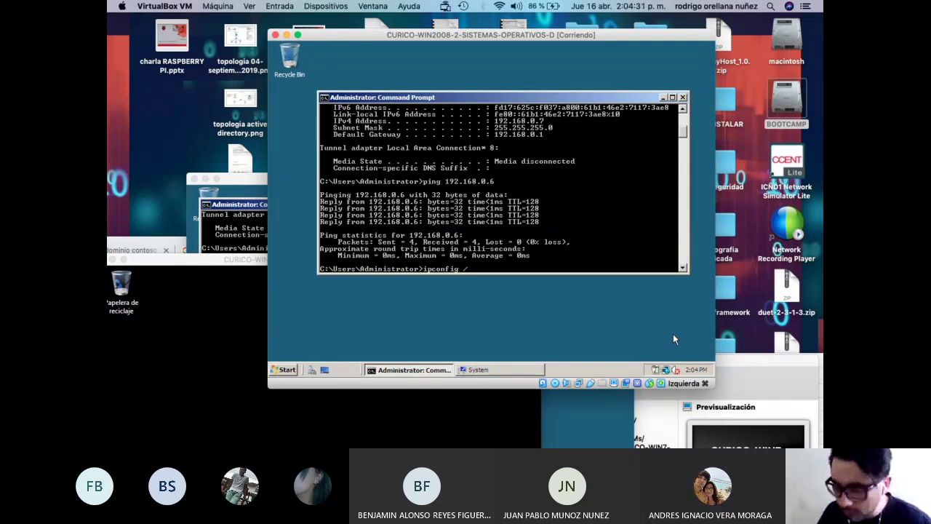
text(ll)
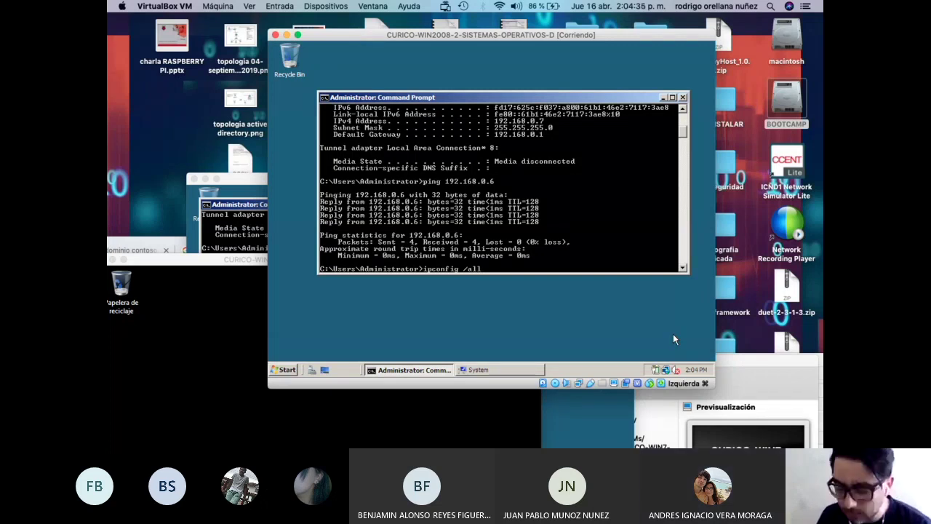
key(BackSpace)
key(BackSpace)
key(BackSpace)
key(BackSpace)
key(BackSpace)
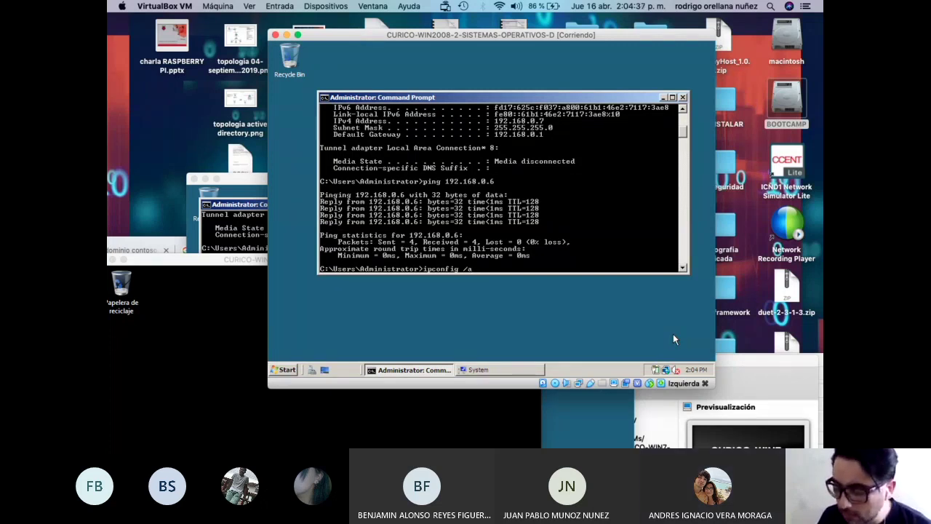
key(Return)
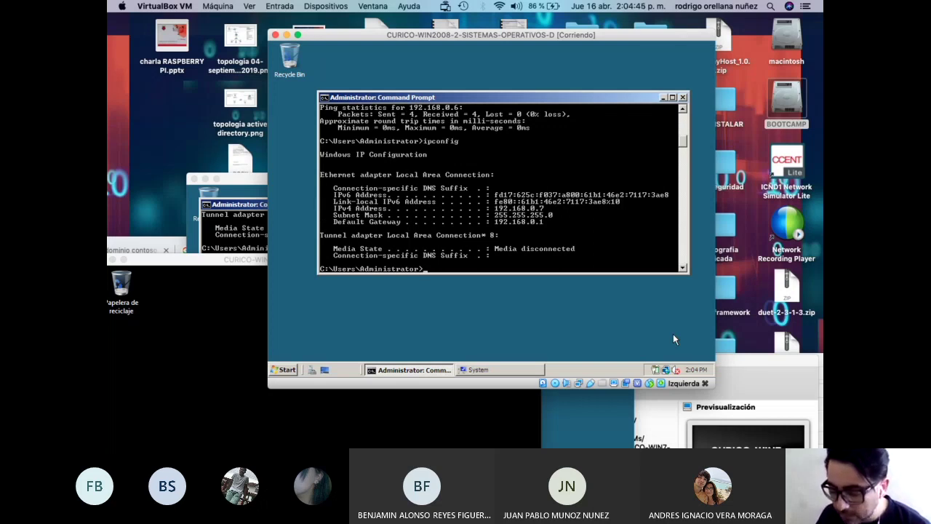
Run ipconfig /all and maximize the console to show the full output.
key(Up)
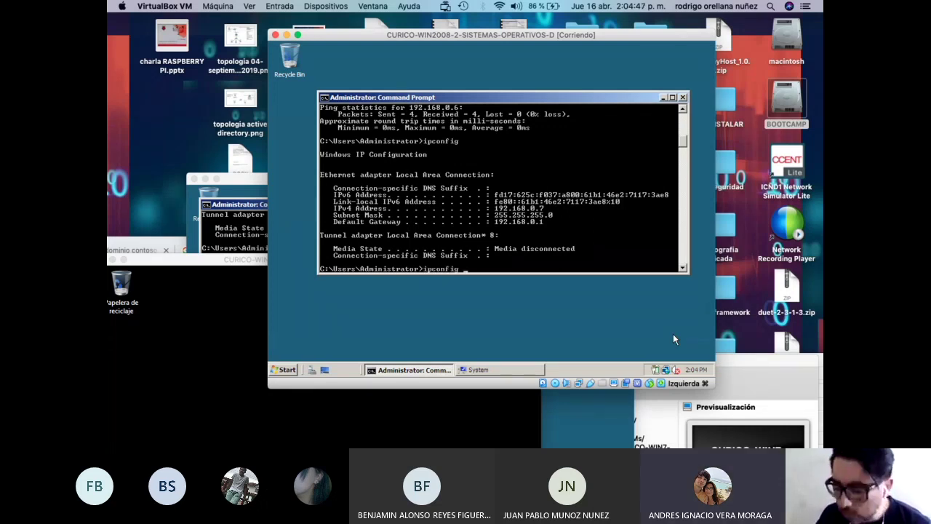
text(/all)
key(Return)
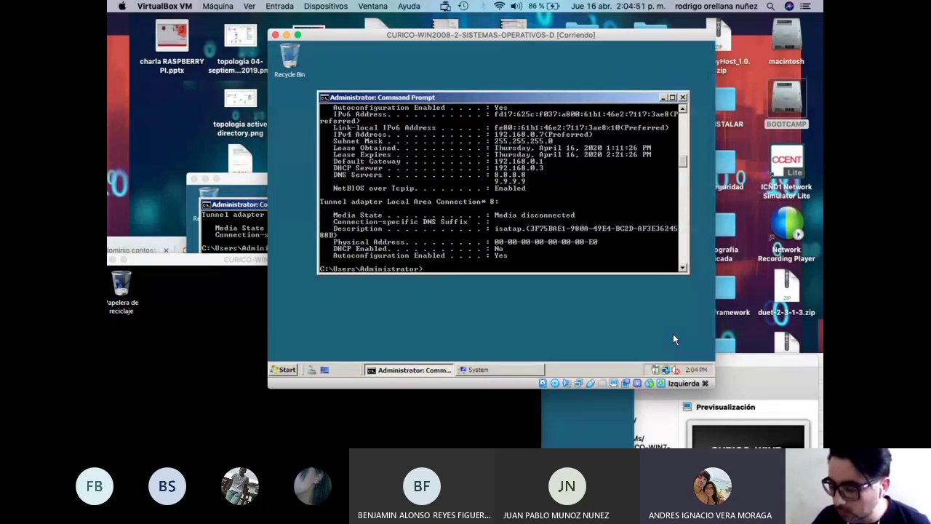
click(672, 97)
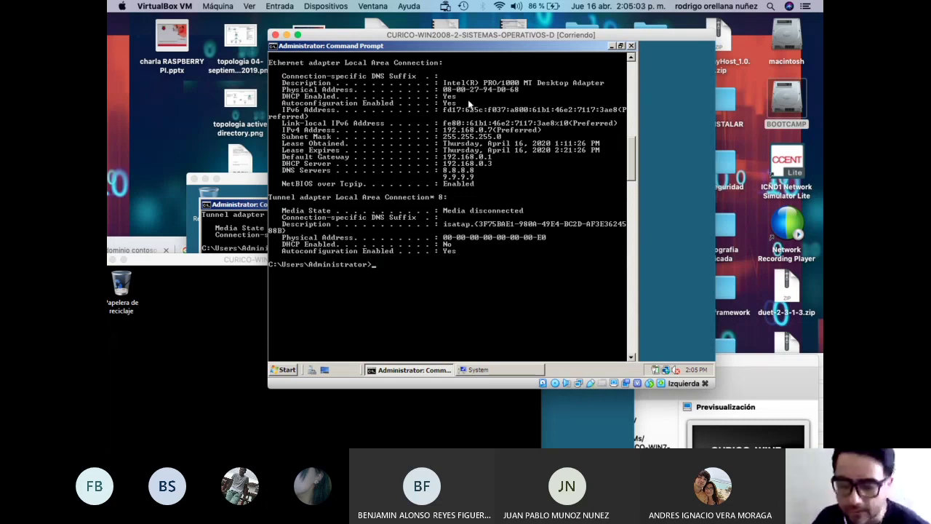
Edit the server prompt from ipconfig /all to /release, then to ipconfig /renew, leaving it unrun.
text(ipconfig /all)
key(BackSpace)
key(BackSpace)
text(relea)
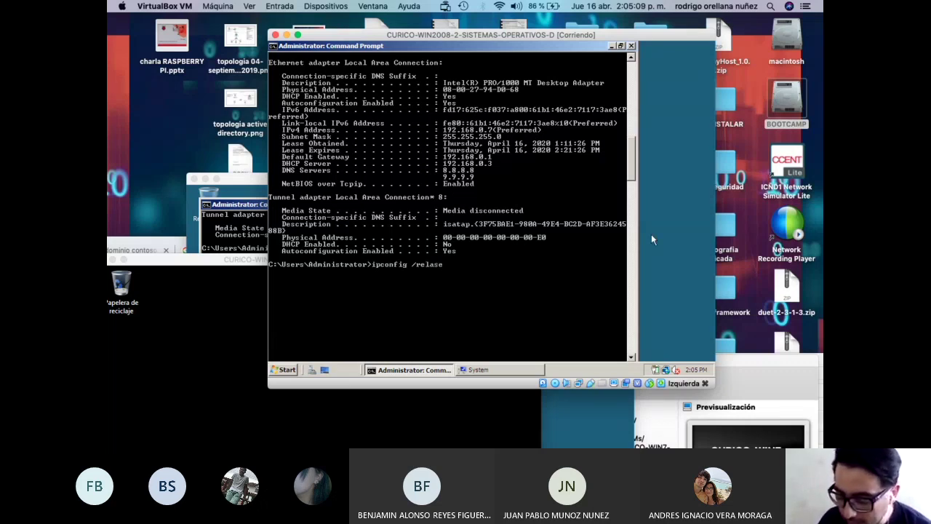
key(BackSpace)
key(BackSpace)
key(BackSpace)
text(lease)
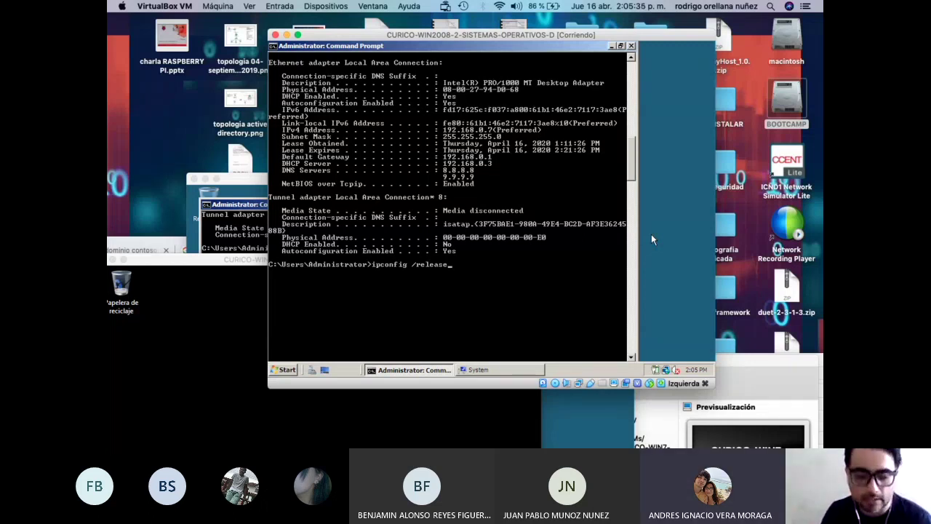
key(BackSpace)
key(BackSpace)
key(BackSpace)
key(BackSpace)
key(BackSpace)
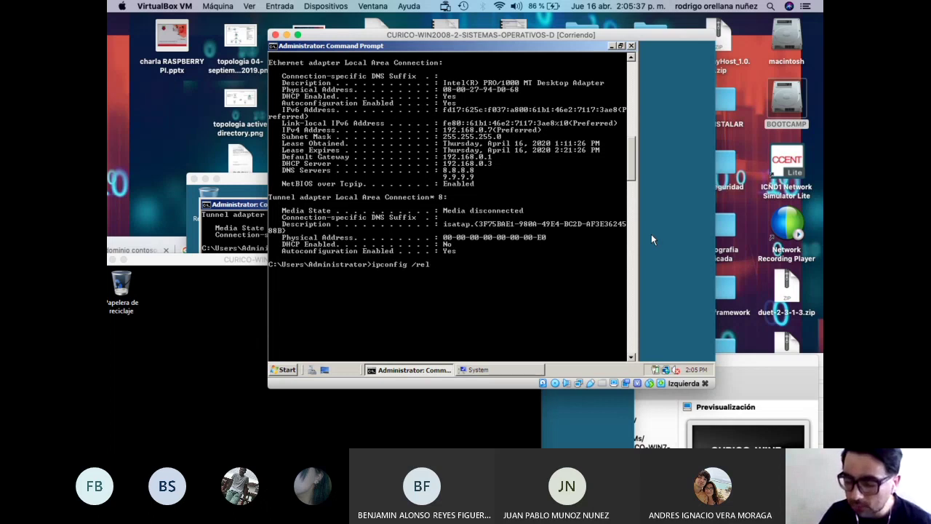
text(new)
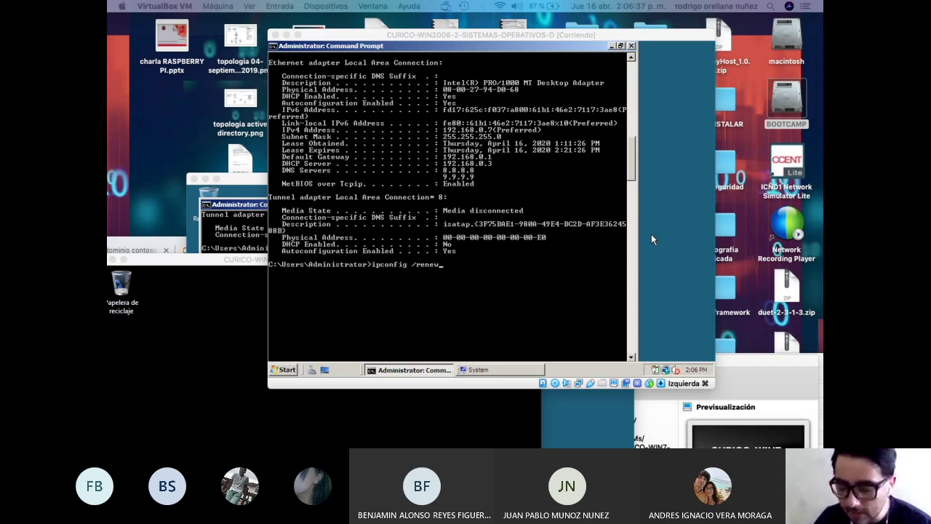
On Windows 7, open cmd and ping 192.168.0.6, receiving 4 of 4 replies.
click(652, 233)
drag(500, 66, 540, 102)
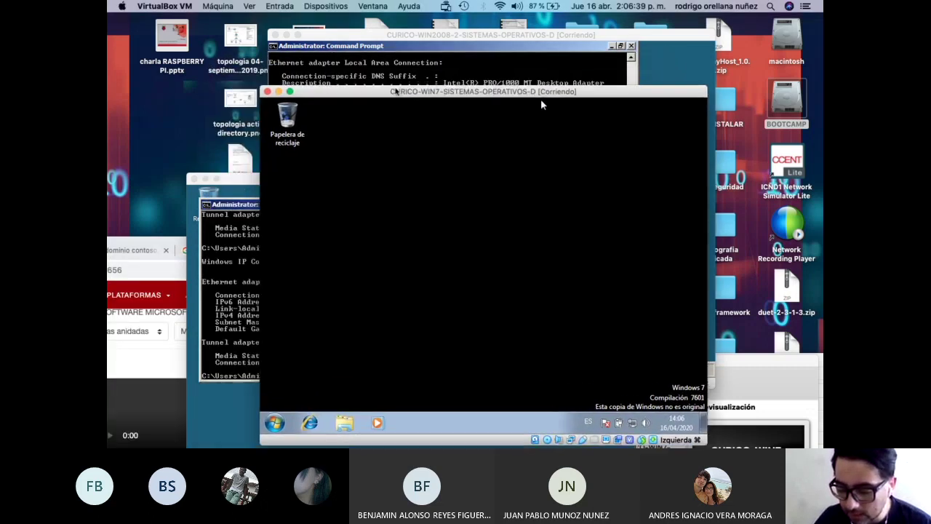
click(275, 422)
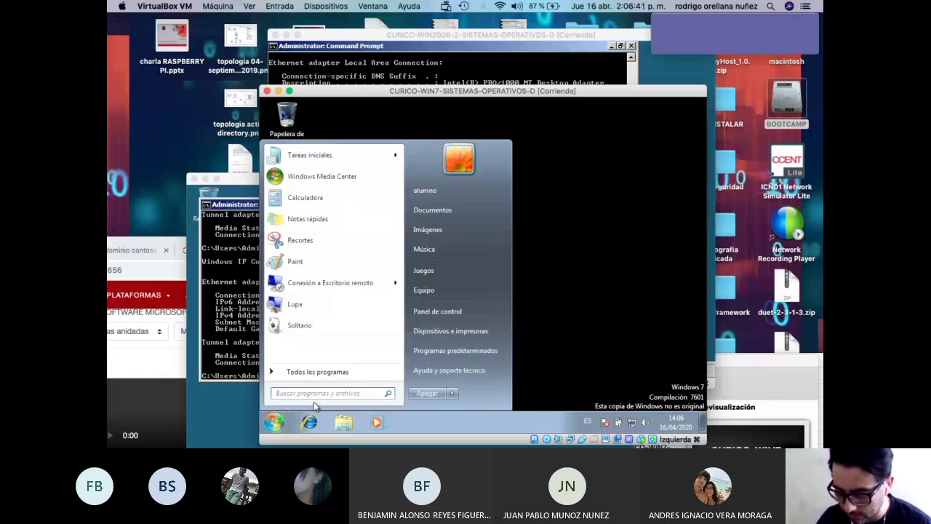
text(cmd)
key(Return)
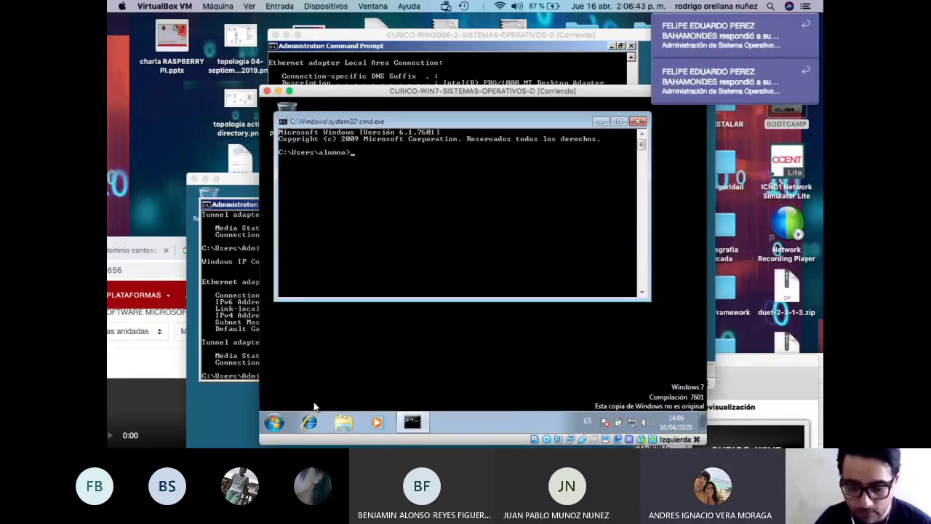
text(ping 192)
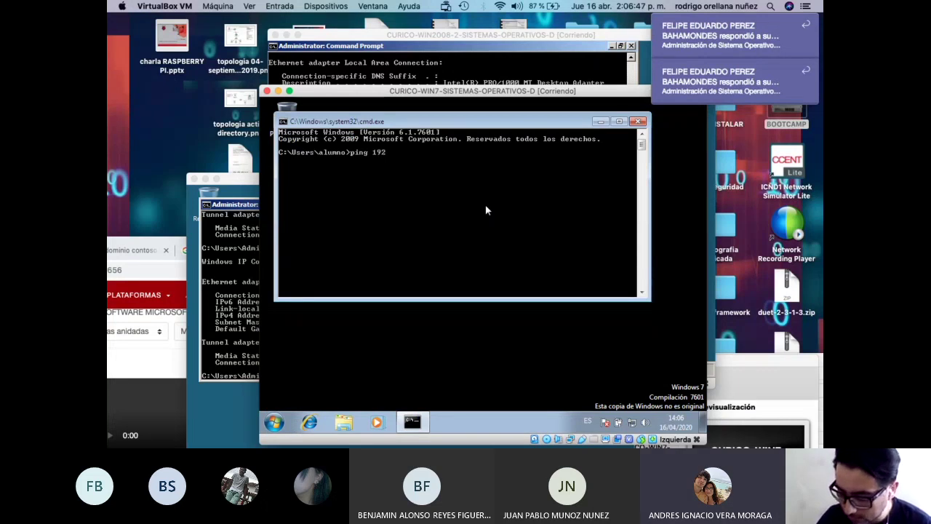
text(.168.0.)
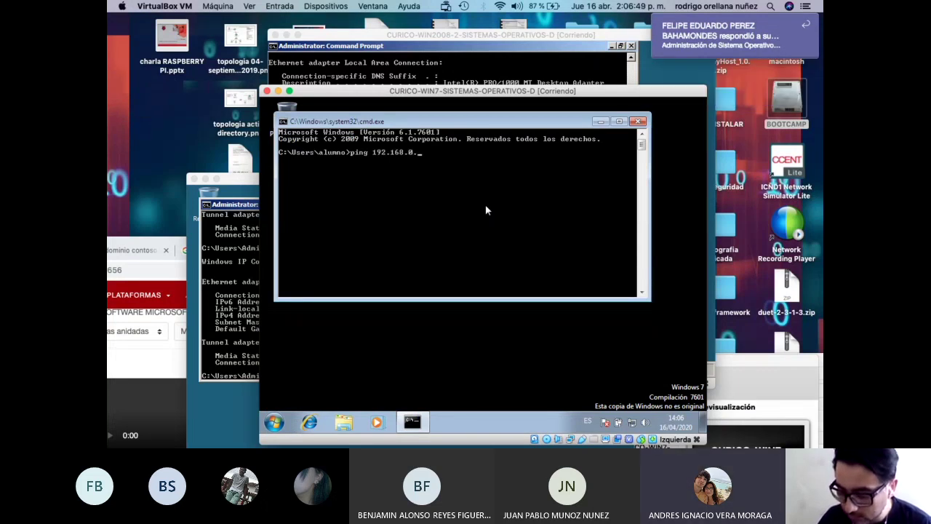
text(6)
key(Return)
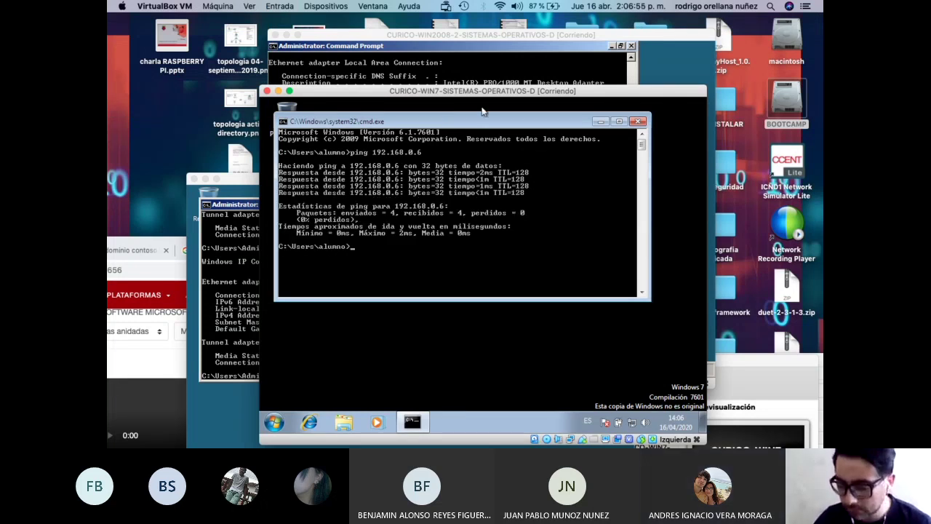
drag(485, 92, 295, 372)
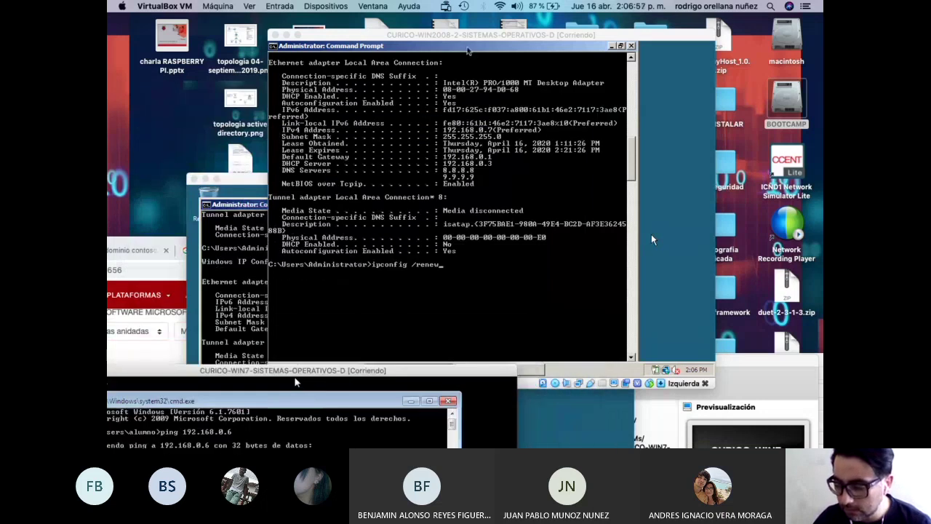
Check the server's Remote tab in System Properties, review Select Users, and close with OK.
drag(639, 35, 596, 31)
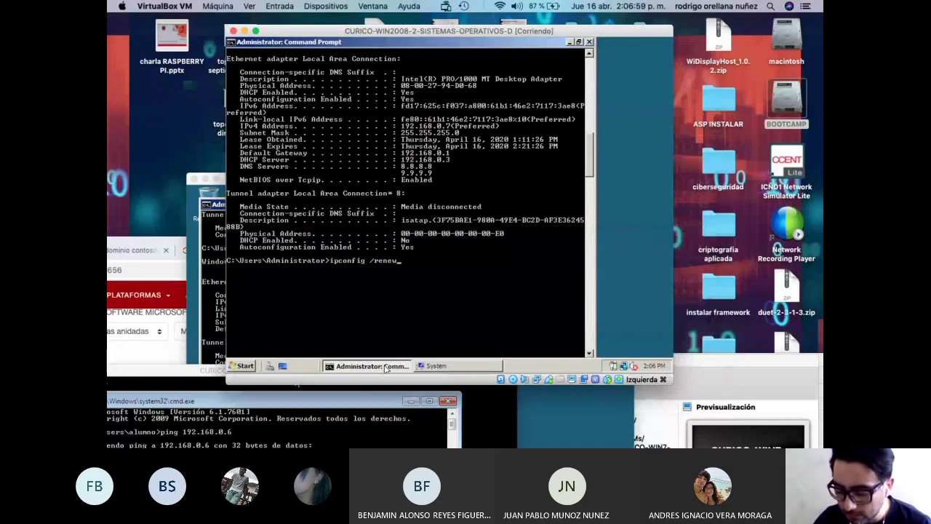
click(437, 366)
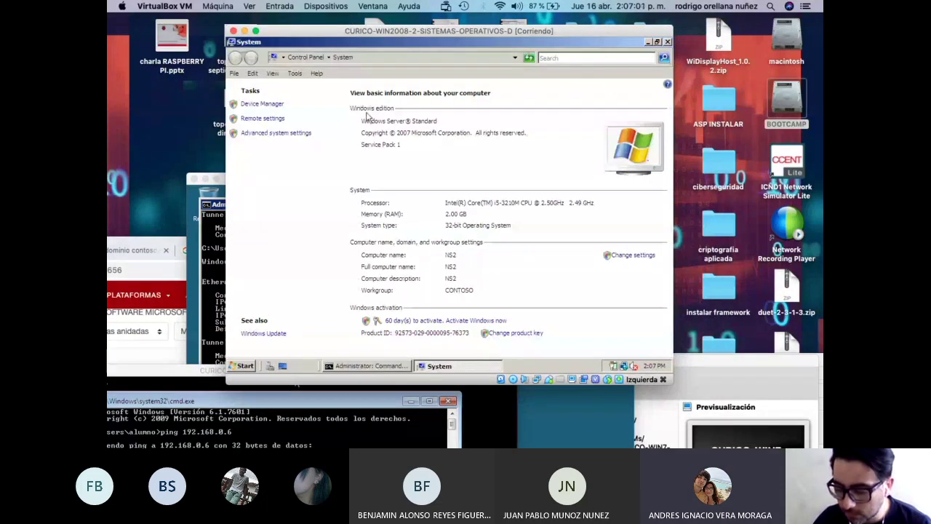
click(281, 136)
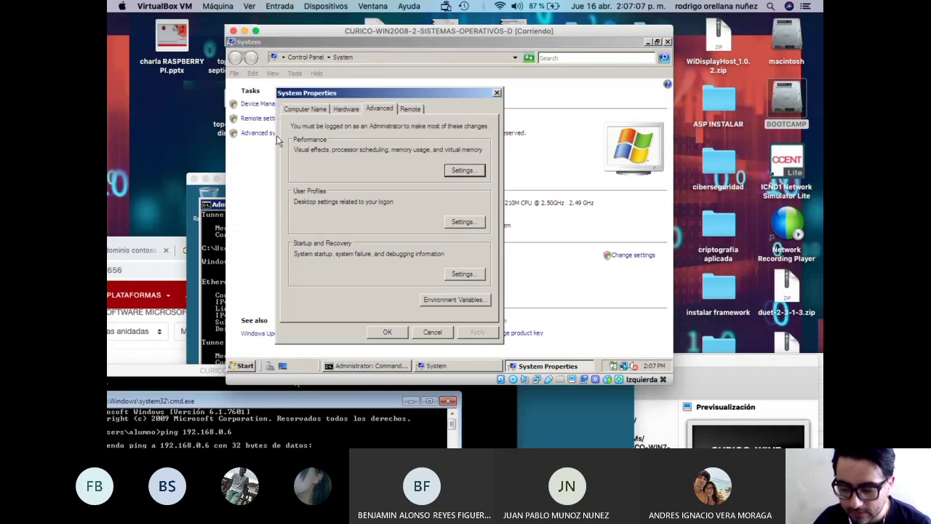
click(412, 110)
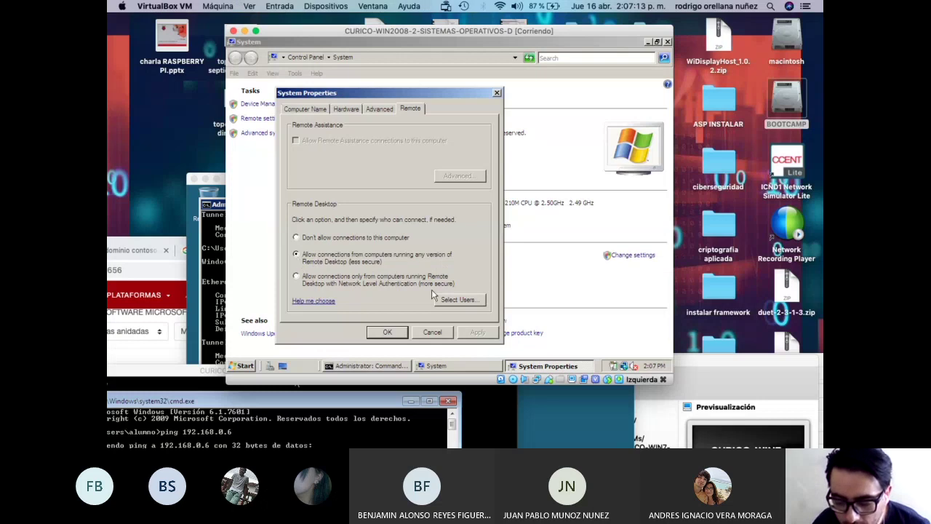
click(457, 299)
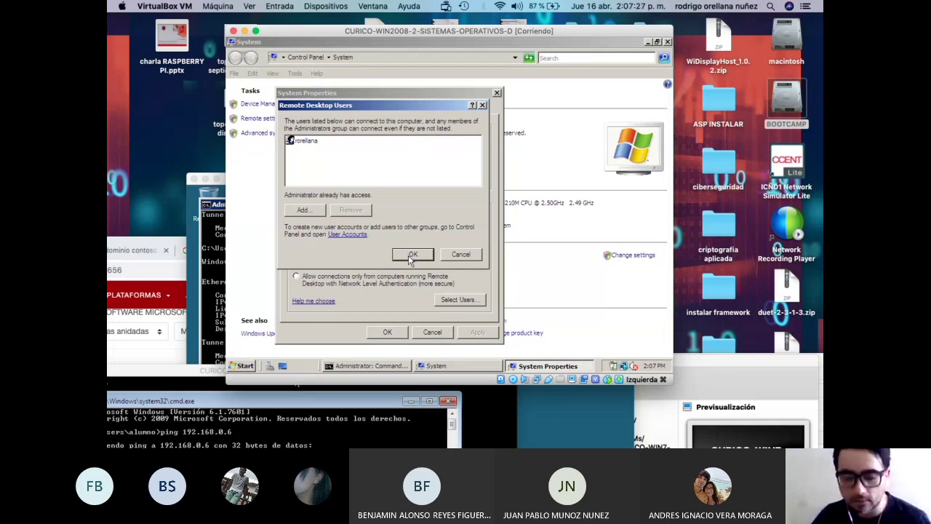
click(410, 256)
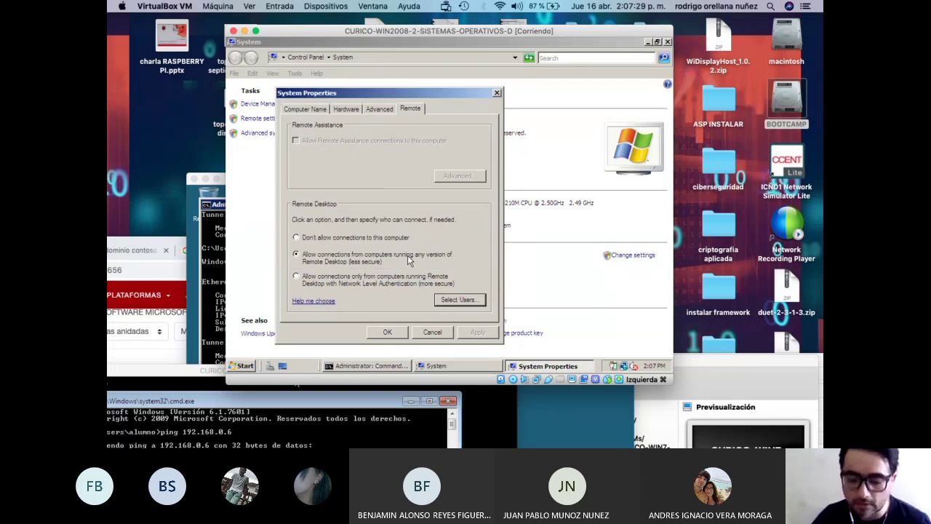
click(398, 333)
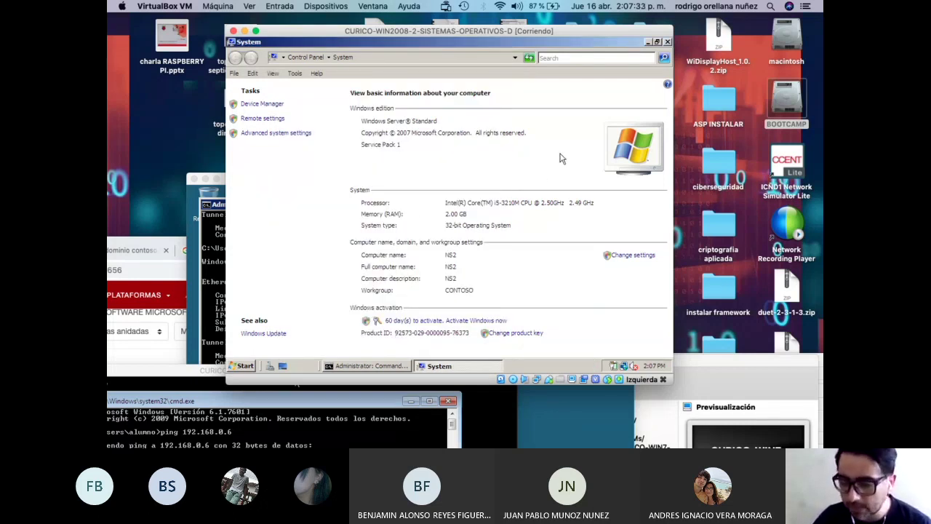
Move the second server's window aside and place the first Server 2008 VM (192.168.0.6) in front.
drag(522, 37, 648, 31)
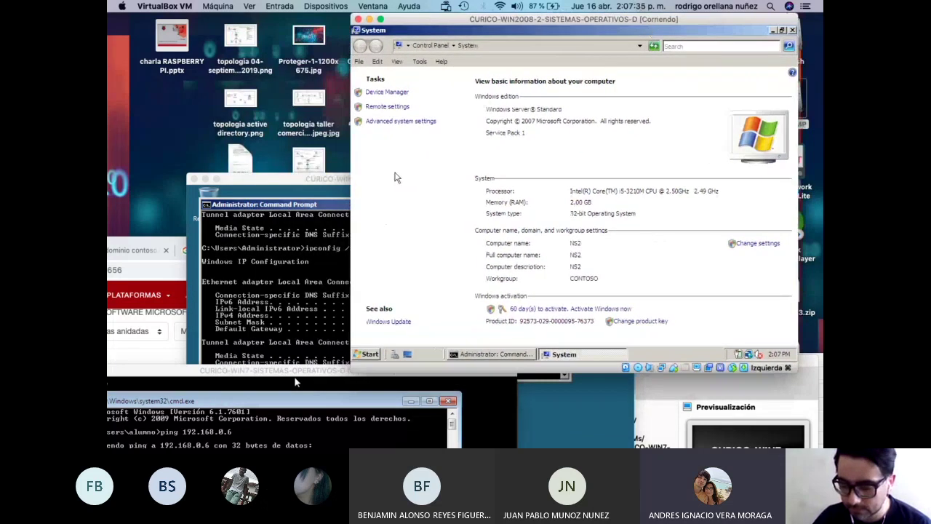
drag(315, 182, 424, 102)
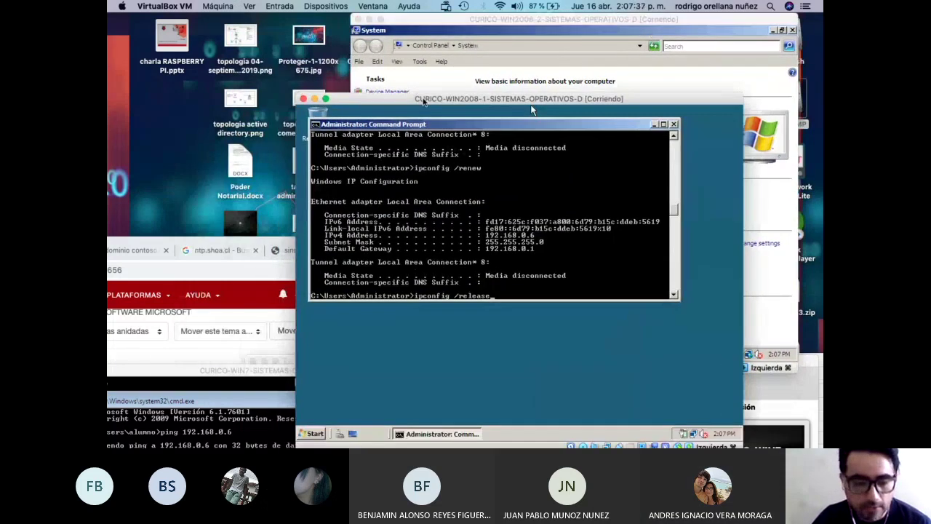
drag(531, 109, 435, 136)
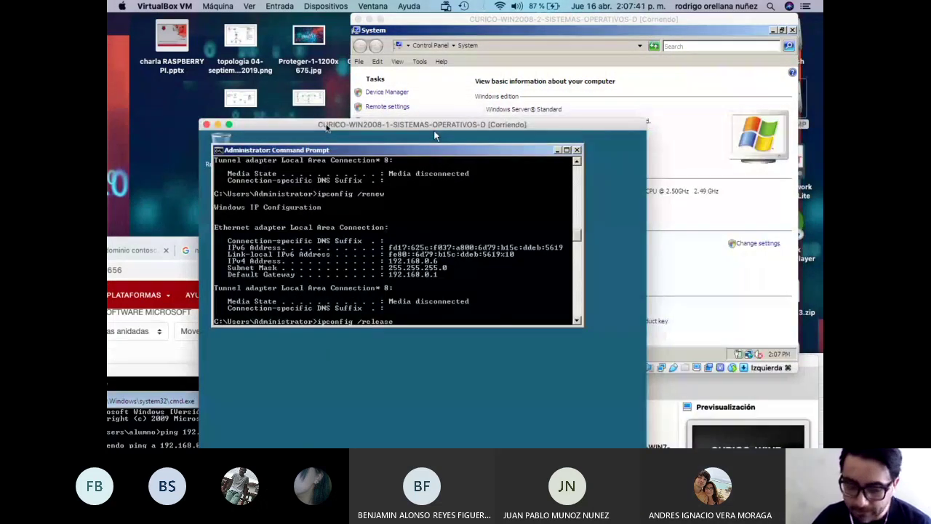